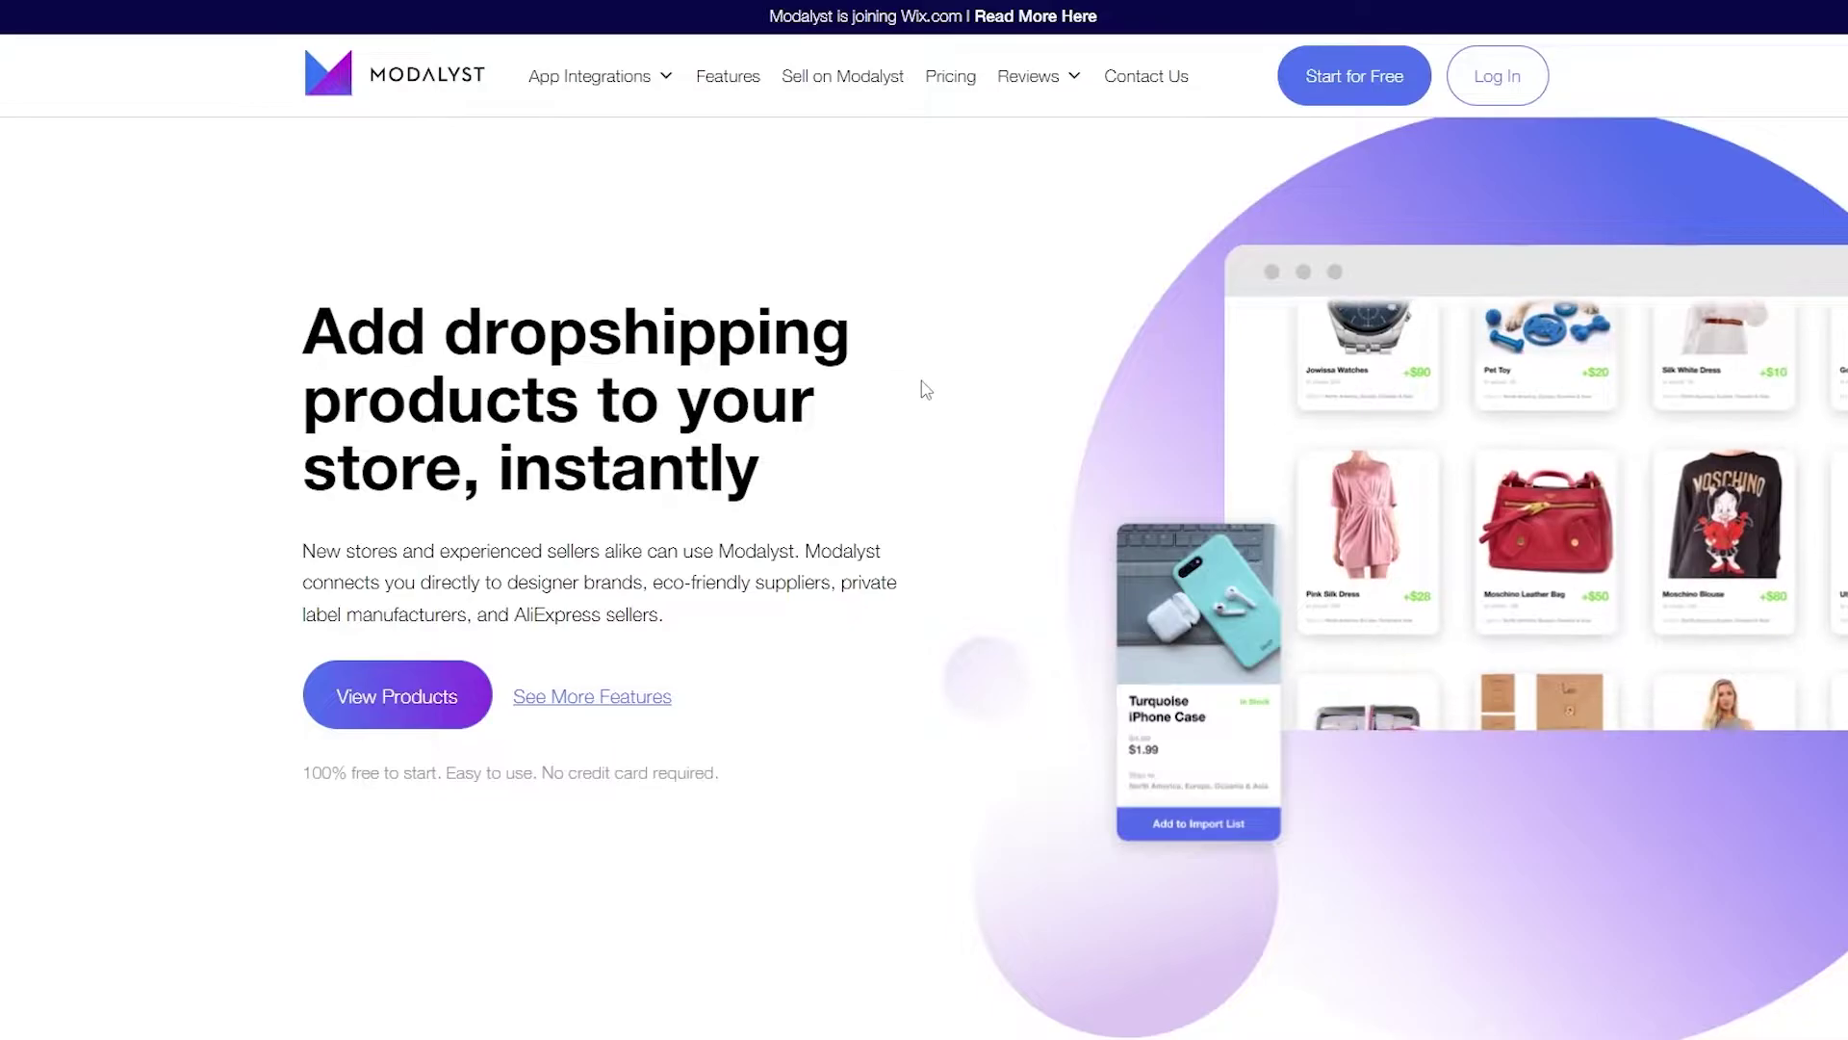
Scroll down through the homepage's integration and how-it-works sections, then back toward the top
{"action": "scroll", "coordinate": [929, 394], "scroll_direction": "down", "scroll_amount": 10}
{"action": "scroll", "coordinate": [939, 395], "scroll_direction": "down", "scroll_amount": 8}
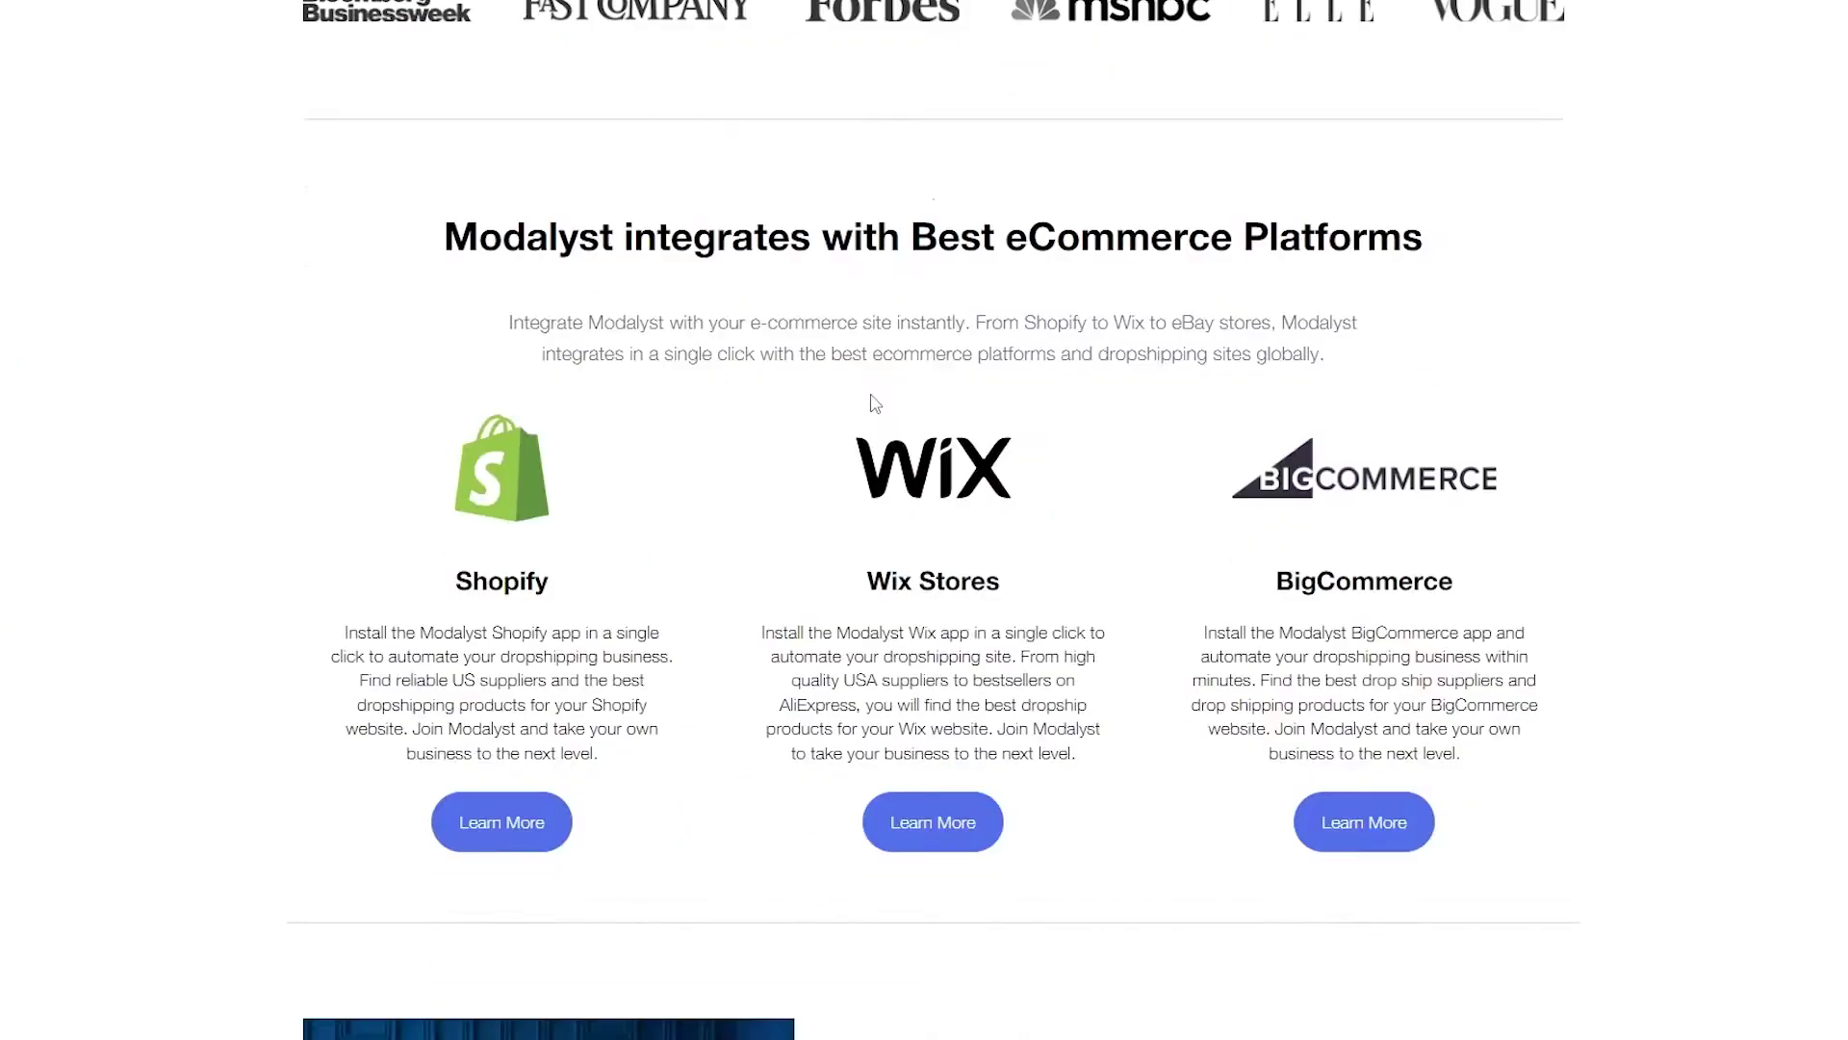
{"action": "scroll", "coordinate": [881, 401], "scroll_direction": "down", "scroll_amount": 20}
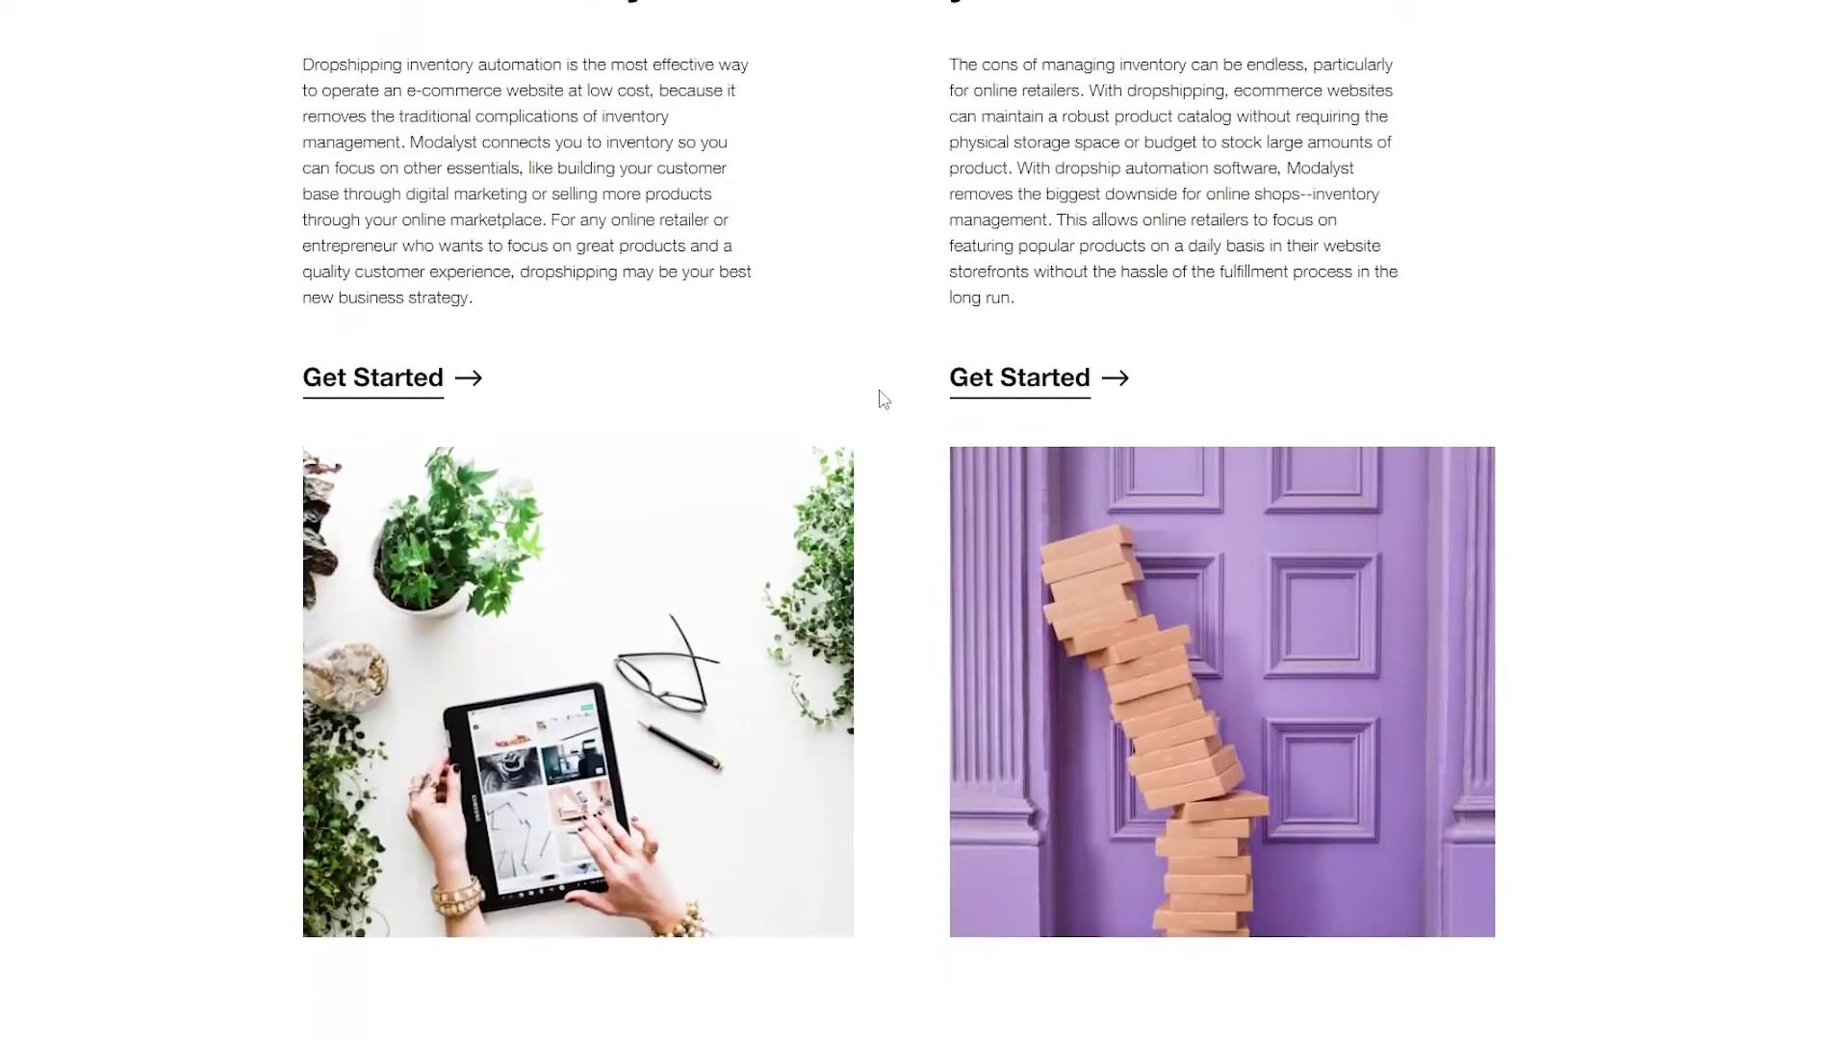
{"action": "scroll", "coordinate": [879, 388], "scroll_direction": "down", "scroll_amount": 8}
{"action": "scroll", "coordinate": [953, 486], "scroll_direction": "up", "scroll_amount": 15}
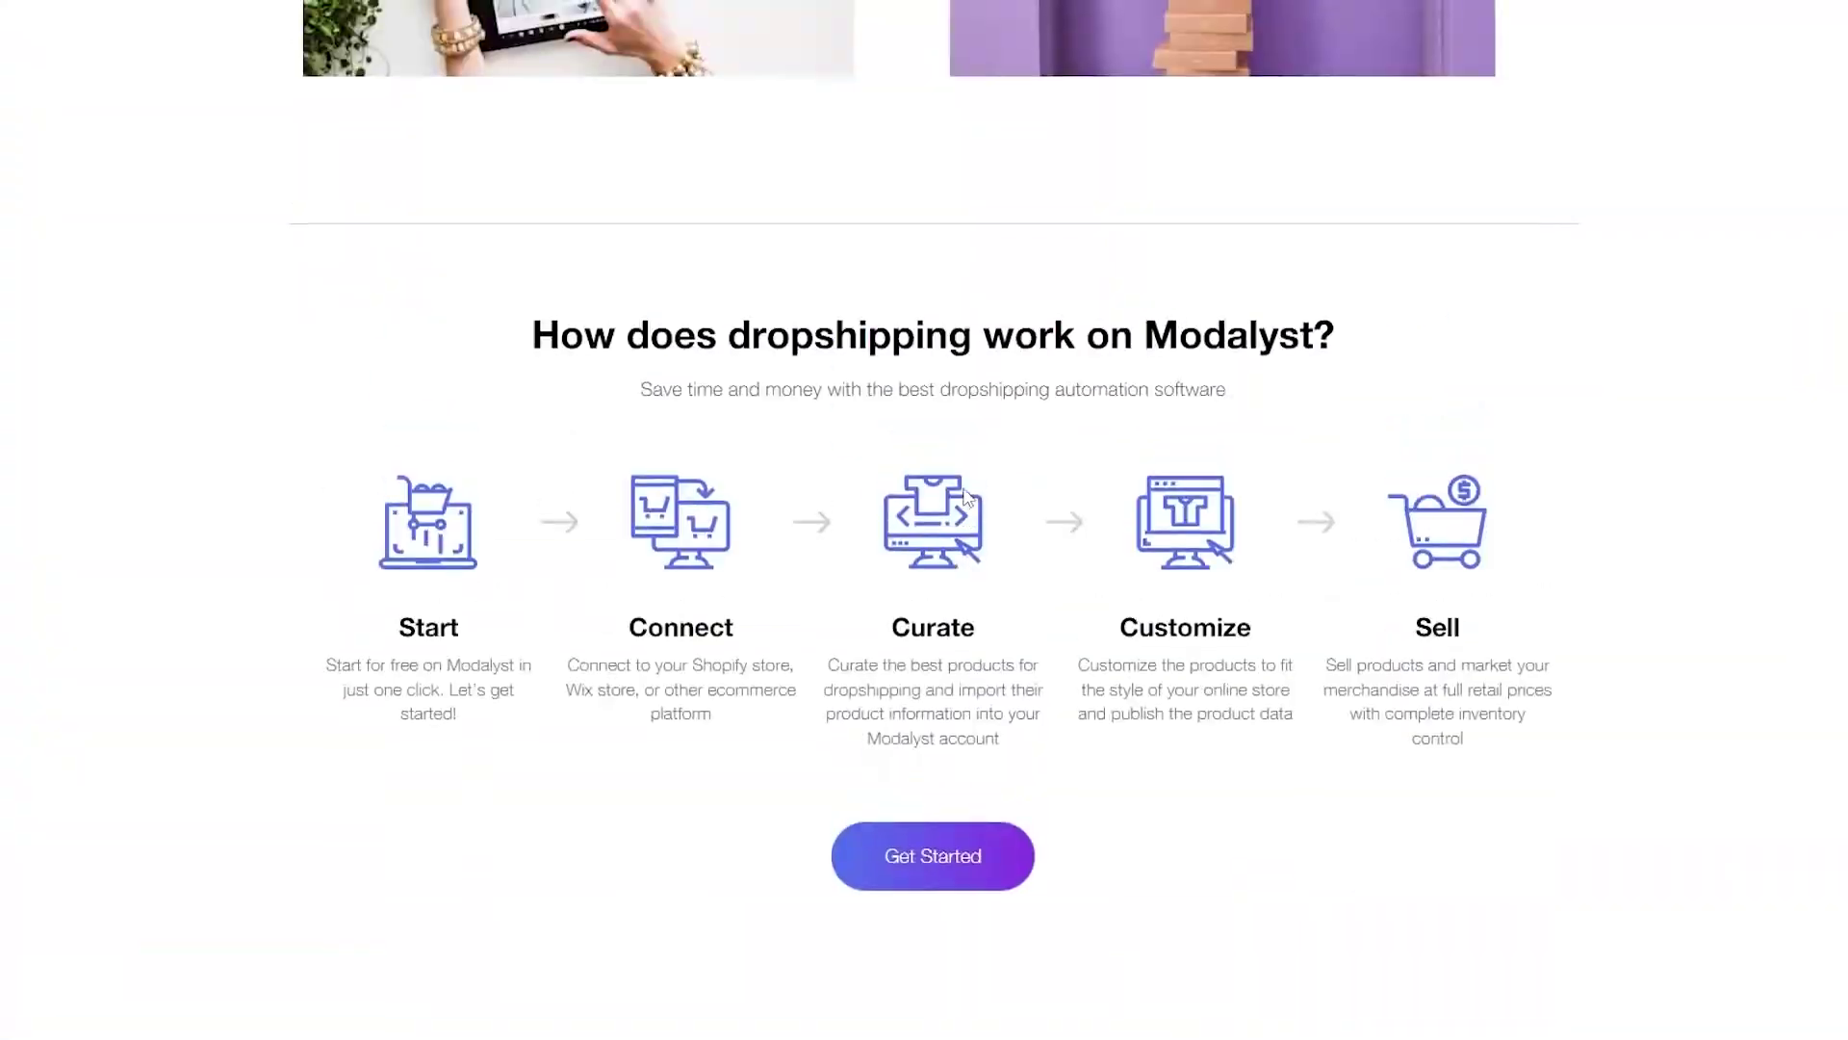
{"action": "scroll", "coordinate": [967, 495], "scroll_direction": "up", "scroll_amount": 20}
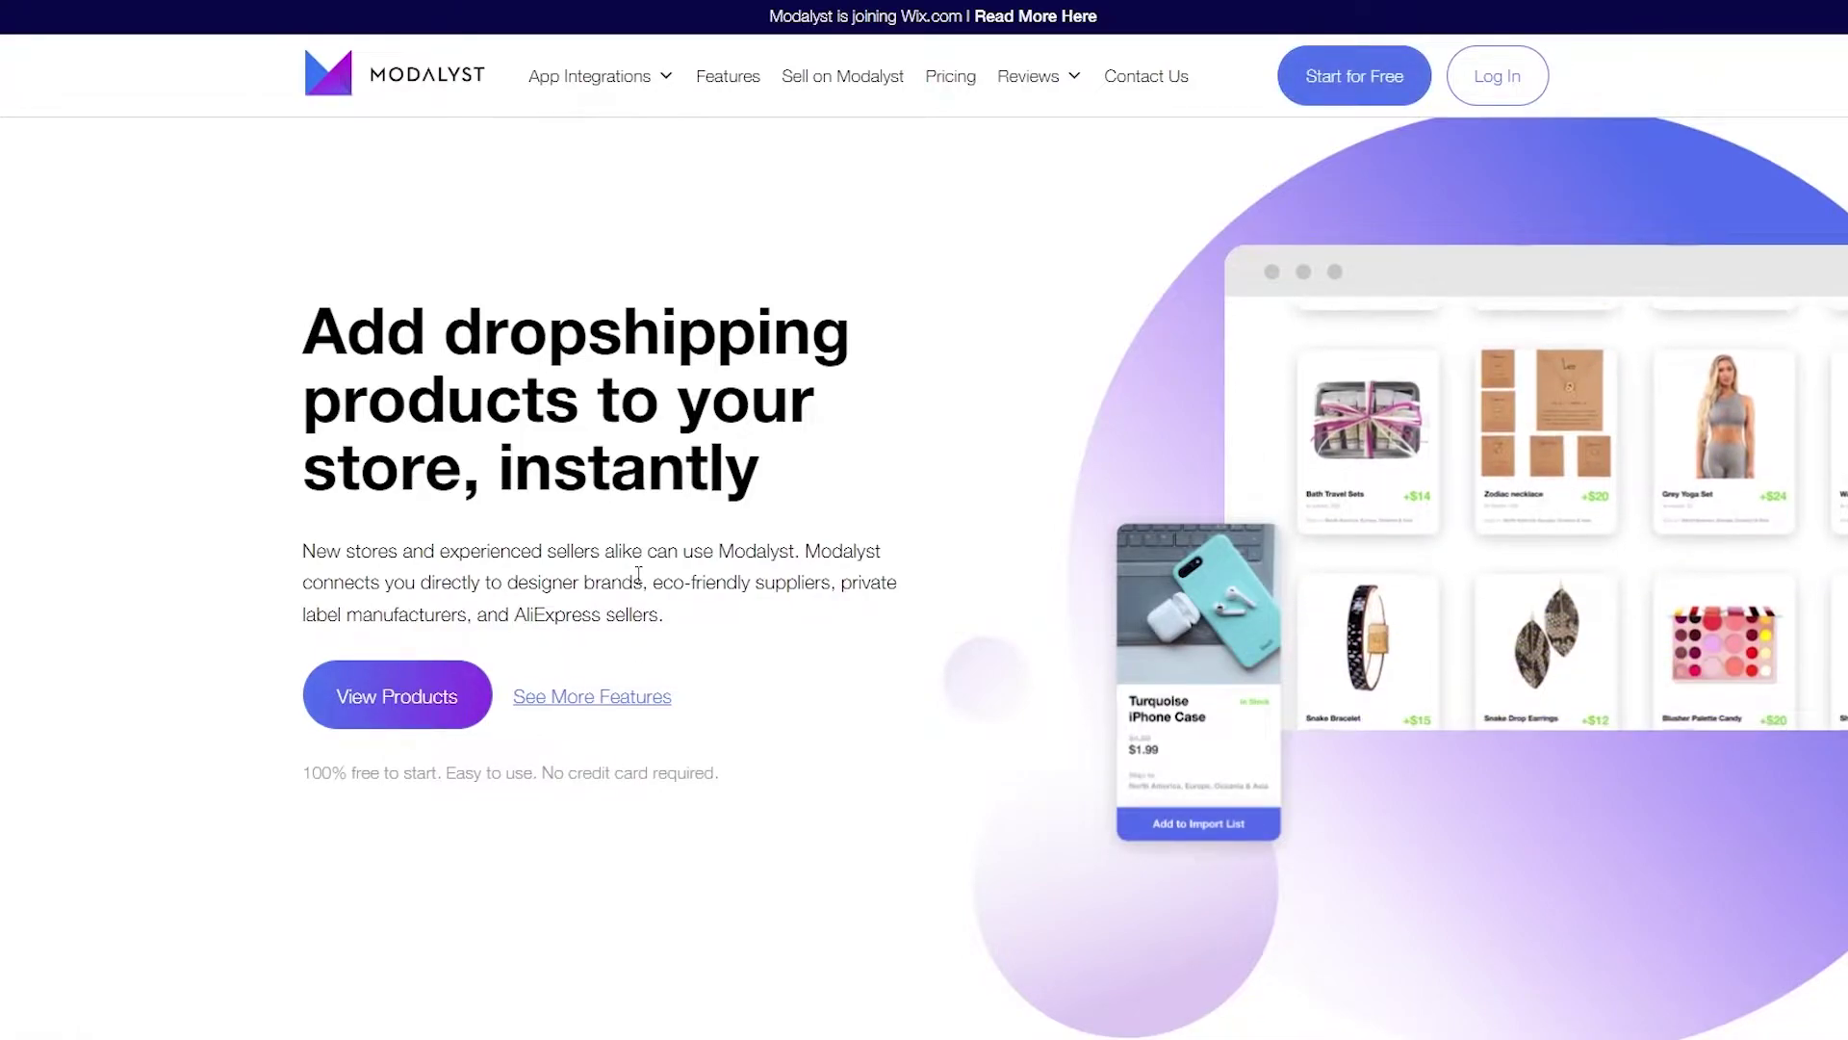
Open the Pricing page in a new tab and scroll down to the plan cards
{"action": "right_click", "coordinate": [955, 82]}
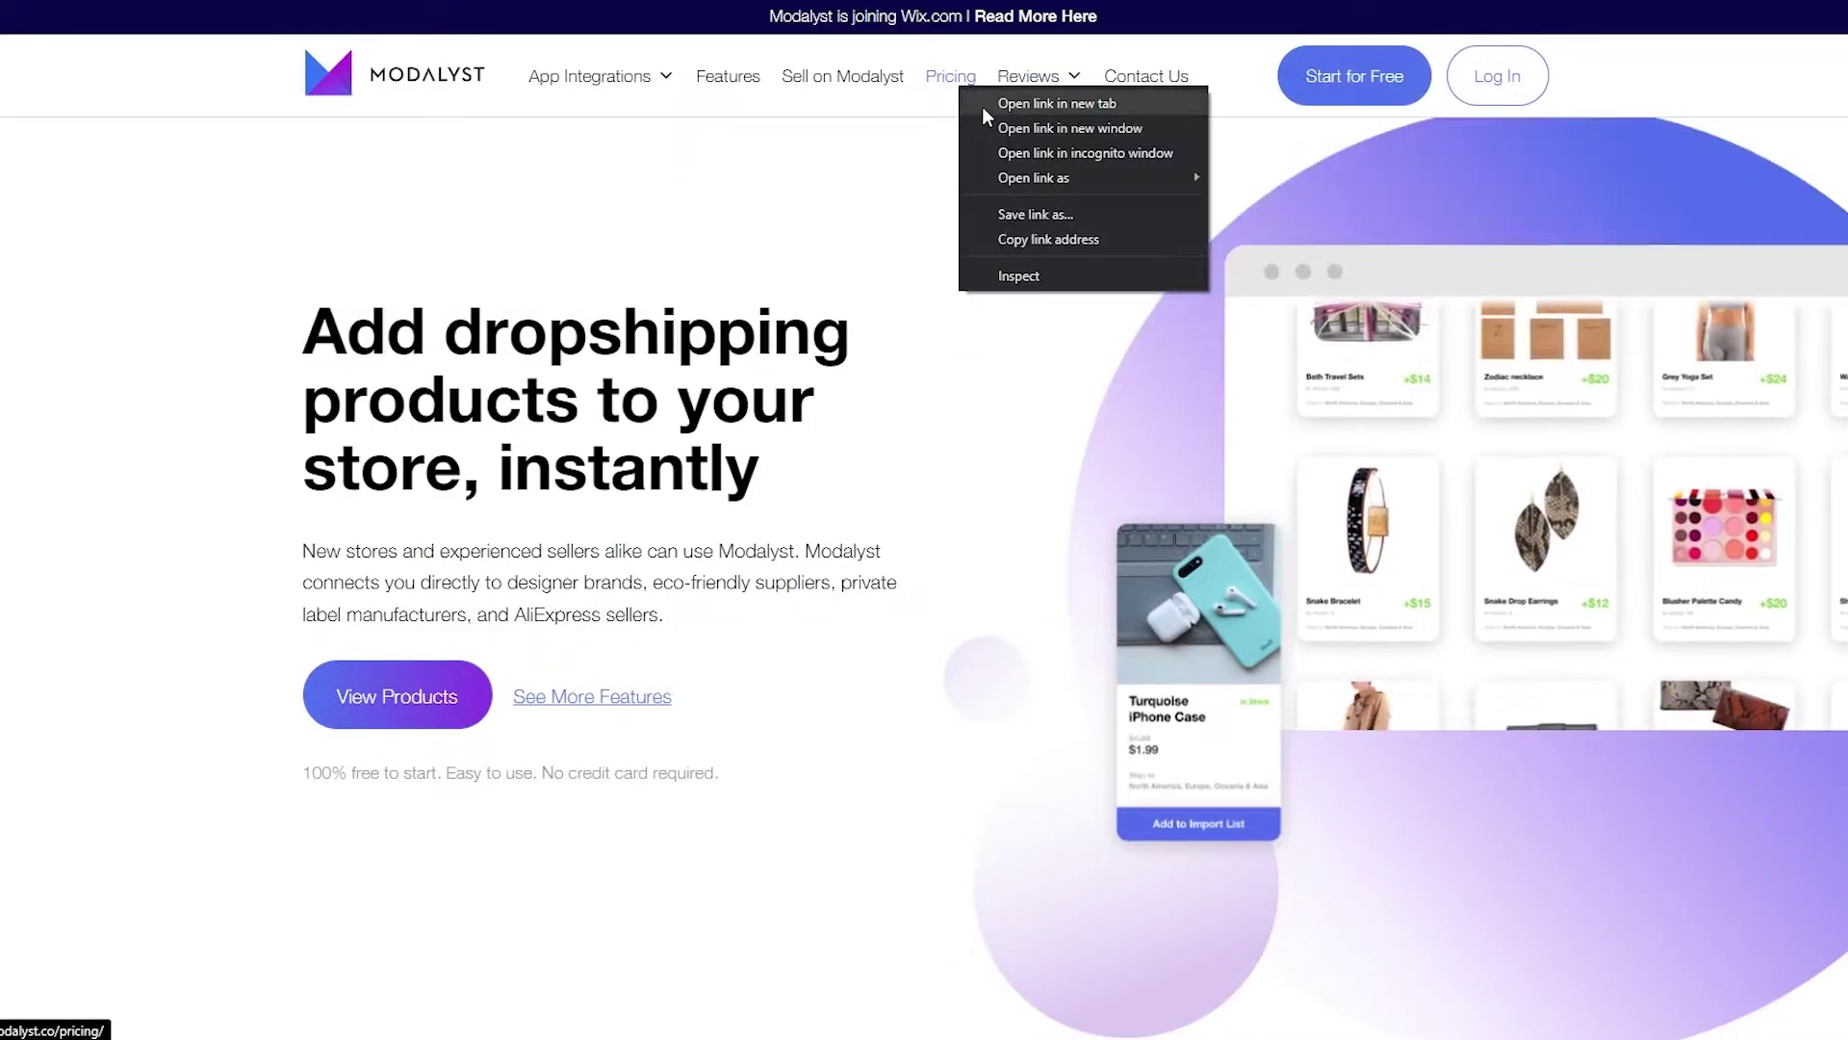
{"action": "left_click", "coordinate": [991, 119]}
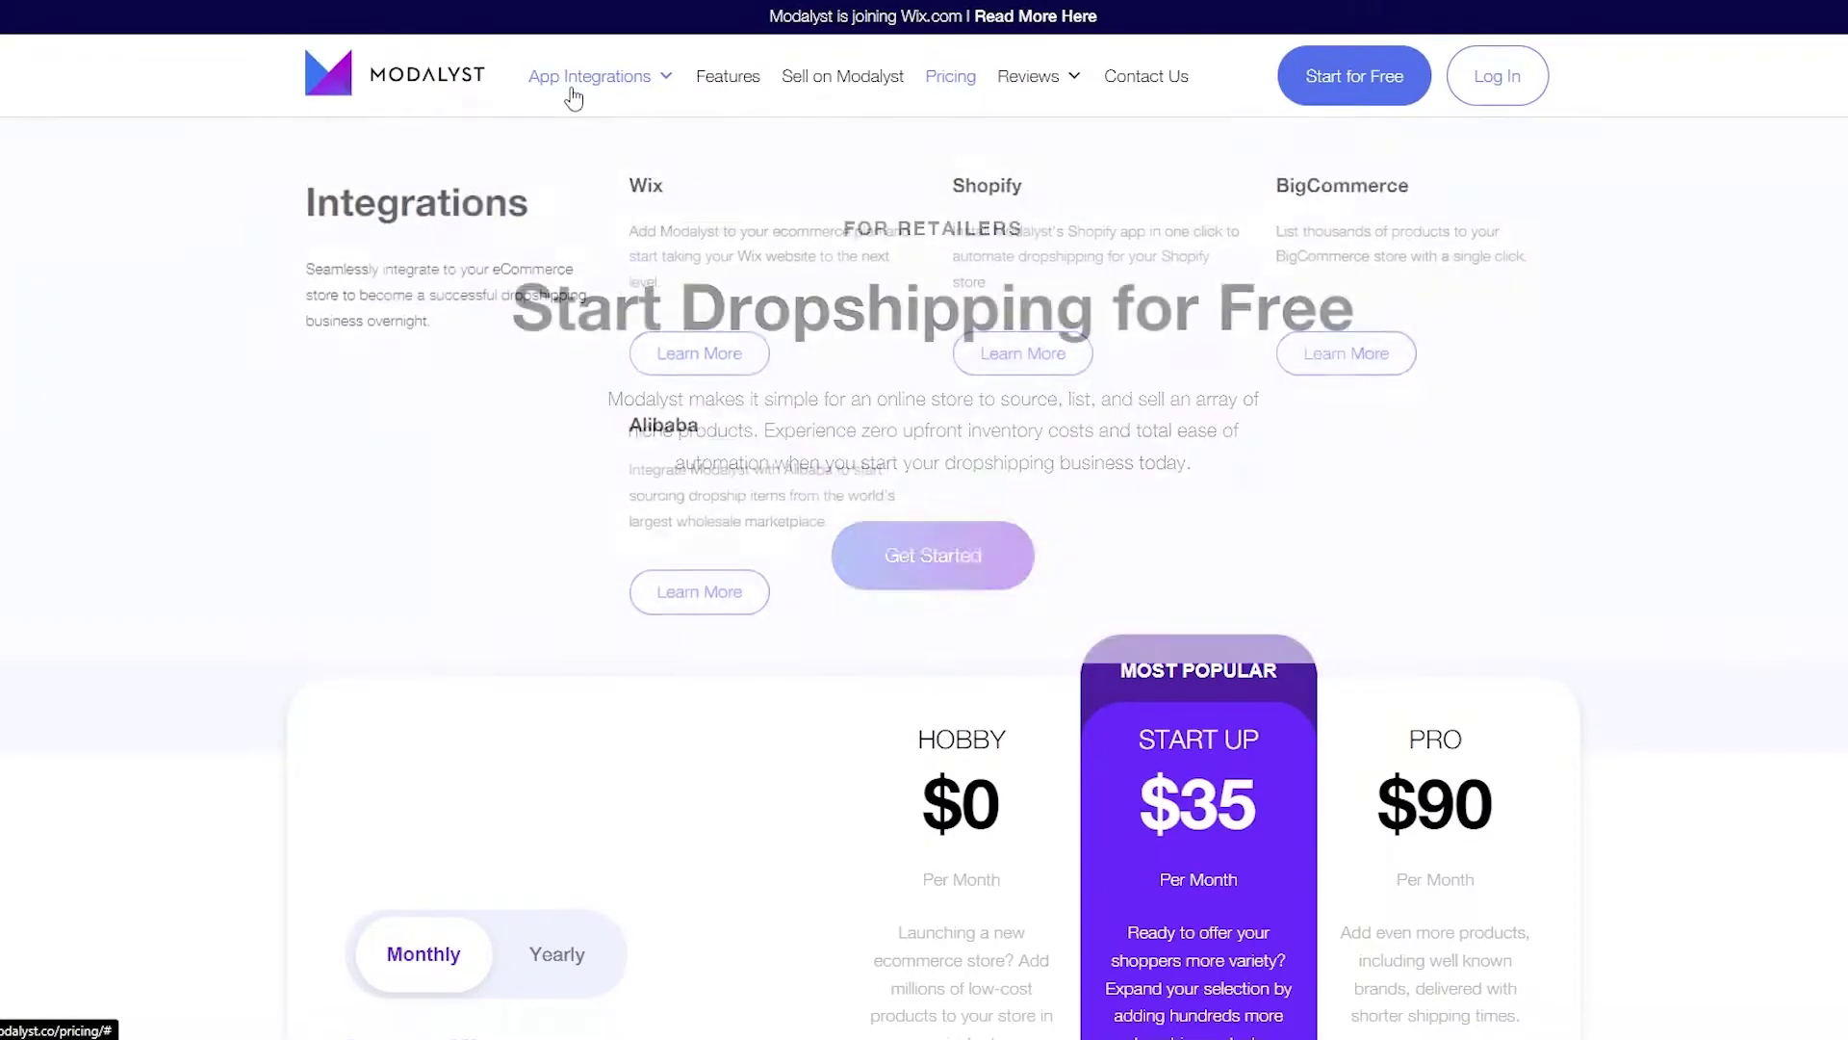
{"action": "scroll", "coordinate": [572, 92], "scroll_direction": "down", "scroll_amount": 2}
{"action": "scroll", "coordinate": [571, 87], "scroll_direction": "down", "scroll_amount": 1}
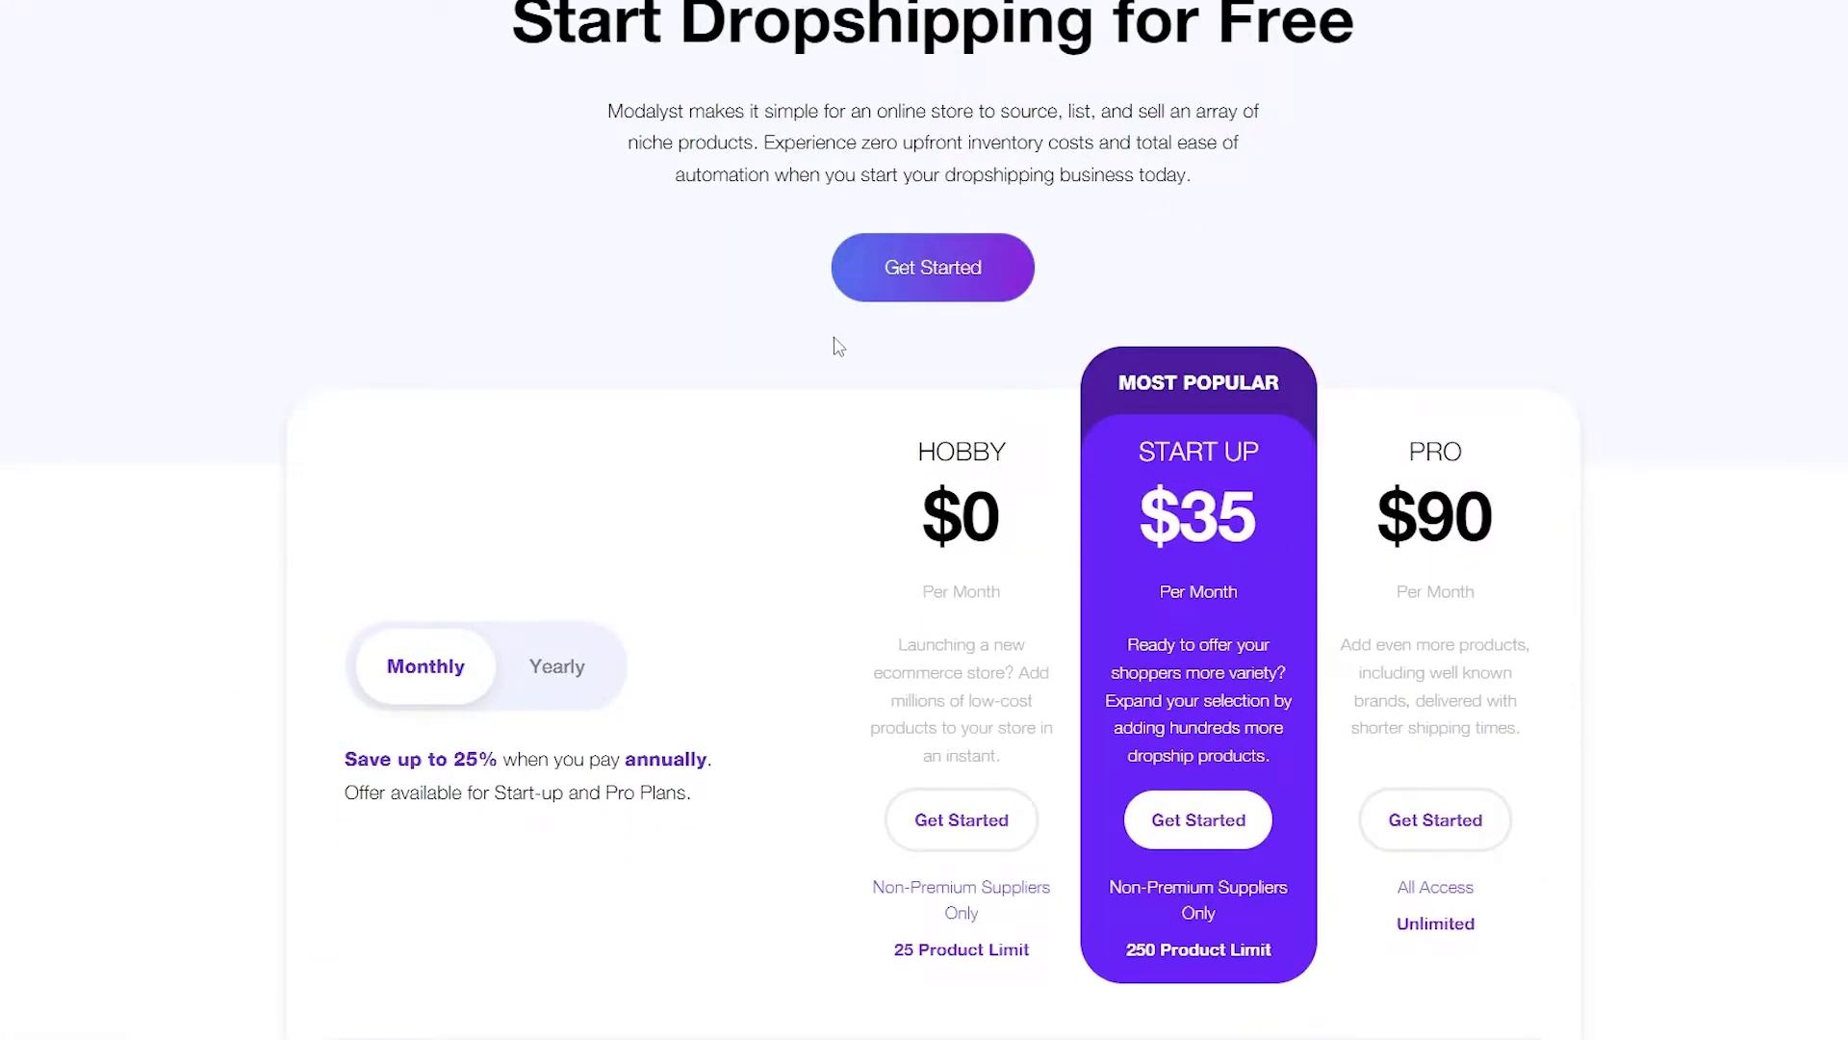
{"action": "scroll", "coordinate": [837, 347], "scroll_direction": "down", "scroll_amount": 2}
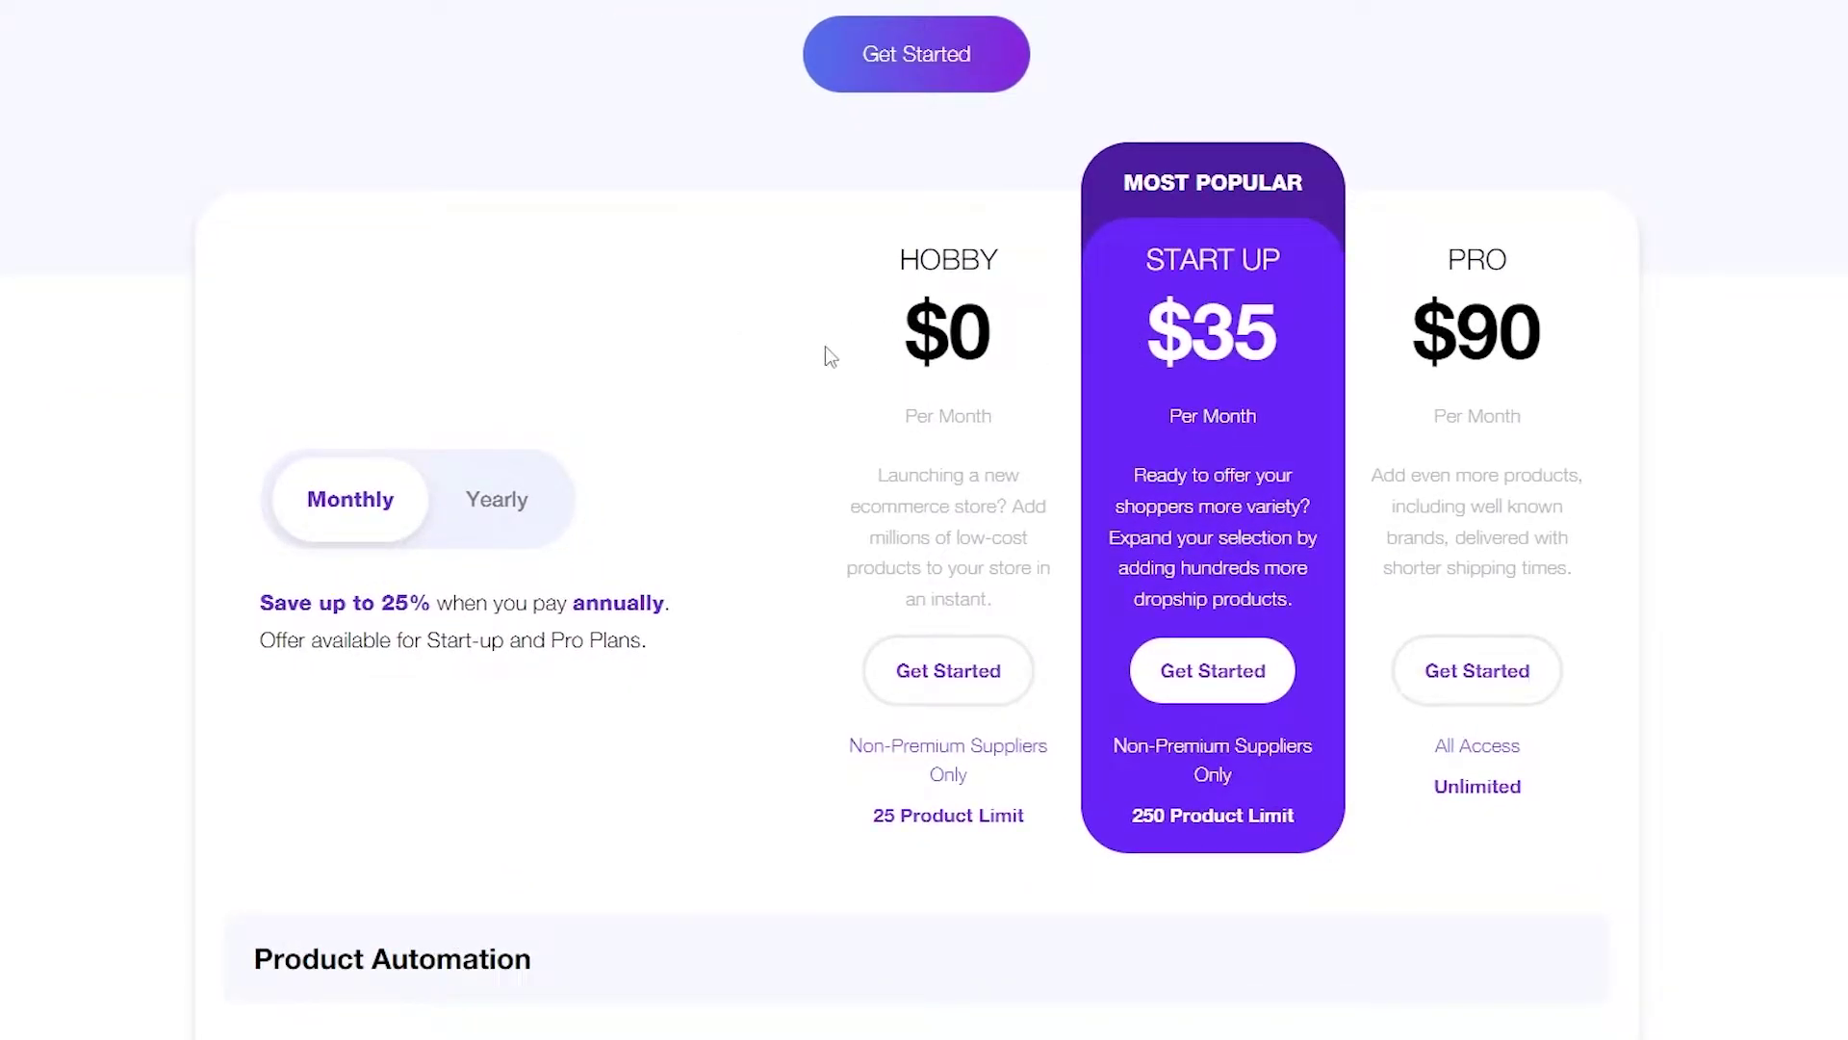
Compare yearly prices, then return to monthly pricing: Hobby $0, Start Up $35, Pro $90
{"action": "left_click", "coordinate": [503, 525]}
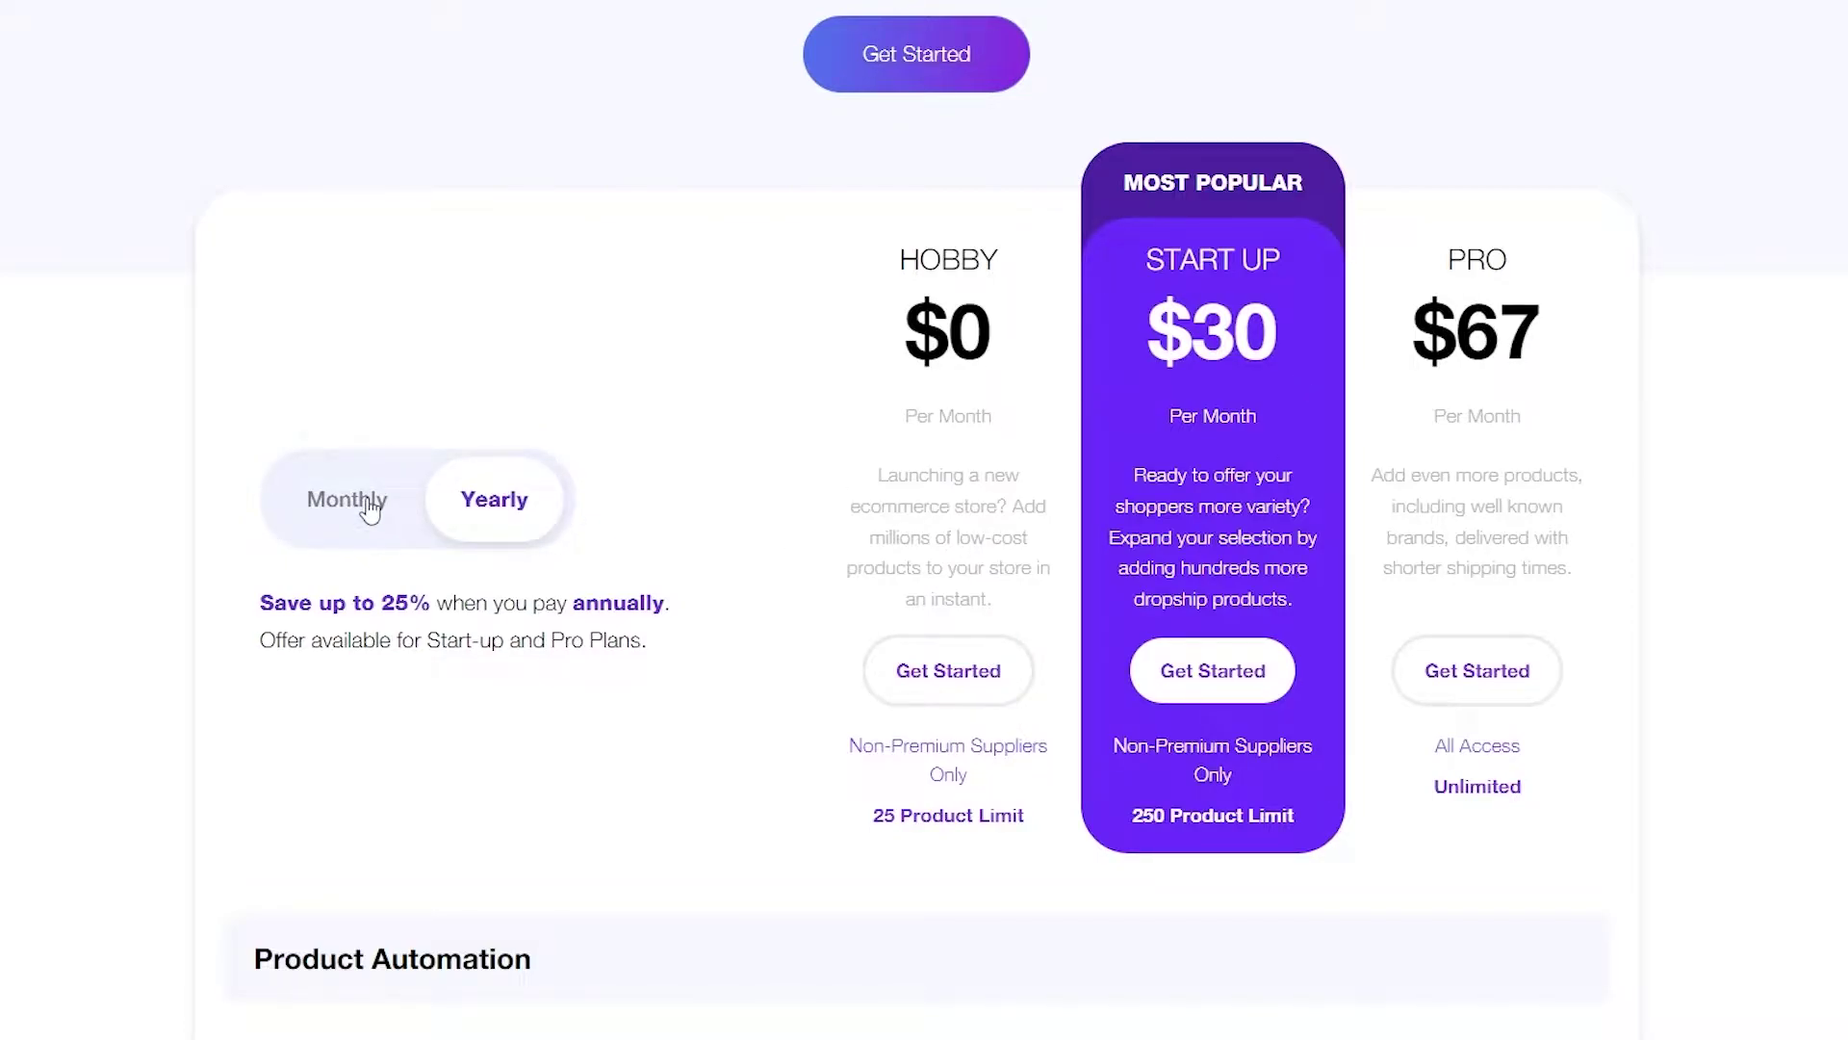
{"action": "left_click", "coordinate": [335, 530]}
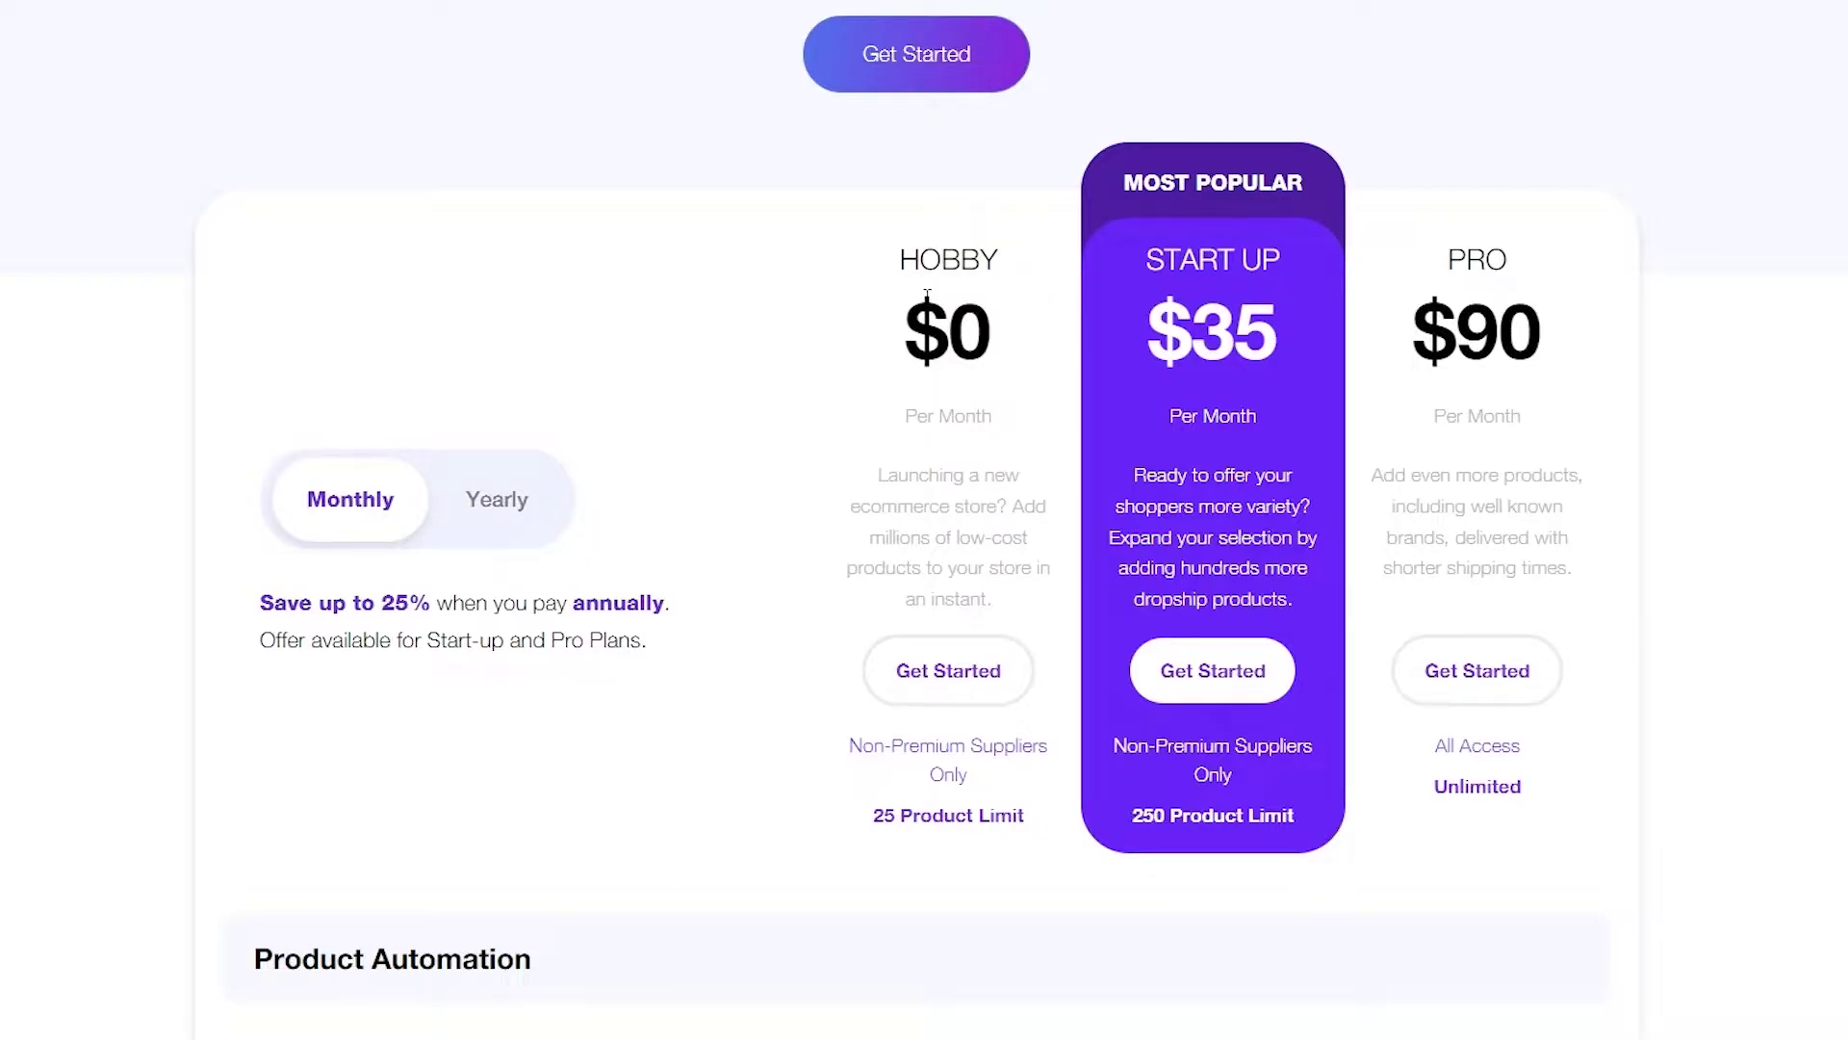
{"action": "scroll", "coordinate": [927, 293], "scroll_direction": "down", "scroll_amount": 2}
{"action": "left_click_drag", "start_coordinate": [880, 315], "coordinate": [1052, 348]}
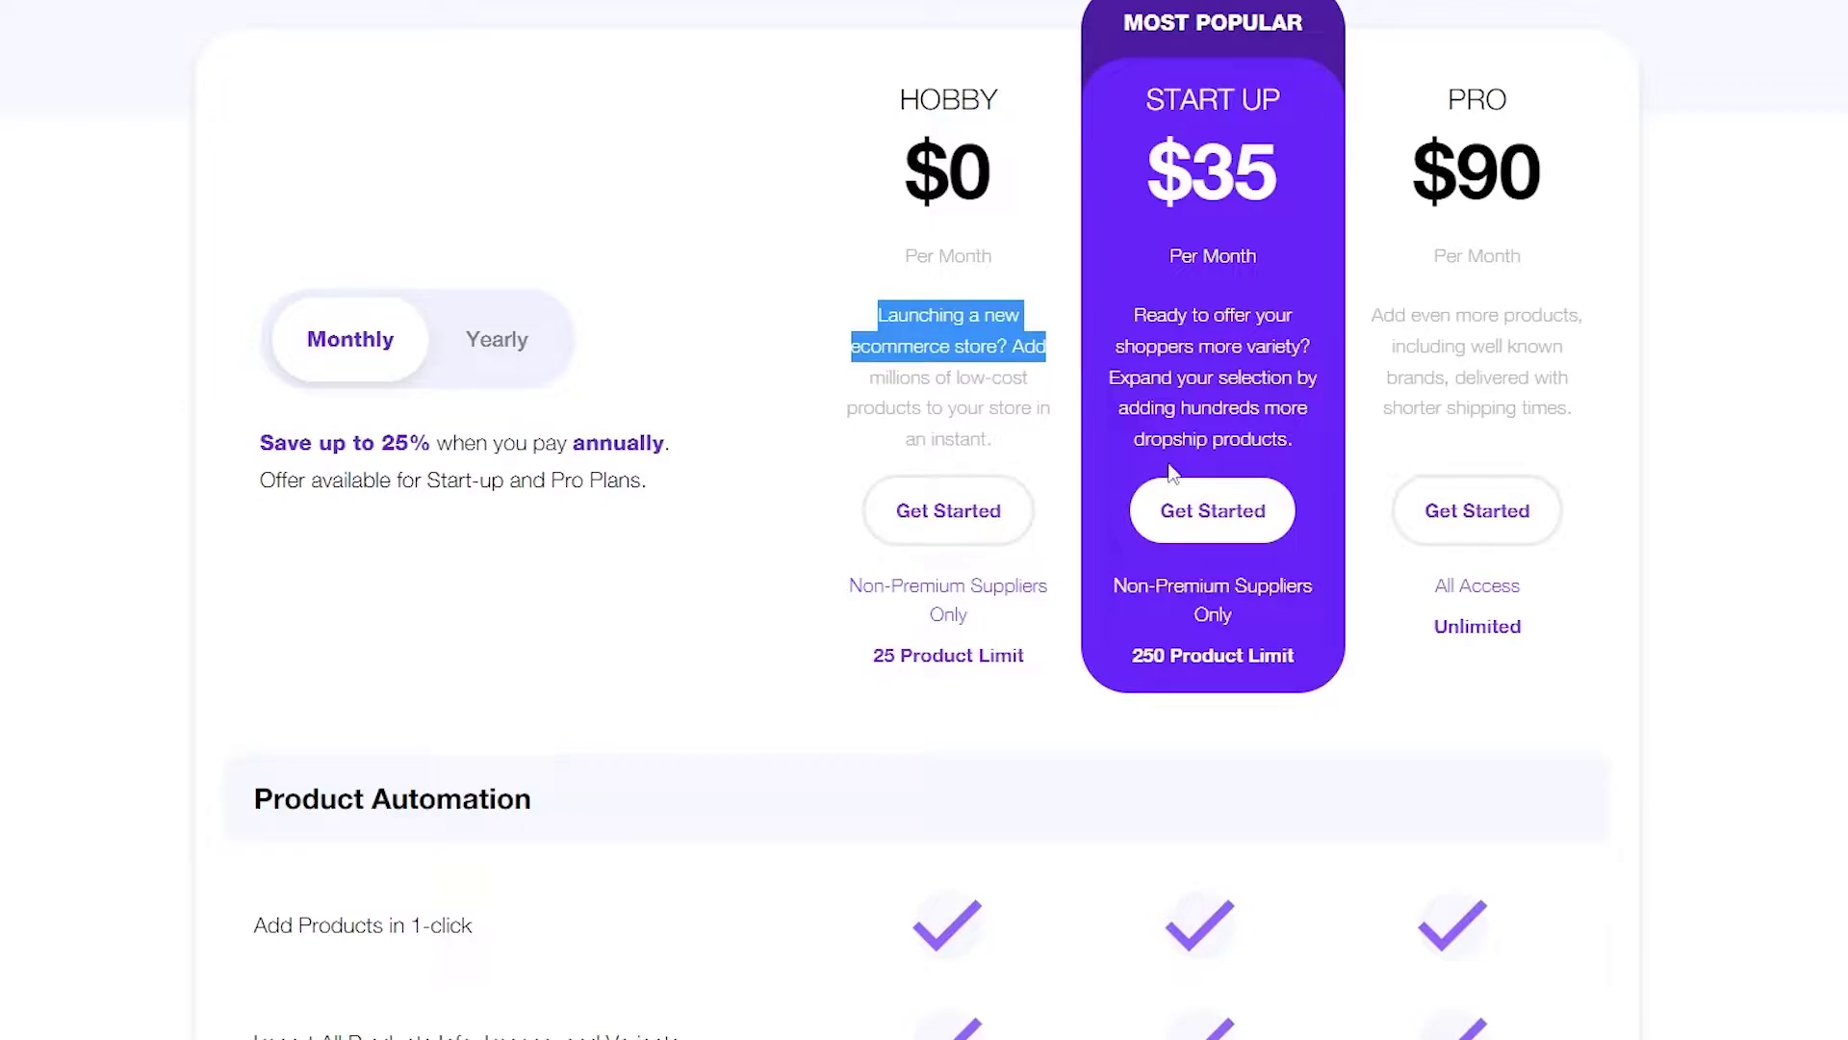
{"action": "left_click", "coordinate": [1676, 487]}
Scroll through the feature table comparing product limits of 25, 250 and Unlimited
{"action": "scroll", "coordinate": [1081, 466], "scroll_direction": "down", "scroll_amount": 8}
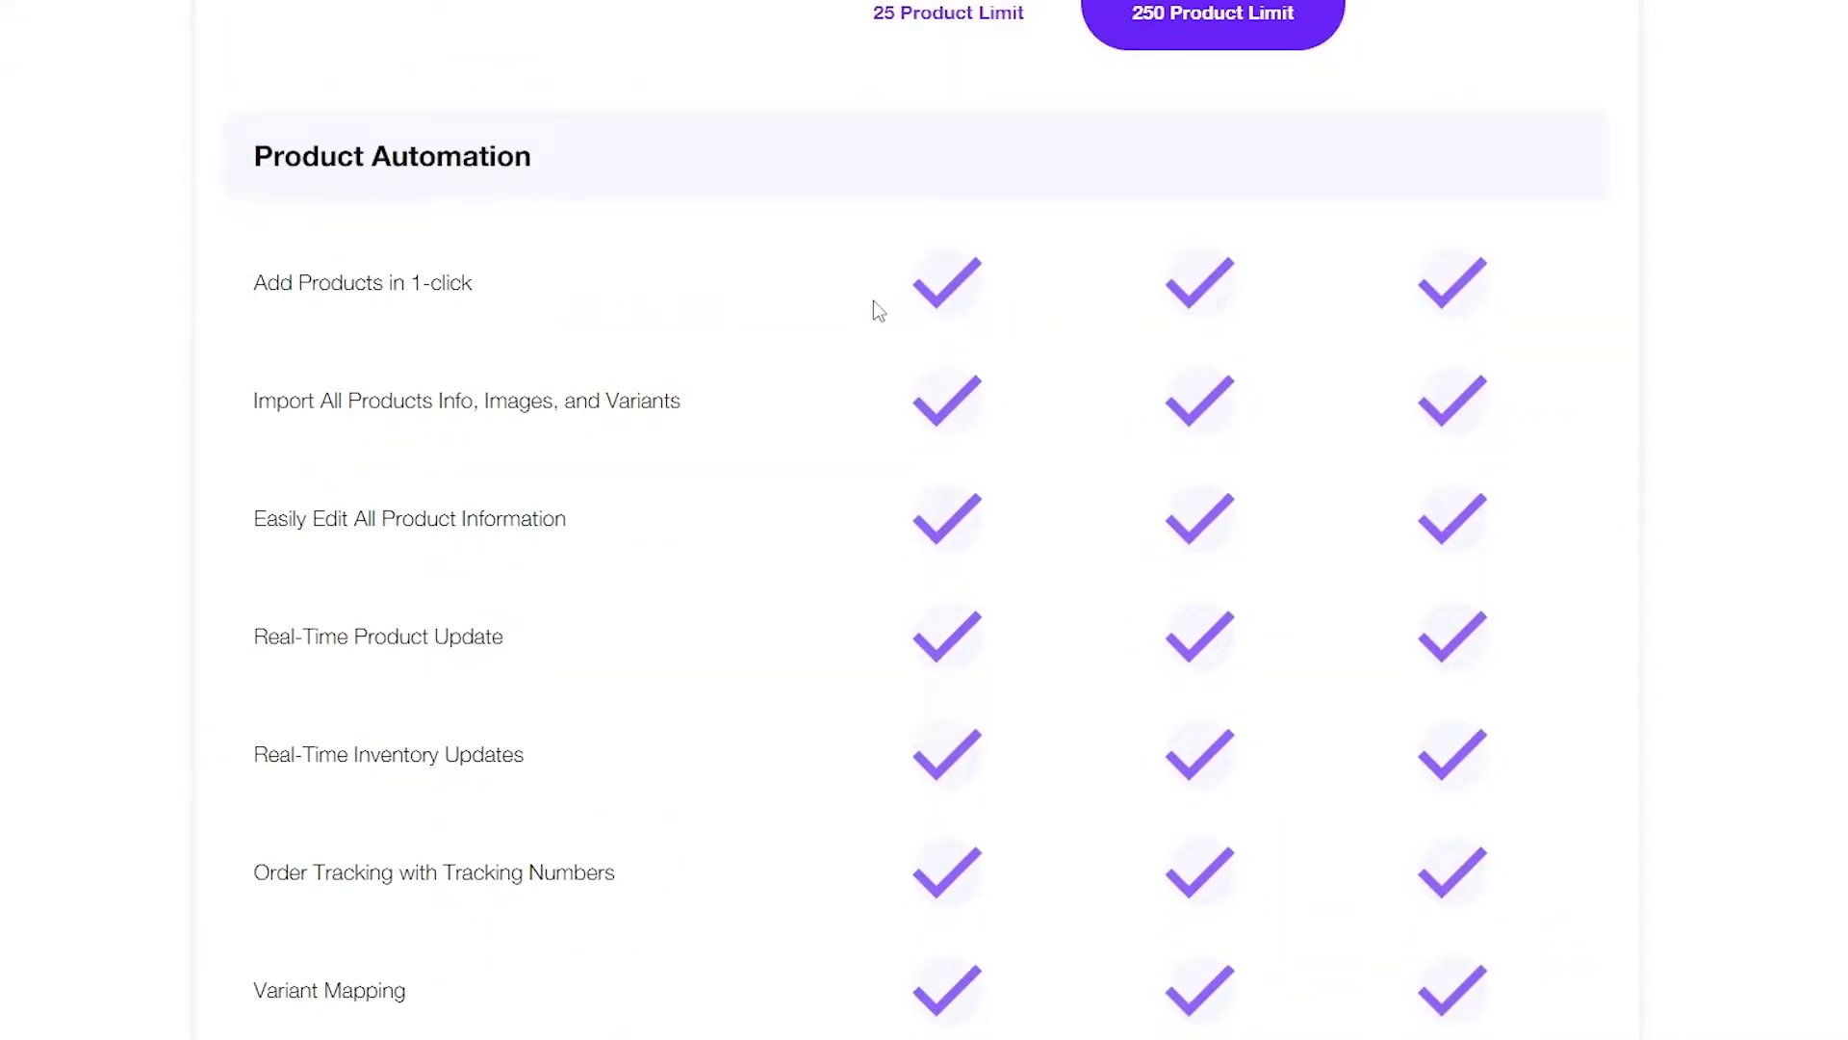
{"action": "scroll", "coordinate": [411, 268], "scroll_direction": "down", "scroll_amount": 2}
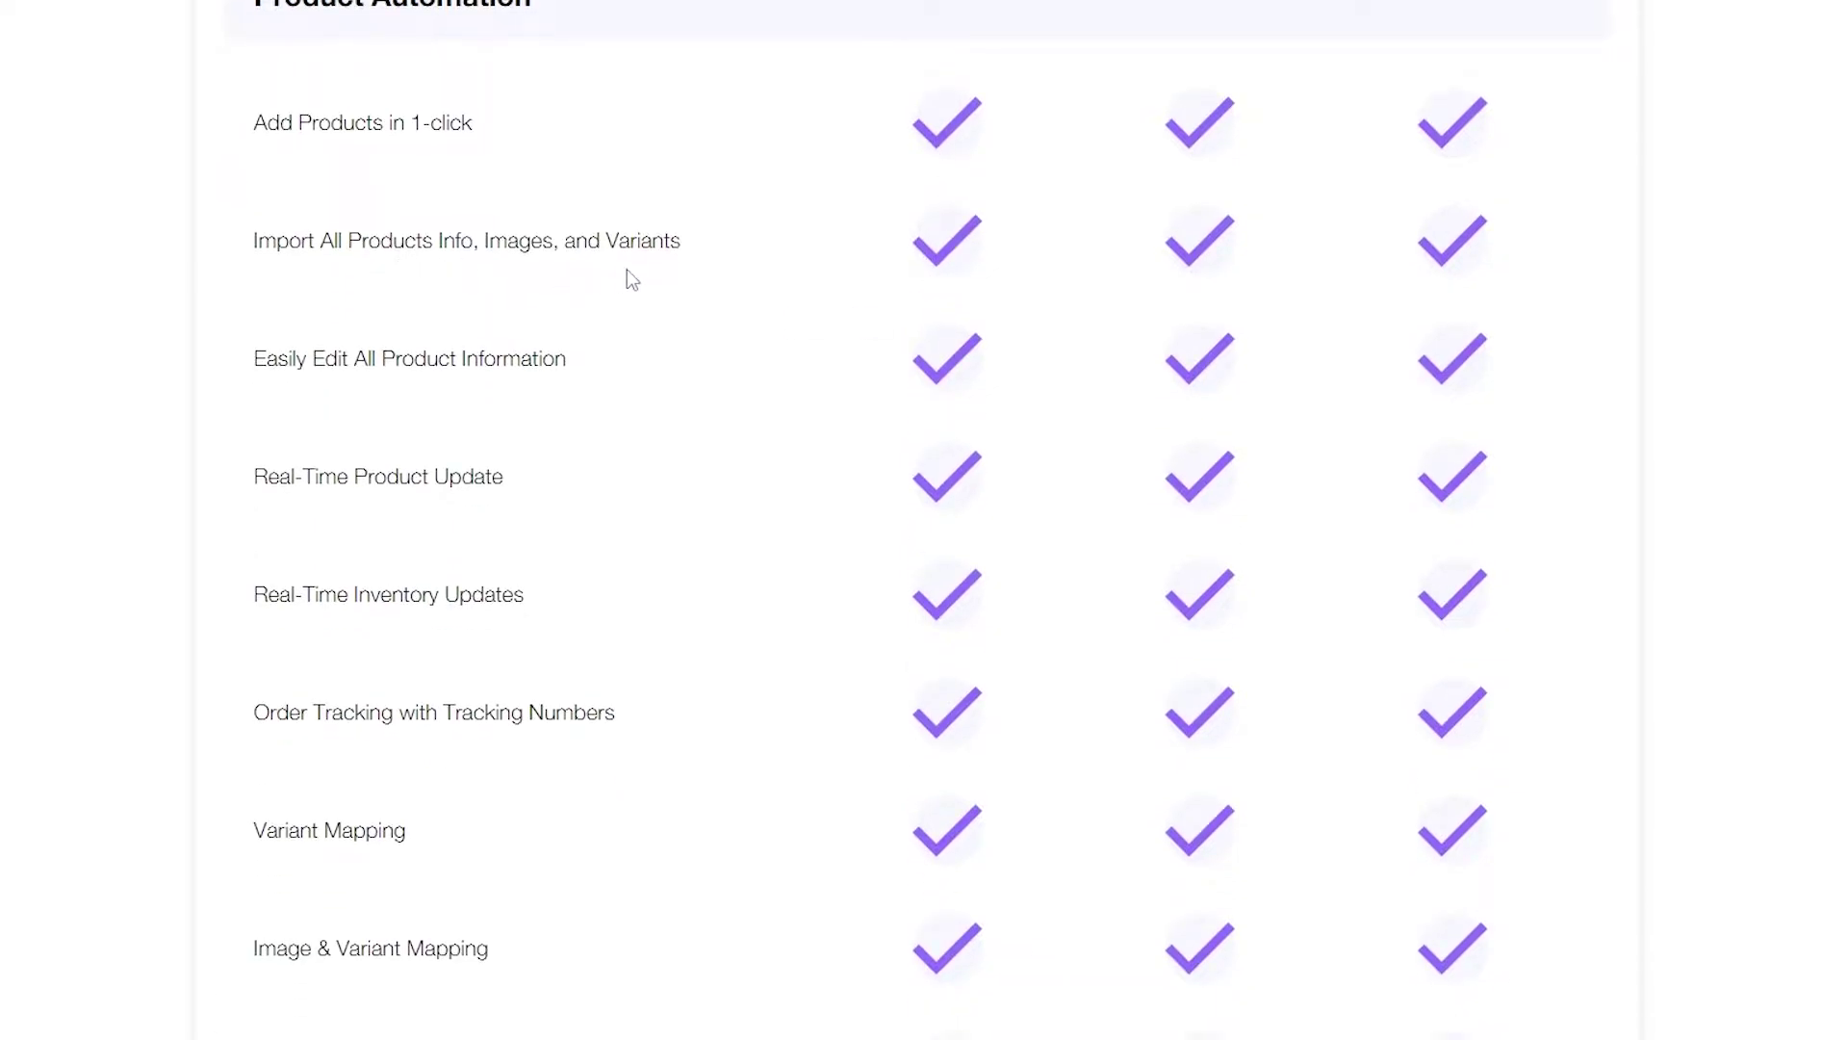
{"action": "scroll", "coordinate": [398, 219], "scroll_direction": "down", "scroll_amount": 2}
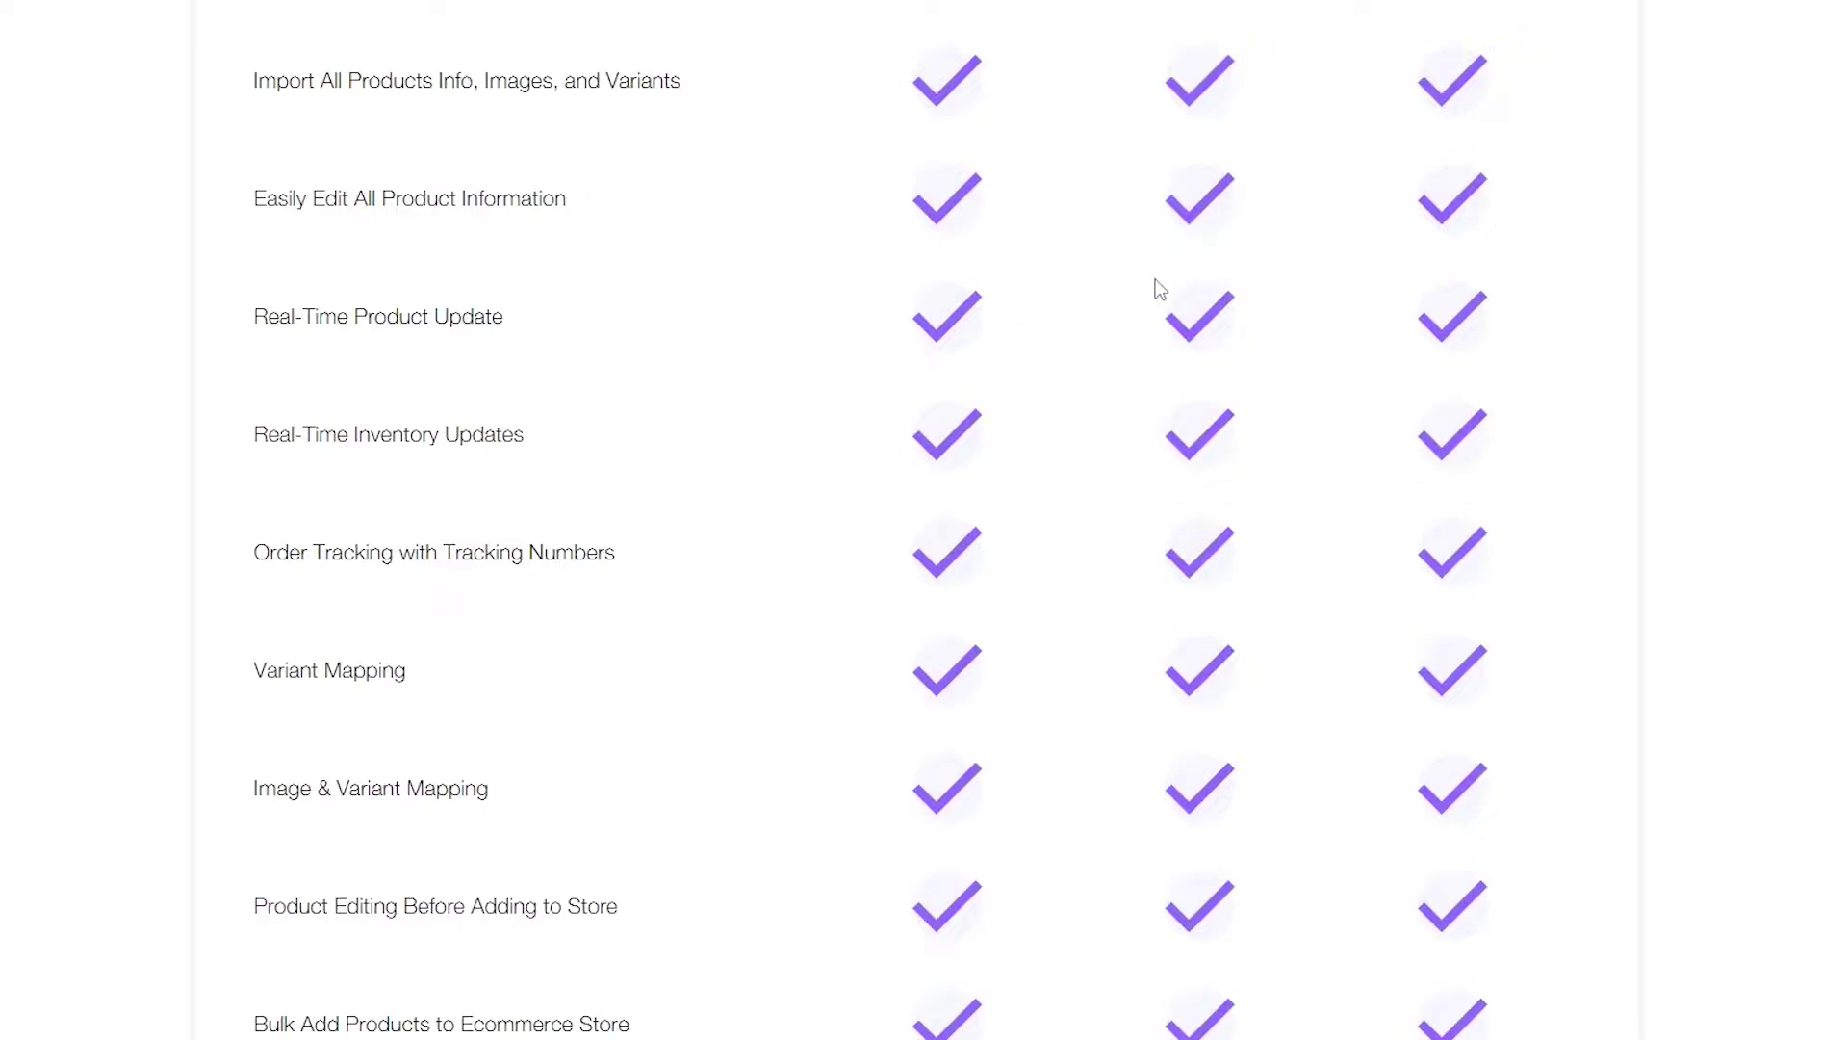
{"action": "scroll", "coordinate": [1159, 289], "scroll_direction": "down", "scroll_amount": 2}
{"action": "scroll", "coordinate": [1044, 308], "scroll_direction": "down", "scroll_amount": 2}
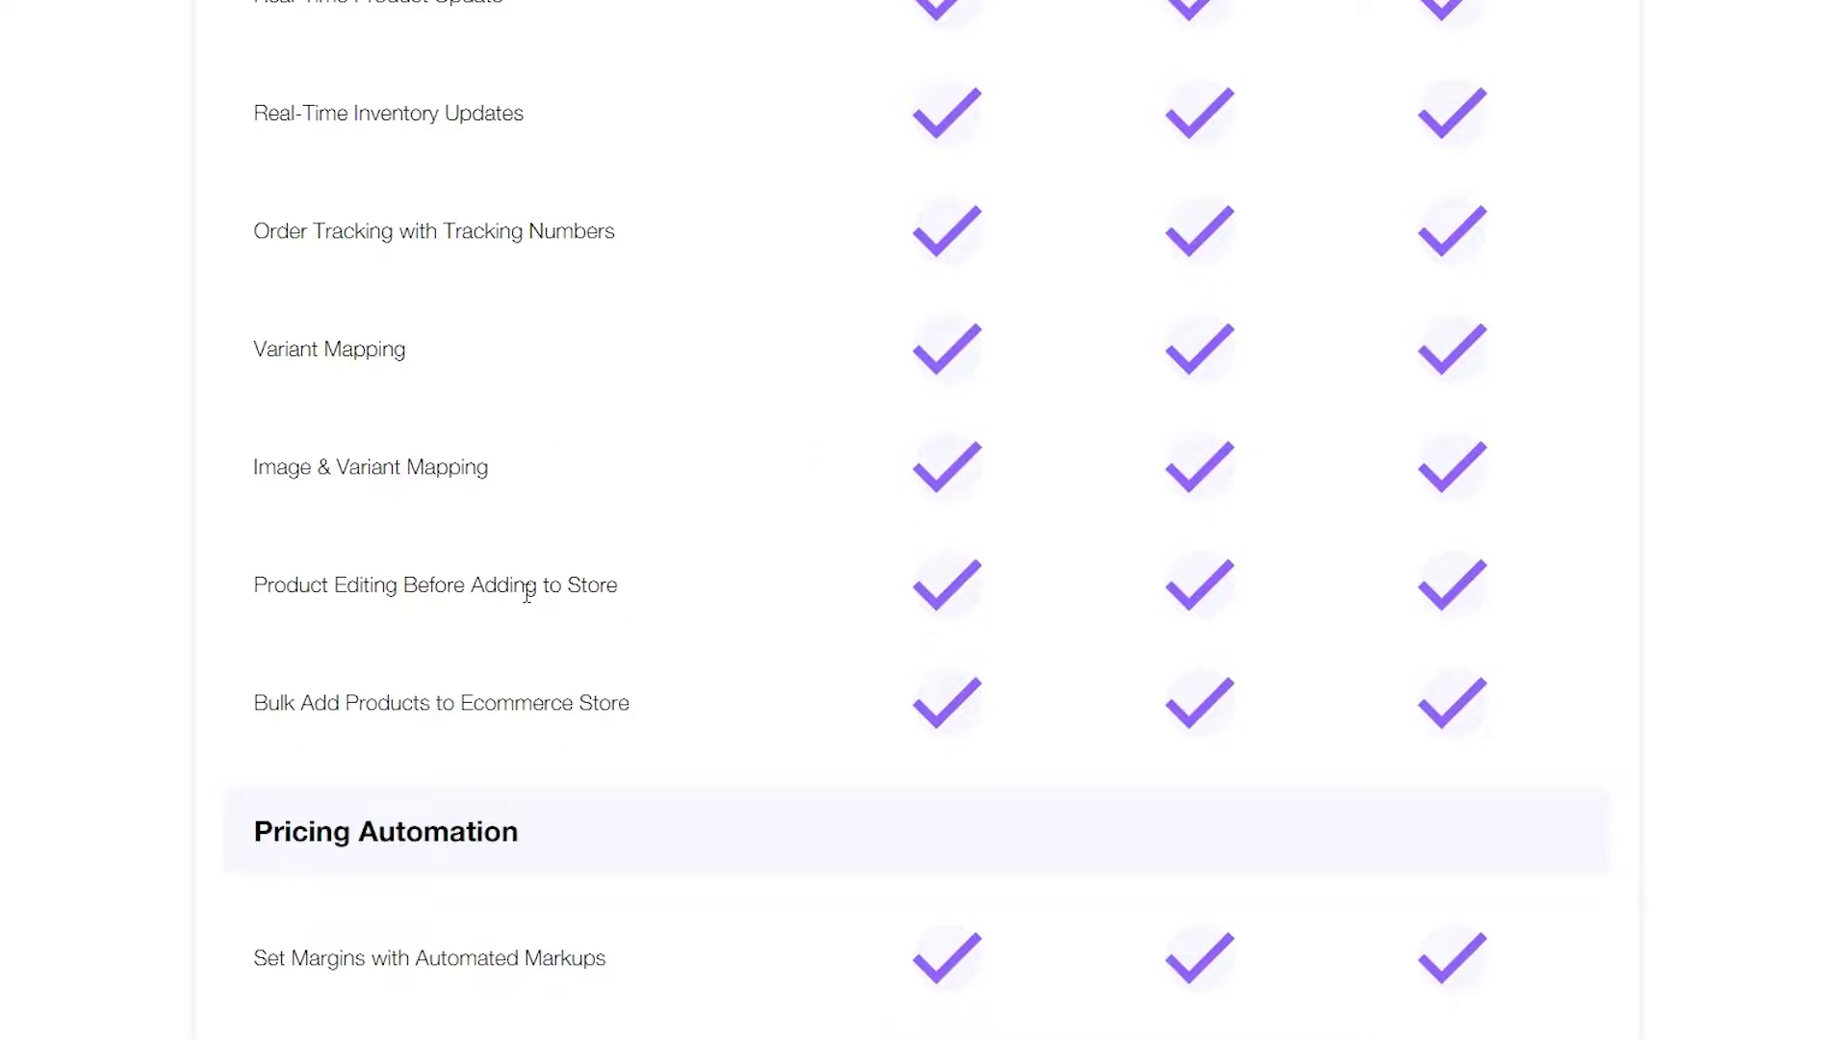
{"action": "scroll", "coordinate": [1042, 575], "scroll_direction": "down", "scroll_amount": 2}
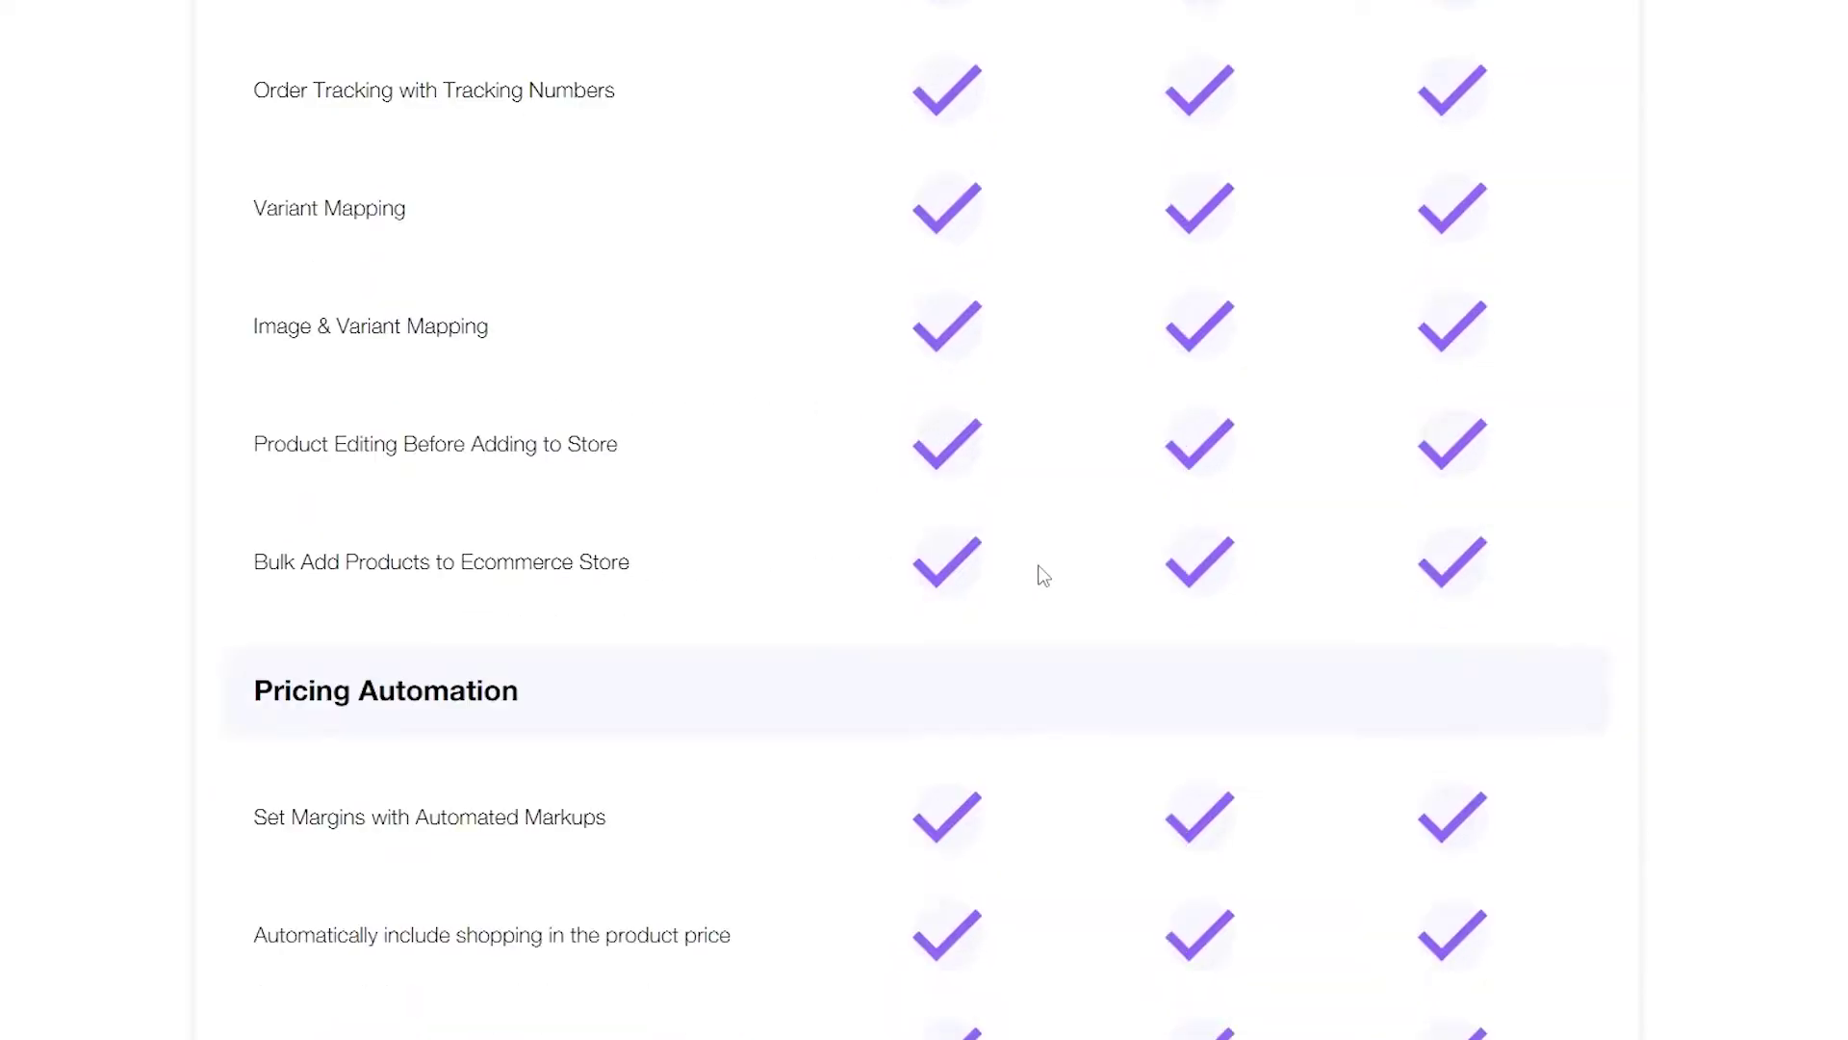
{"action": "scroll", "coordinate": [496, 544], "scroll_direction": "down", "scroll_amount": 2}
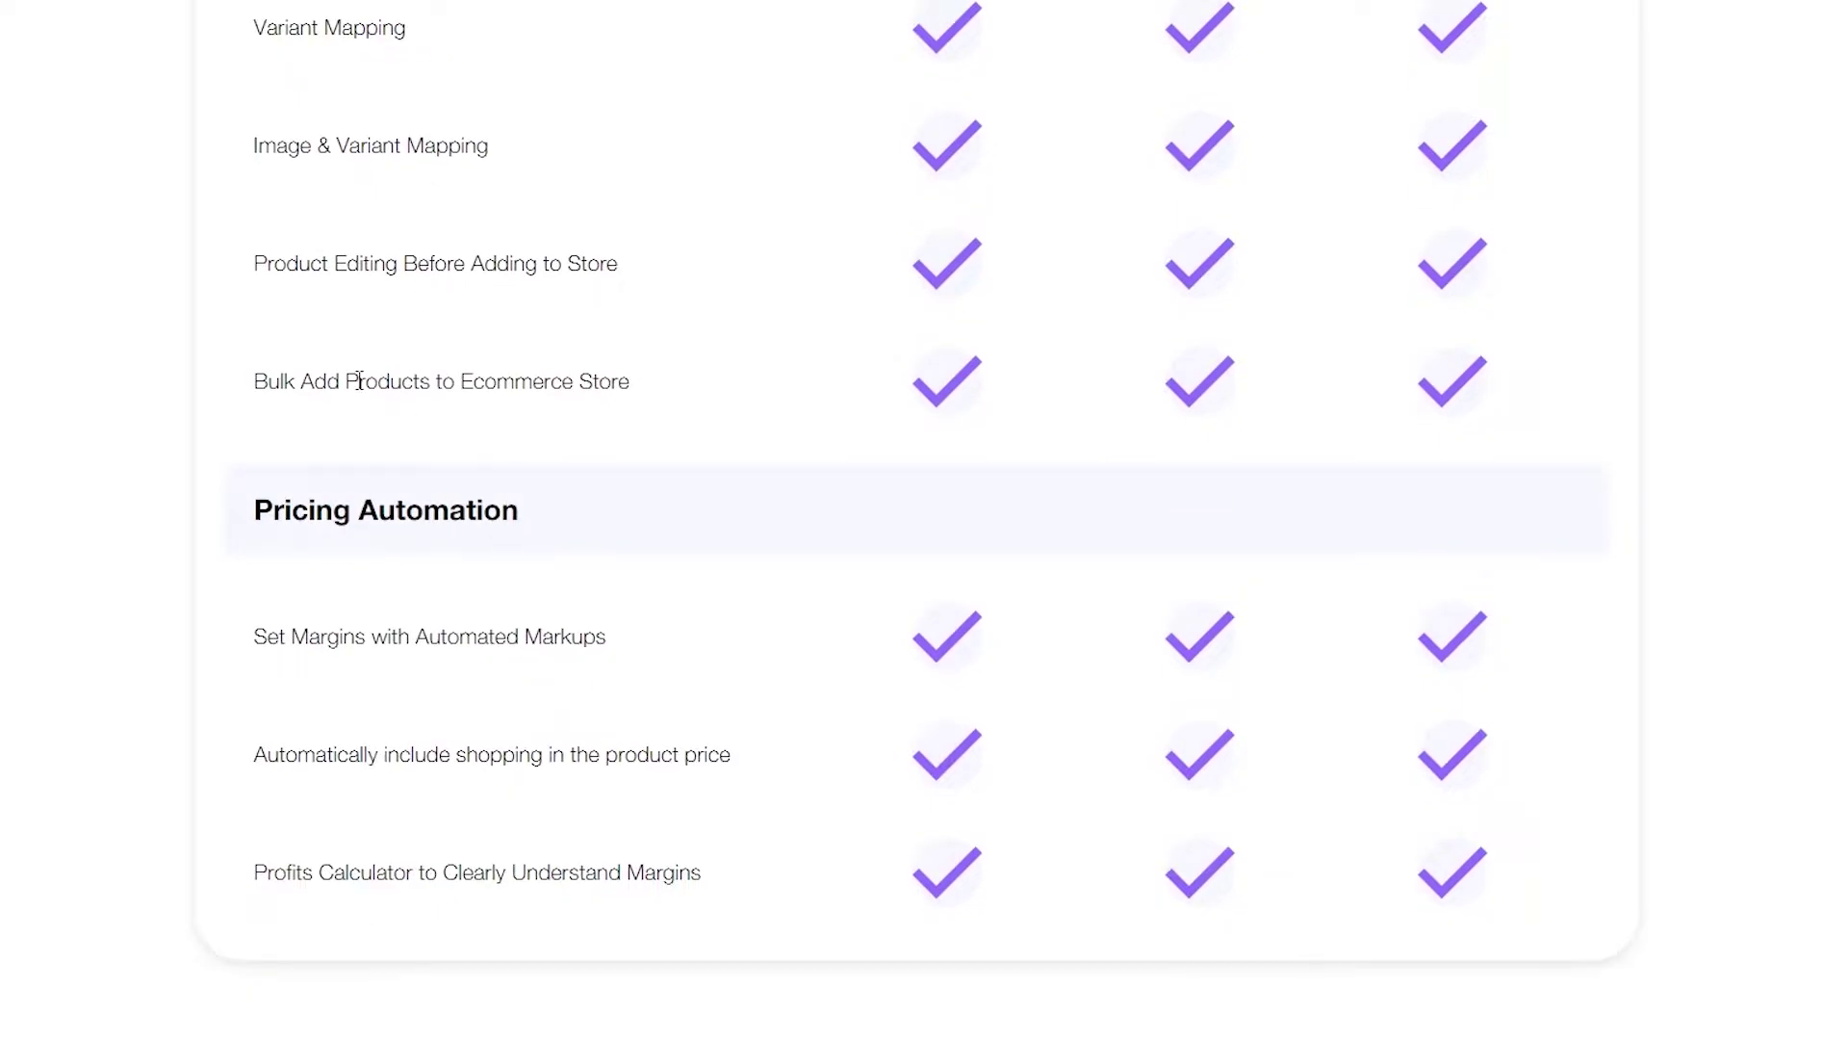
{"action": "scroll", "coordinate": [982, 358], "scroll_direction": "down", "scroll_amount": 2}
{"action": "scroll", "coordinate": [982, 358], "scroll_direction": "down", "scroll_amount": 7}
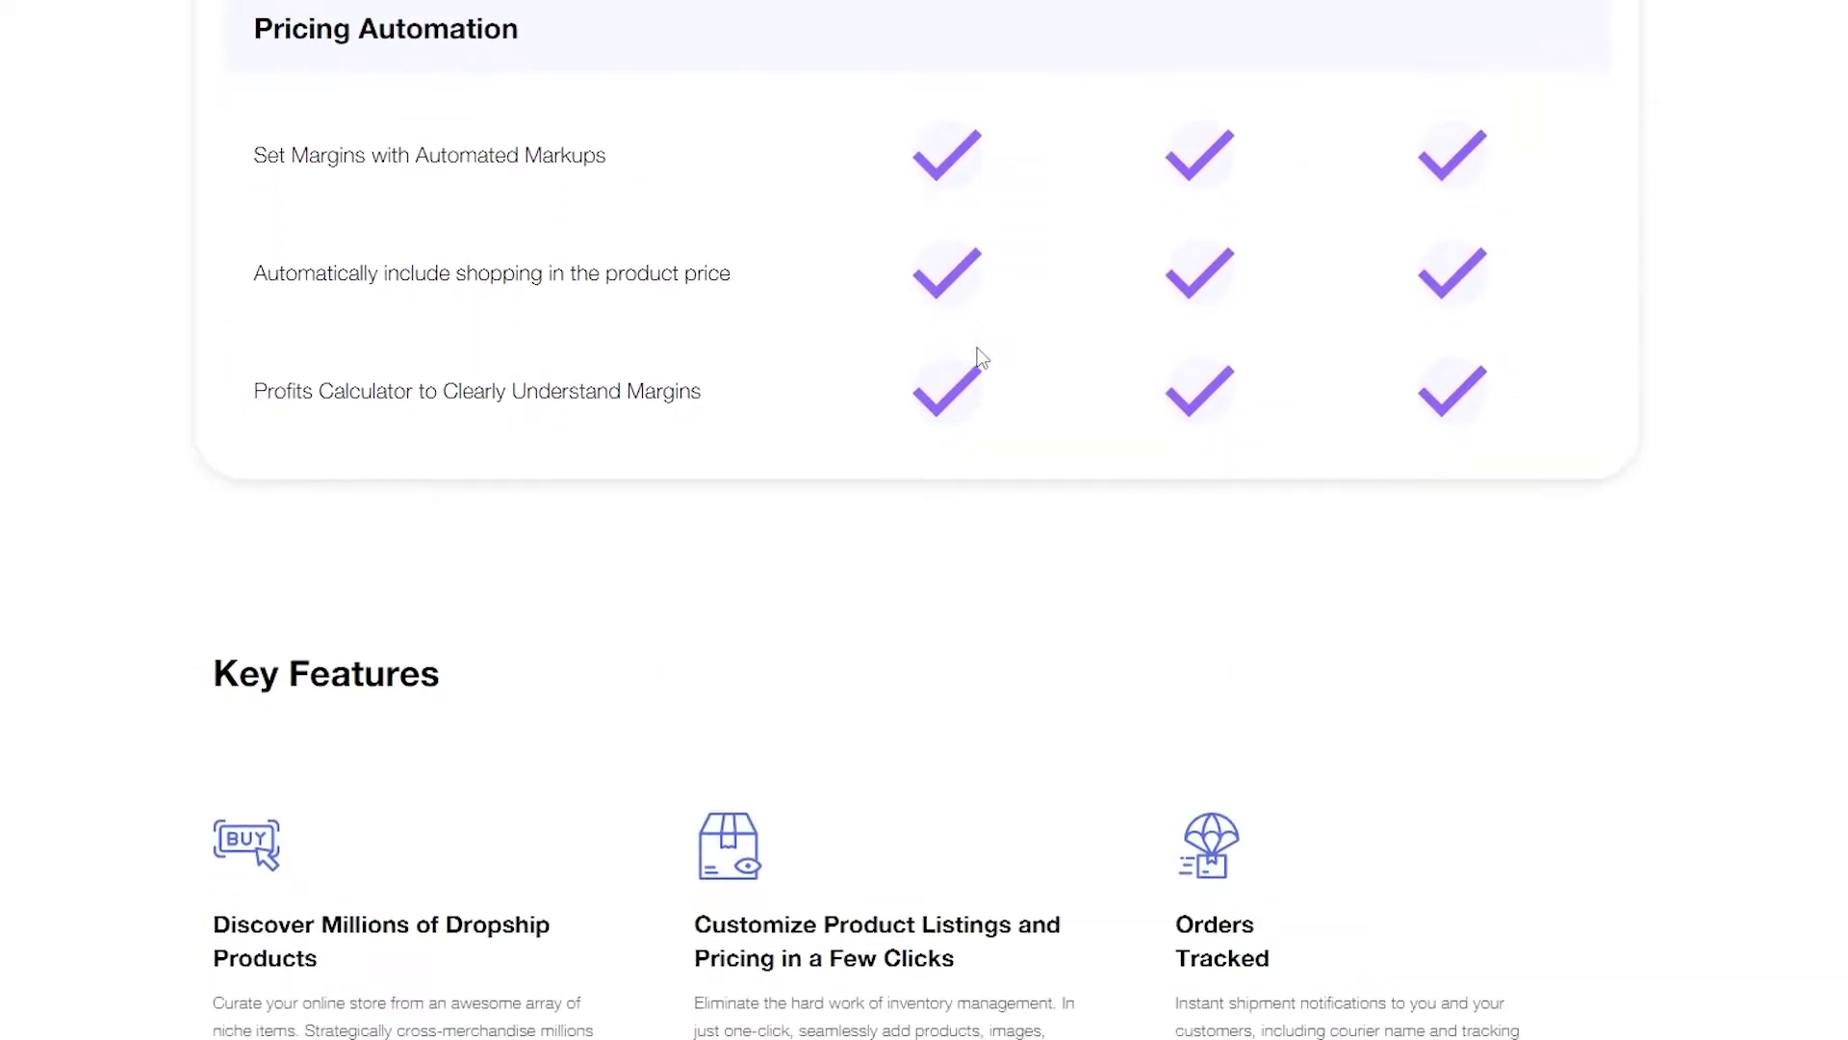
{"action": "scroll", "coordinate": [983, 367], "scroll_direction": "up", "scroll_amount": 6}
{"action": "scroll", "coordinate": [987, 369], "scroll_direction": "up", "scroll_amount": 15}
{"action": "scroll", "coordinate": [993, 374], "scroll_direction": "down", "scroll_amount": 4}
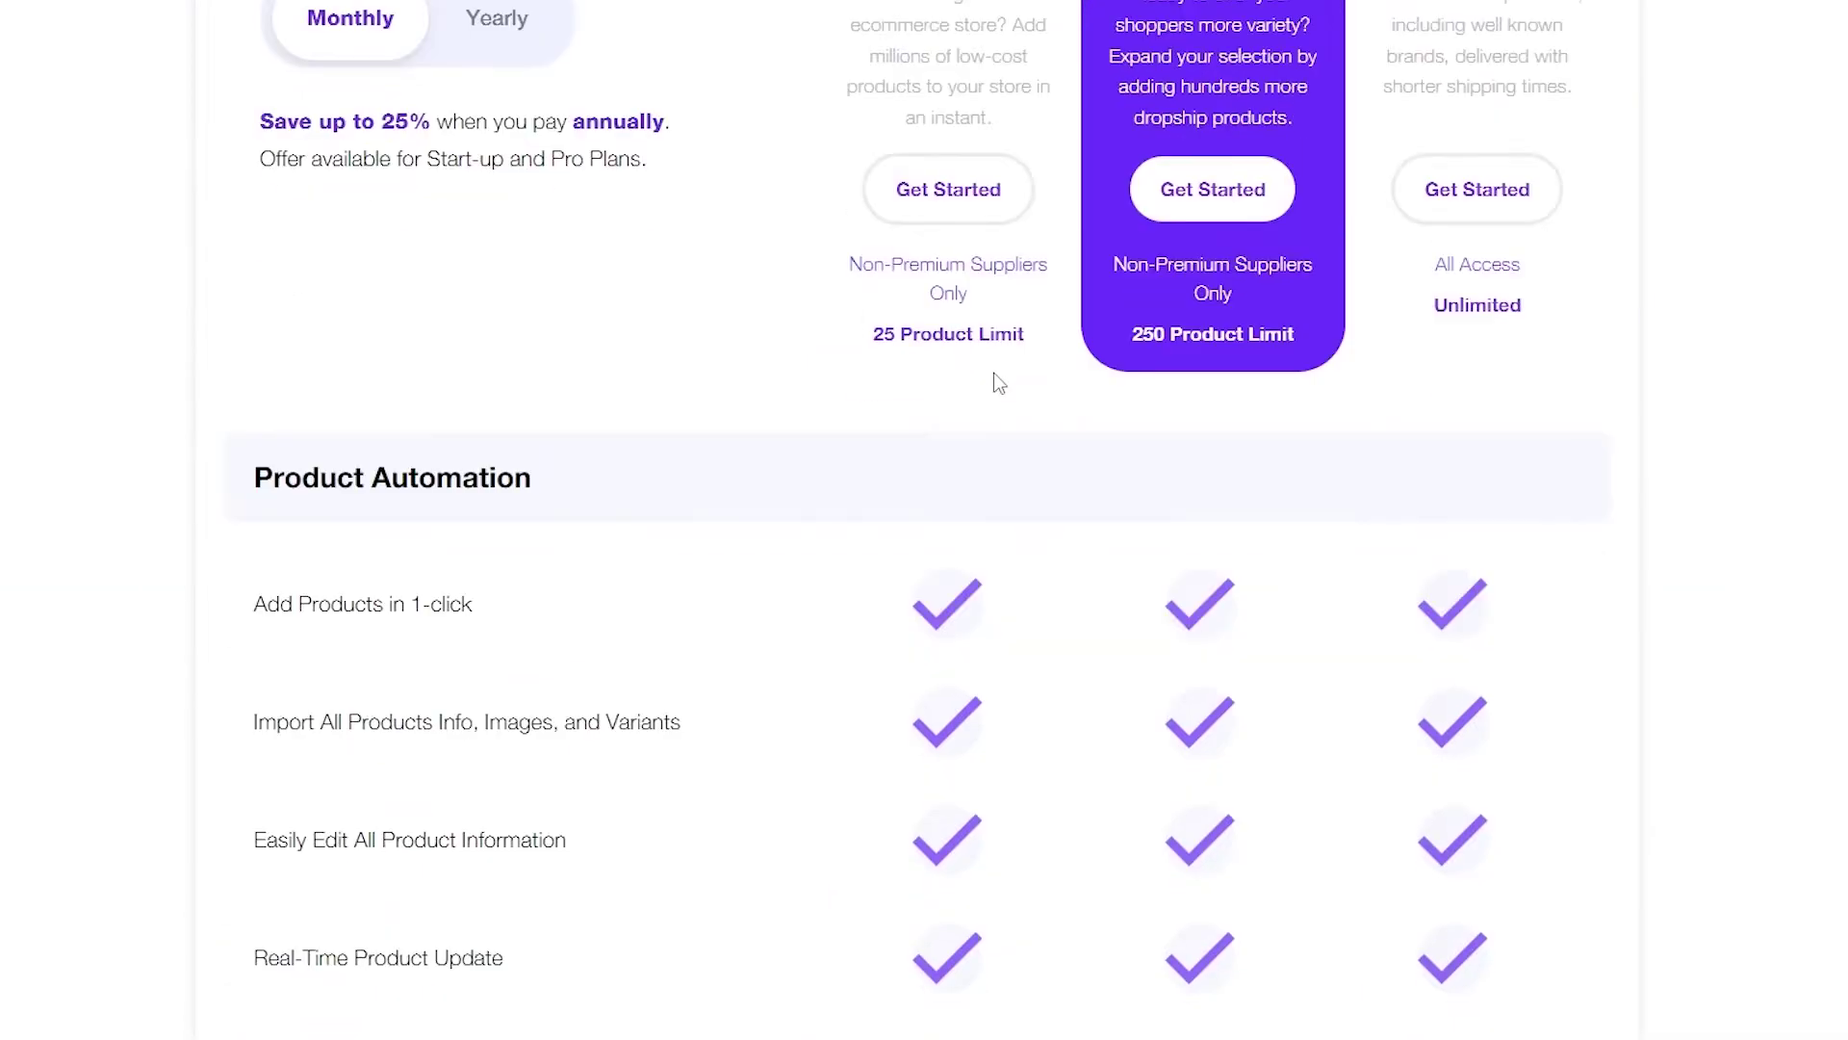
{"action": "scroll", "coordinate": [991, 373], "scroll_direction": "down", "scroll_amount": 2}
{"action": "scroll", "coordinate": [984, 362], "scroll_direction": "up", "scroll_amount": 3}
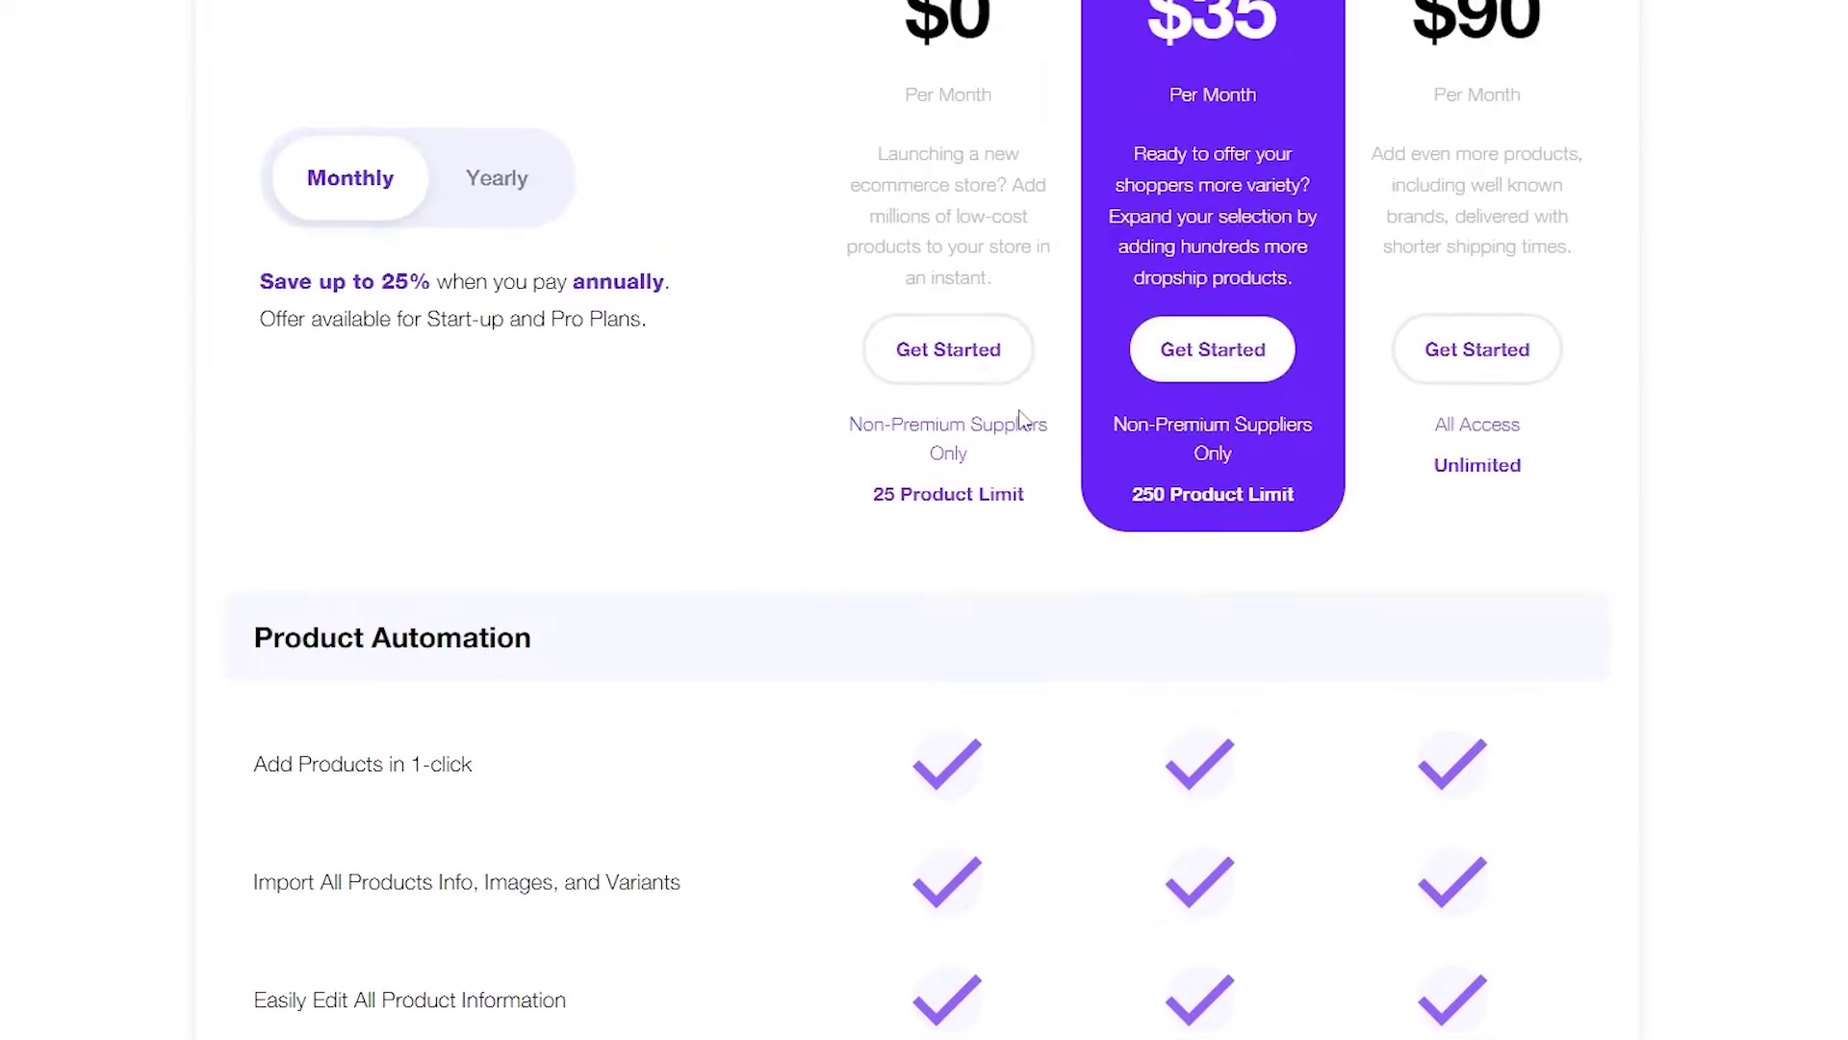
{"action": "scroll", "coordinate": [1001, 539], "scroll_direction": "down", "scroll_amount": 20}
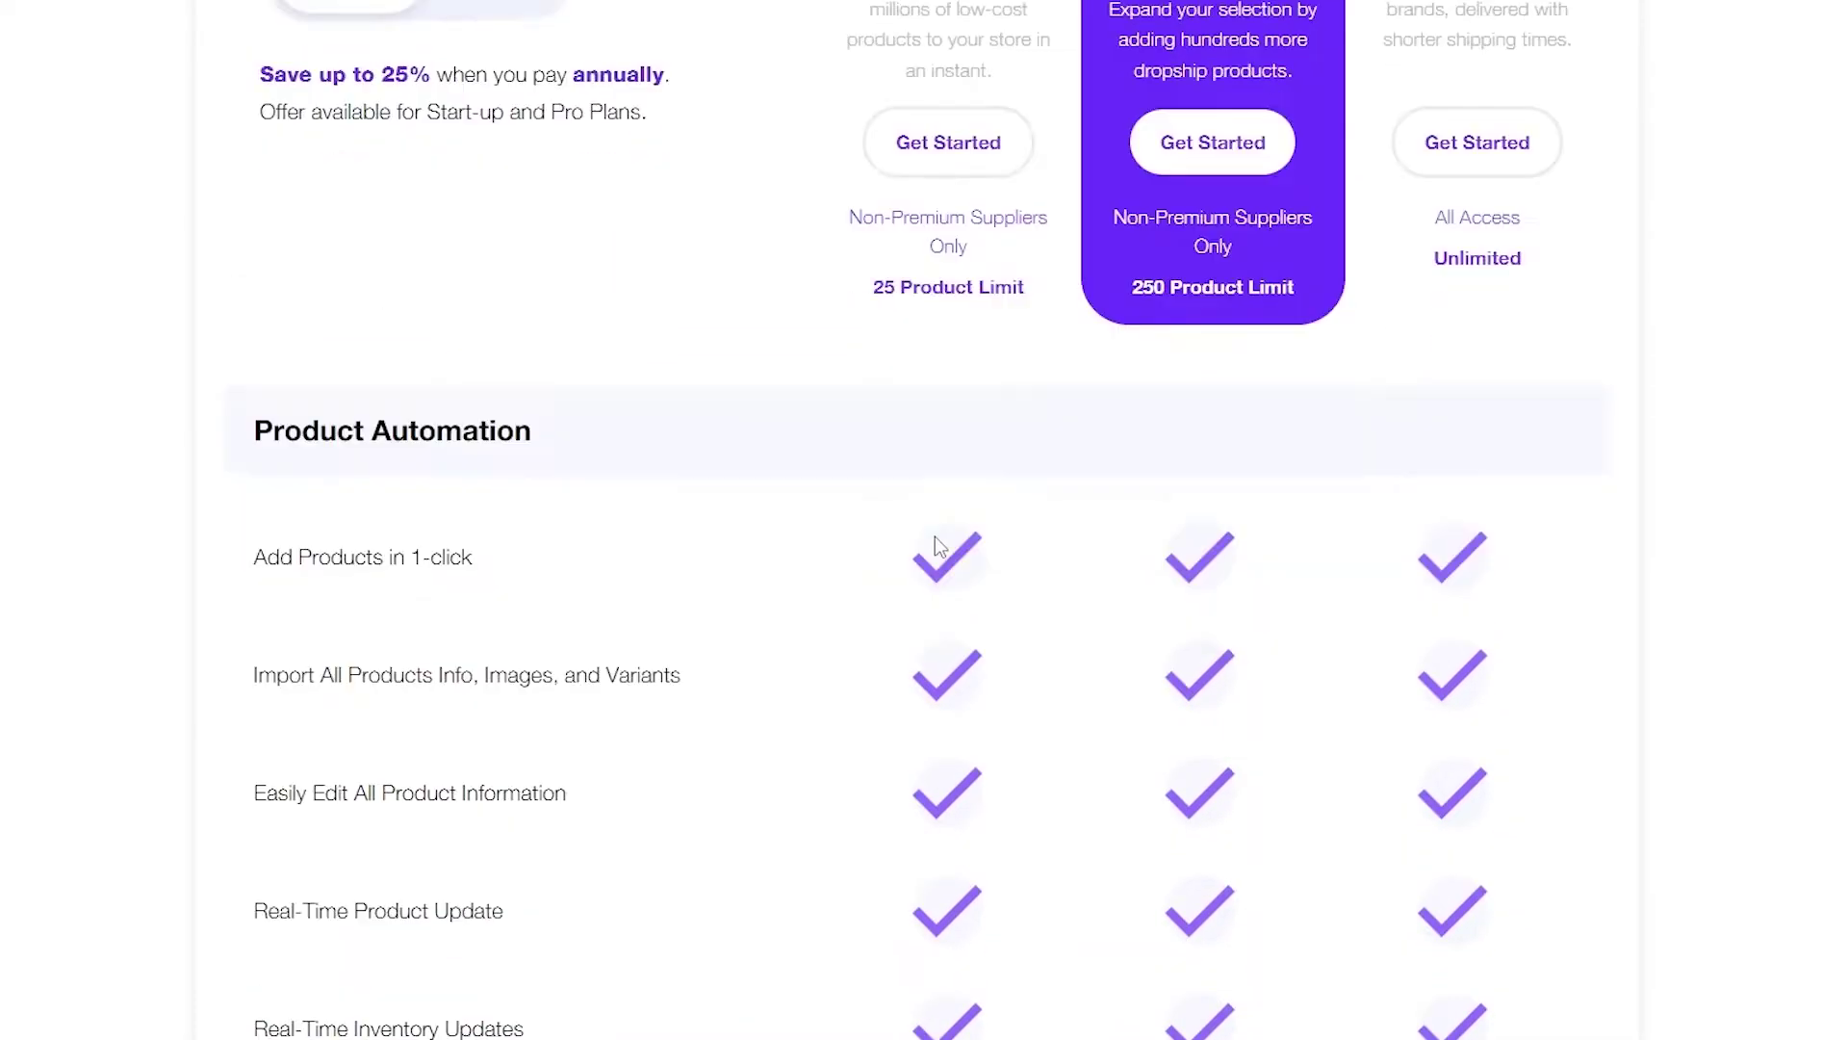
{"action": "scroll", "coordinate": [941, 545], "scroll_direction": "up", "scroll_amount": 4}
{"action": "scroll", "coordinate": [943, 547], "scroll_direction": "up", "scroll_amount": 16}
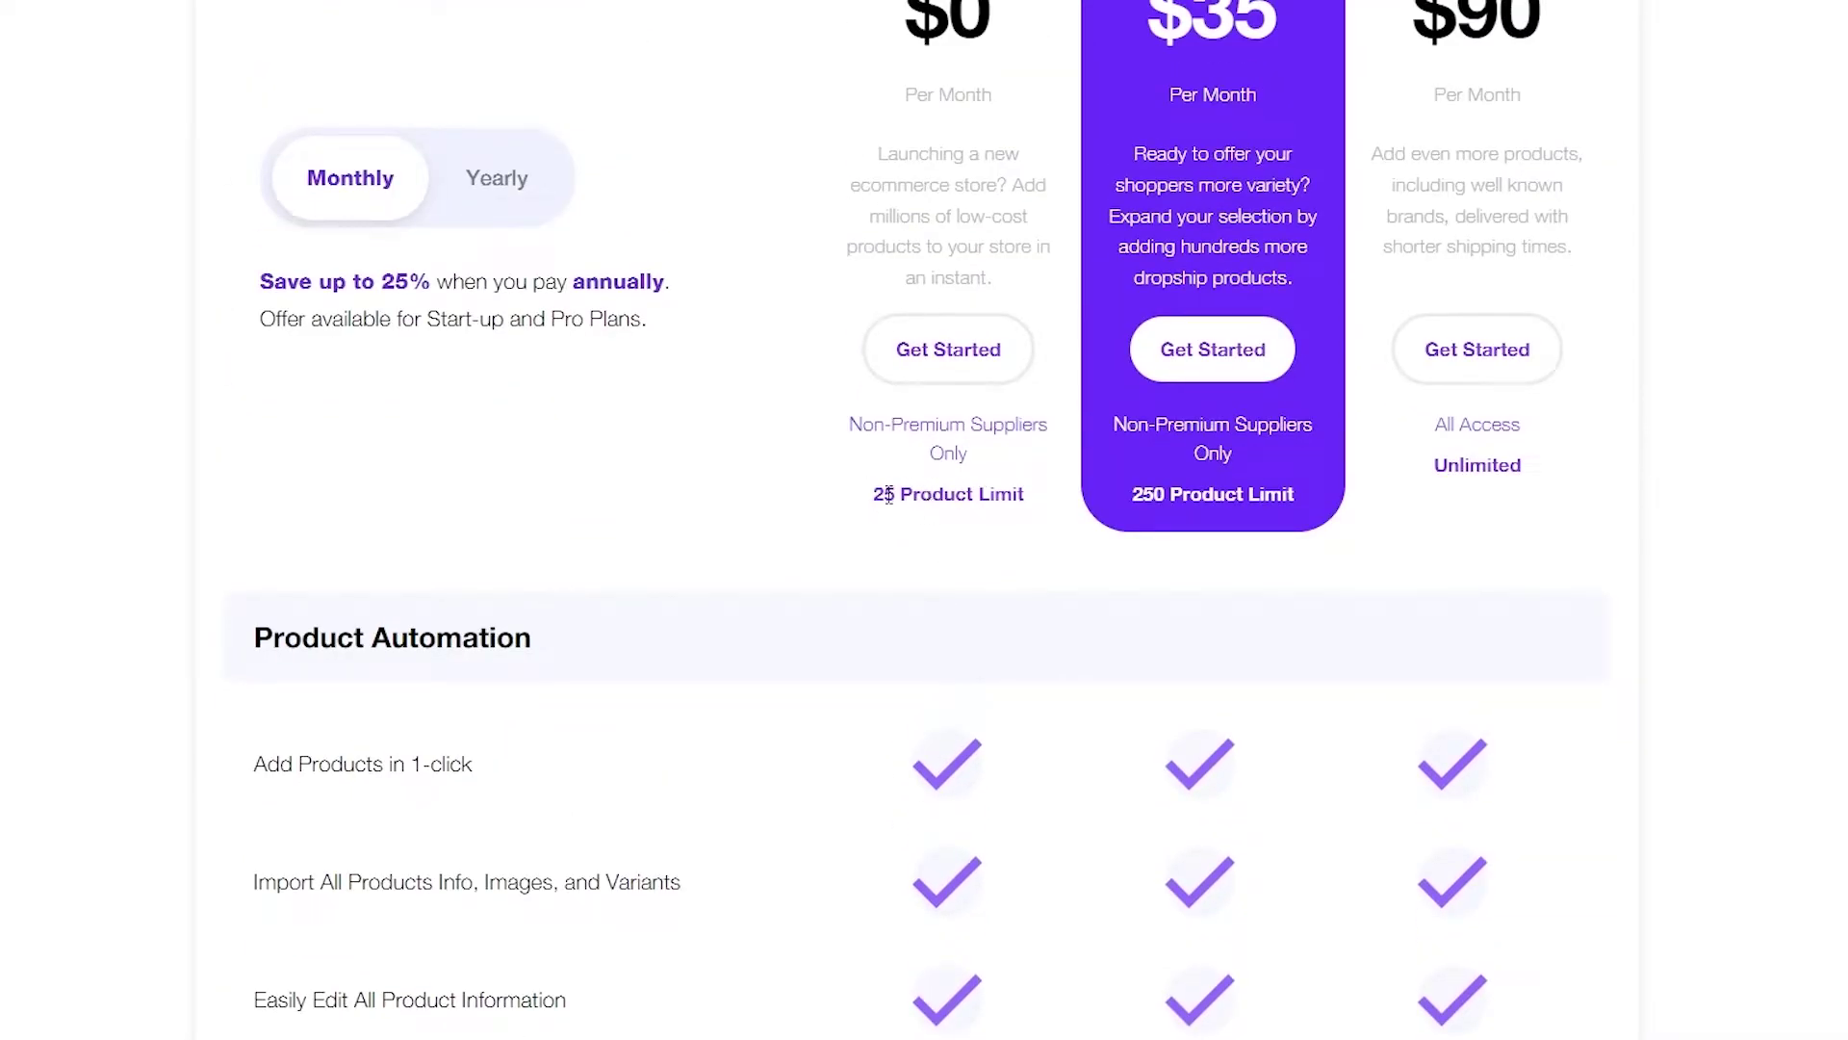
{"action": "left_click_drag", "start_coordinate": [872, 496], "coordinate": [1024, 500]}
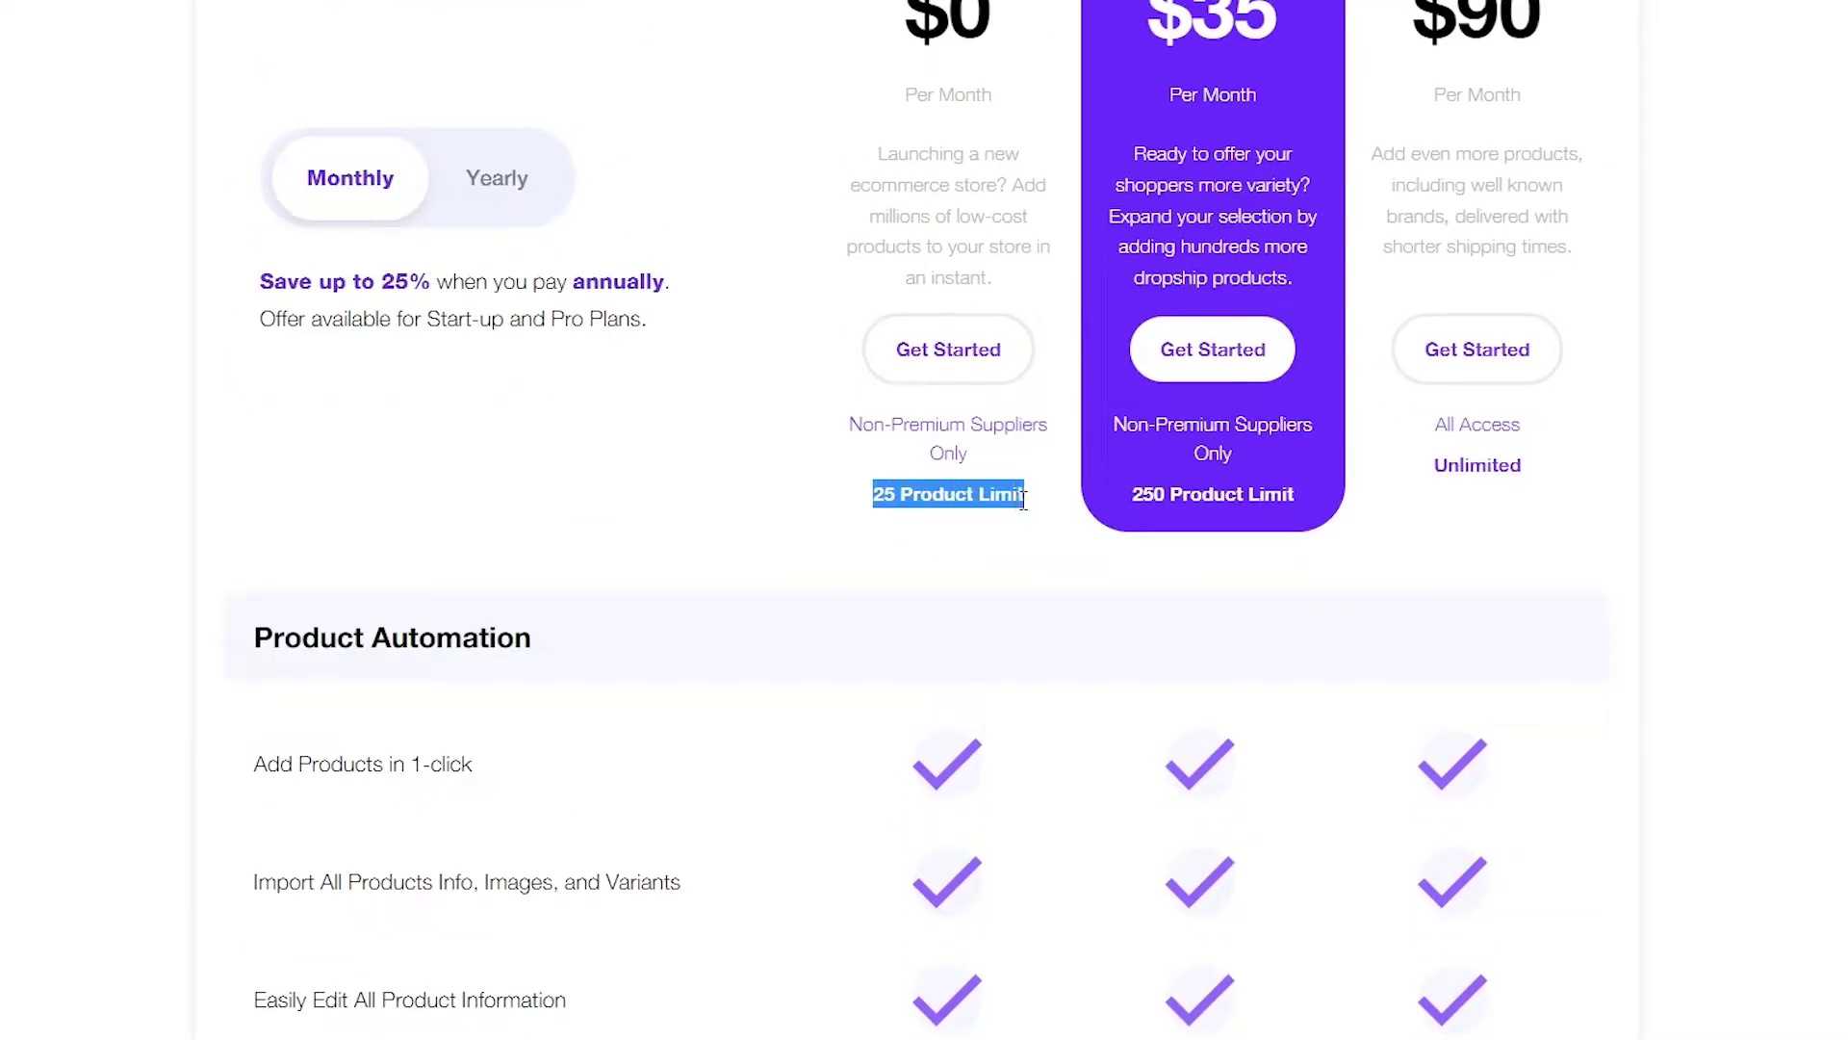
{"action": "scroll", "coordinate": [1190, 481], "scroll_direction": "up", "scroll_amount": 2}
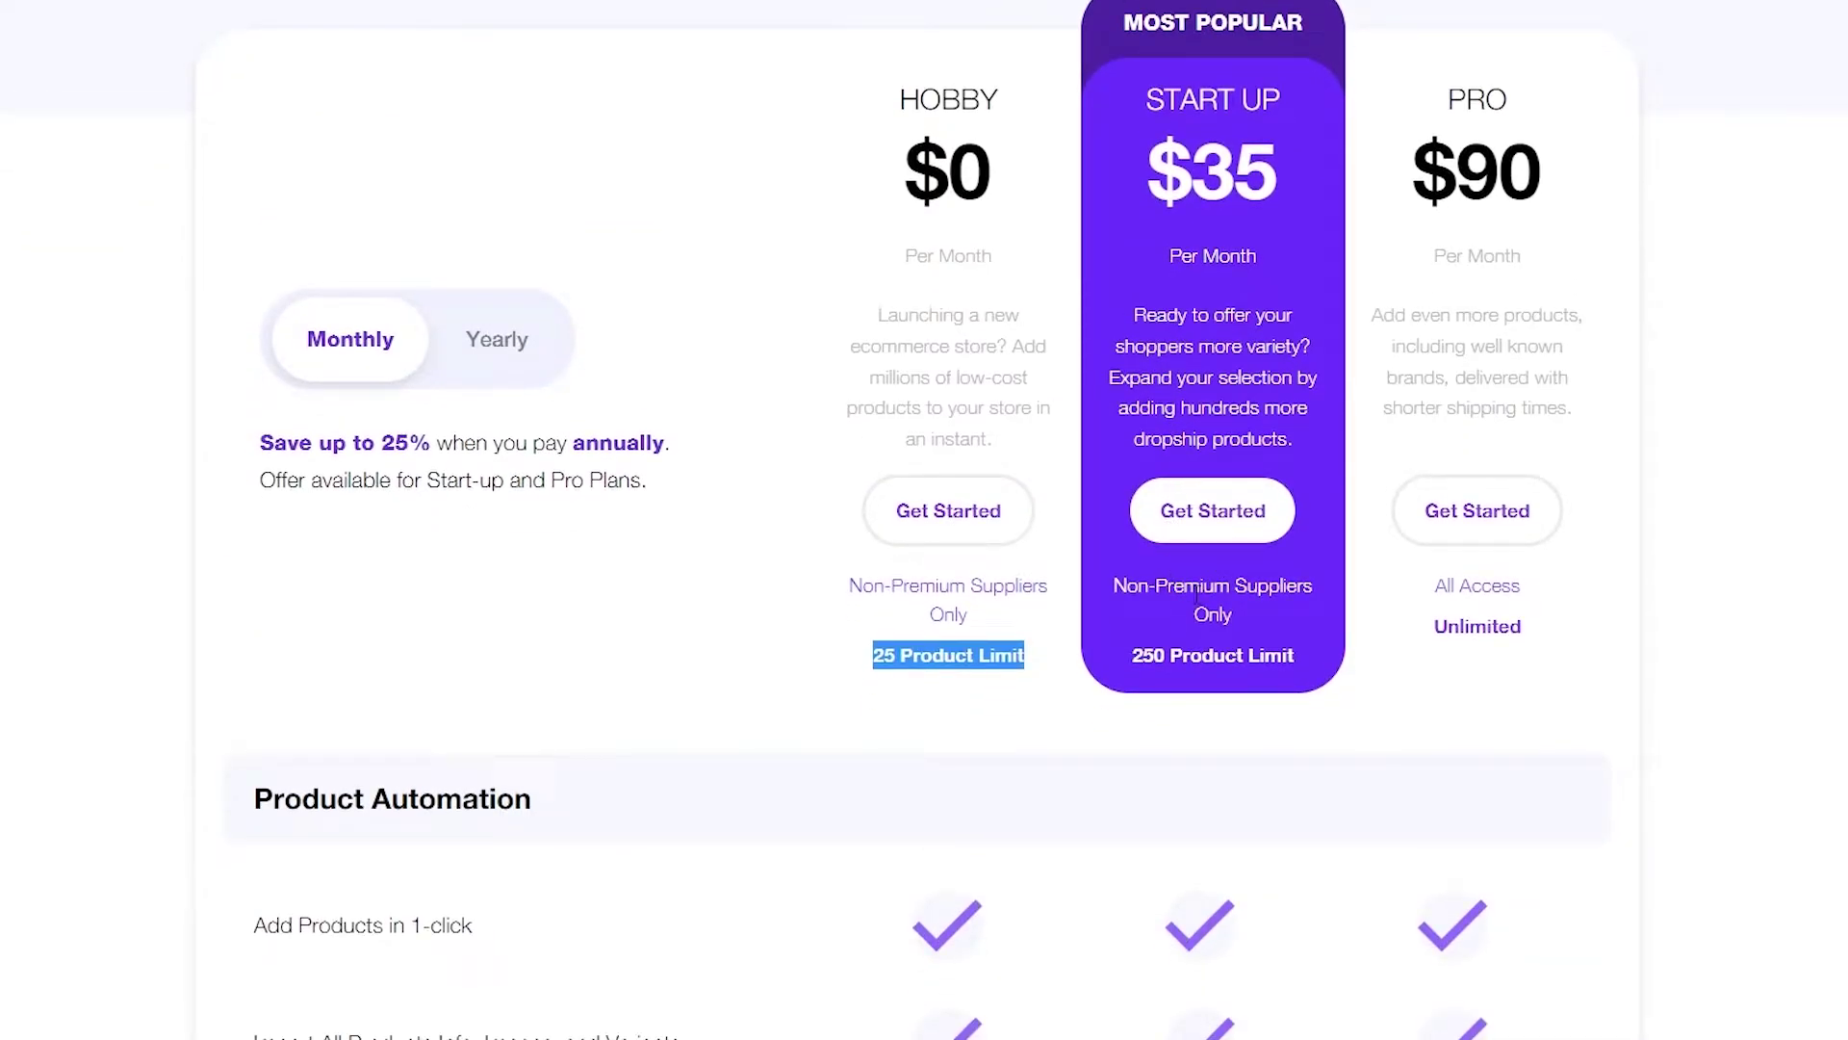
{"action": "left_click_drag", "start_coordinate": [1129, 658], "coordinate": [1159, 665]}
{"action": "left_click", "coordinate": [1596, 231]}
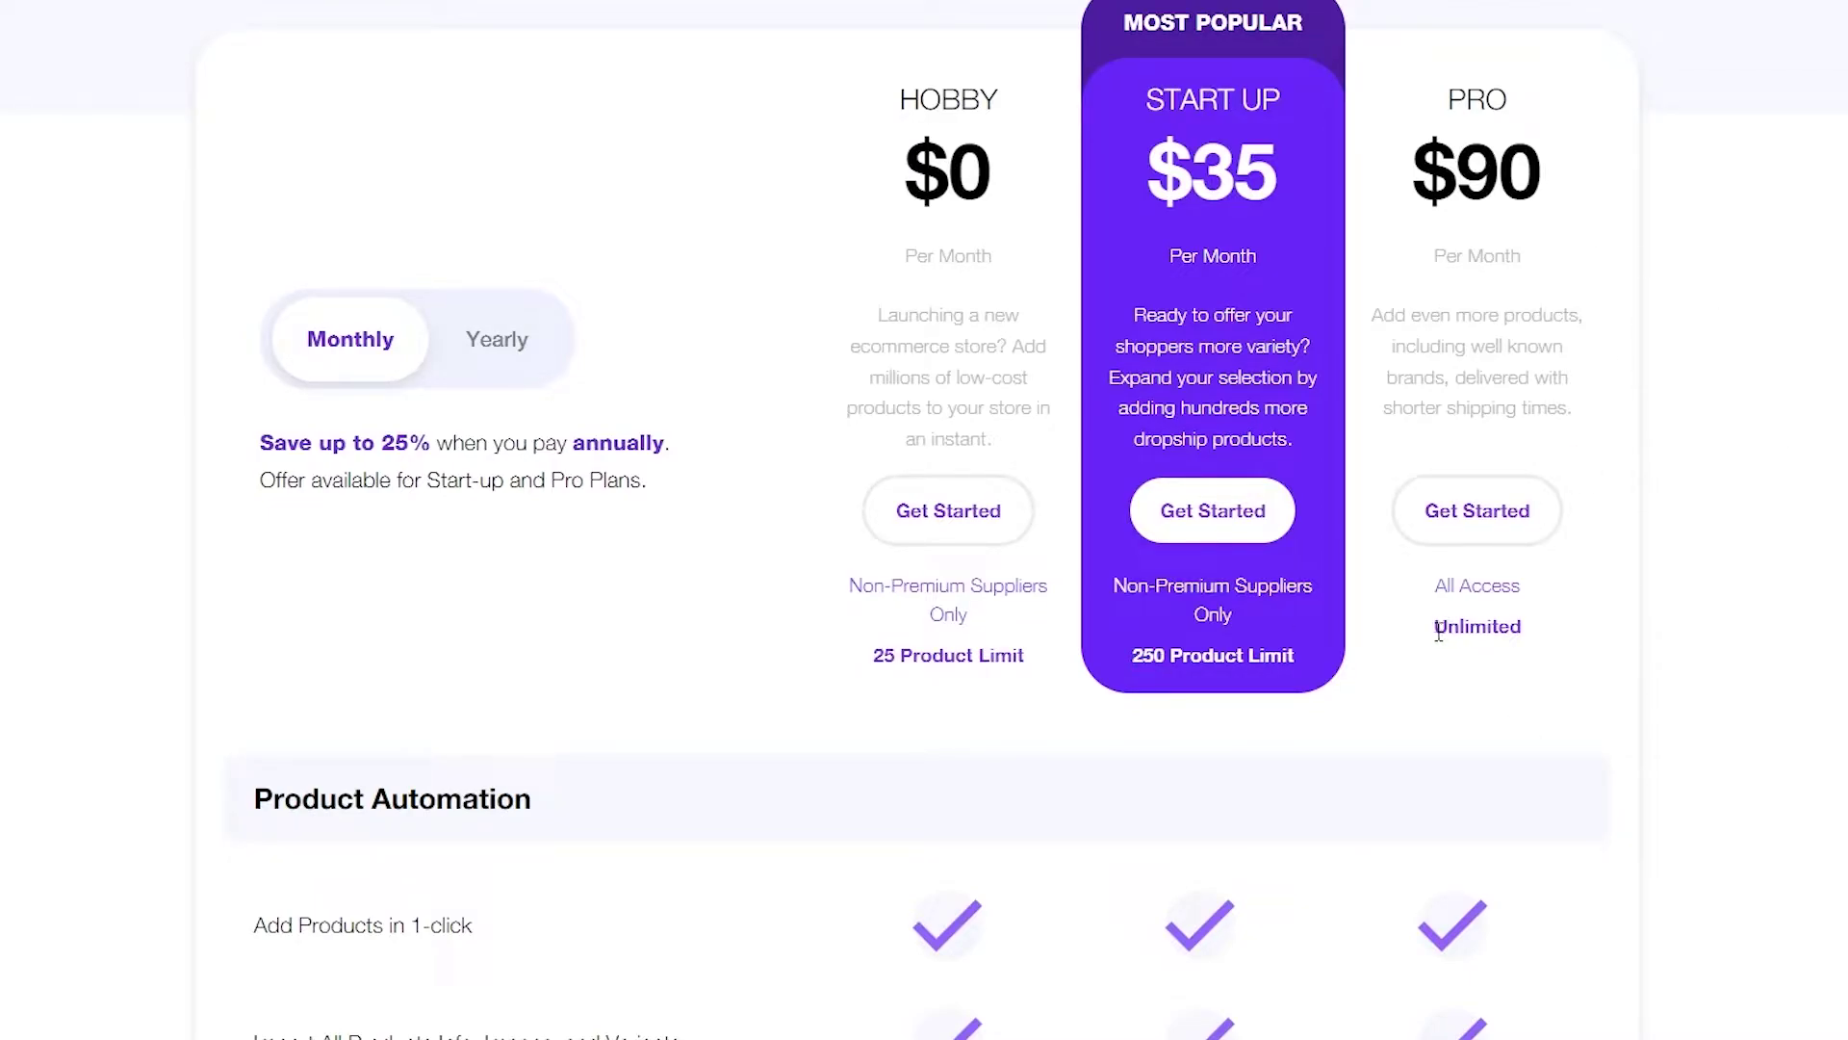
{"action": "left_click_drag", "start_coordinate": [1438, 631], "coordinate": [1555, 641]}
{"action": "left_click", "coordinate": [1624, 633]}
{"action": "left_click_drag", "start_coordinate": [851, 584], "coordinate": [1023, 619]}
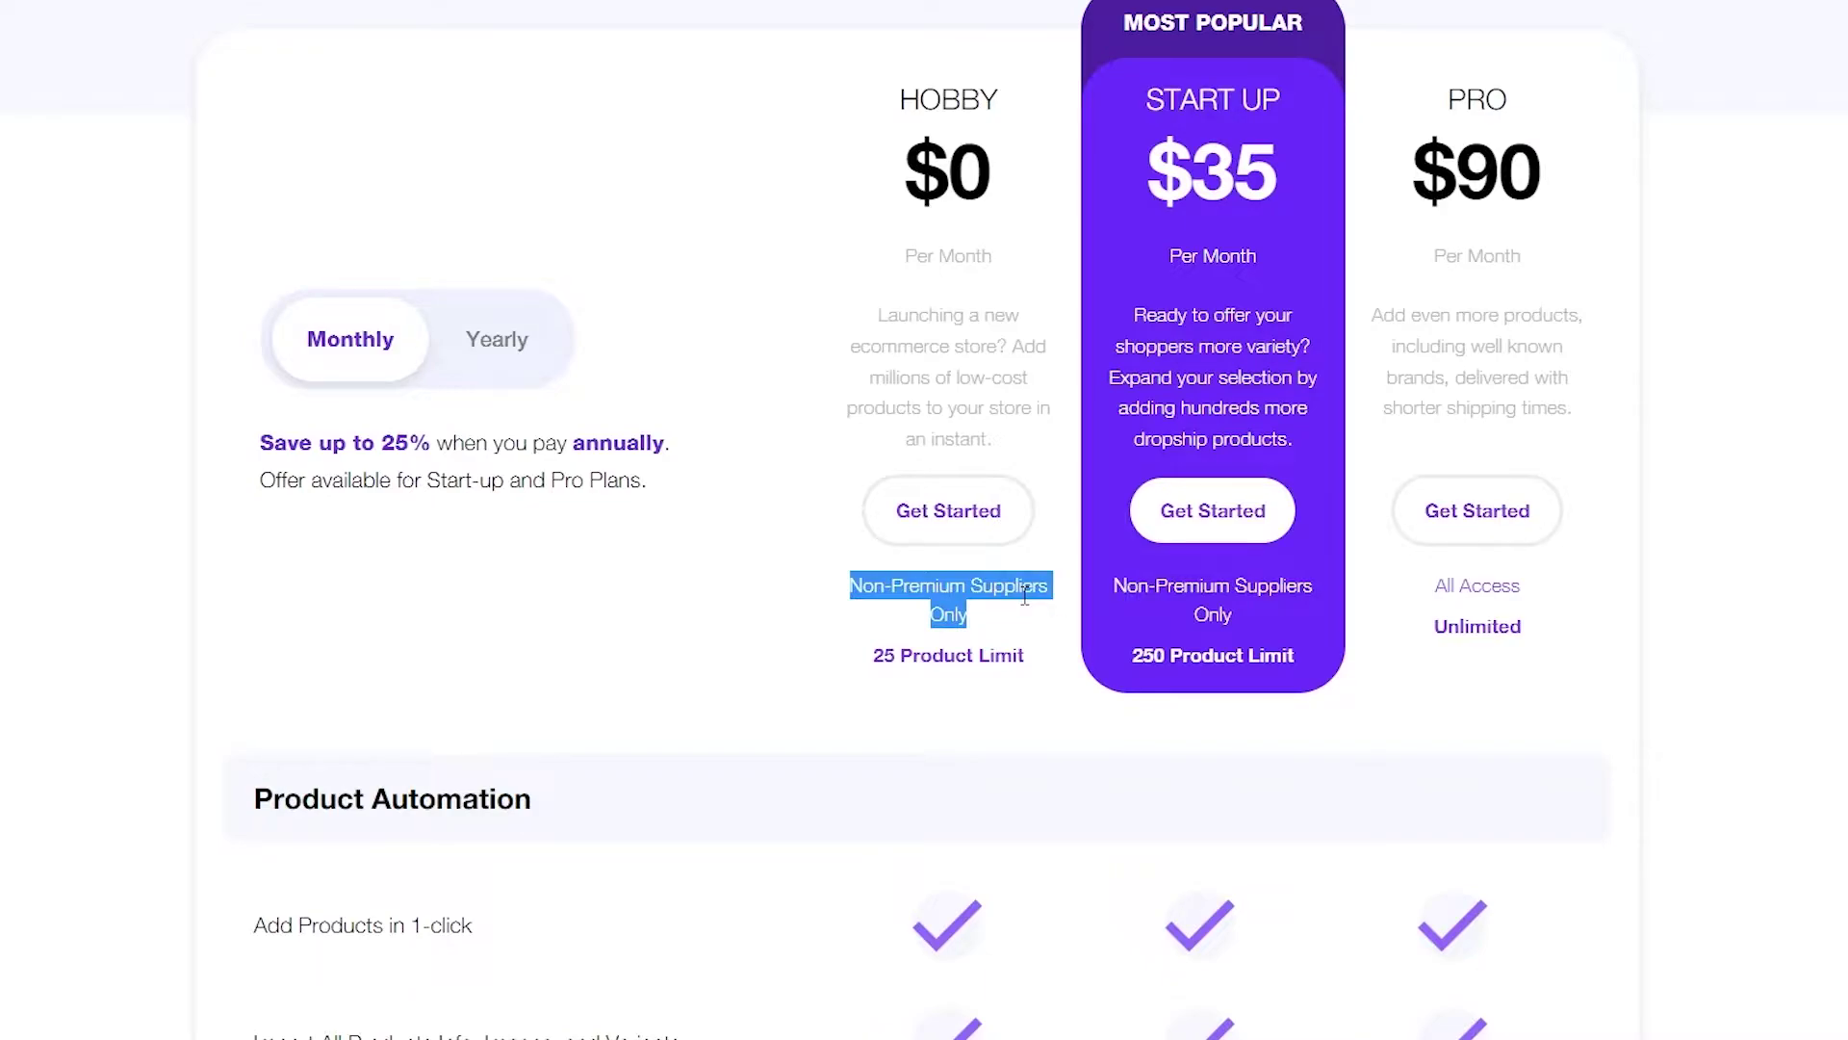
{"action": "left_click_drag", "start_coordinate": [1434, 585], "coordinate": [1520, 590]}
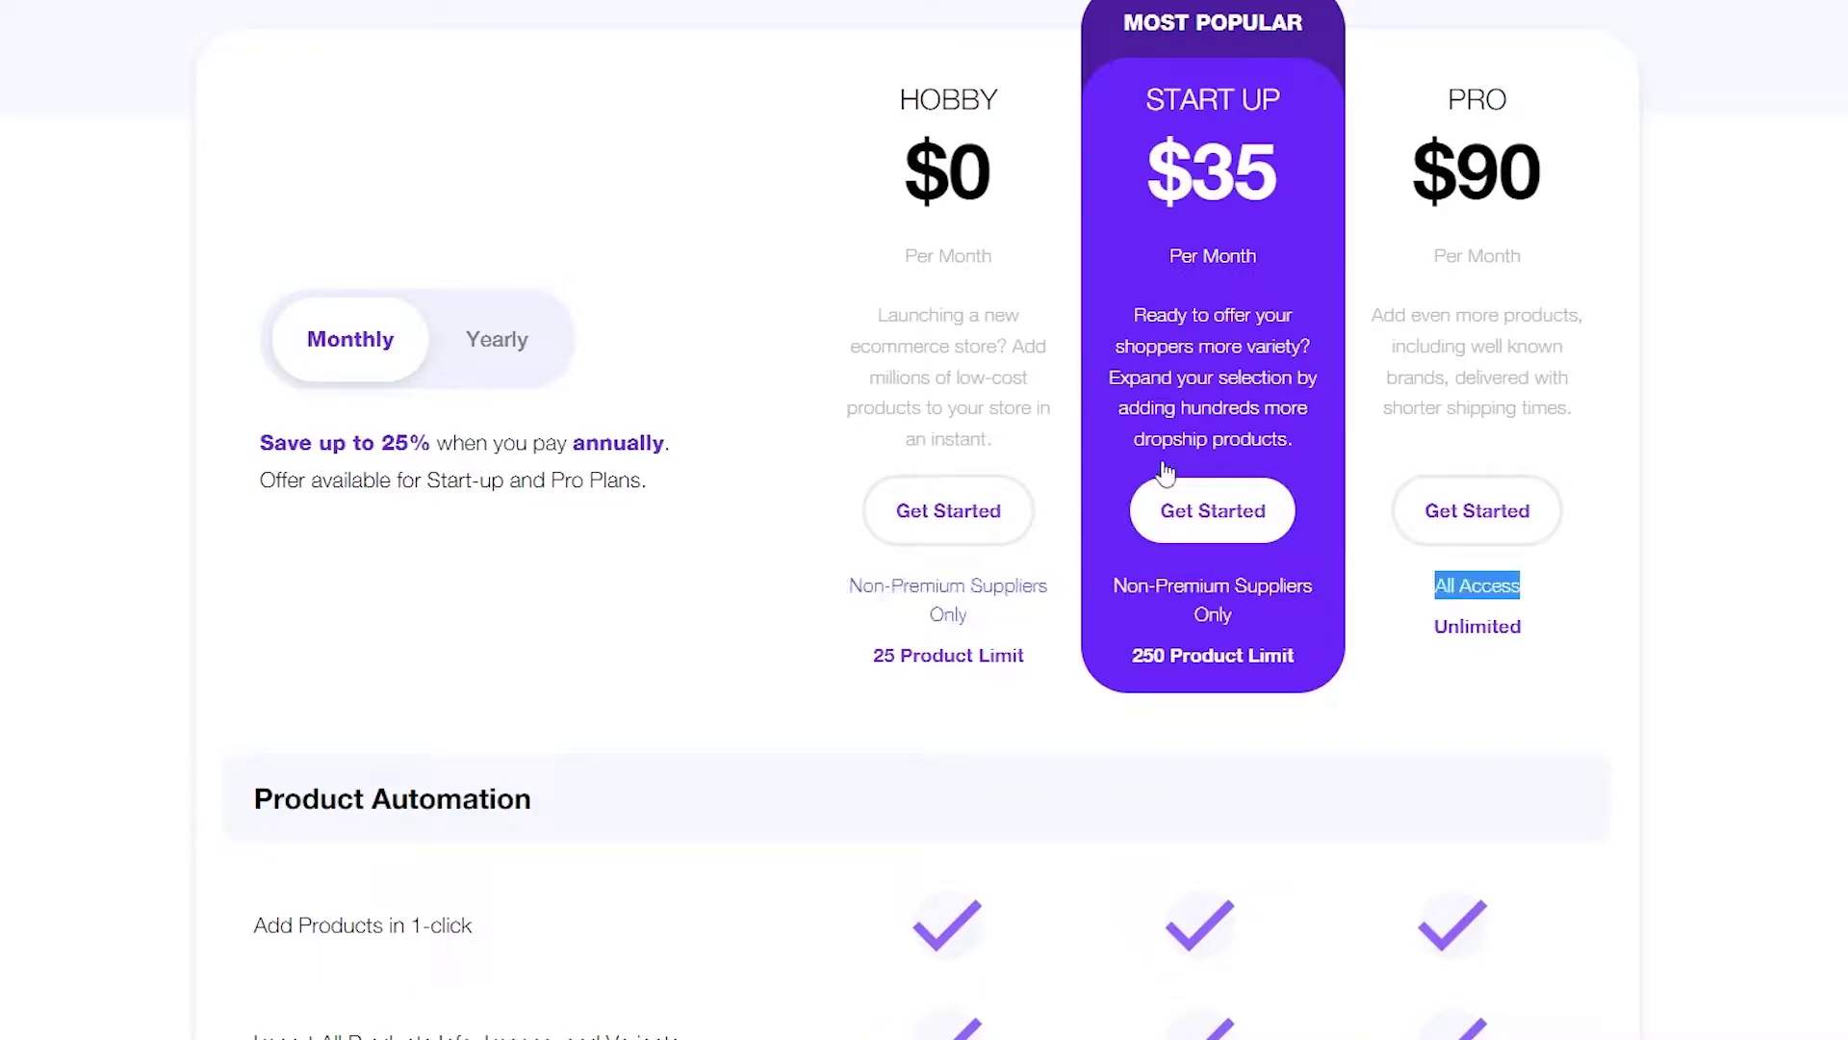
{"action": "left_click", "coordinate": [1540, 597]}
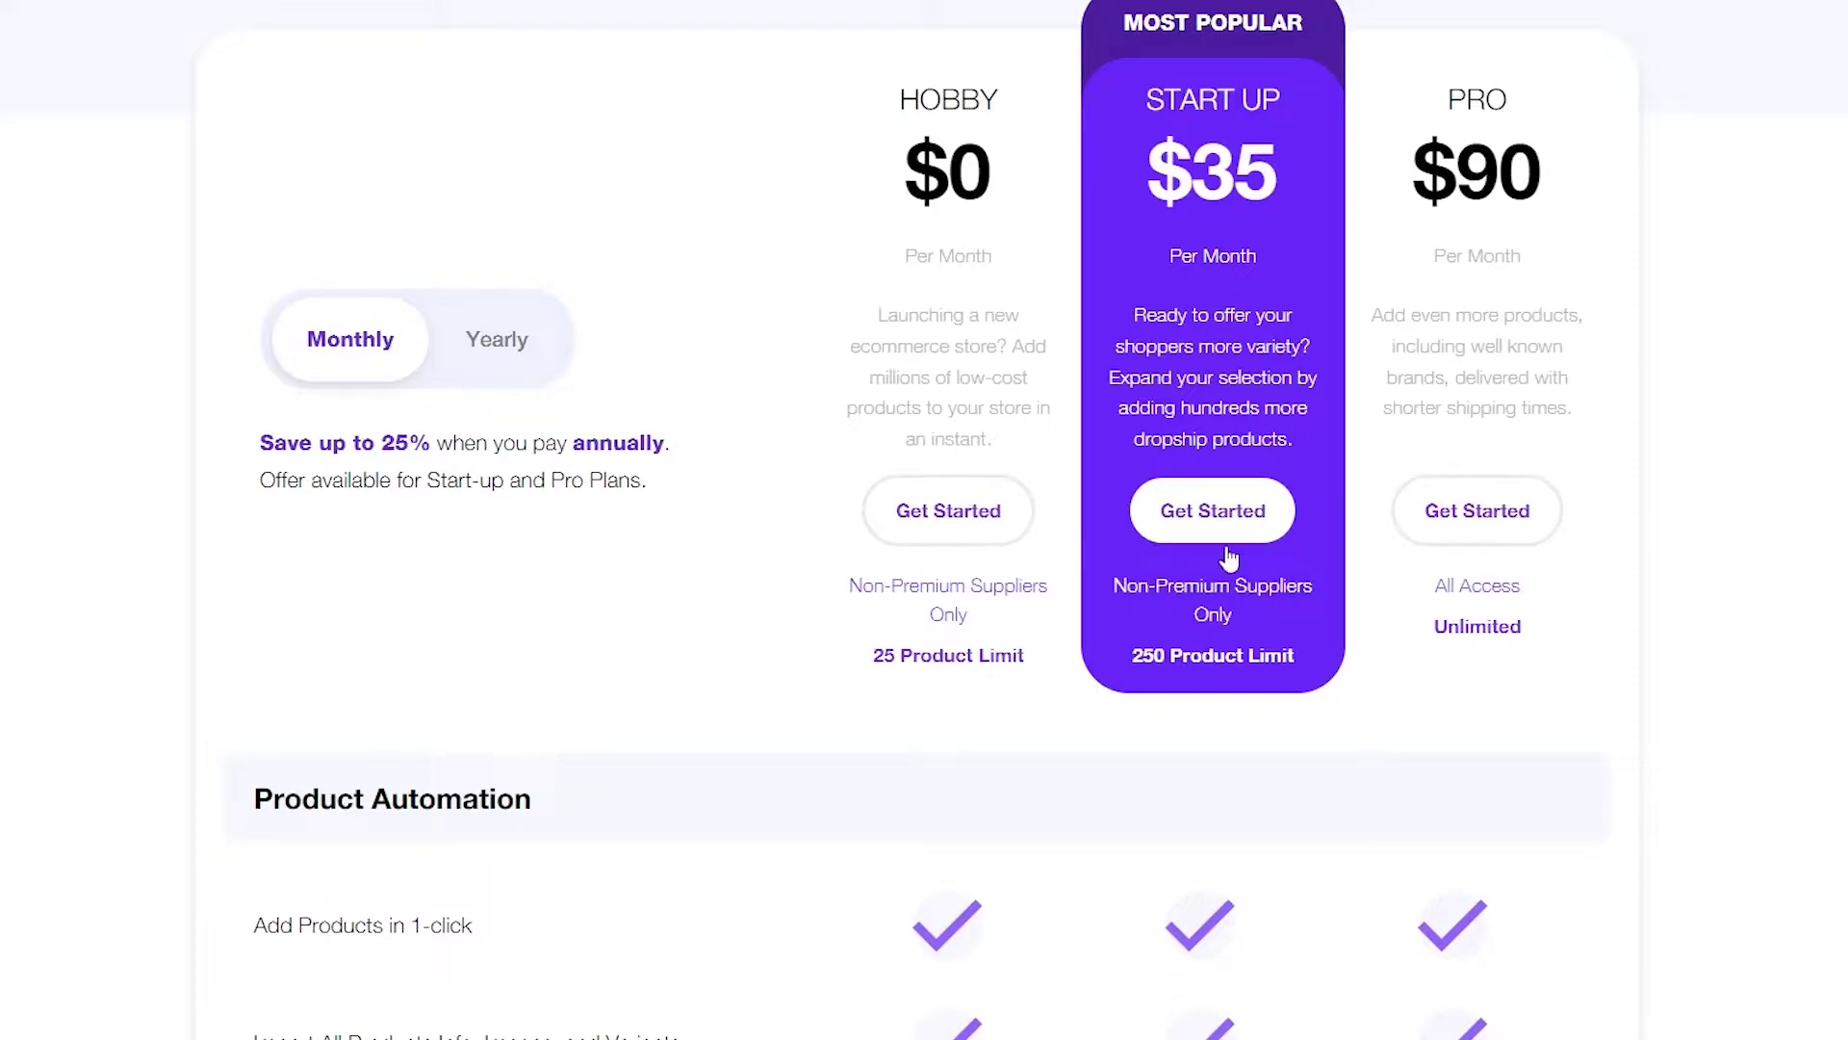
{"action": "left_click_drag", "start_coordinate": [851, 585], "coordinate": [975, 597]}
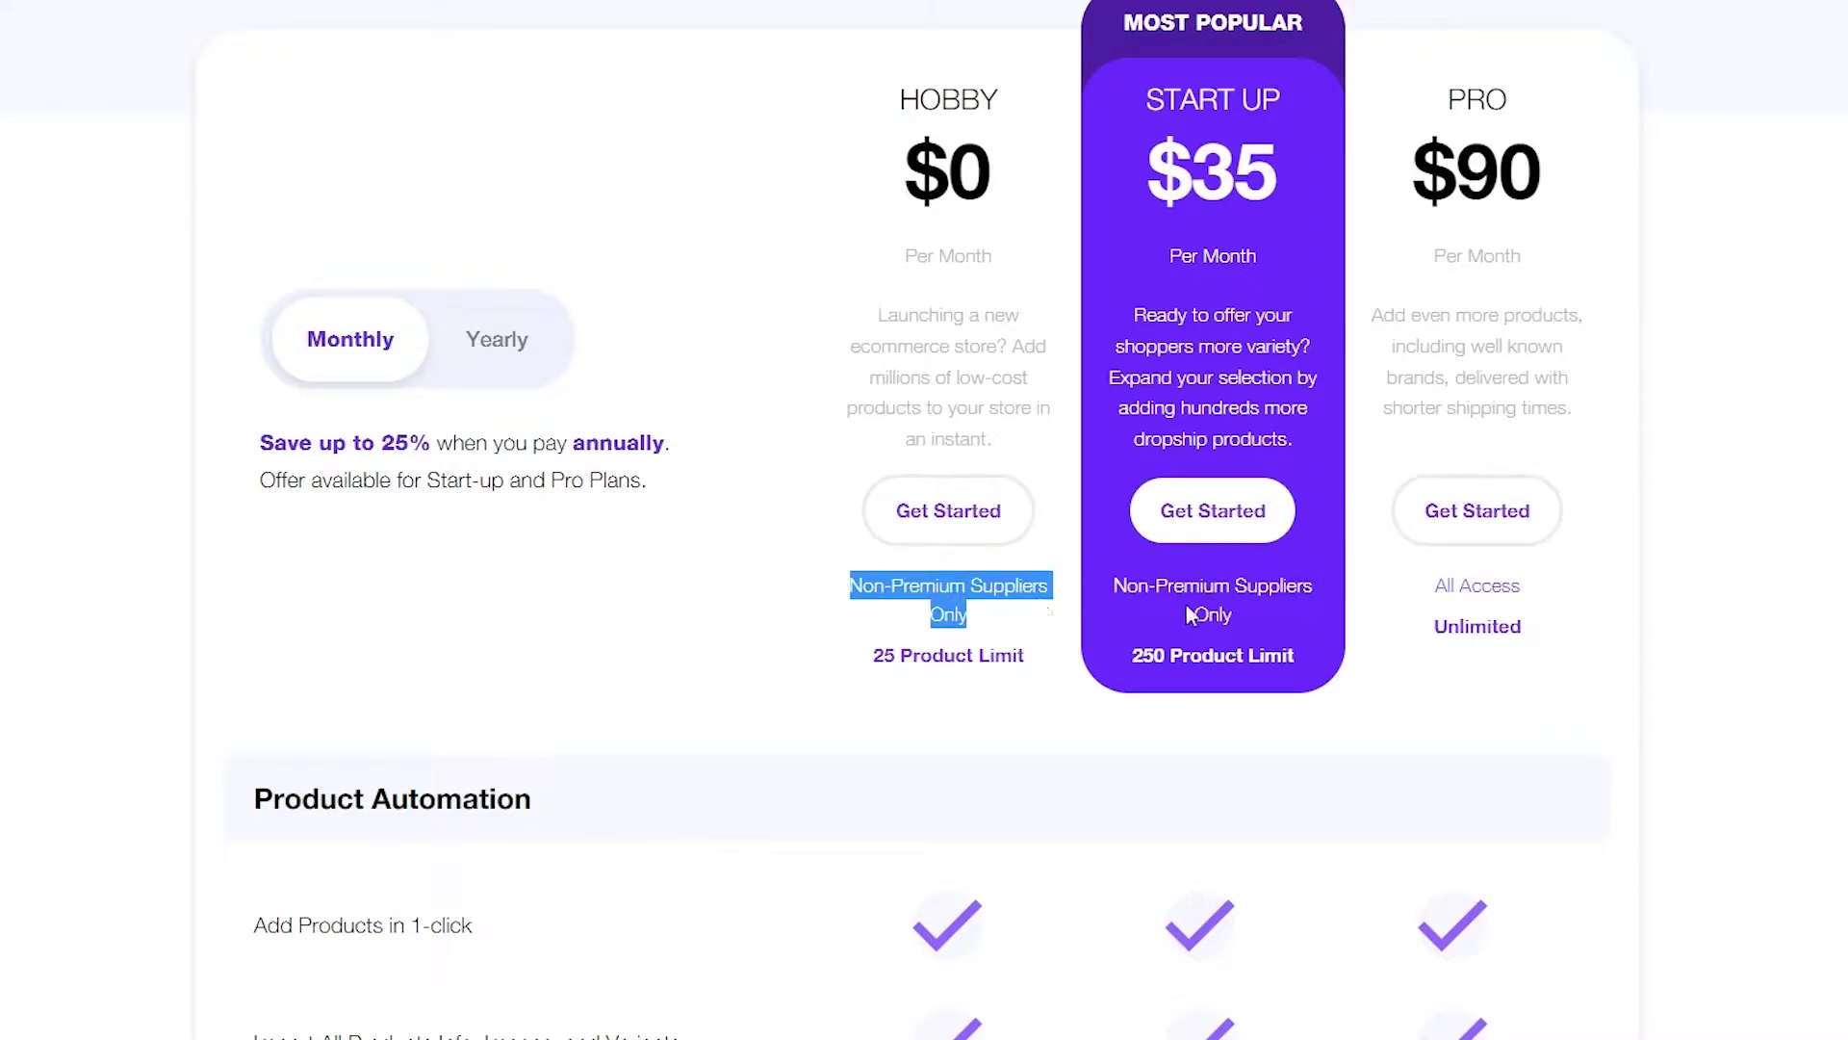
{"action": "left_click_drag", "start_coordinate": [1425, 596], "coordinate": [1561, 622]}
{"action": "left_click", "coordinate": [1561, 621]}
{"action": "scroll", "coordinate": [1569, 636], "scroll_direction": "down", "scroll_amount": 8}
{"action": "scroll", "coordinate": [1492, 649], "scroll_direction": "down", "scroll_amount": 20}
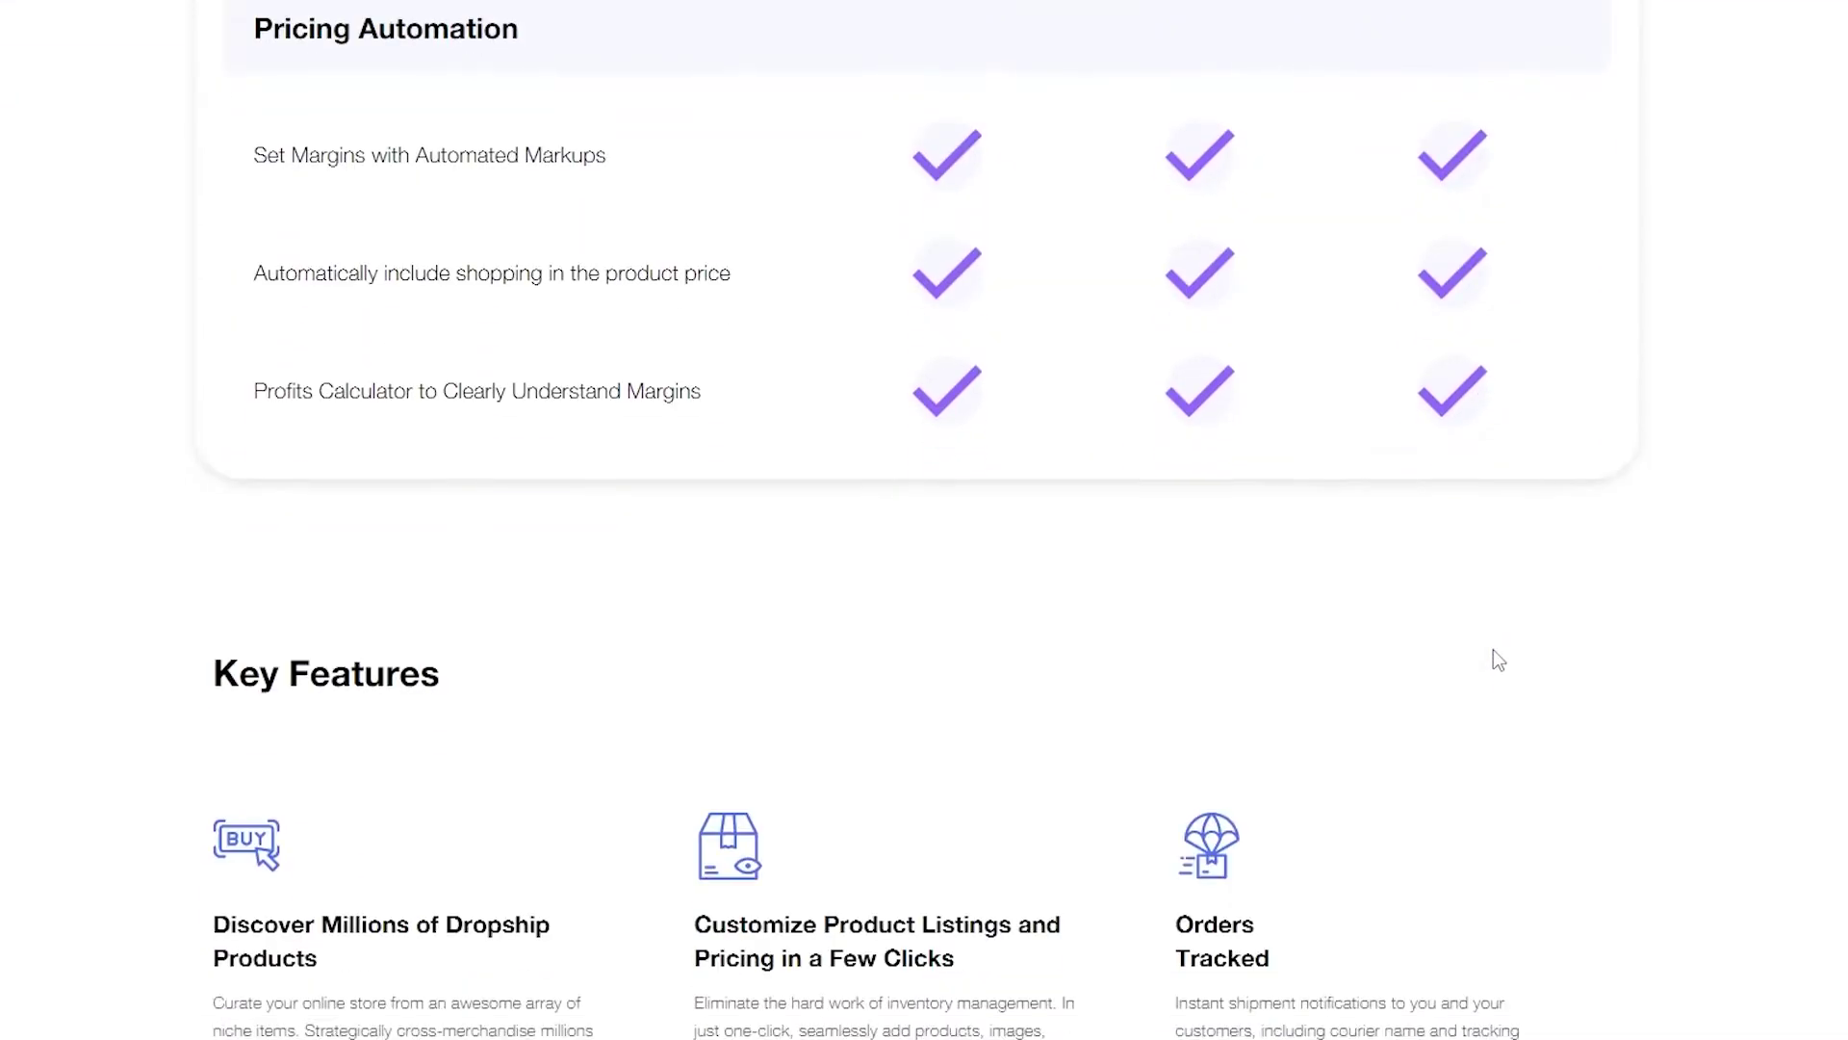
{"action": "scroll", "coordinate": [1493, 650], "scroll_direction": "up", "scroll_amount": 8}
{"action": "scroll", "coordinate": [1499, 660], "scroll_direction": "down", "scroll_amount": 8}
{"action": "scroll", "coordinate": [1497, 660], "scroll_direction": "up", "scroll_amount": 20}
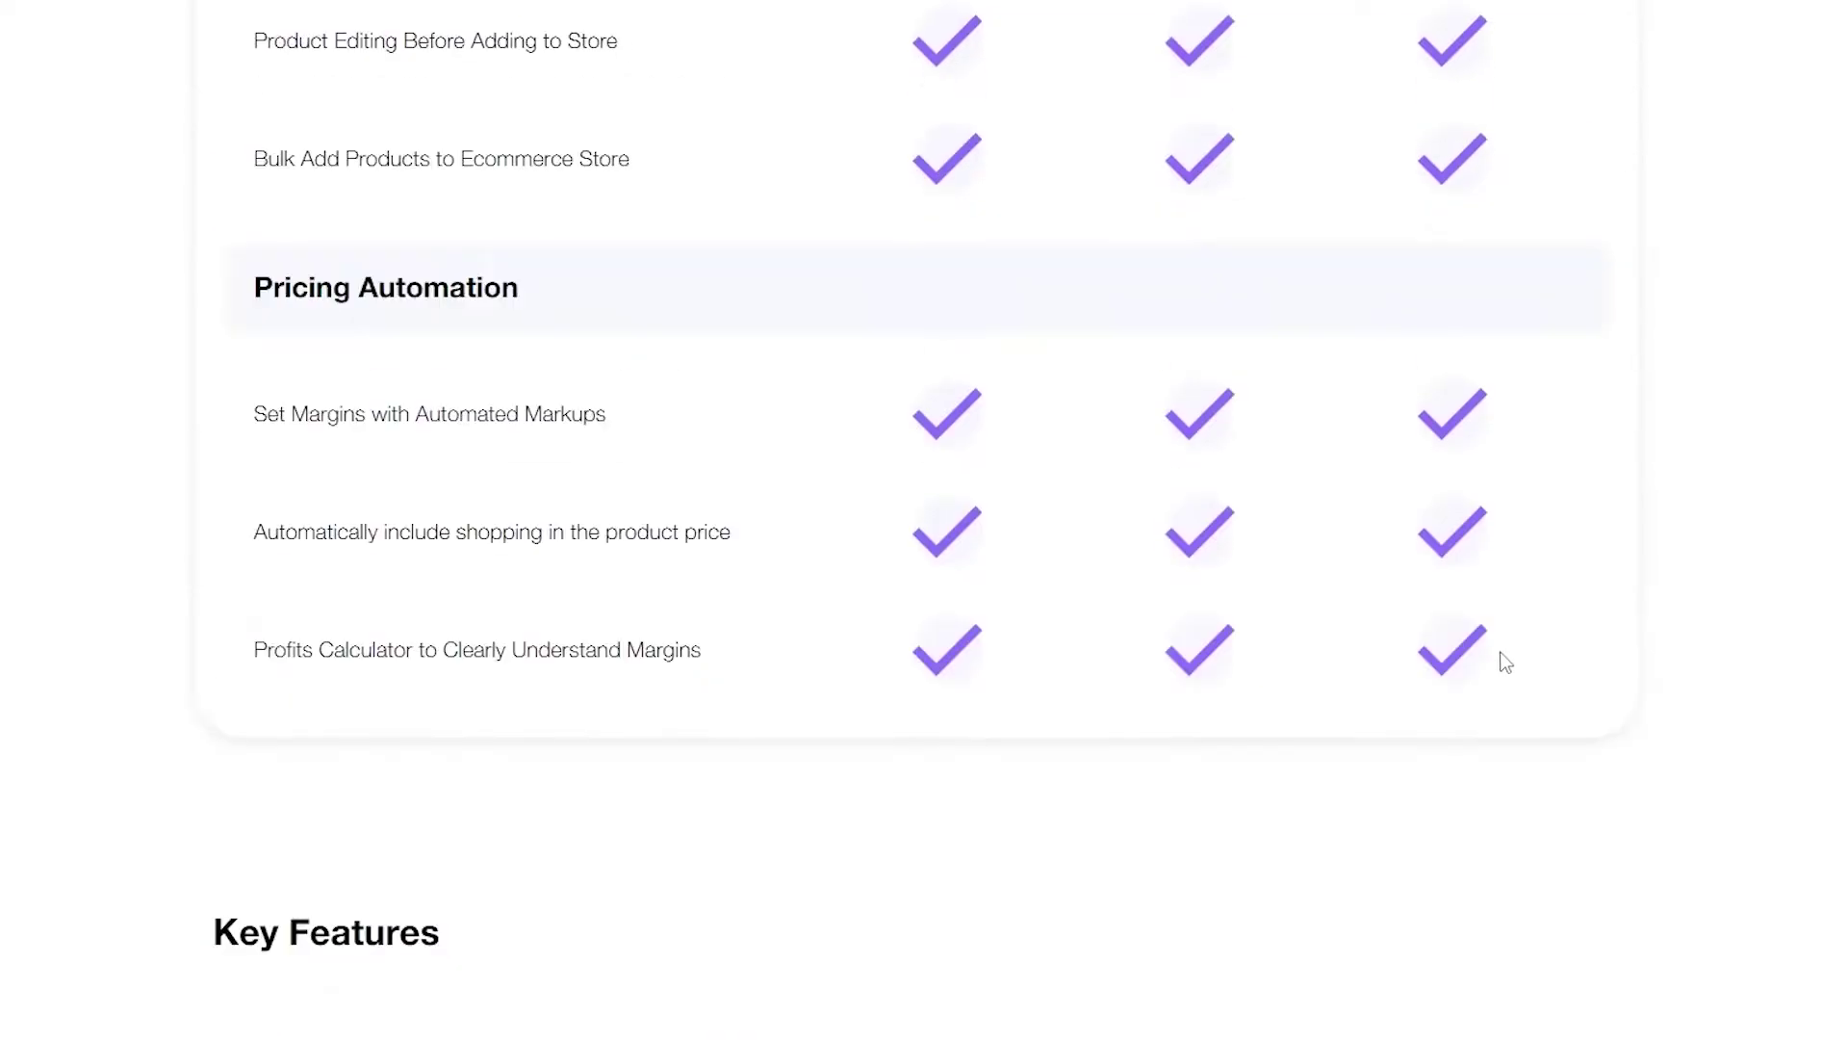
{"action": "scroll", "coordinate": [1058, 636], "scroll_direction": "up", "scroll_amount": 6}
{"action": "scroll", "coordinate": [953, 606], "scroll_direction": "down", "scroll_amount": 20}
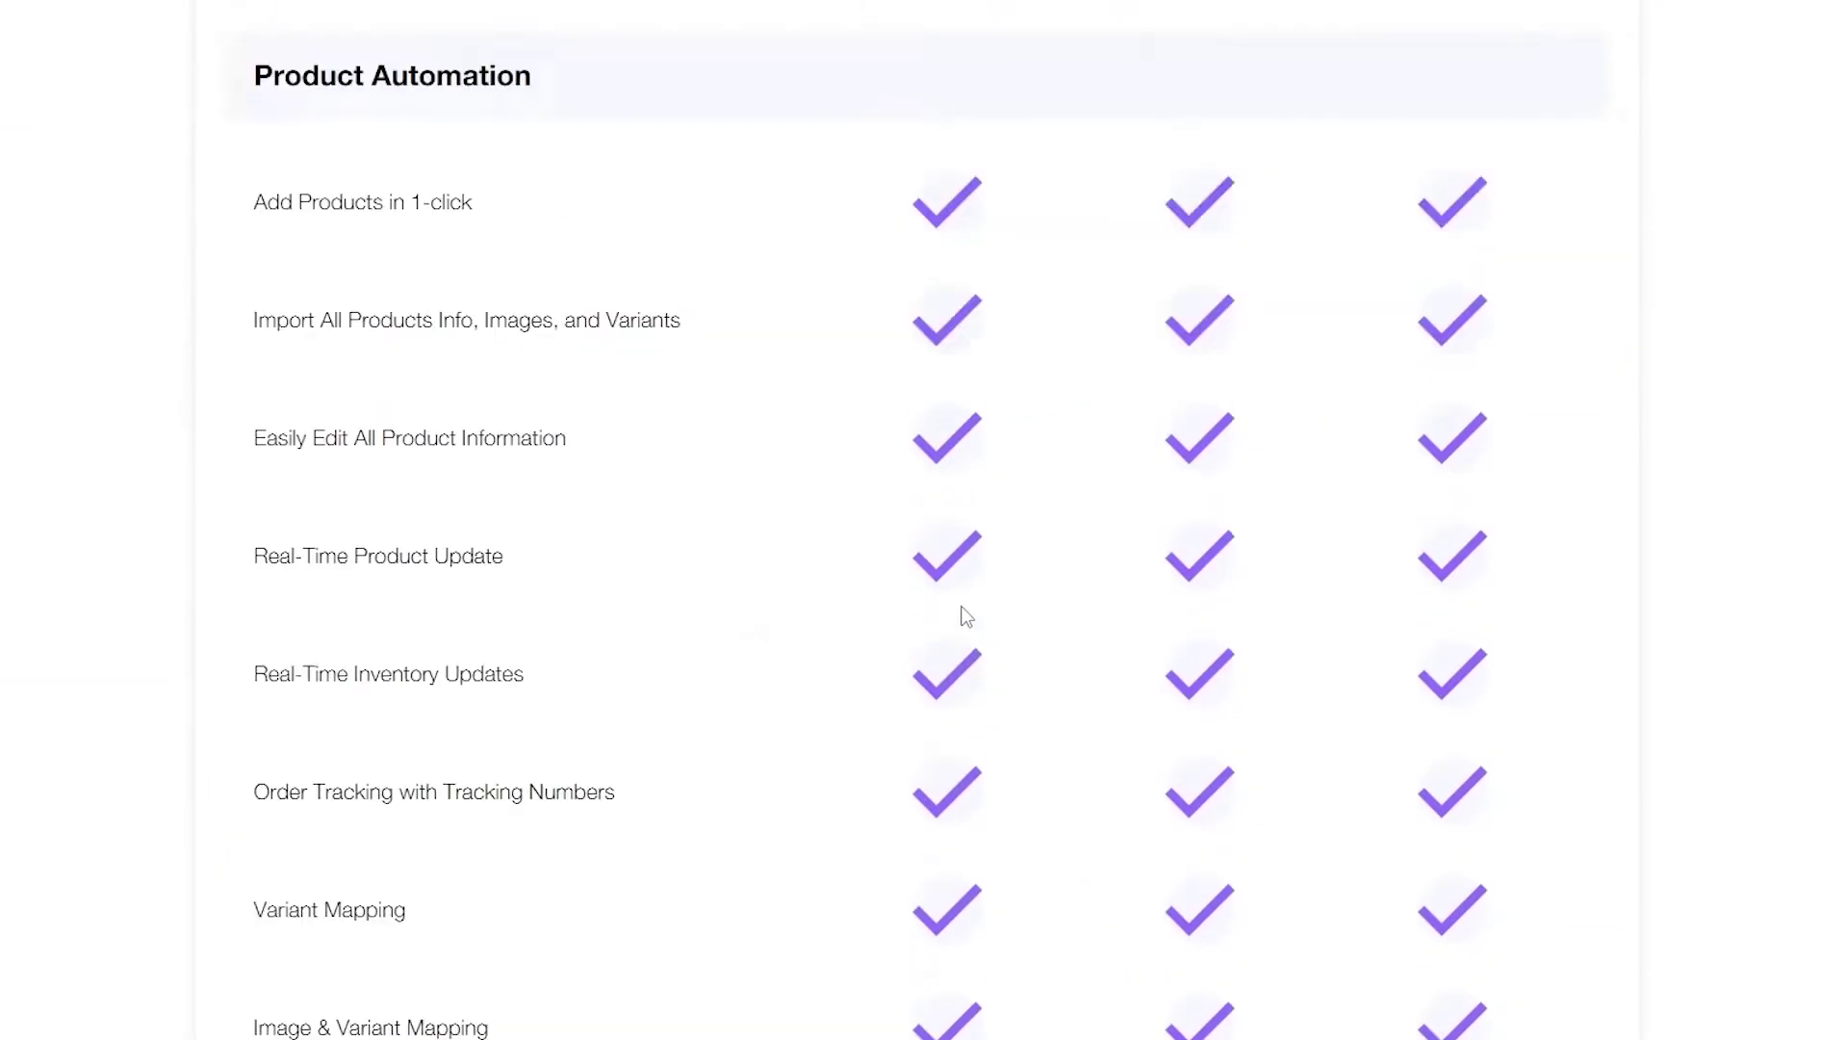
{"action": "scroll", "coordinate": [978, 608], "scroll_direction": "up", "scroll_amount": 20}
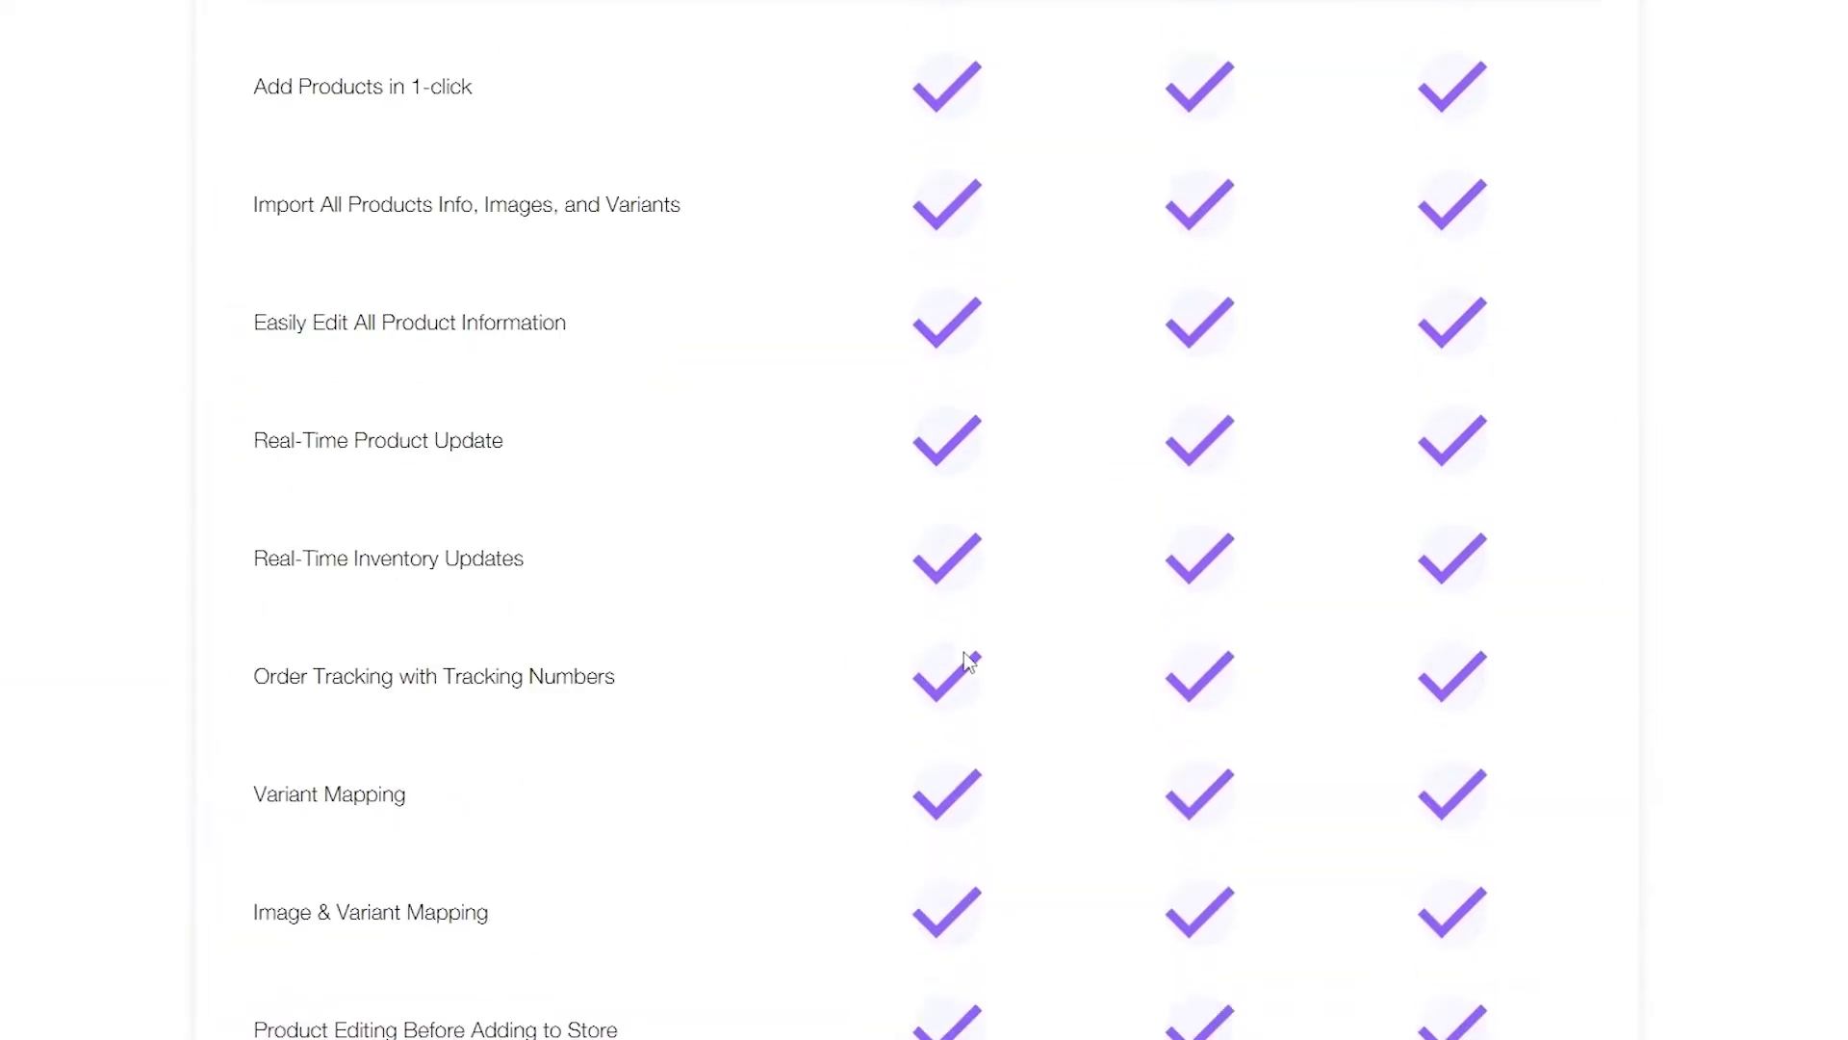
{"action": "scroll", "coordinate": [967, 660], "scroll_direction": "up", "scroll_amount": 7}
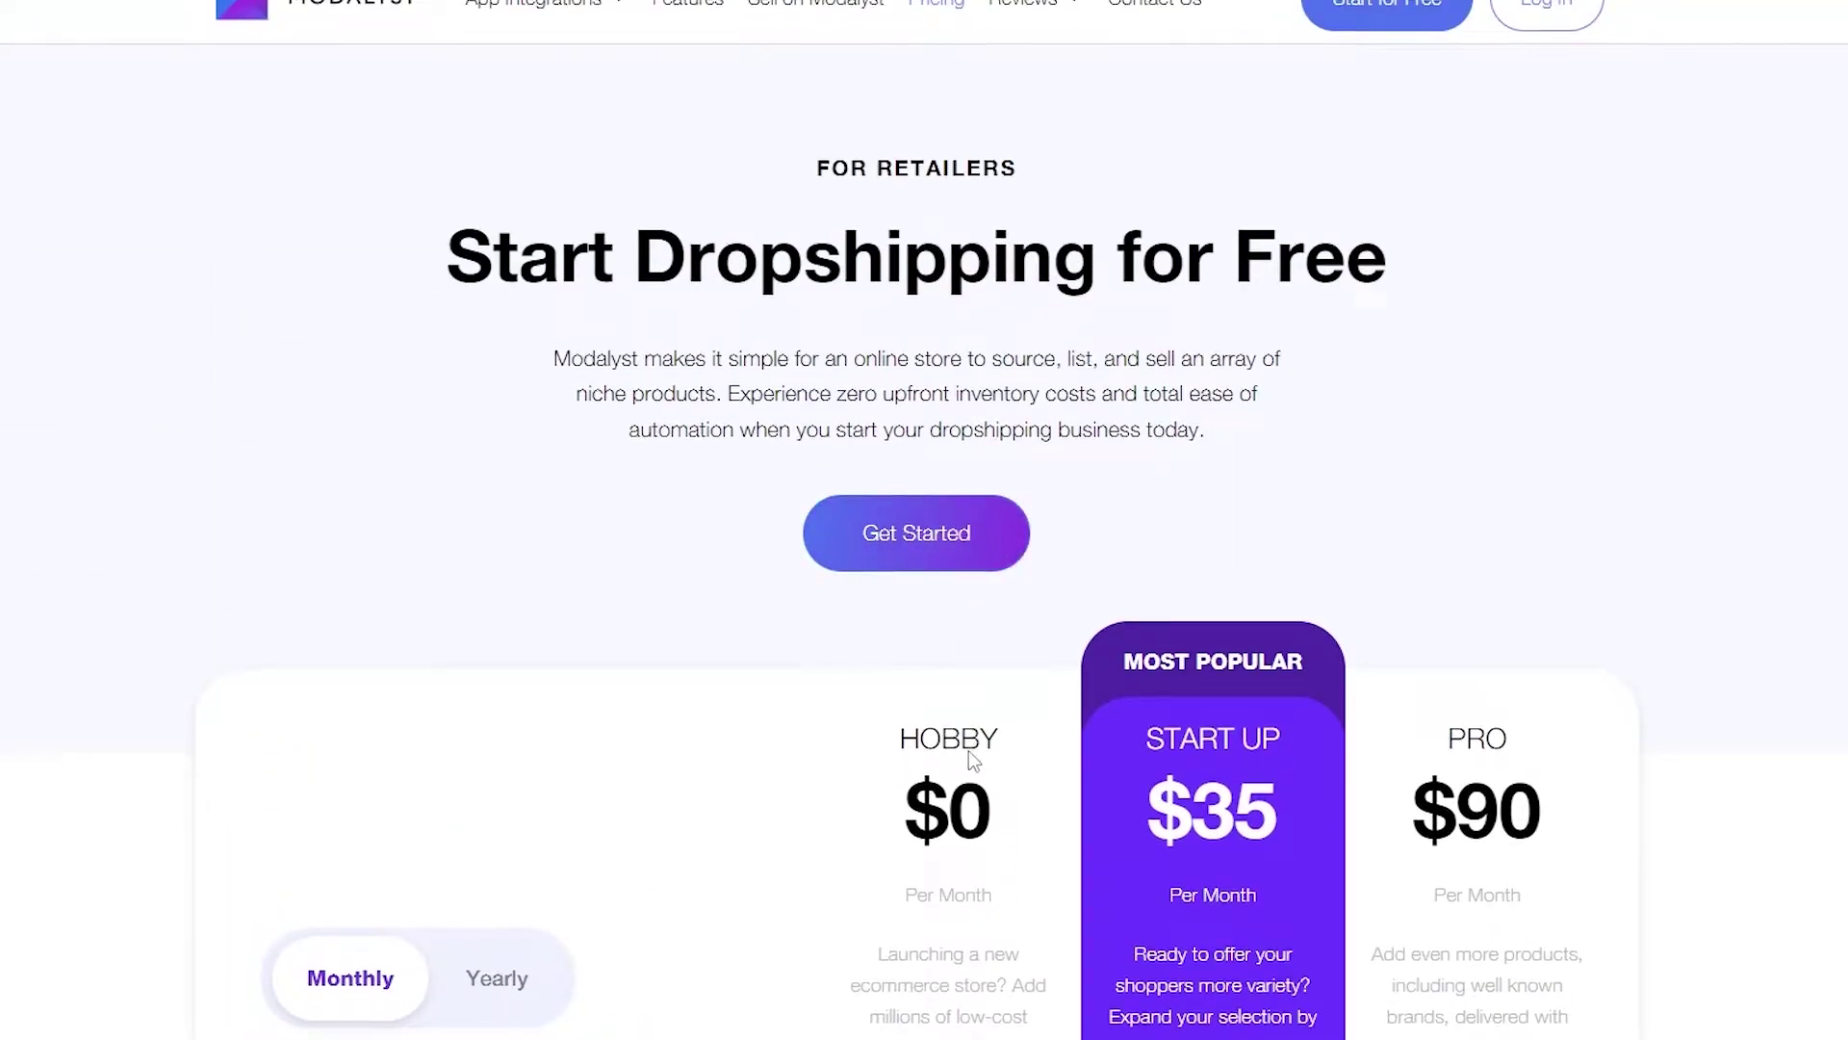
{"action": "scroll", "coordinate": [968, 749], "scroll_direction": "down", "scroll_amount": 8}
{"action": "scroll", "coordinate": [952, 734], "scroll_direction": "up", "scroll_amount": 3}
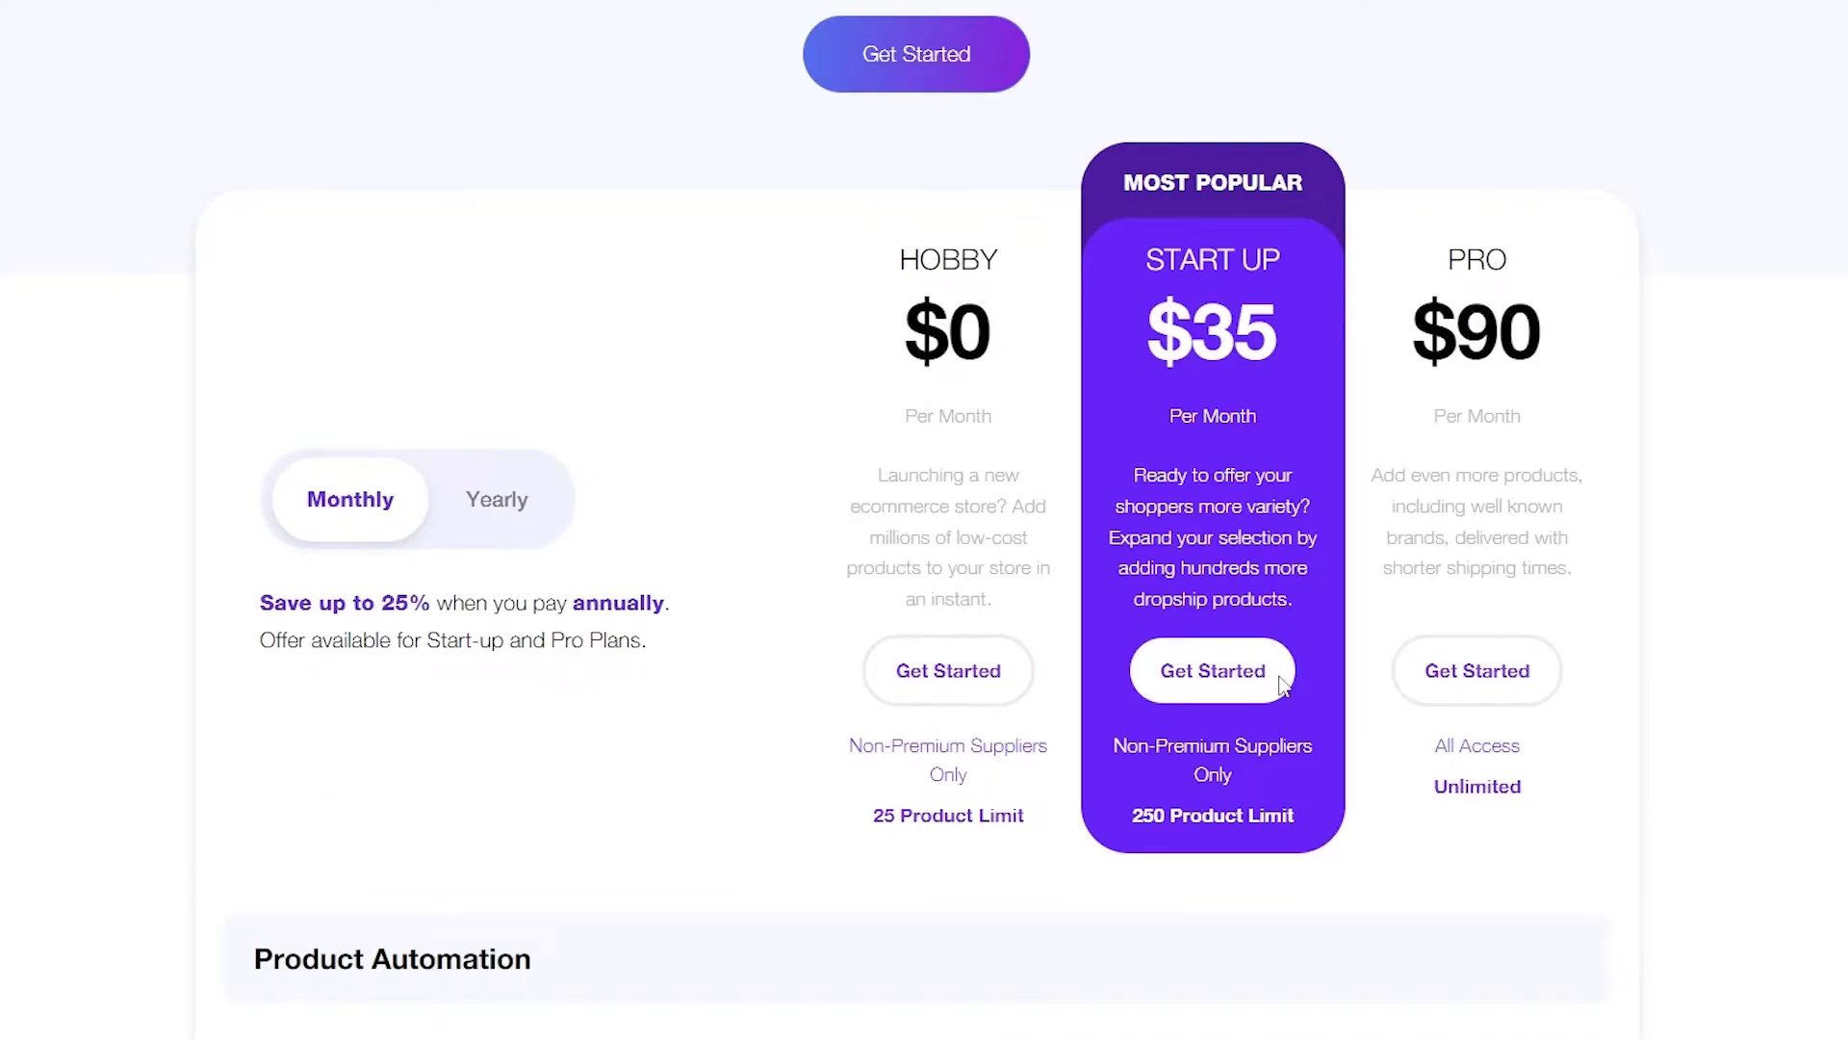
Start the Start Up plan sign-up and choose Retailer as the account type
{"action": "left_click", "coordinate": [1154, 671]}
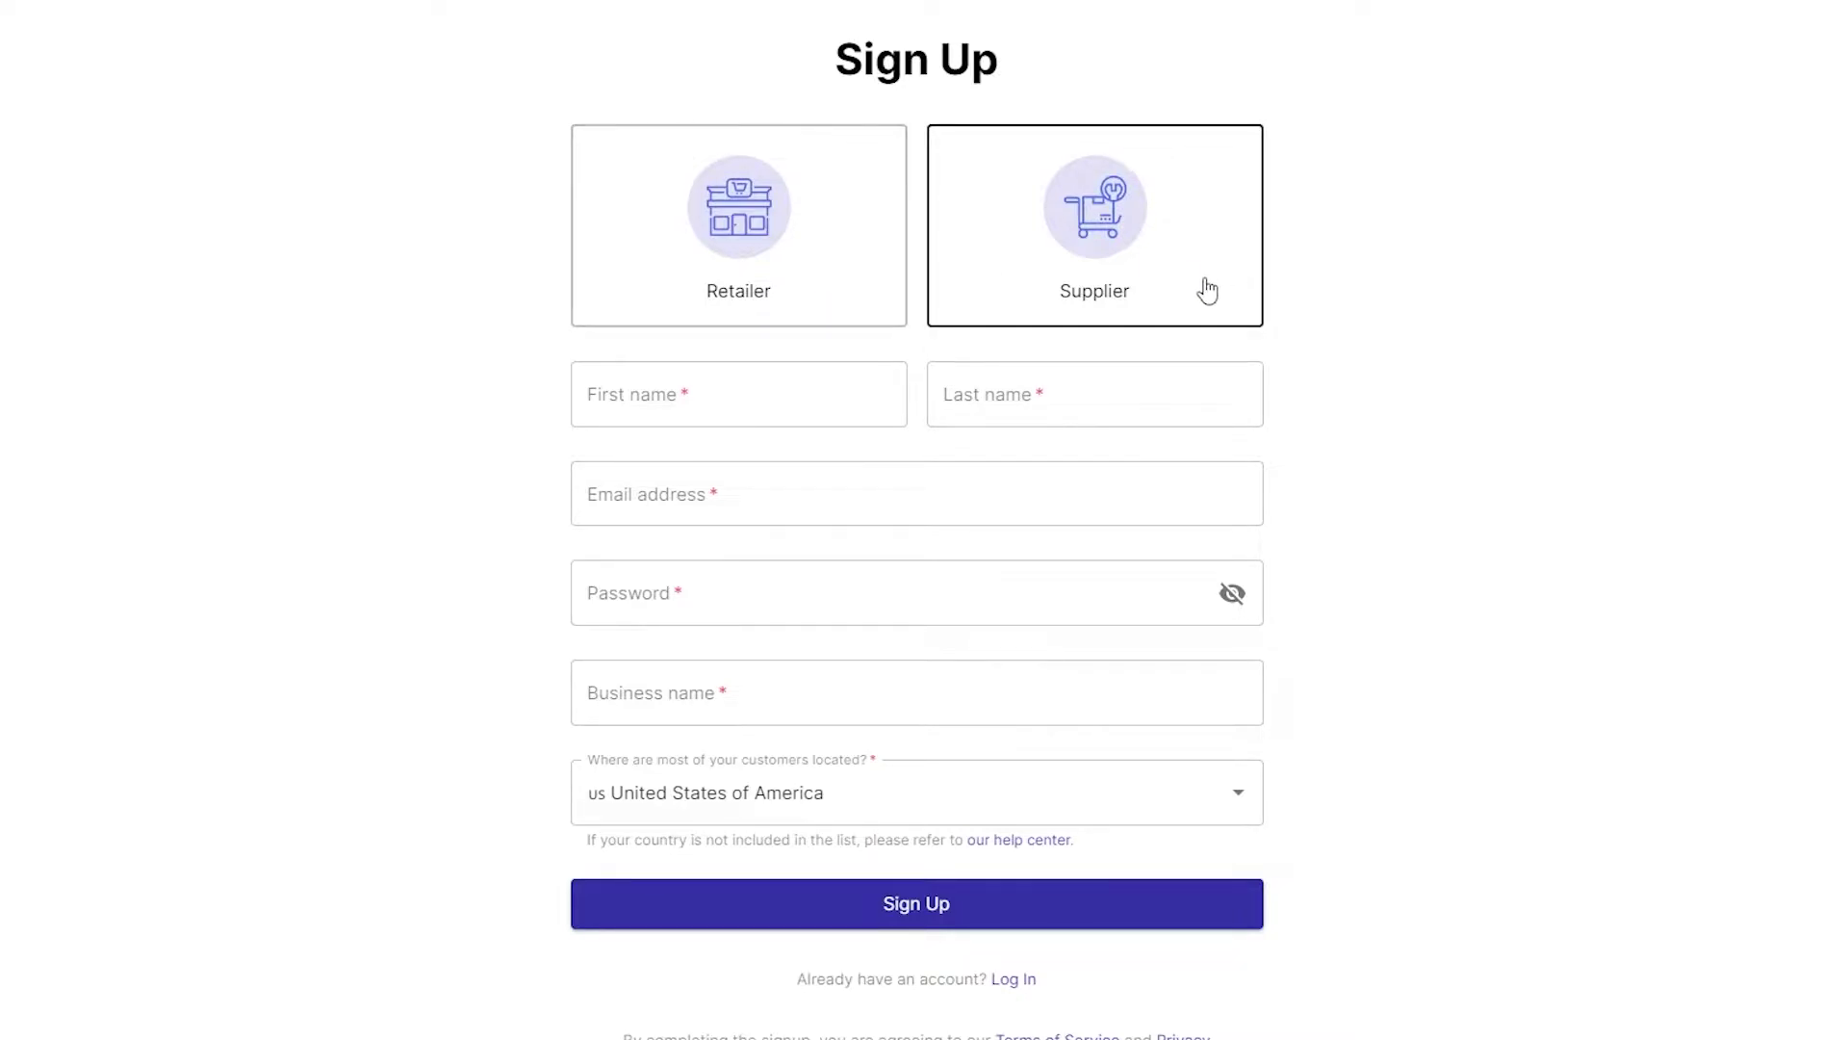
{"action": "left_click", "coordinate": [852, 226]}
Look over the retailer dashboard's Ready to sell and Print on demand rows and promo banners
{"action": "scroll", "coordinate": [743, 411], "scroll_direction": "down", "scroll_amount": 2}
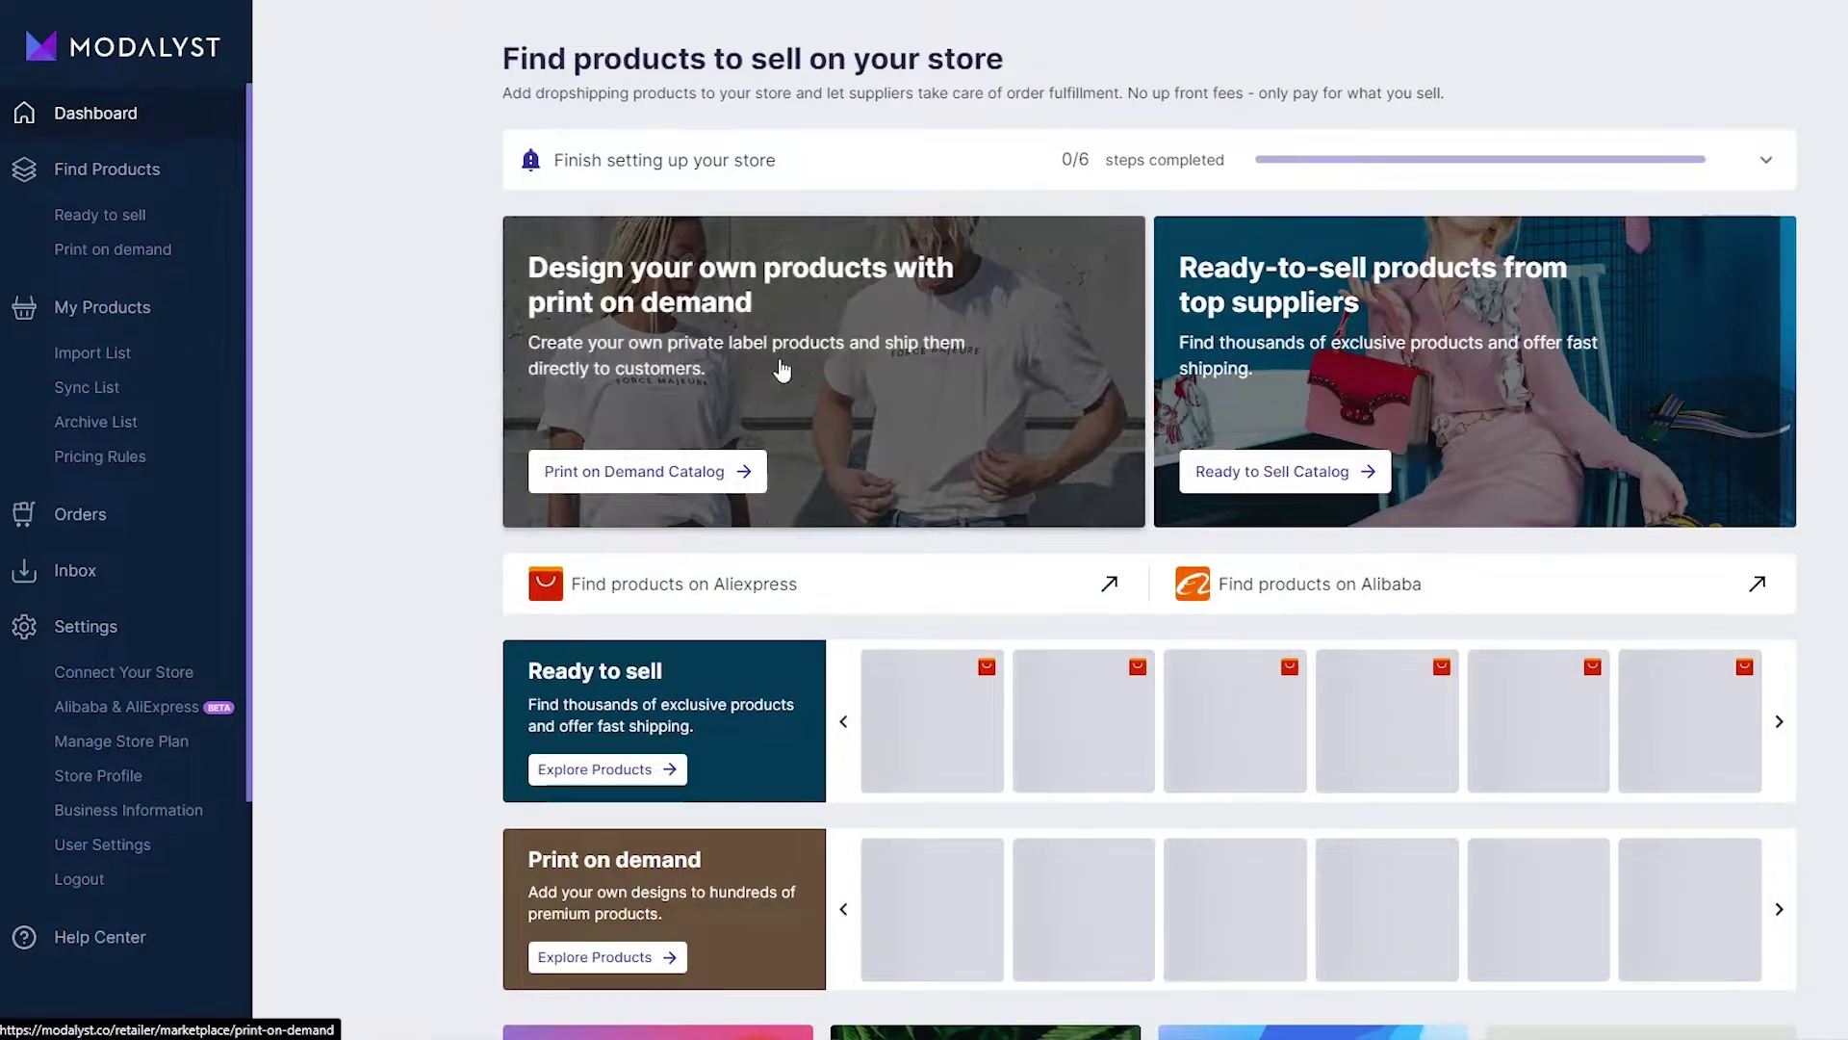
{"action": "scroll", "coordinate": [332, 372], "scroll_direction": "down", "scroll_amount": 3}
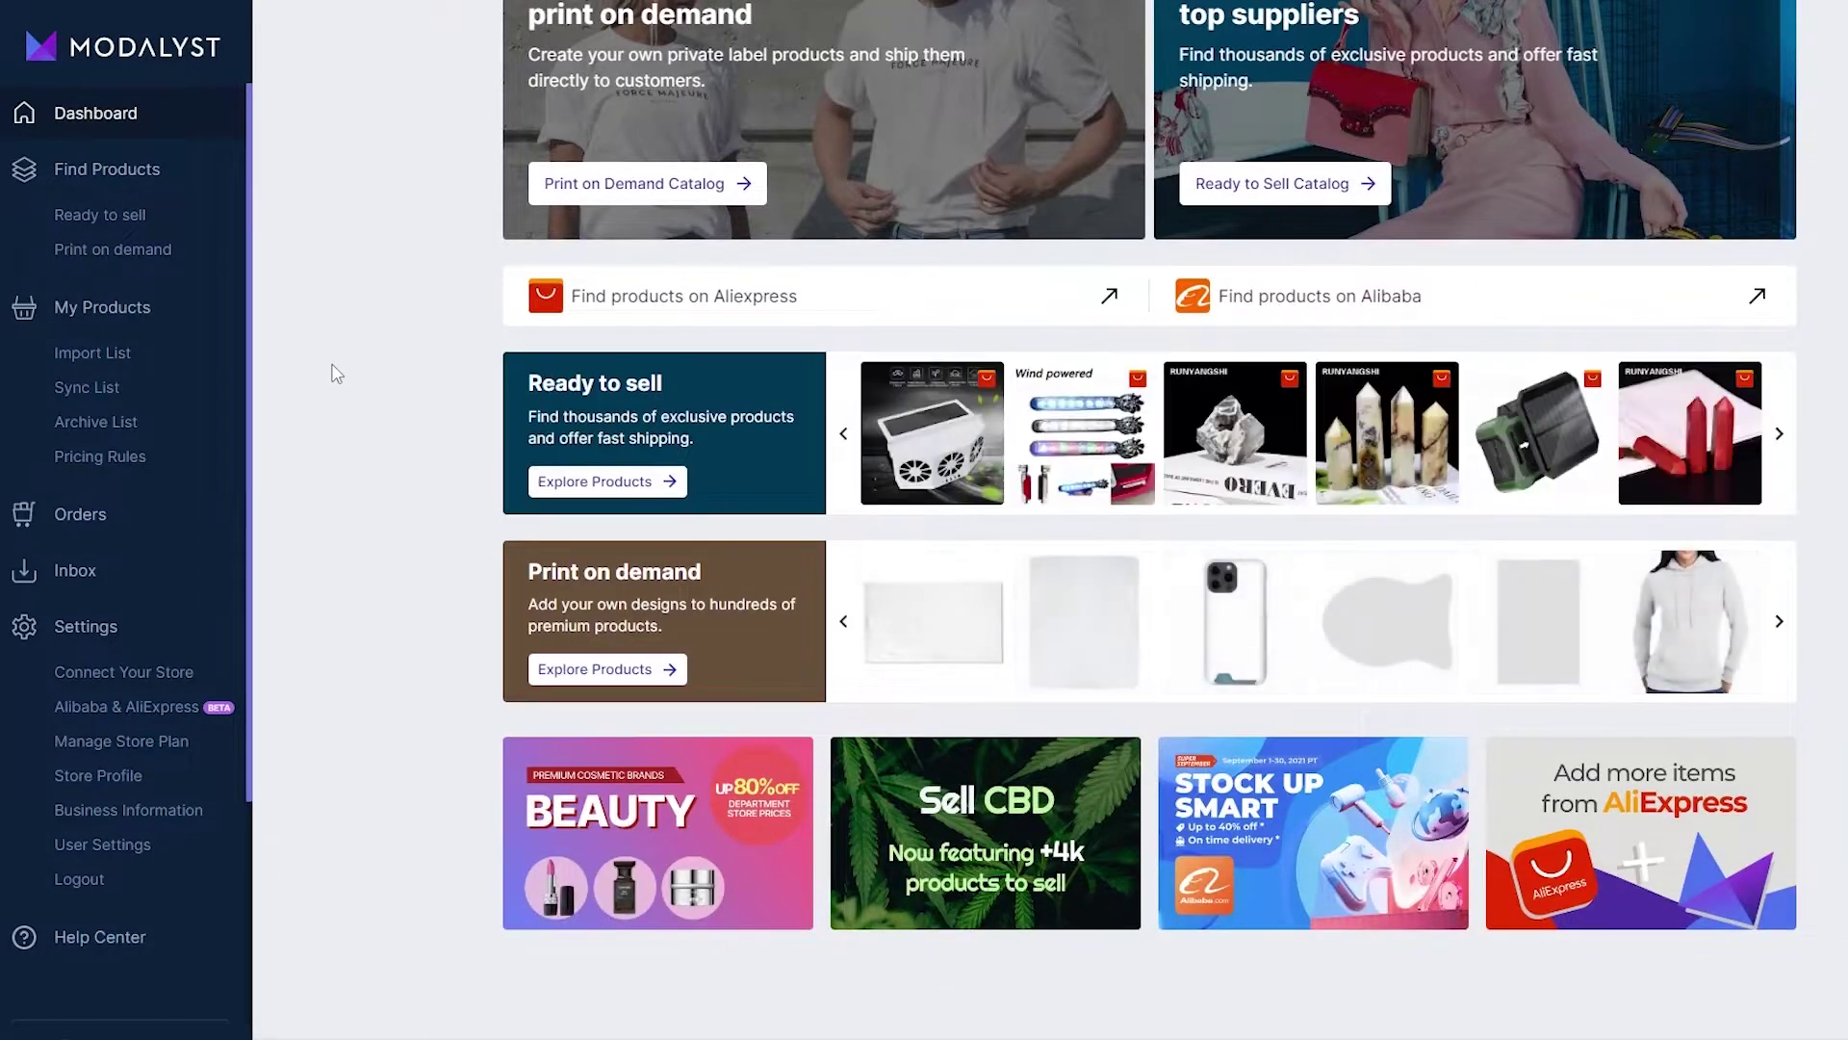
{"action": "scroll", "coordinate": [424, 383], "scroll_direction": "up", "scroll_amount": 3}
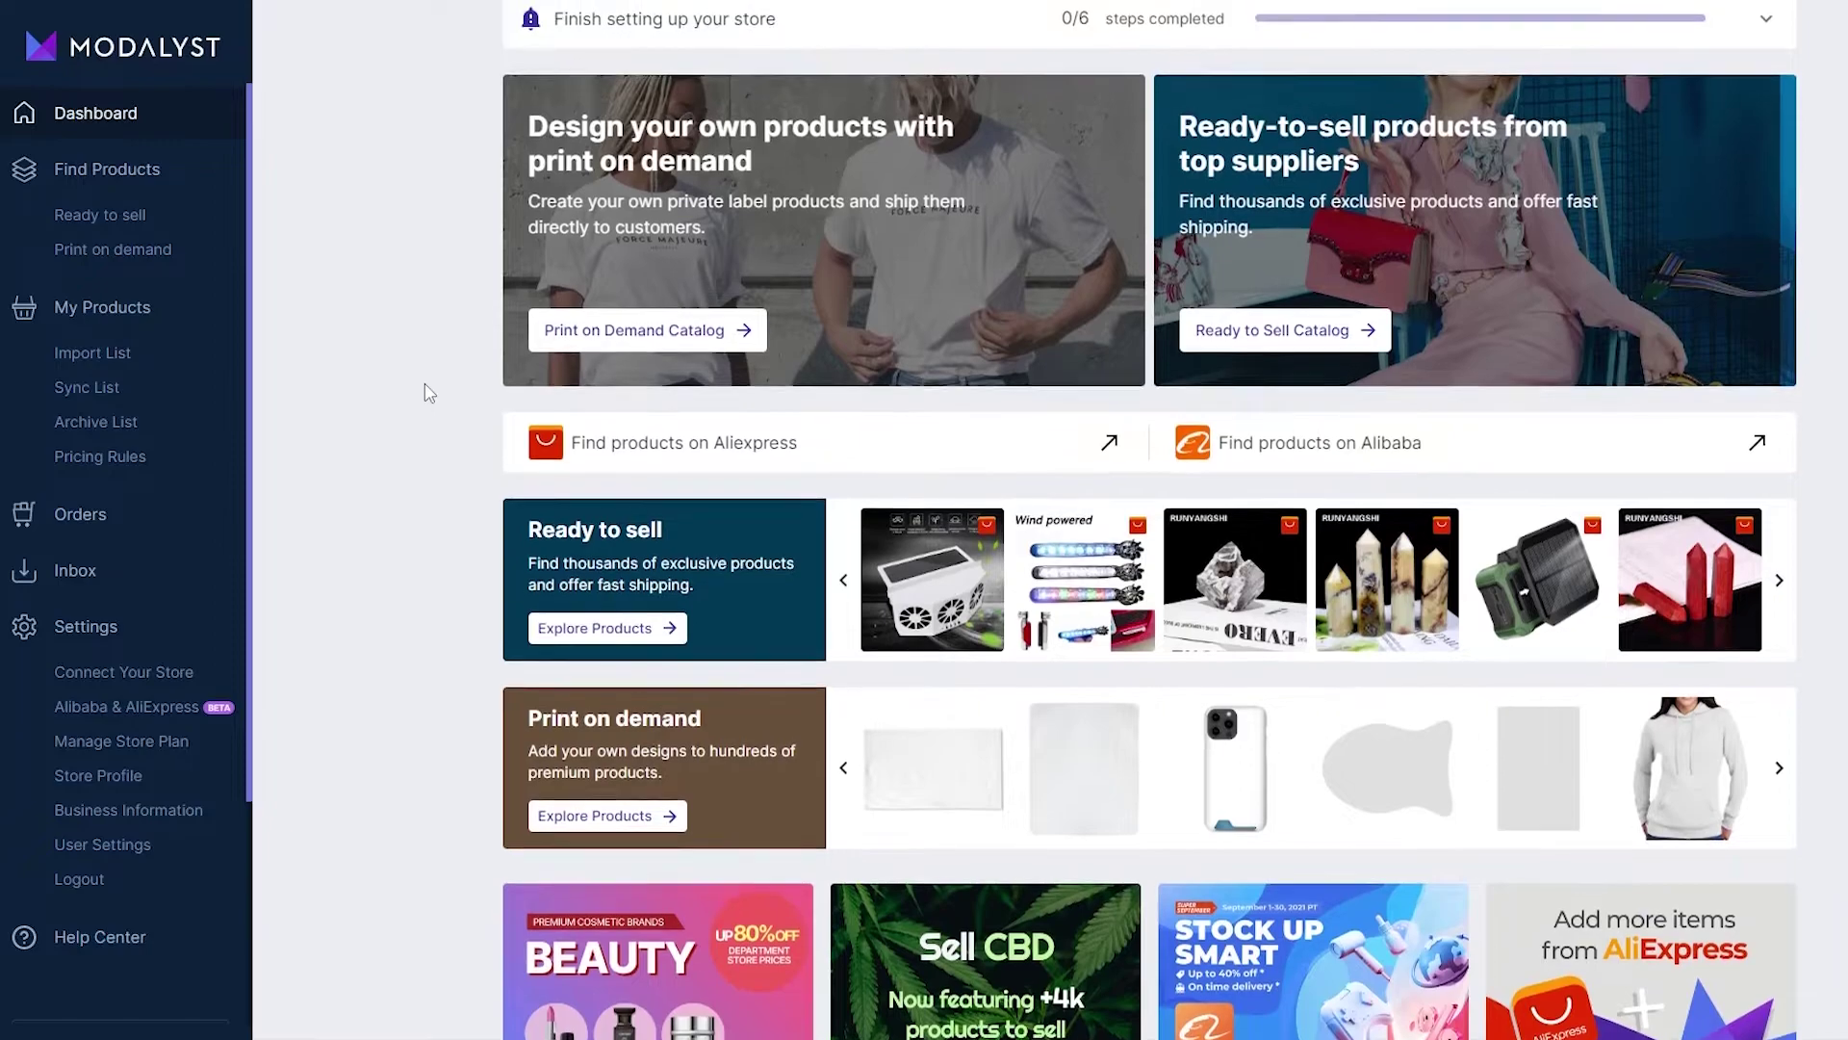
{"action": "scroll", "coordinate": [424, 383], "scroll_direction": "down", "scroll_amount": 2}
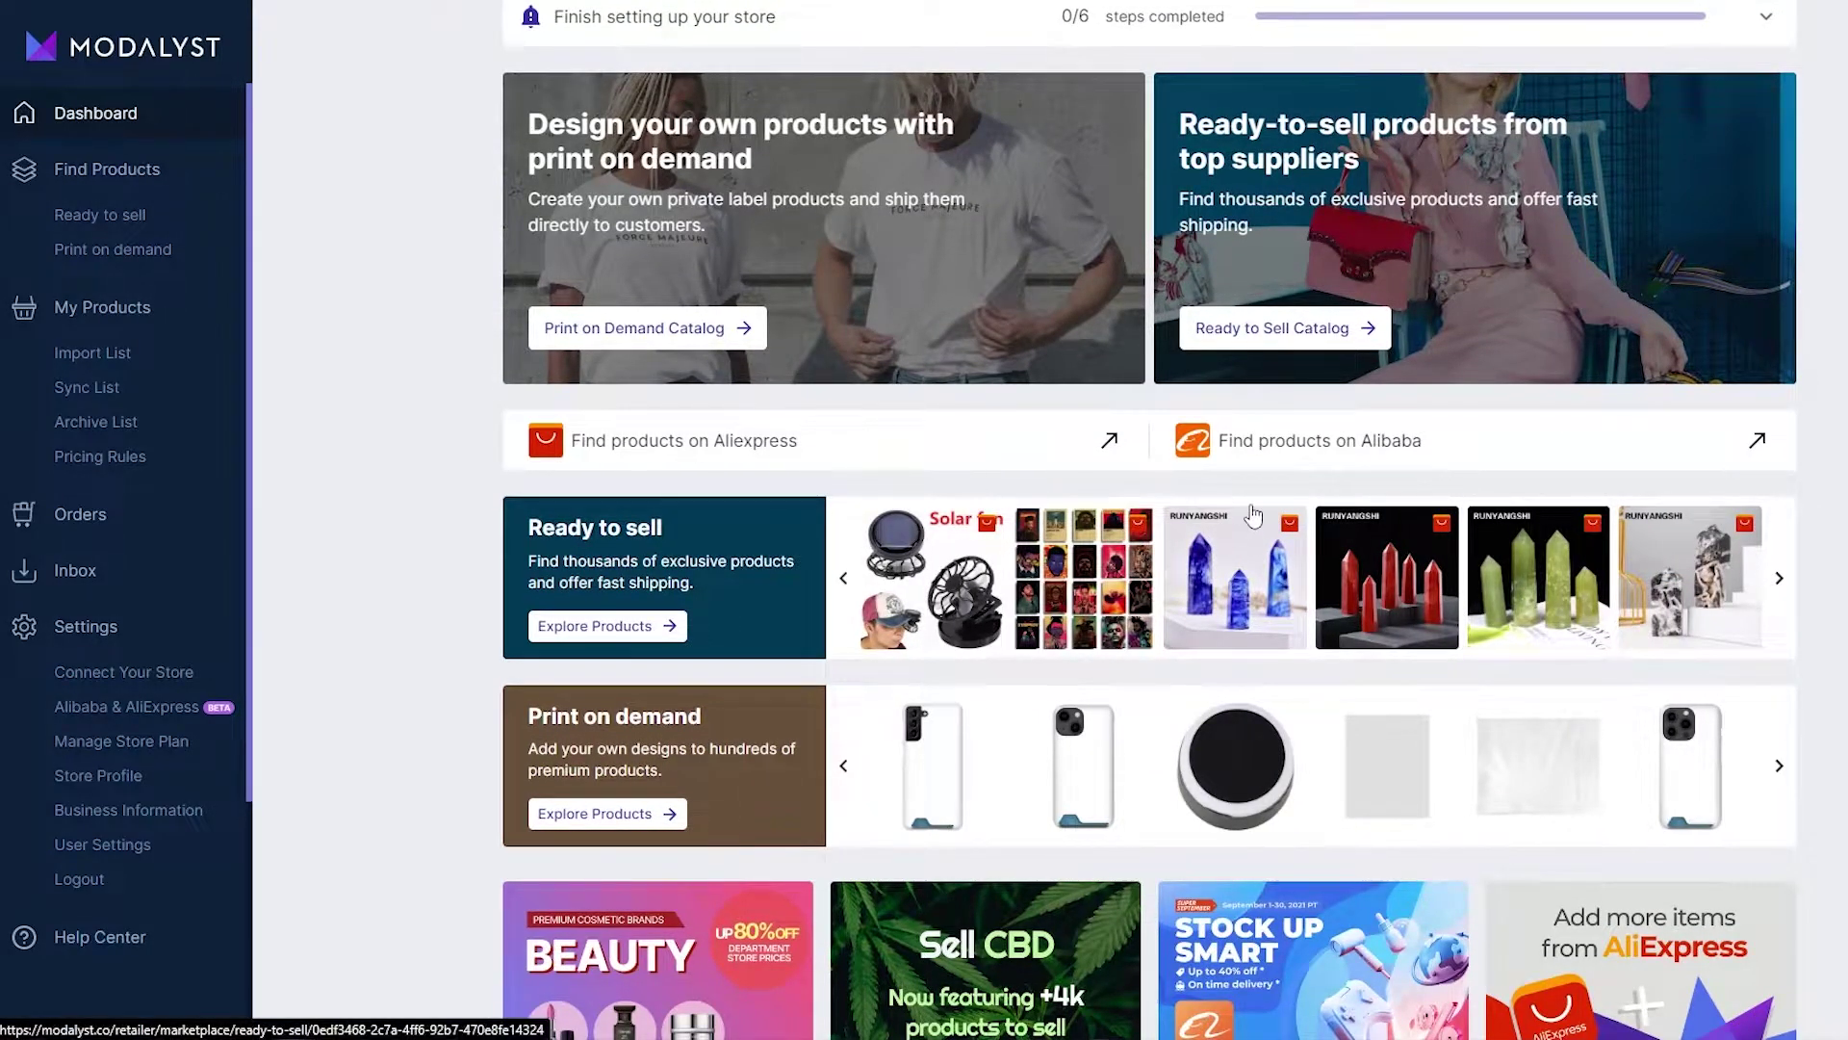
{"action": "scroll", "coordinate": [1251, 459], "scroll_direction": "up", "scroll_amount": 2}
{"action": "scroll", "coordinate": [536, 734], "scroll_direction": "down", "scroll_amount": 3}
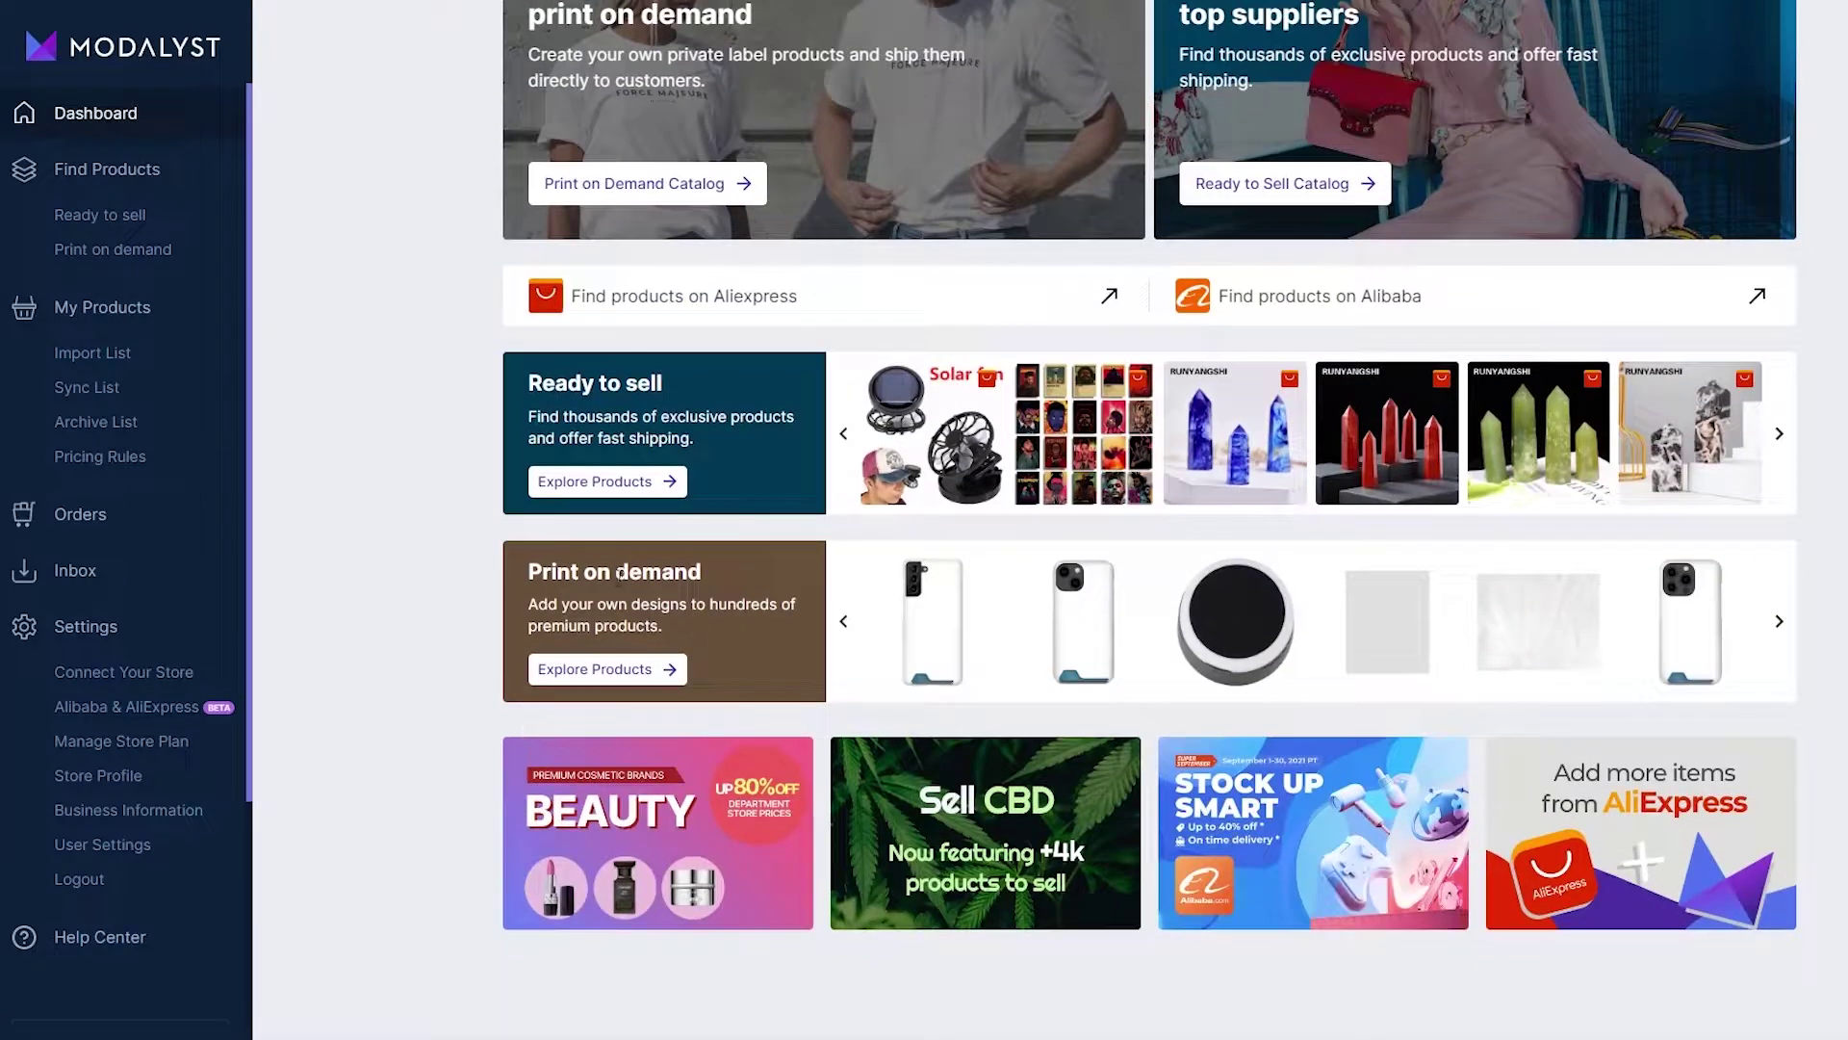
{"action": "scroll", "coordinate": [776, 606], "scroll_direction": "down", "scroll_amount": 1}
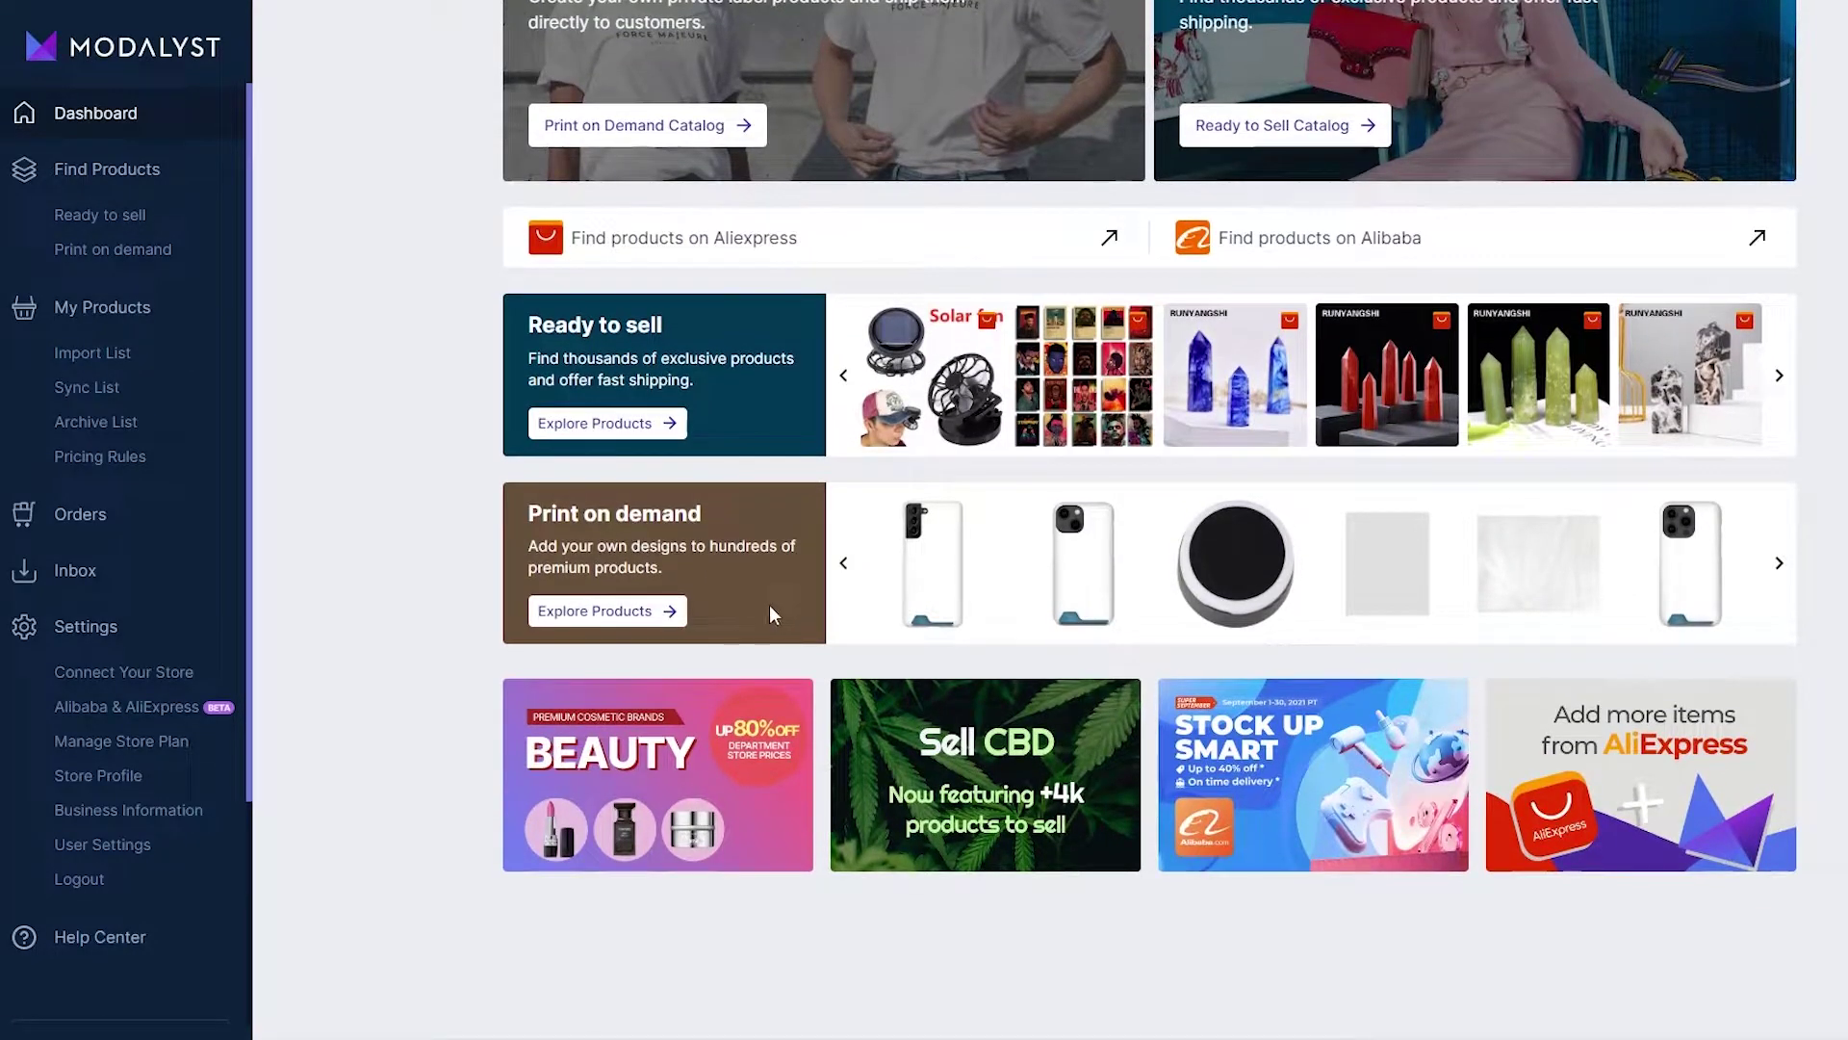
{"action": "mouse_move", "coordinate": [1024, 837]}
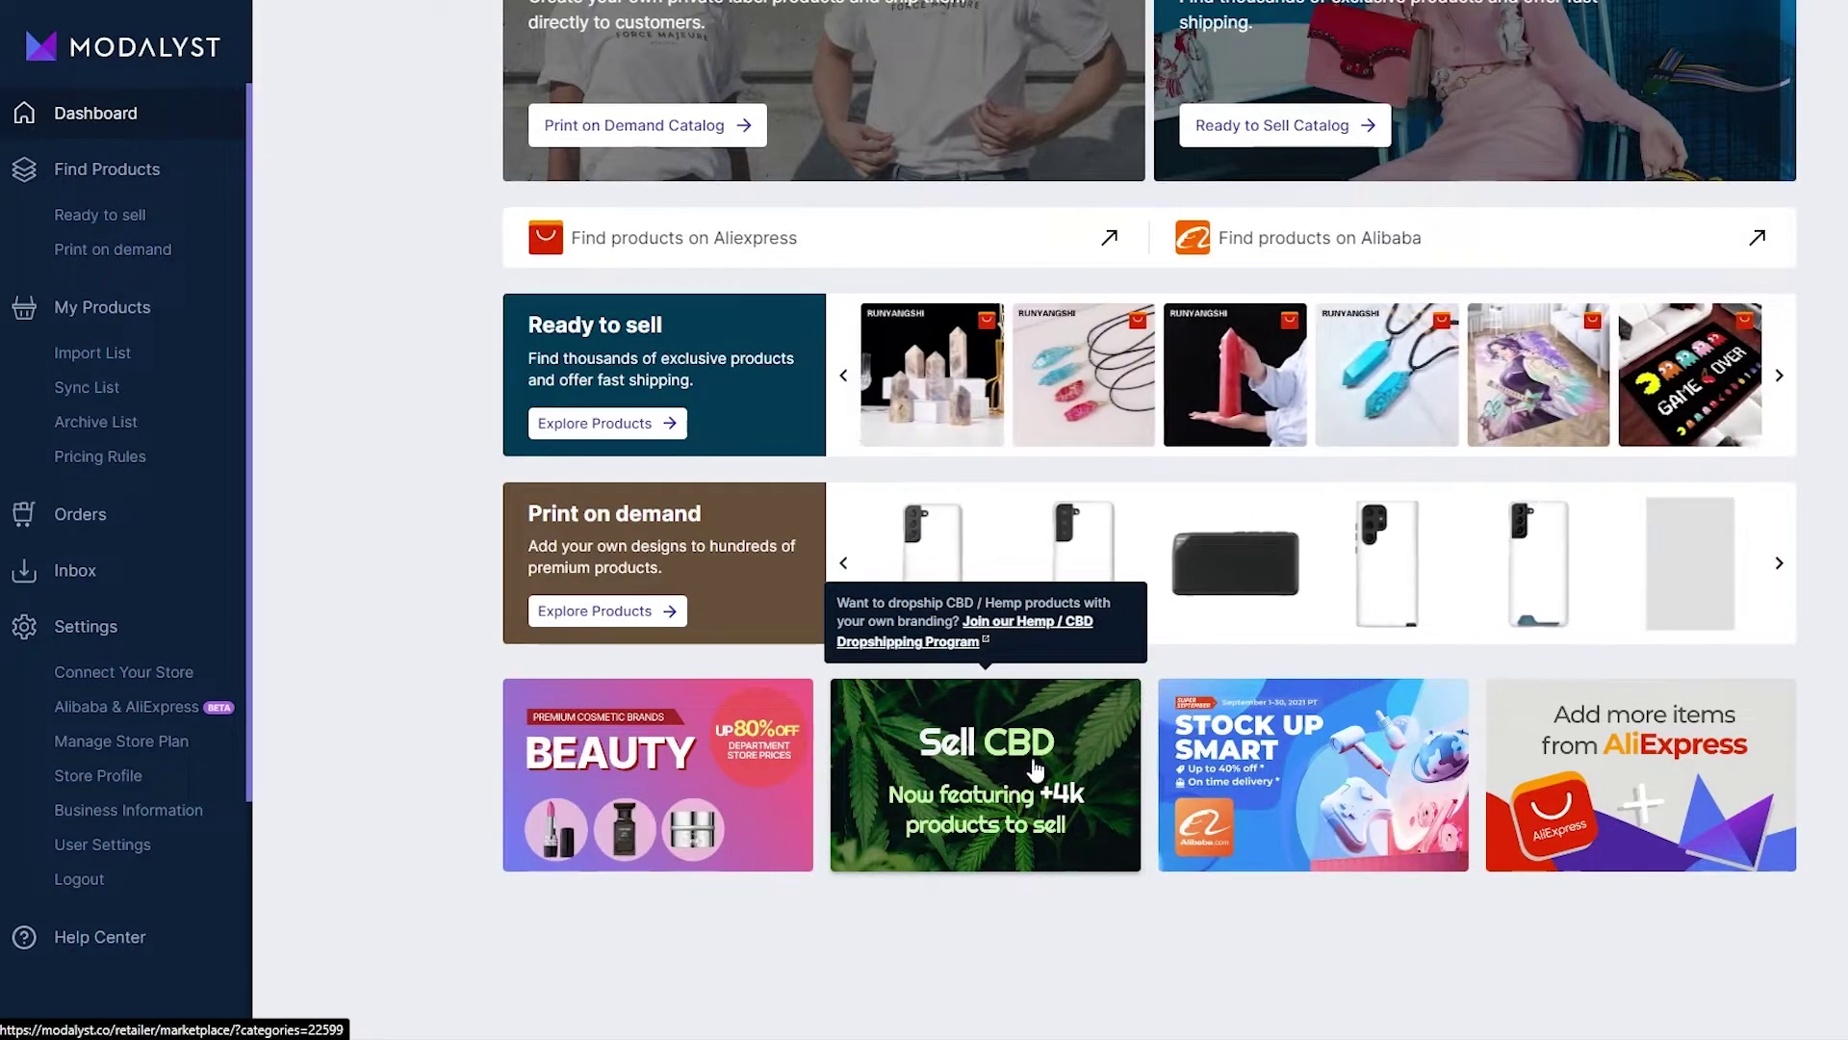
{"action": "scroll", "coordinate": [756, 736], "scroll_direction": "up", "scroll_amount": 3}
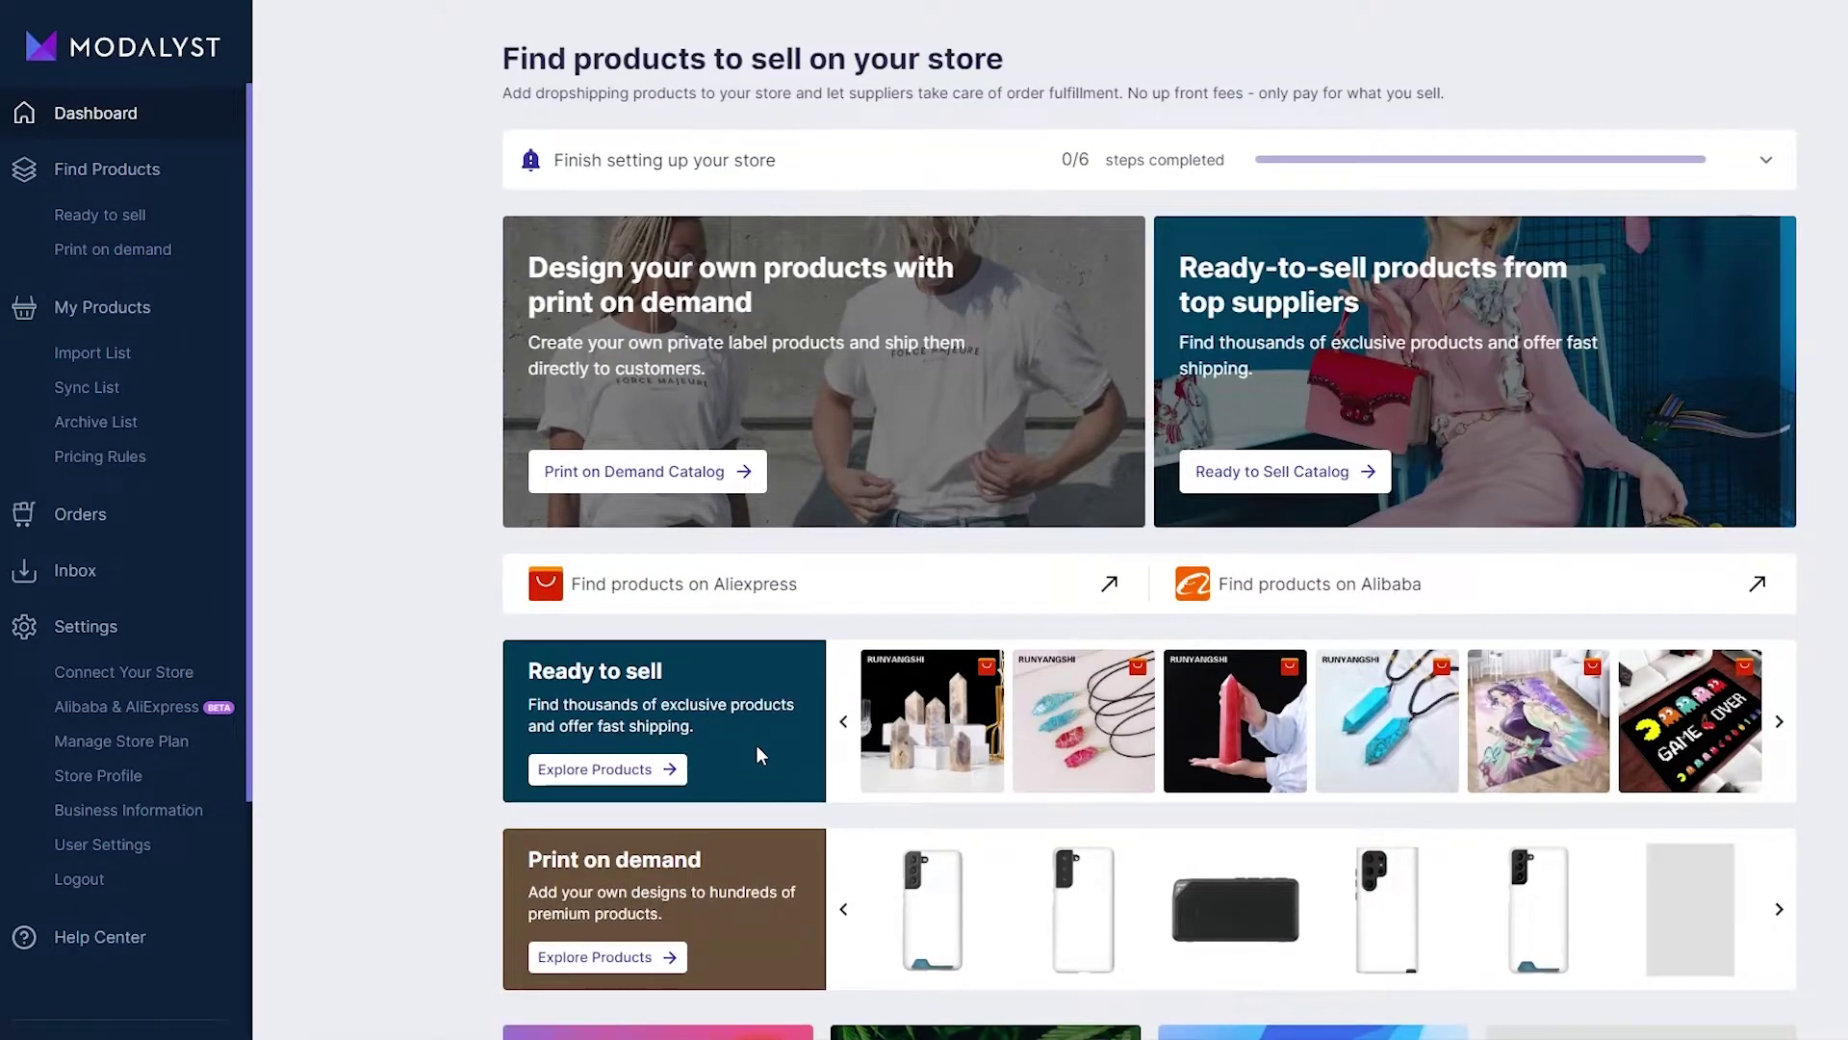
{"action": "scroll", "coordinate": [755, 746], "scroll_direction": "down", "scroll_amount": 3}
{"action": "scroll", "coordinate": [755, 748], "scroll_direction": "up", "scroll_amount": 2}
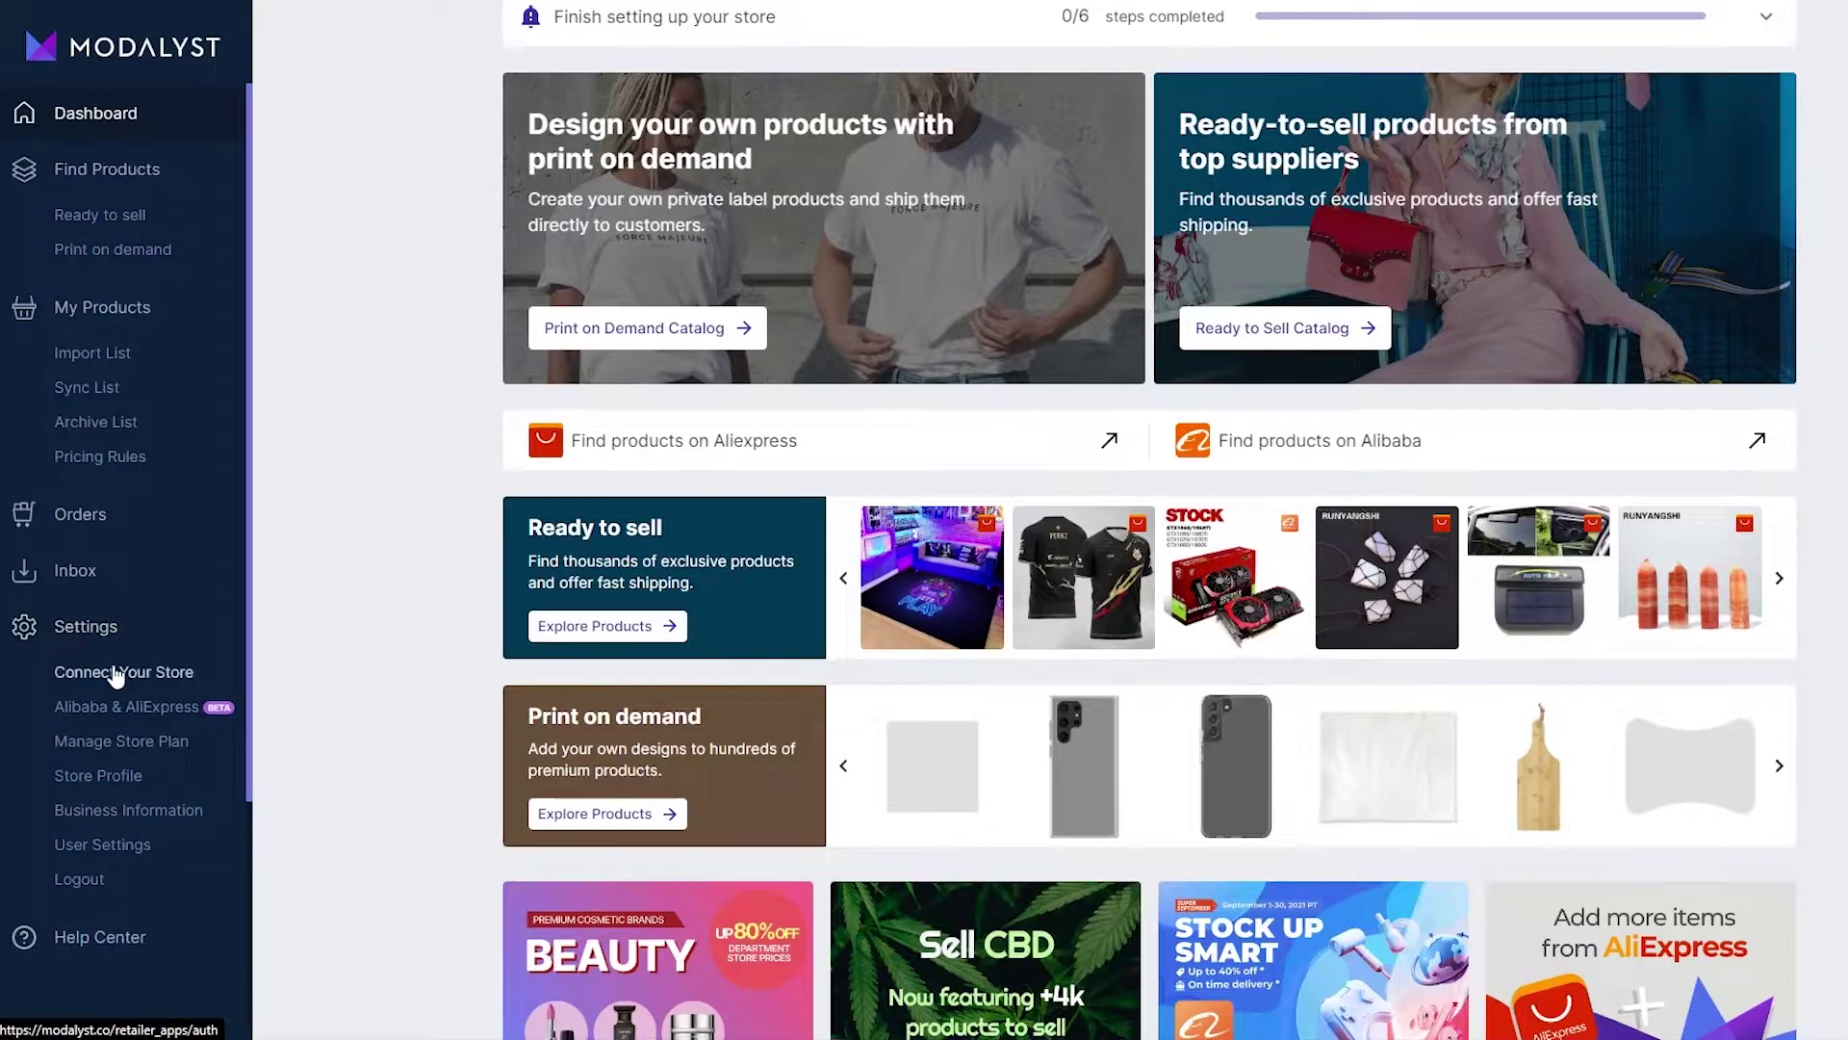
Go to Connect Your Store and begin the Wix installation
{"action": "left_click", "coordinate": [115, 686]}
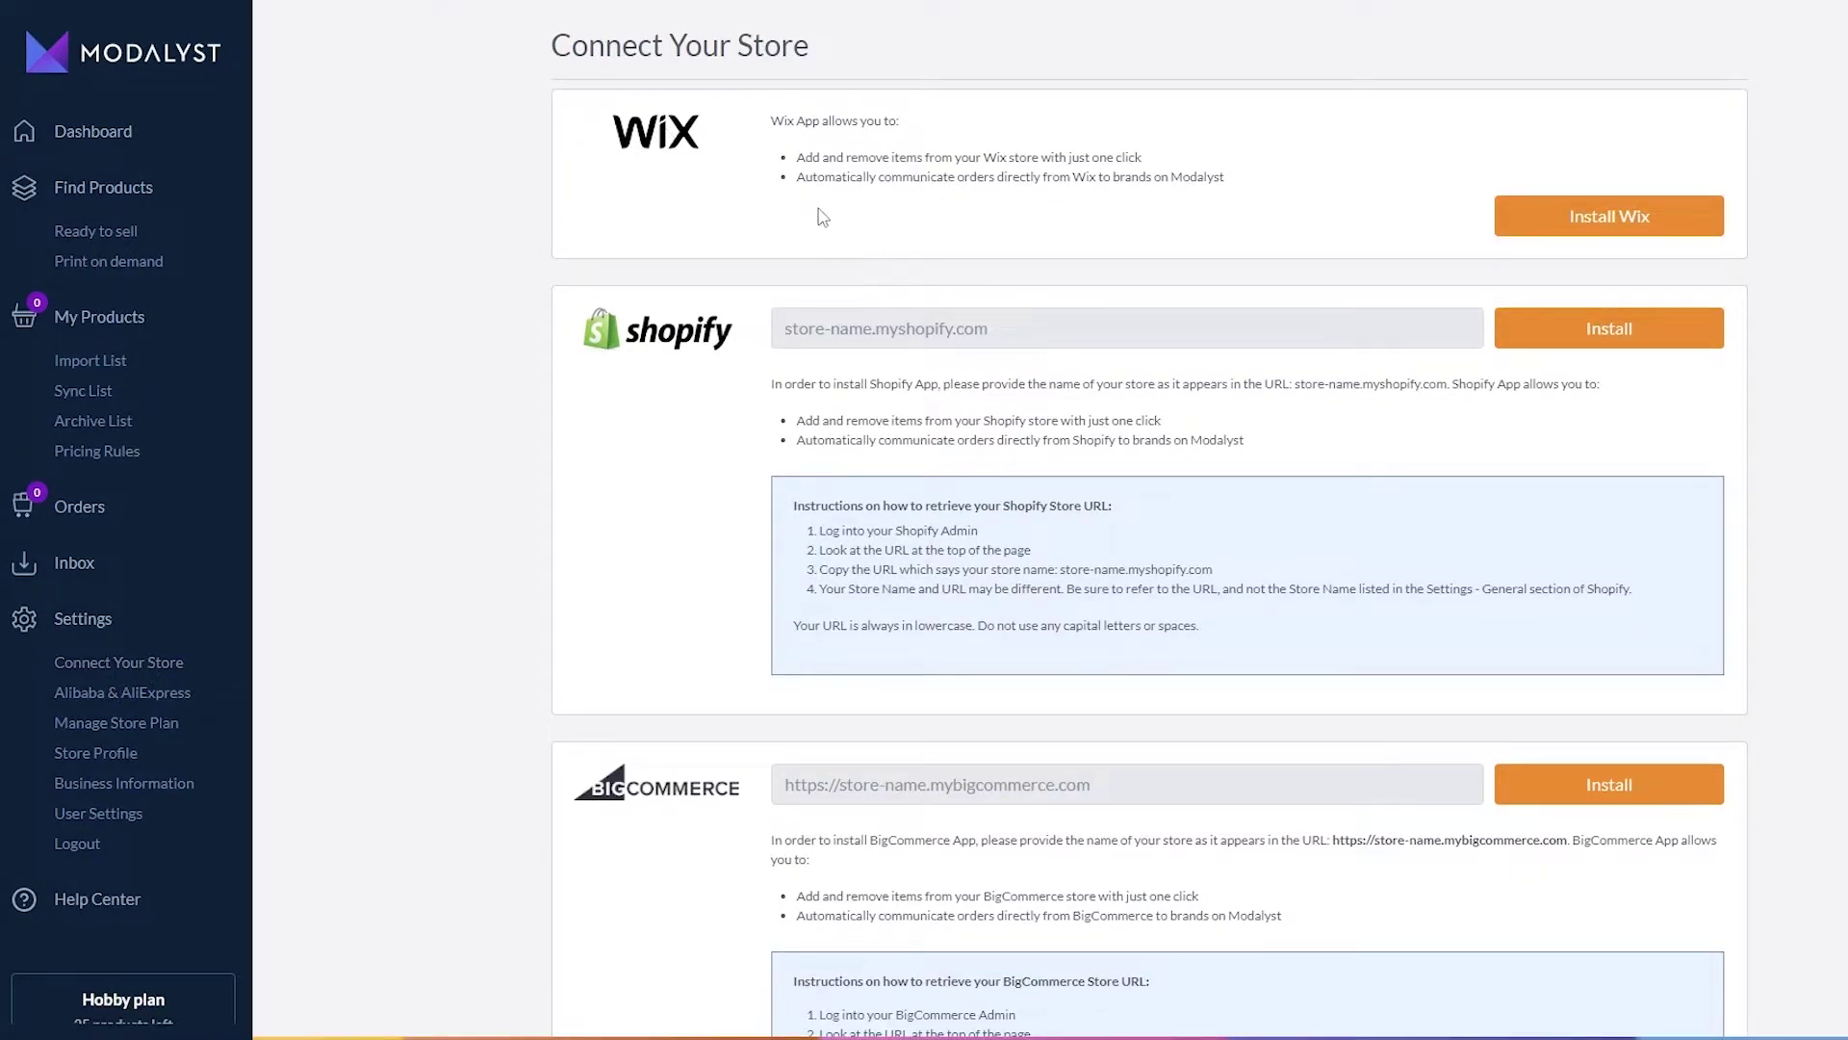
{"action": "scroll", "coordinate": [823, 217], "scroll_direction": "down", "scroll_amount": 2}
{"action": "scroll", "coordinate": [875, 680], "scroll_direction": "up", "scroll_amount": 2}
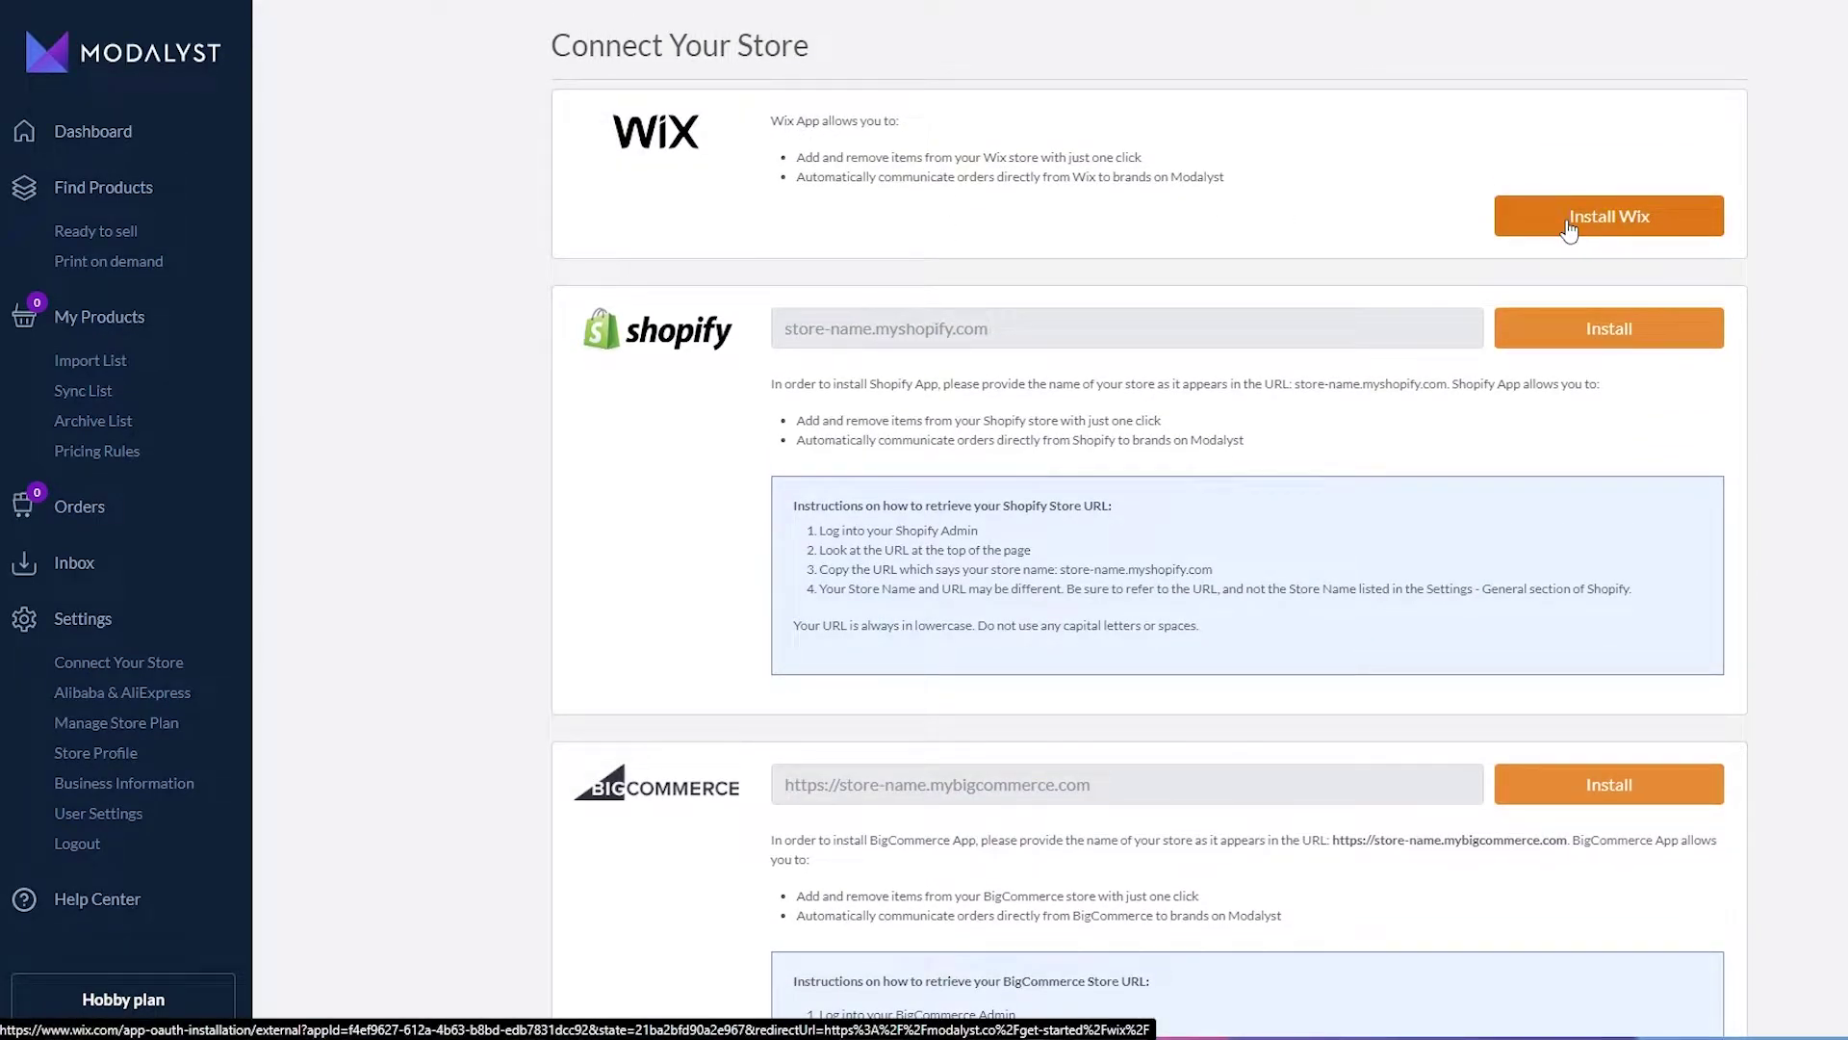
{"action": "left_click", "coordinate": [1569, 229]}
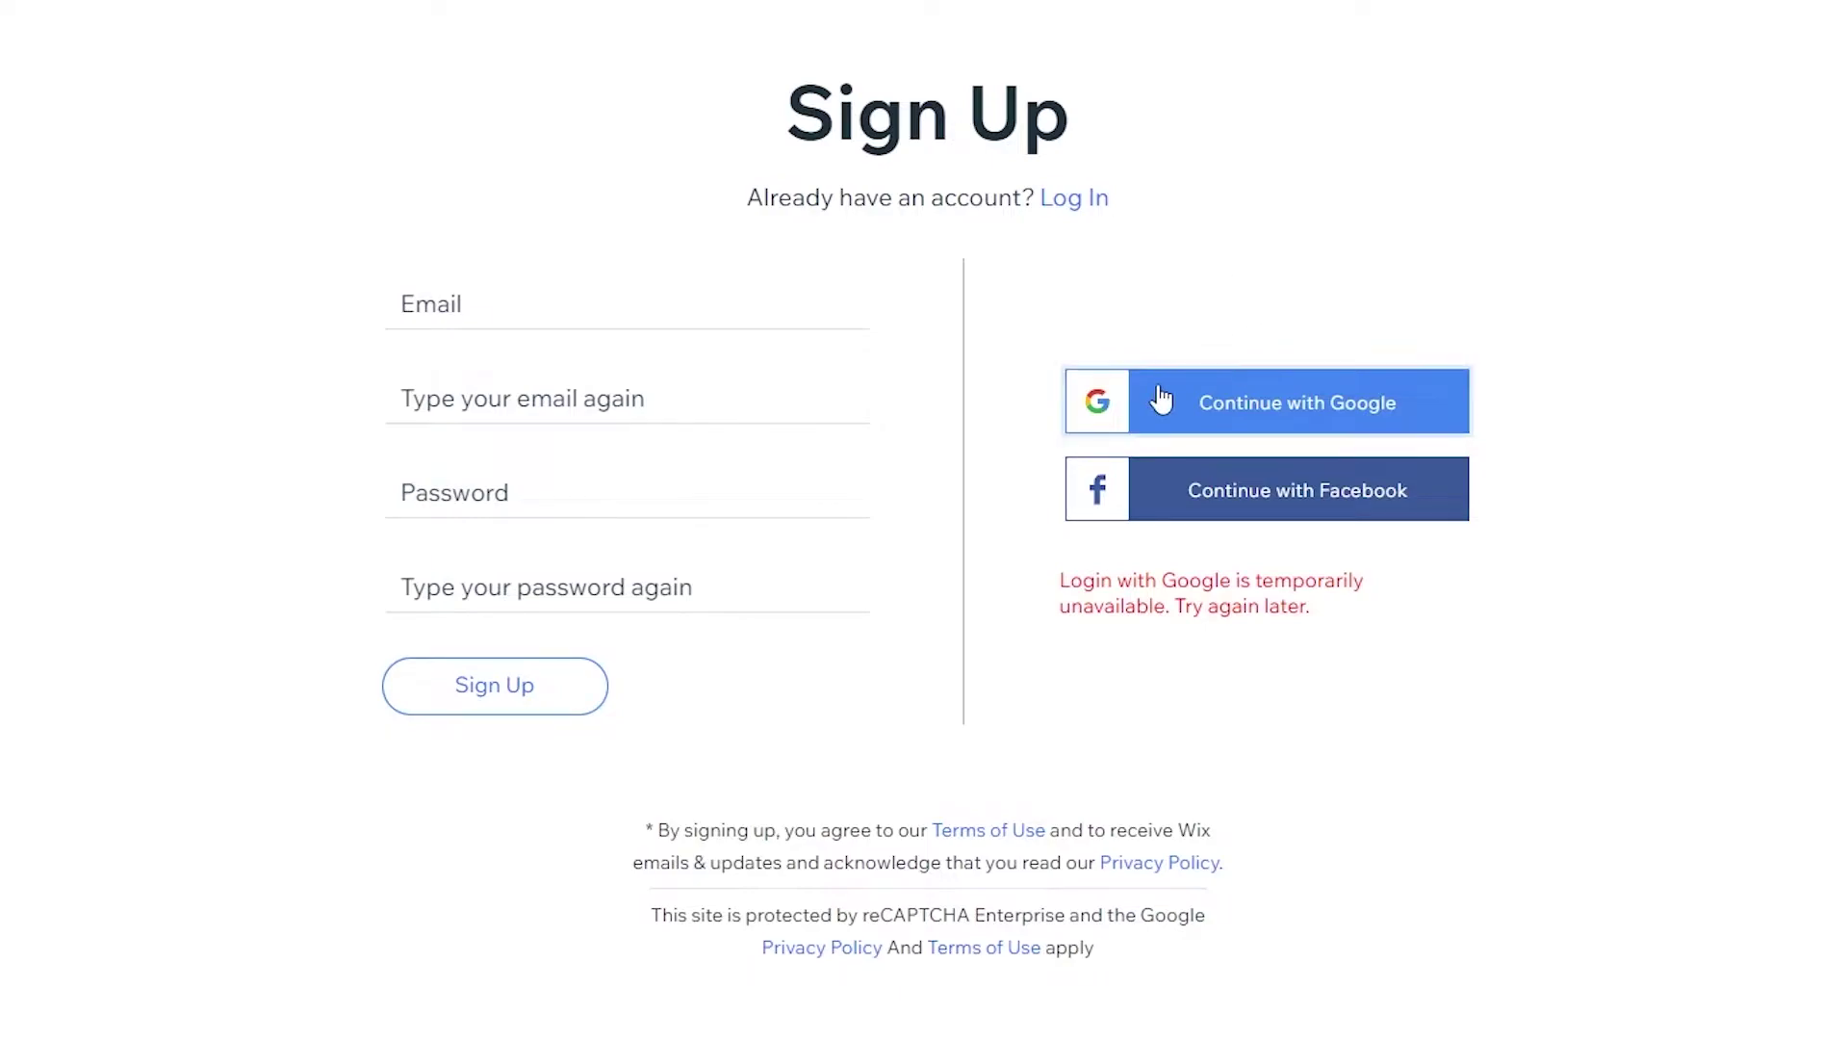
Sign in to Wix with Google and add Modalyst - Dropshipping to My Site
{"action": "left_click", "coordinate": [1233, 402]}
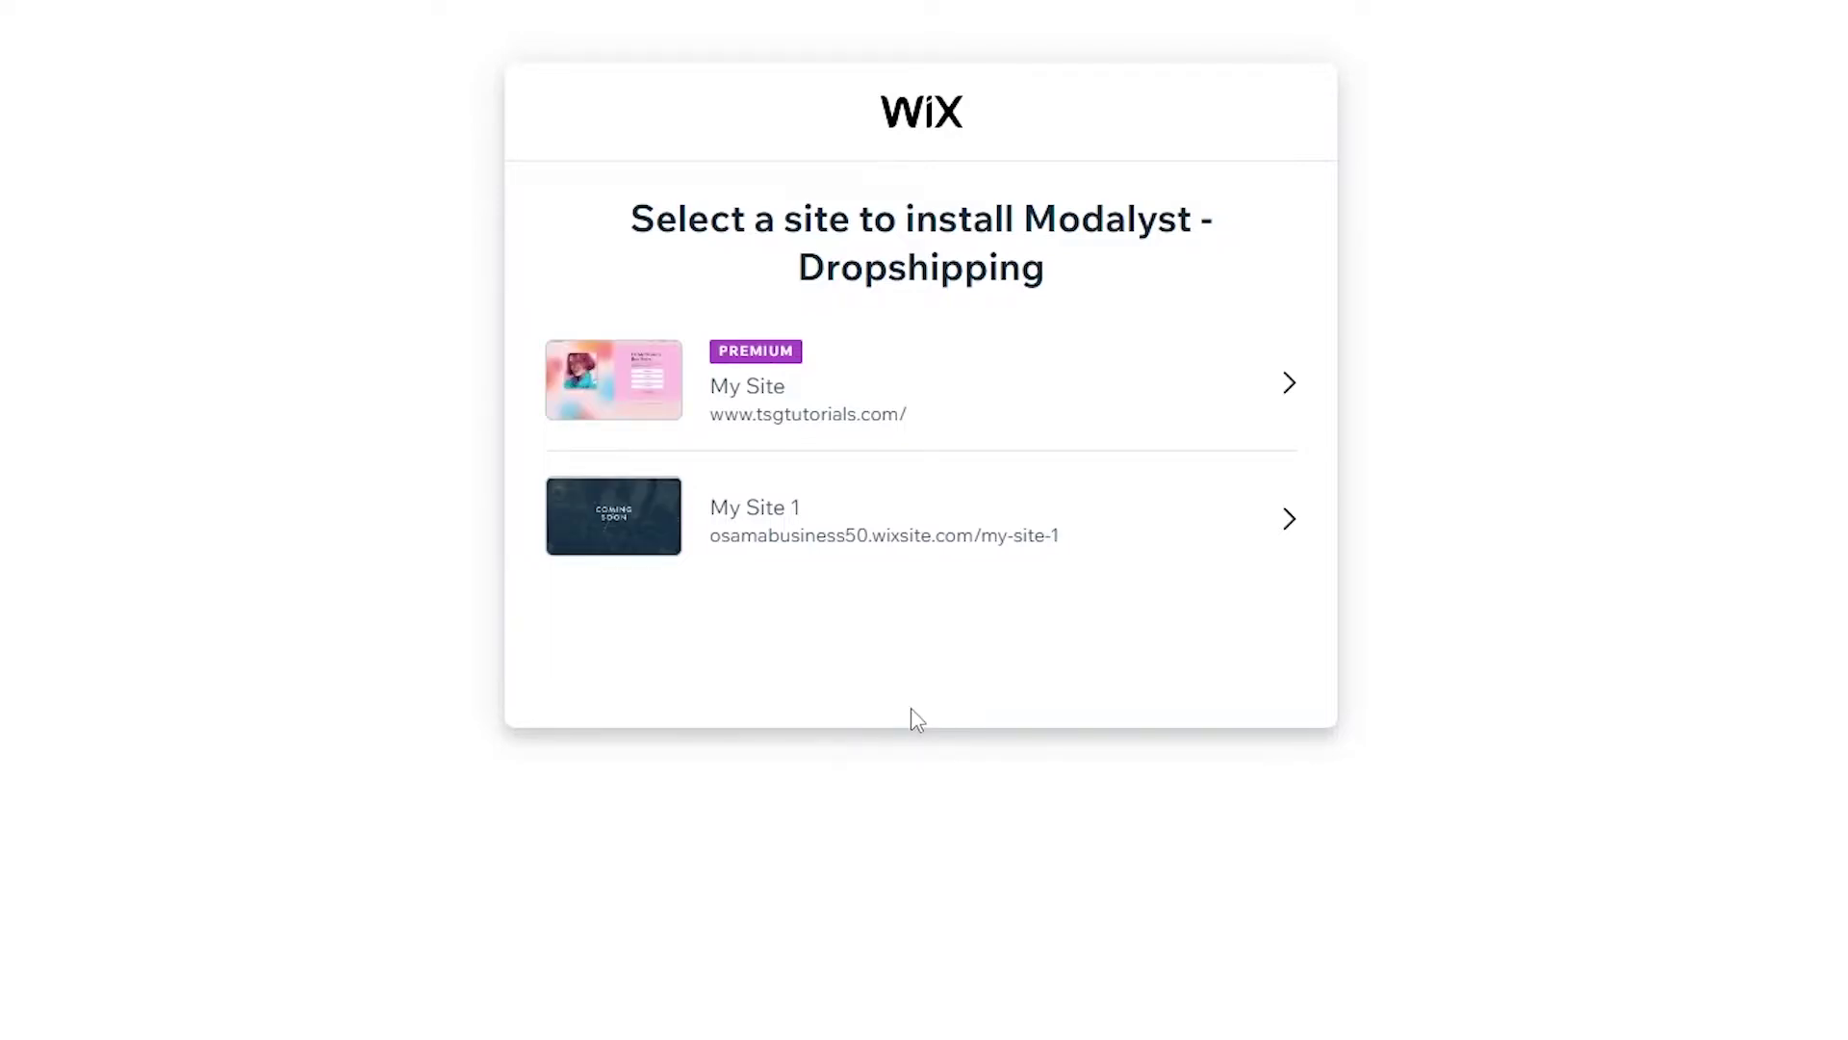
{"action": "mouse_move", "coordinate": [842, 429]}
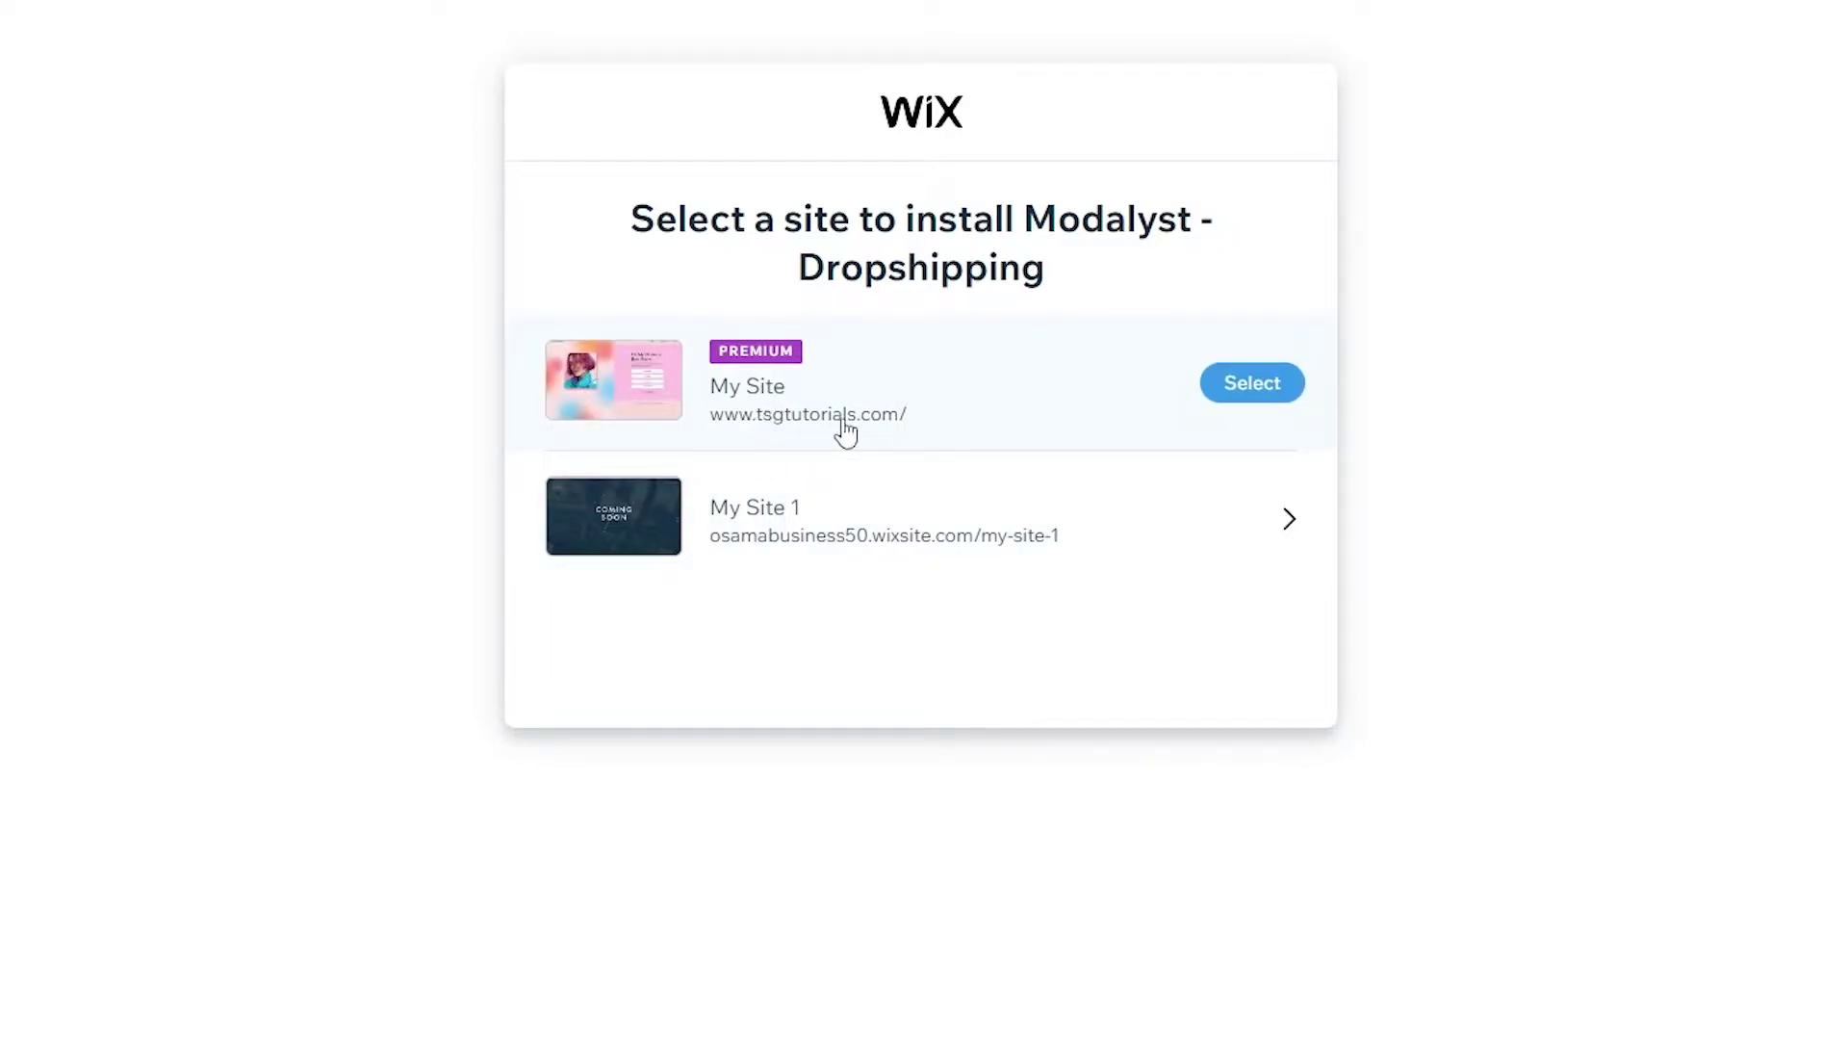
{"action": "left_click", "coordinate": [1227, 401]}
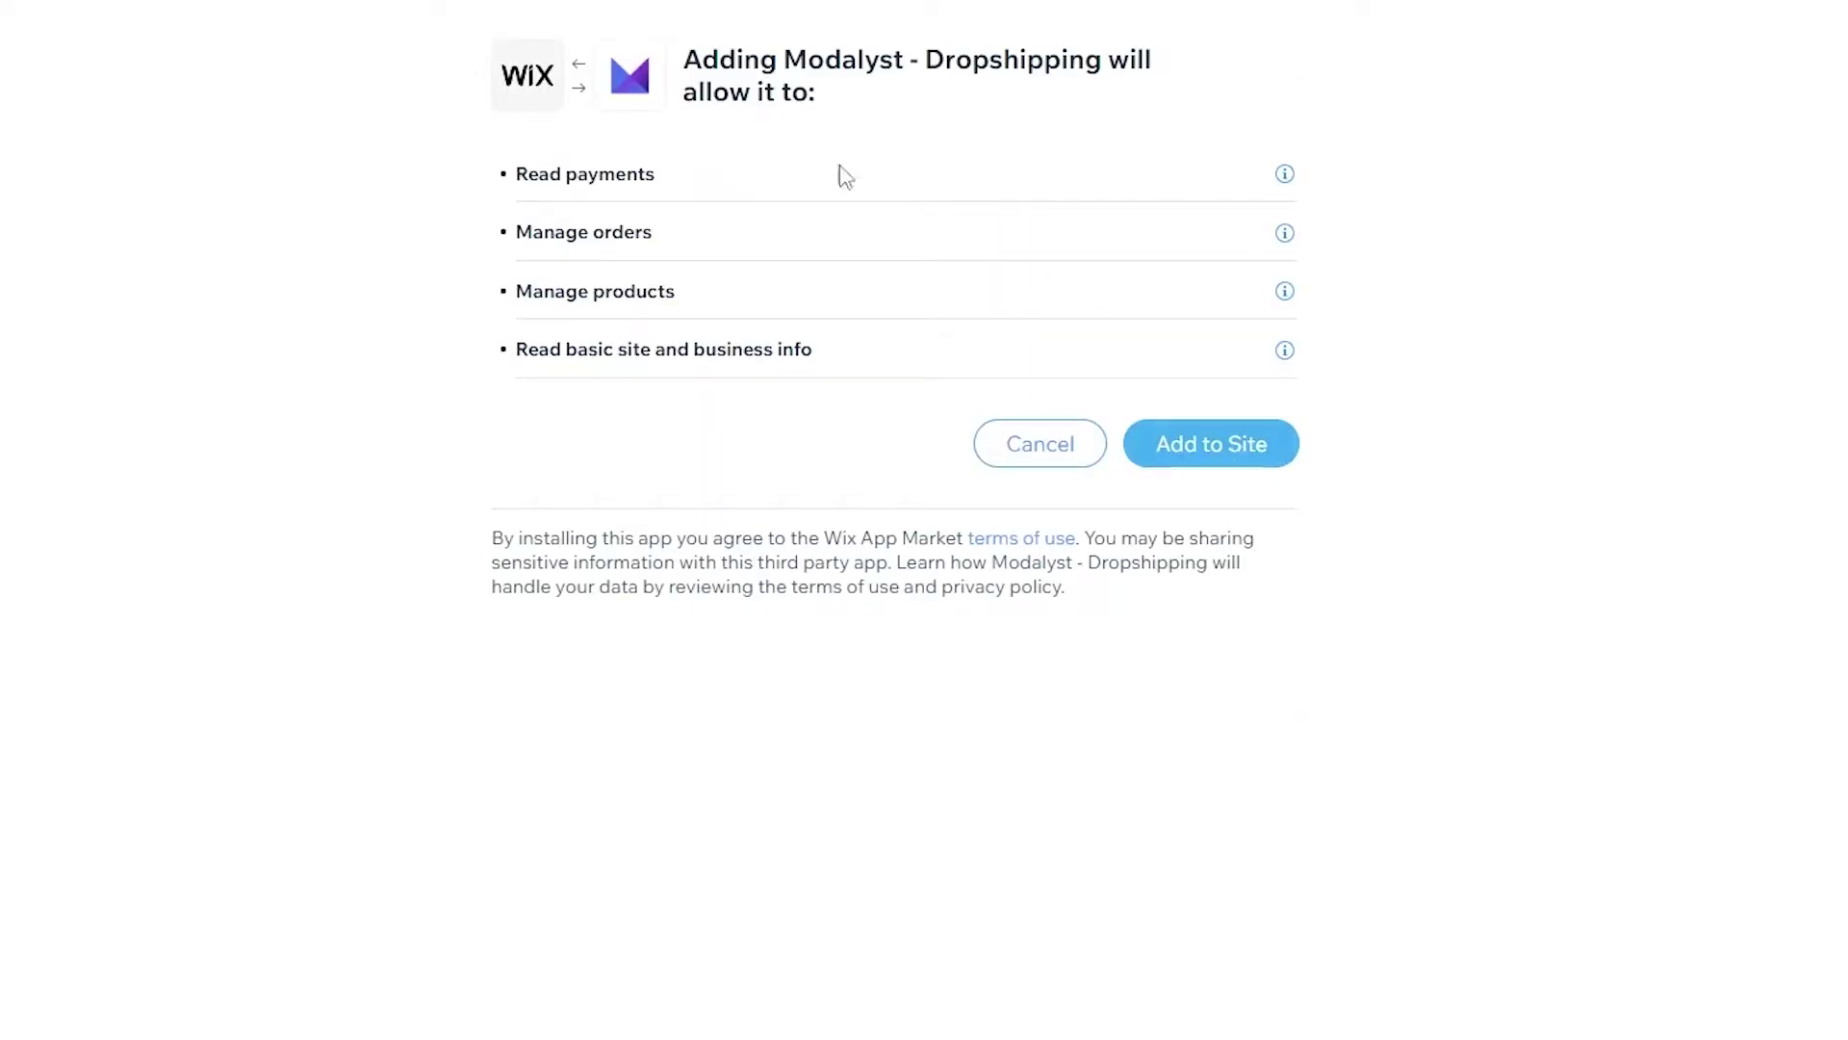
{"action": "left_click", "coordinate": [1248, 460]}
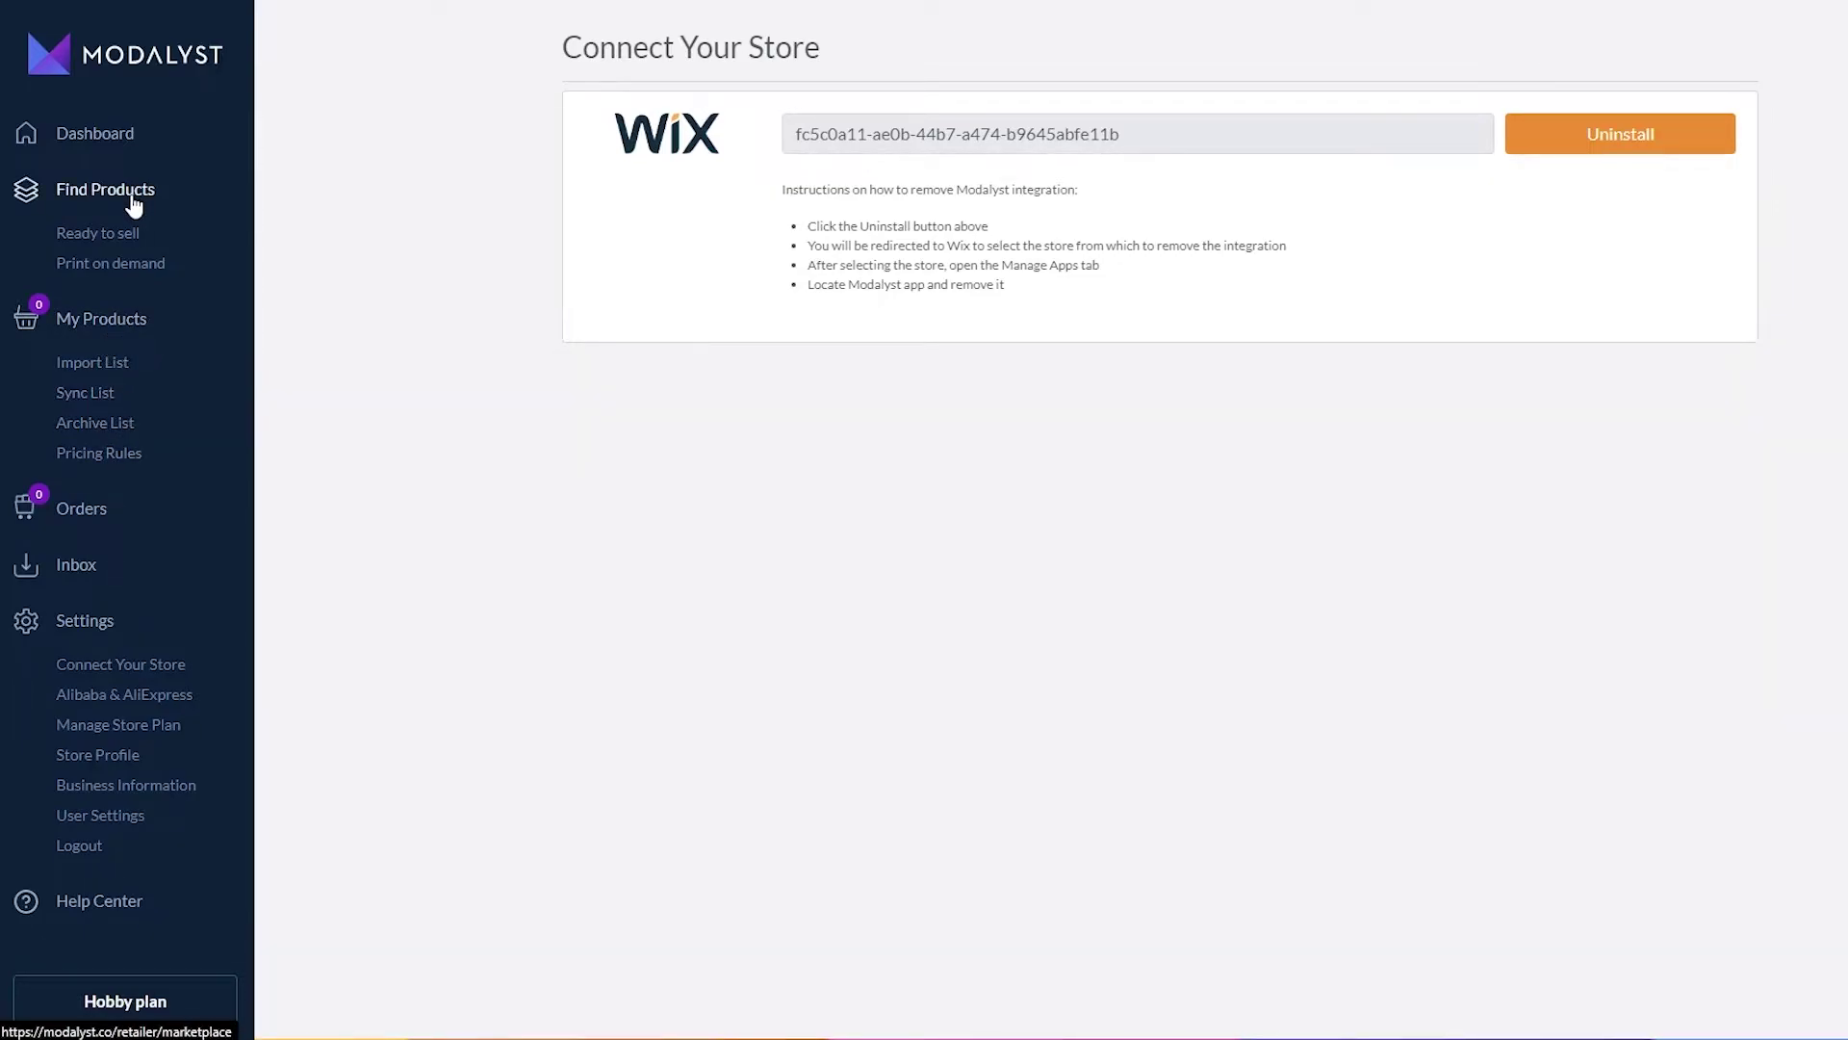
Open the Ready to sell catalogue and browse down the product grid
{"action": "left_click", "coordinate": [132, 204]}
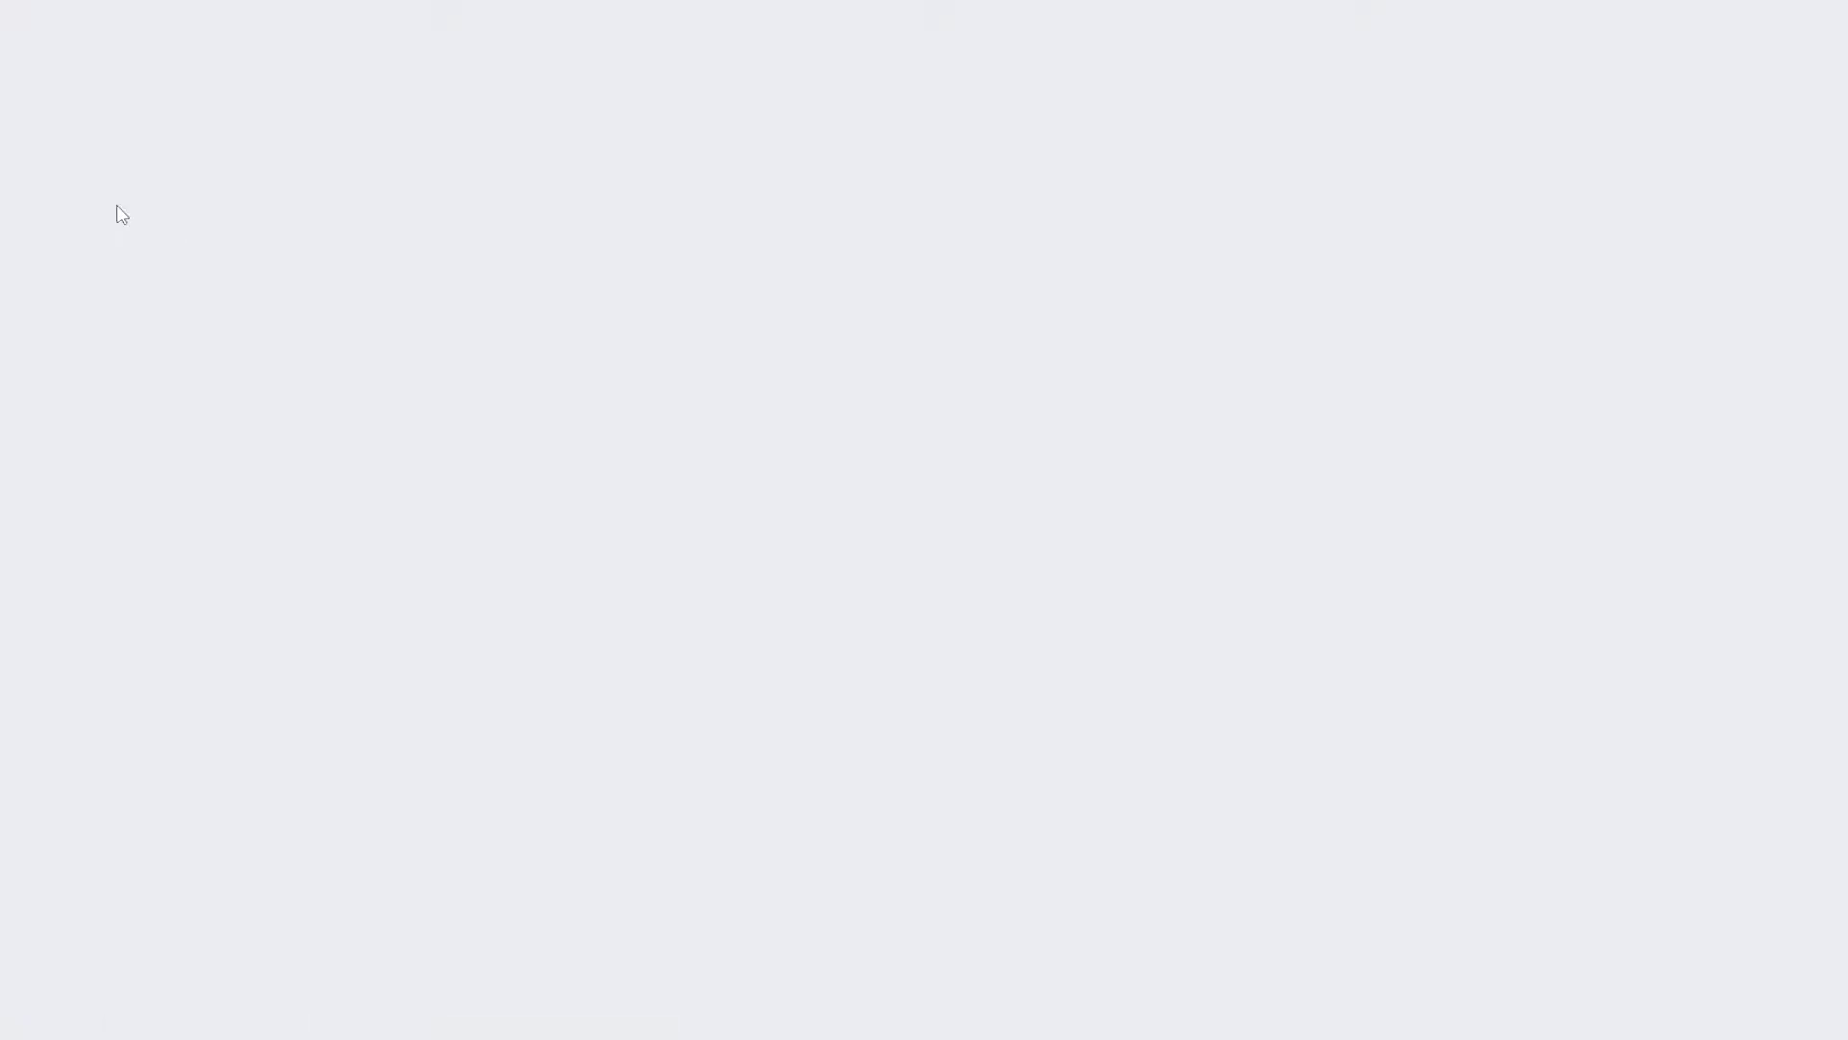
{"action": "scroll", "coordinate": [412, 297], "scroll_direction": "down", "scroll_amount": 2}
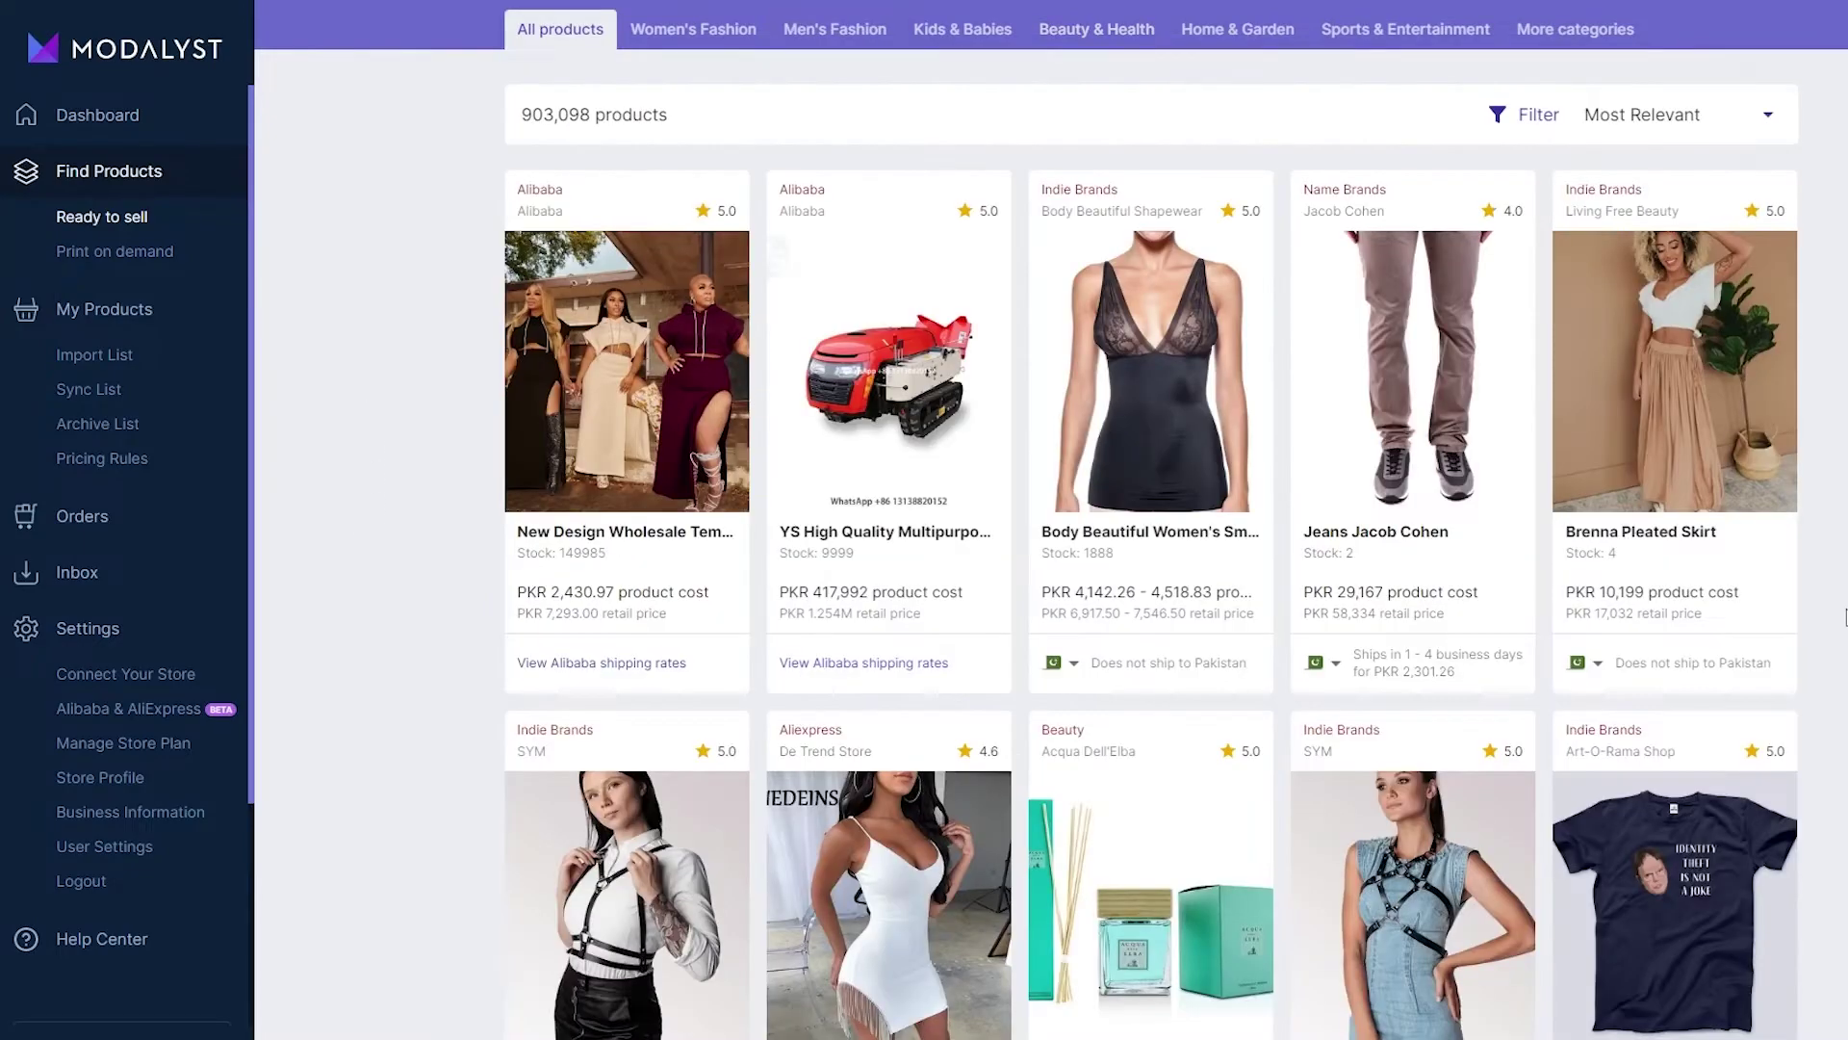
{"action": "scroll", "coordinate": [492, 484], "scroll_direction": "down", "scroll_amount": 5}
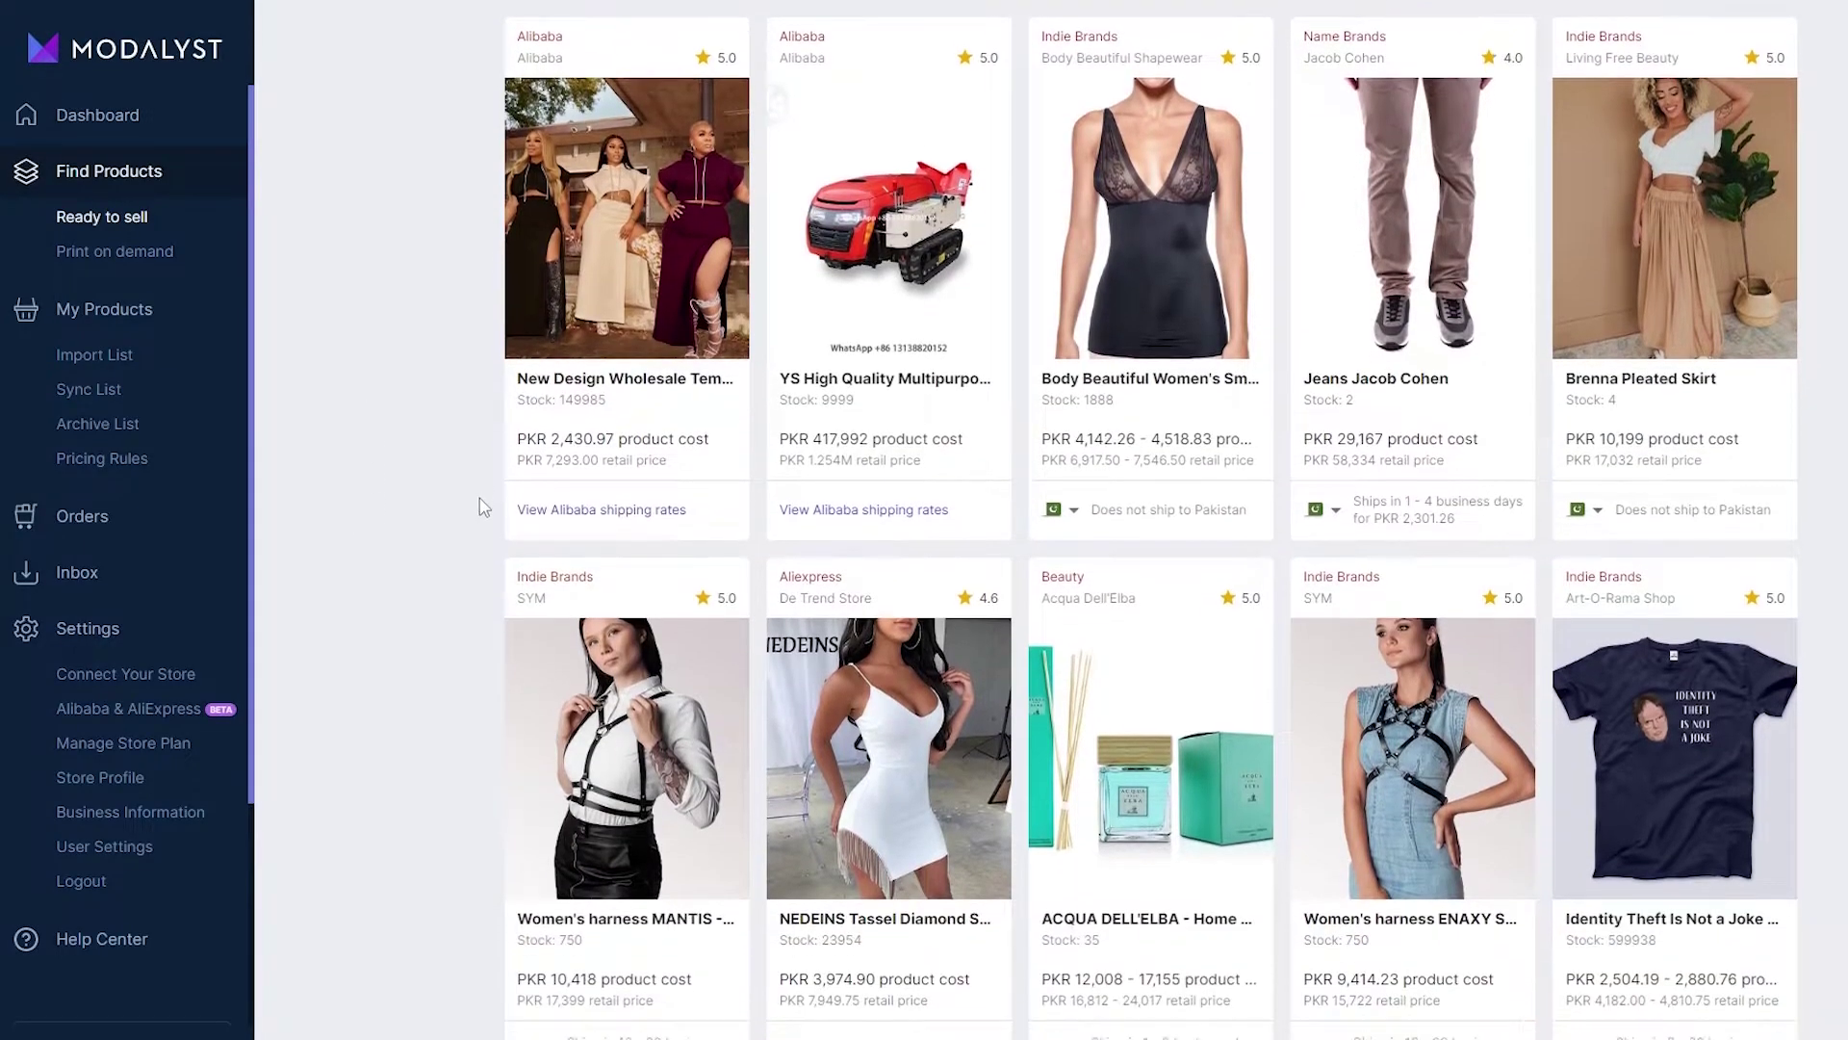
{"action": "scroll", "coordinate": [486, 517], "scroll_direction": "down", "scroll_amount": 5}
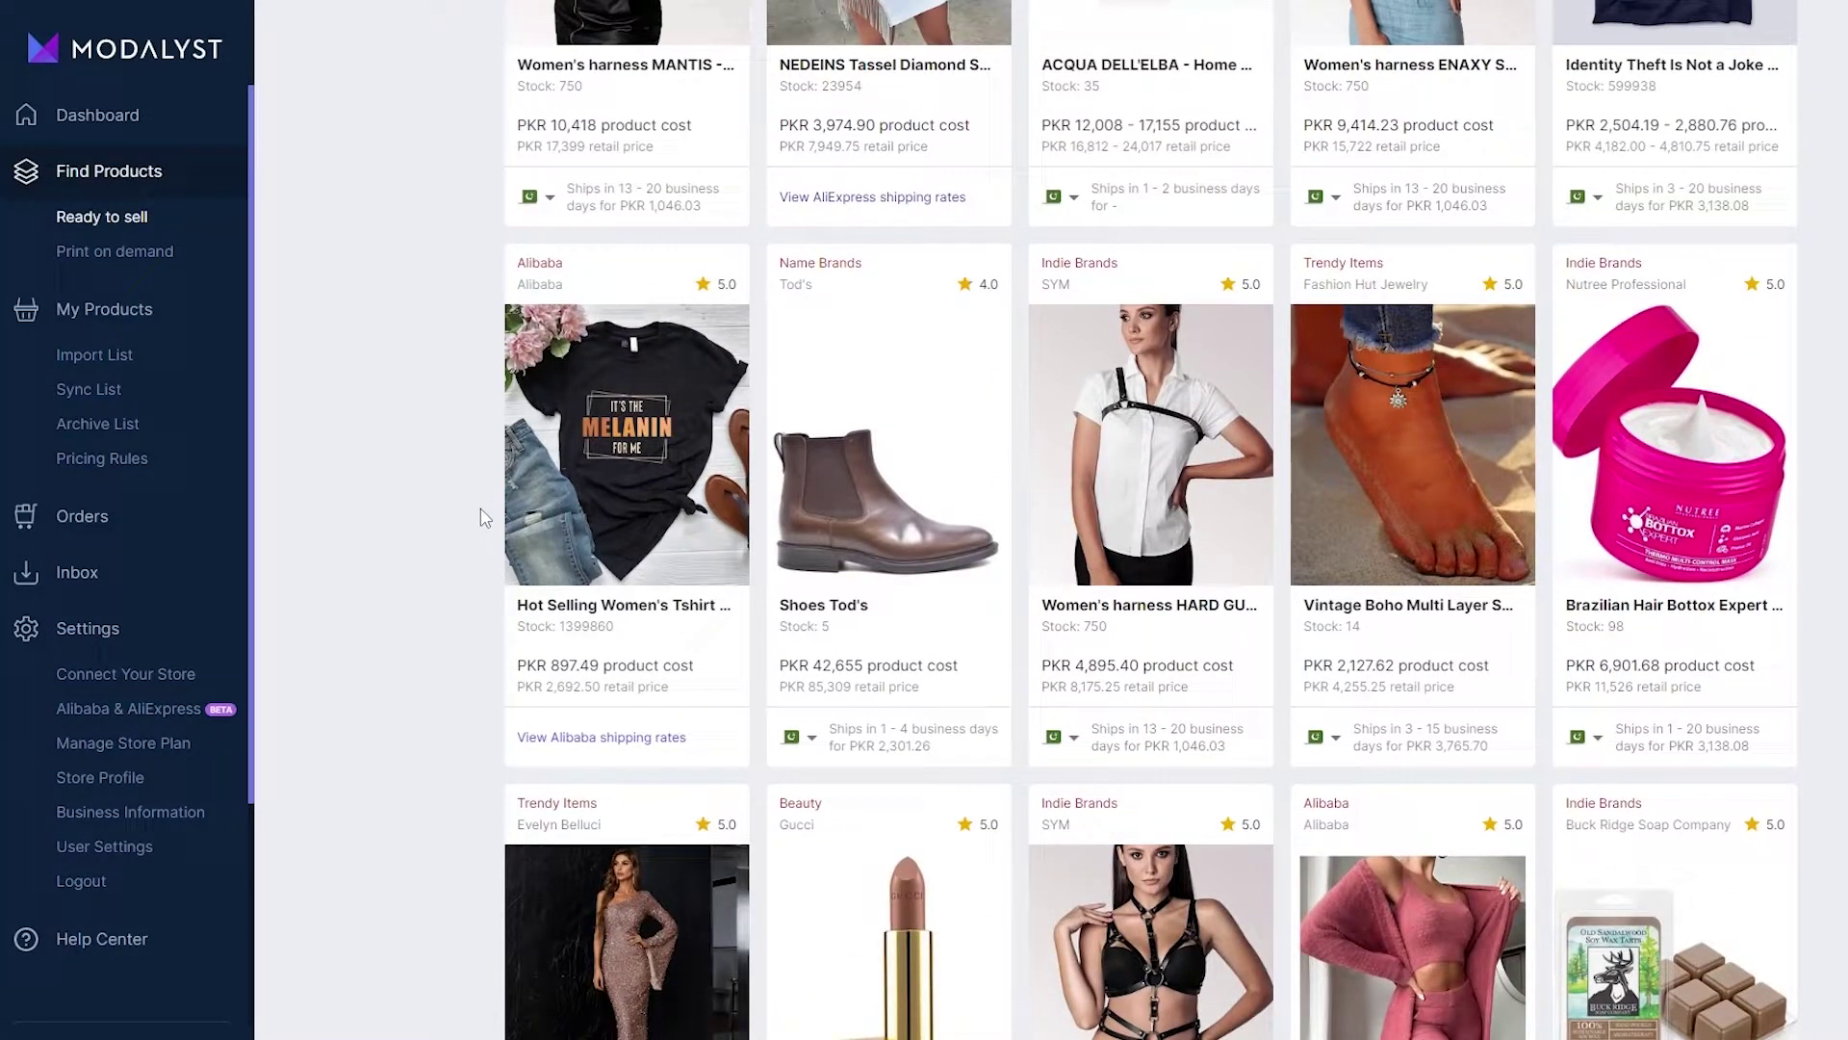
{"action": "scroll", "coordinate": [484, 517], "scroll_direction": "down", "scroll_amount": 15}
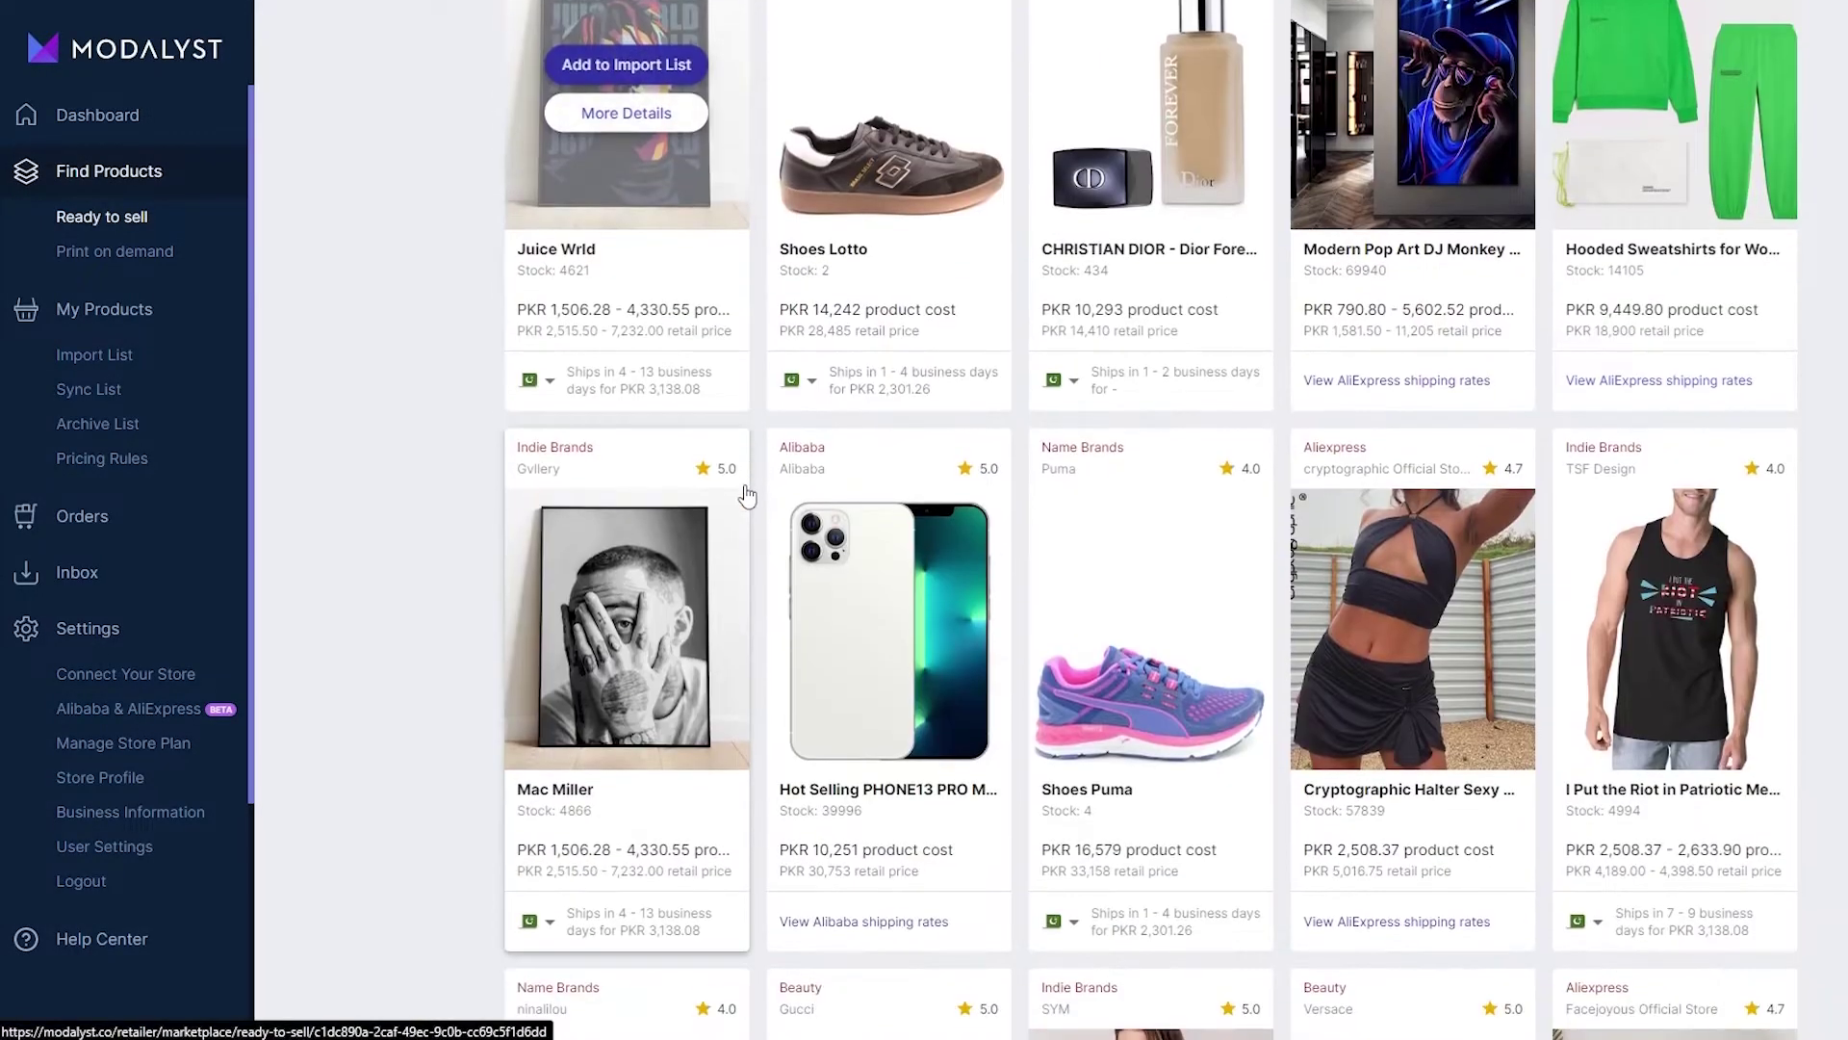
{"action": "scroll", "coordinate": [747, 494], "scroll_direction": "down", "scroll_amount": 9}
Find the Champagne Gold Gown and add it to the Import List
{"action": "scroll", "coordinate": [1104, 765], "scroll_direction": "up", "scroll_amount": 11}
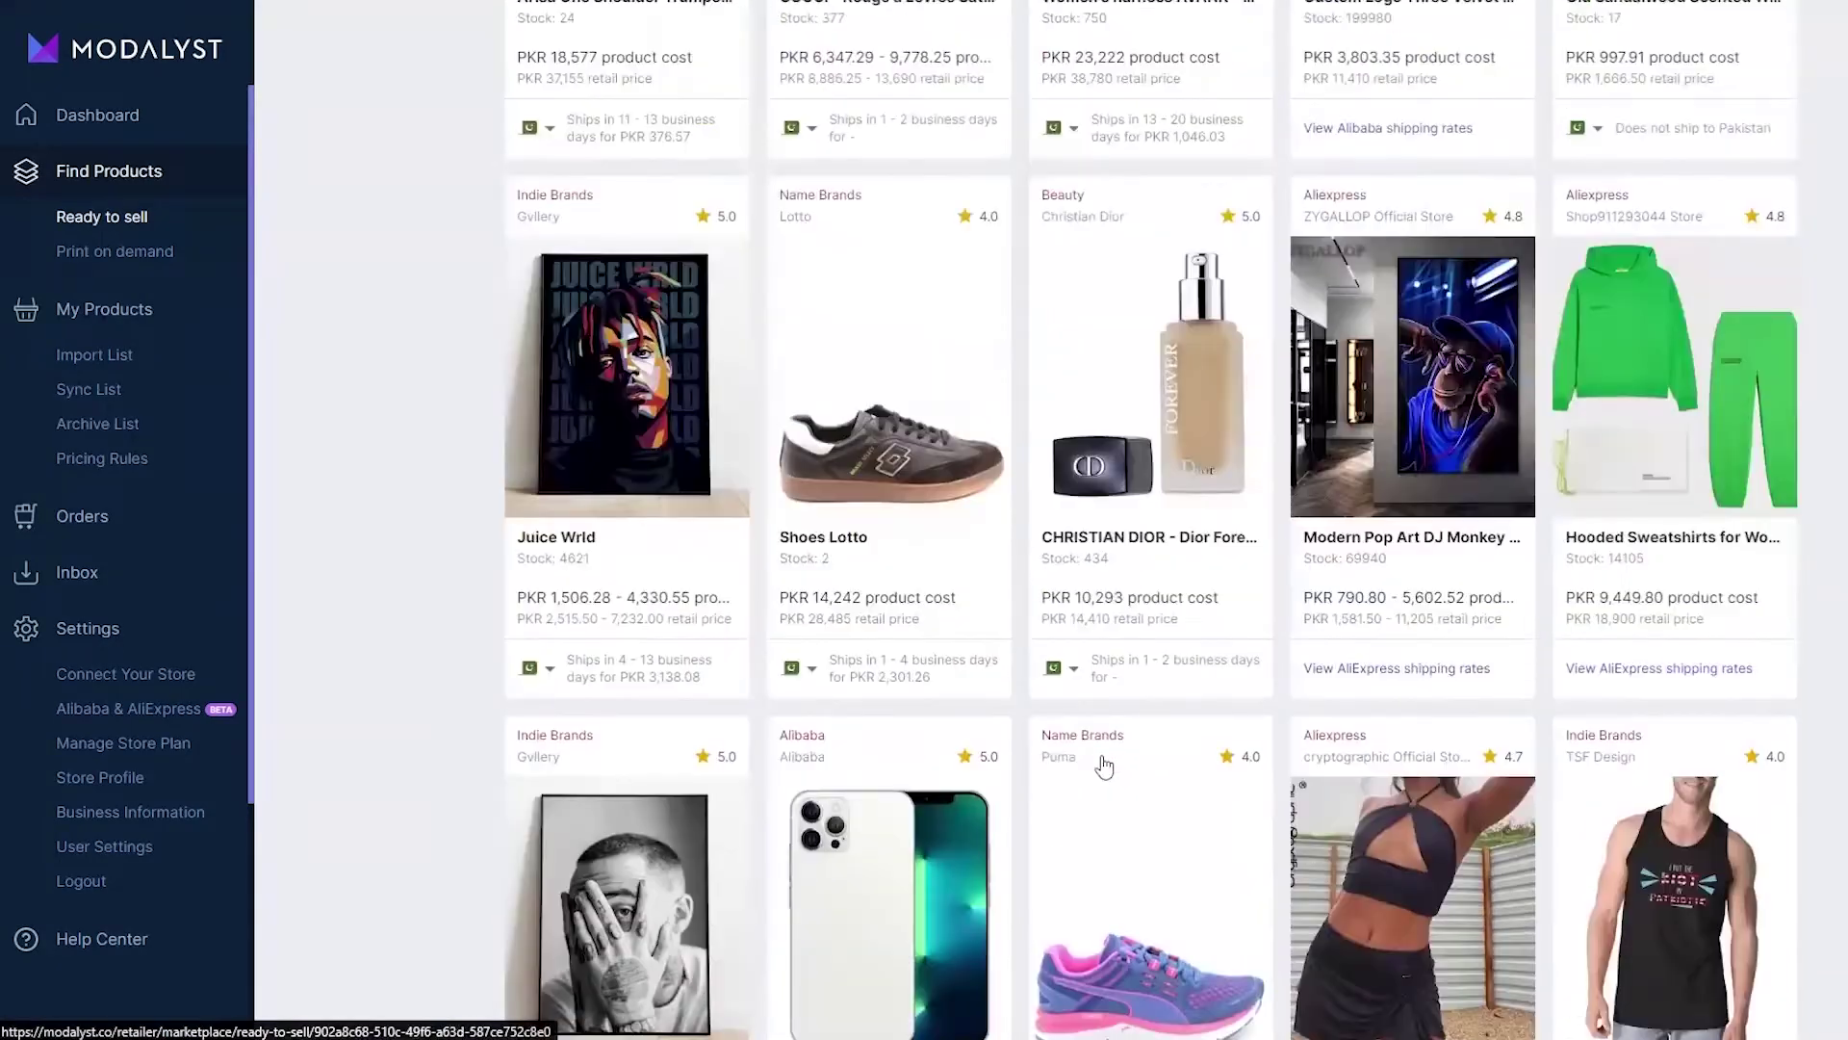
{"action": "scroll", "coordinate": [1104, 765], "scroll_direction": "up", "scroll_amount": 15}
{"action": "scroll", "coordinate": [1066, 770], "scroll_direction": "down", "scroll_amount": 3}
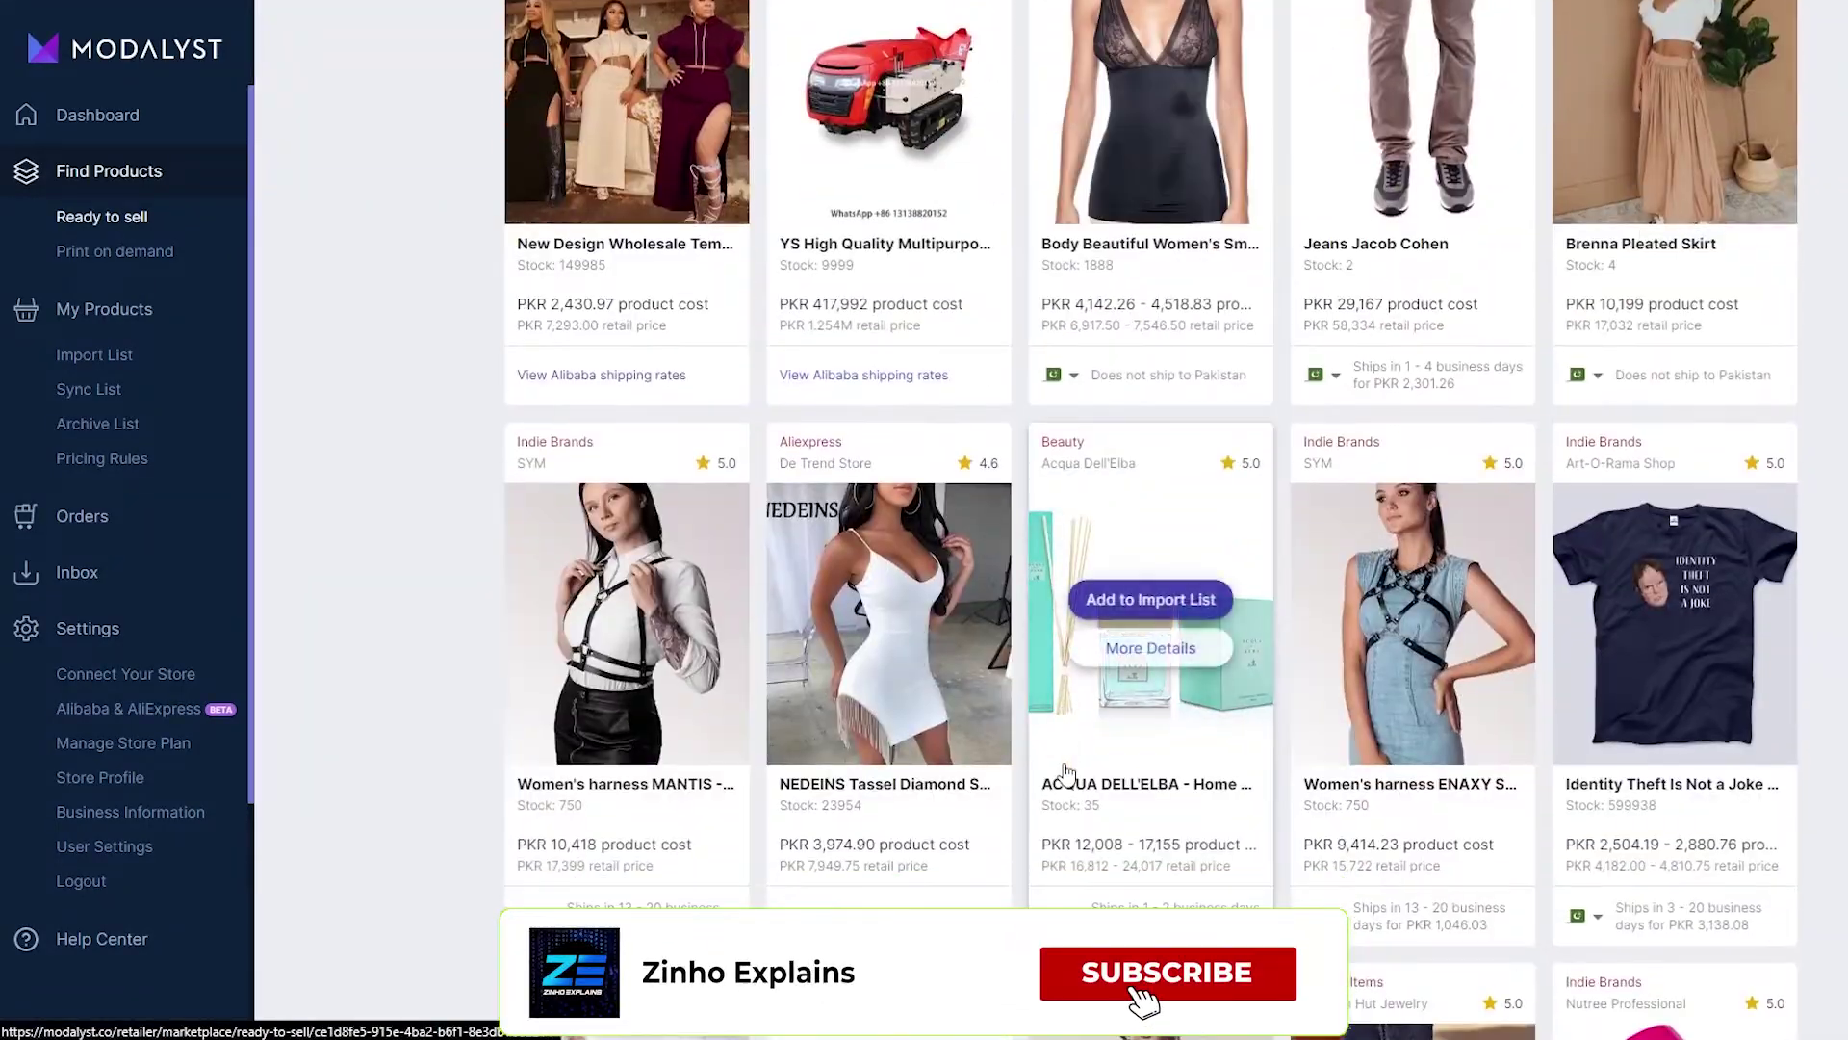
{"action": "scroll", "coordinate": [1066, 770], "scroll_direction": "down", "scroll_amount": 10}
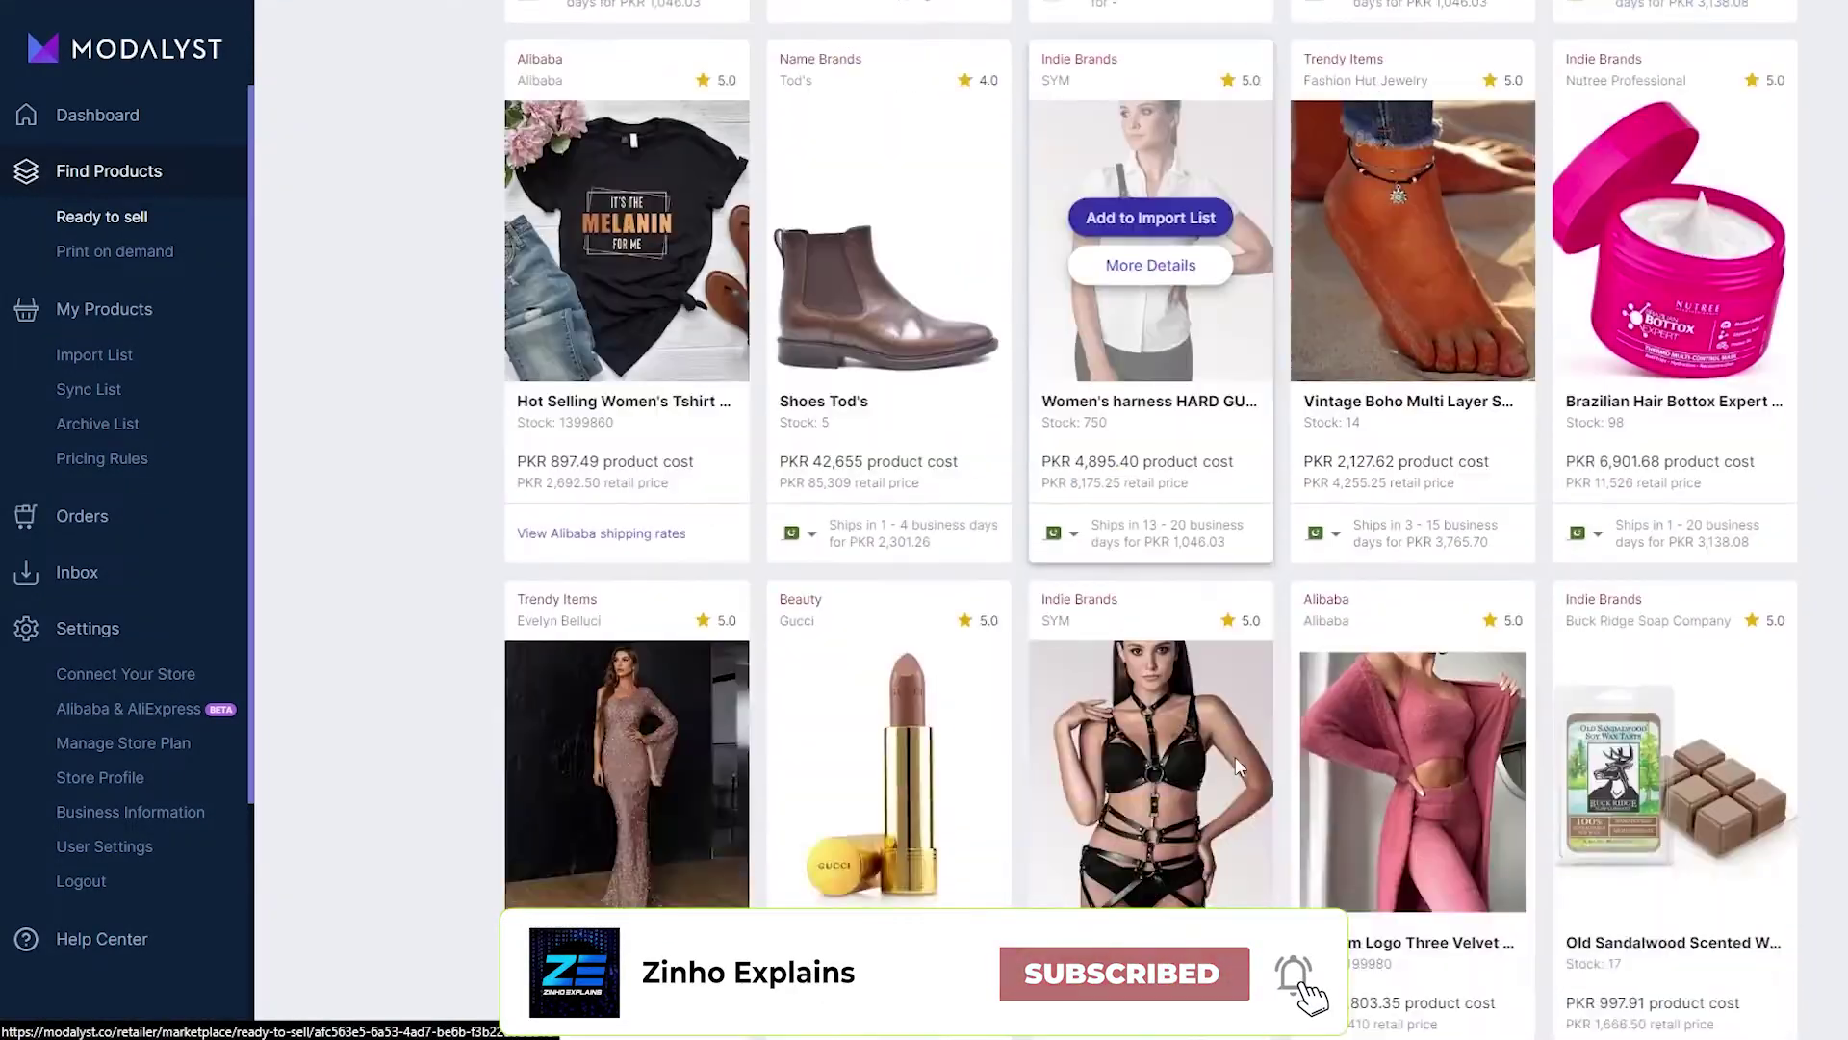
{"action": "scroll", "coordinate": [1236, 760], "scroll_direction": "down", "scroll_amount": 15}
{"action": "scroll", "coordinate": [1240, 766], "scroll_direction": "up", "scroll_amount": 3}
{"action": "scroll", "coordinate": [1242, 770], "scroll_direction": "down", "scroll_amount": 3}
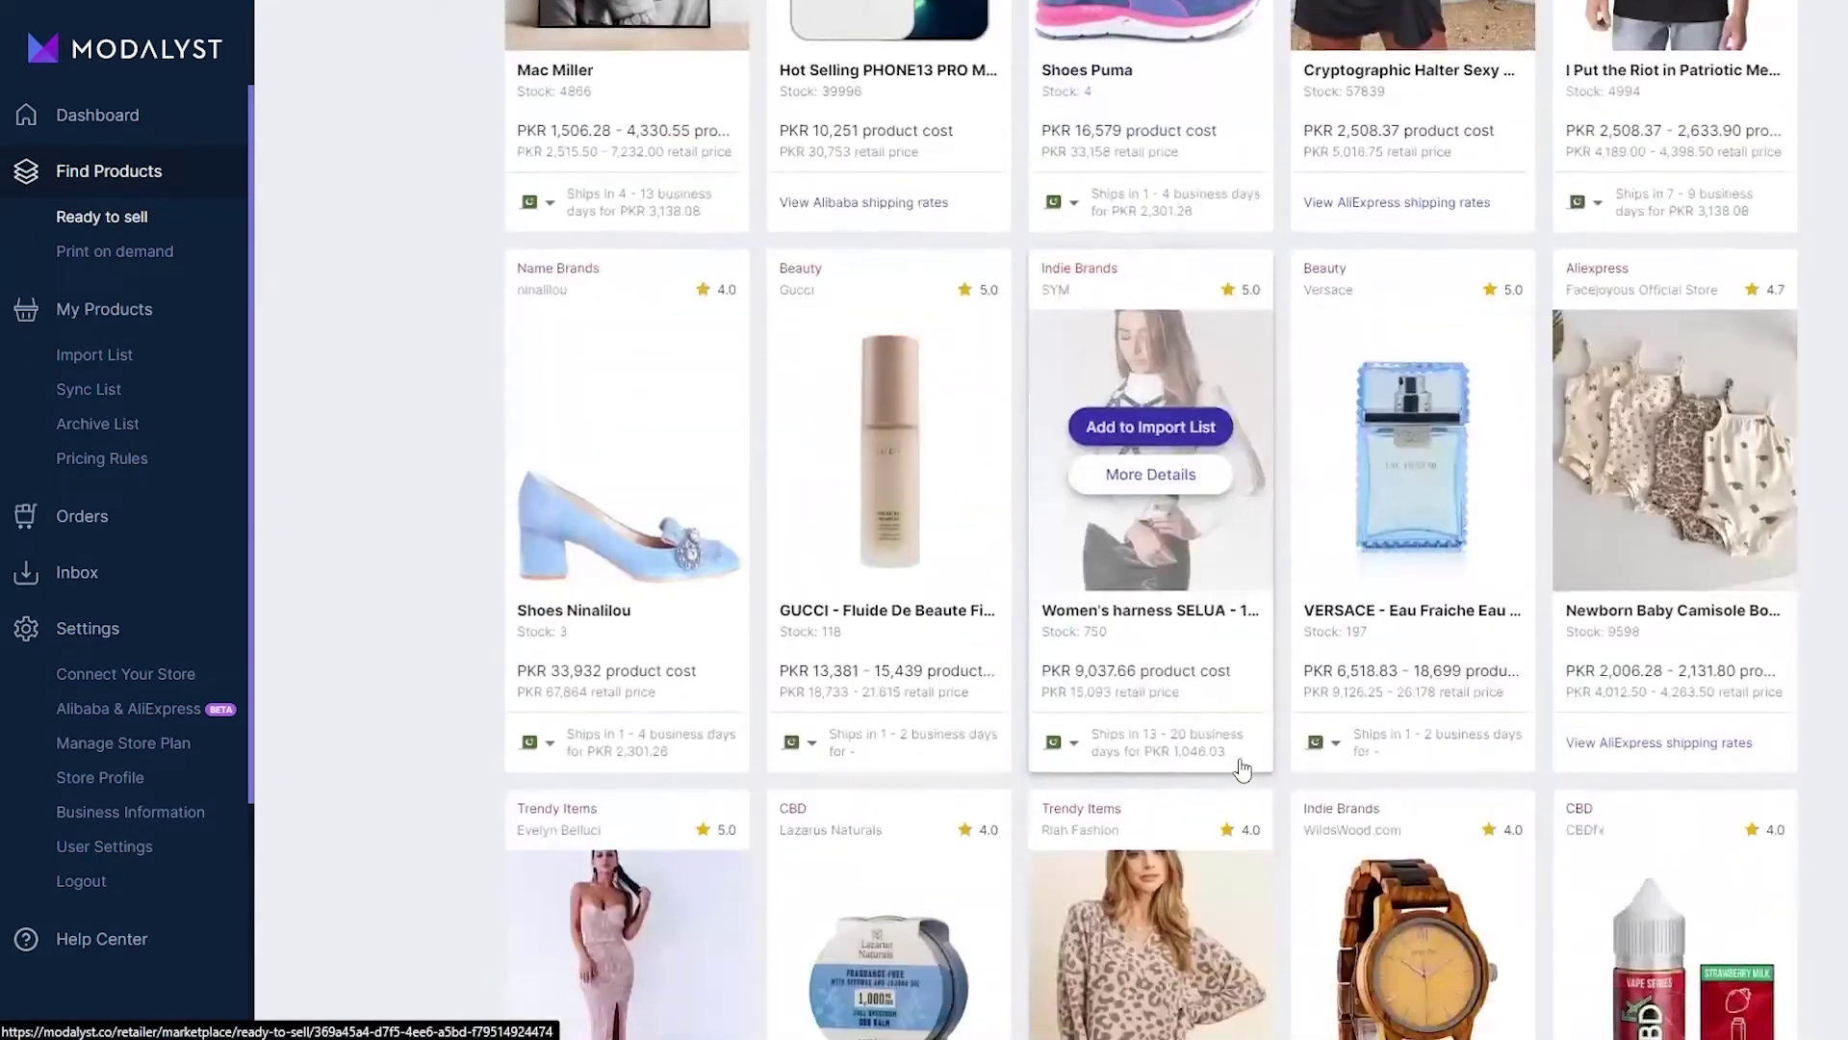
{"action": "scroll", "coordinate": [1242, 767], "scroll_direction": "down", "scroll_amount": 5}
{"action": "mouse_move", "coordinate": [1188, 612]}
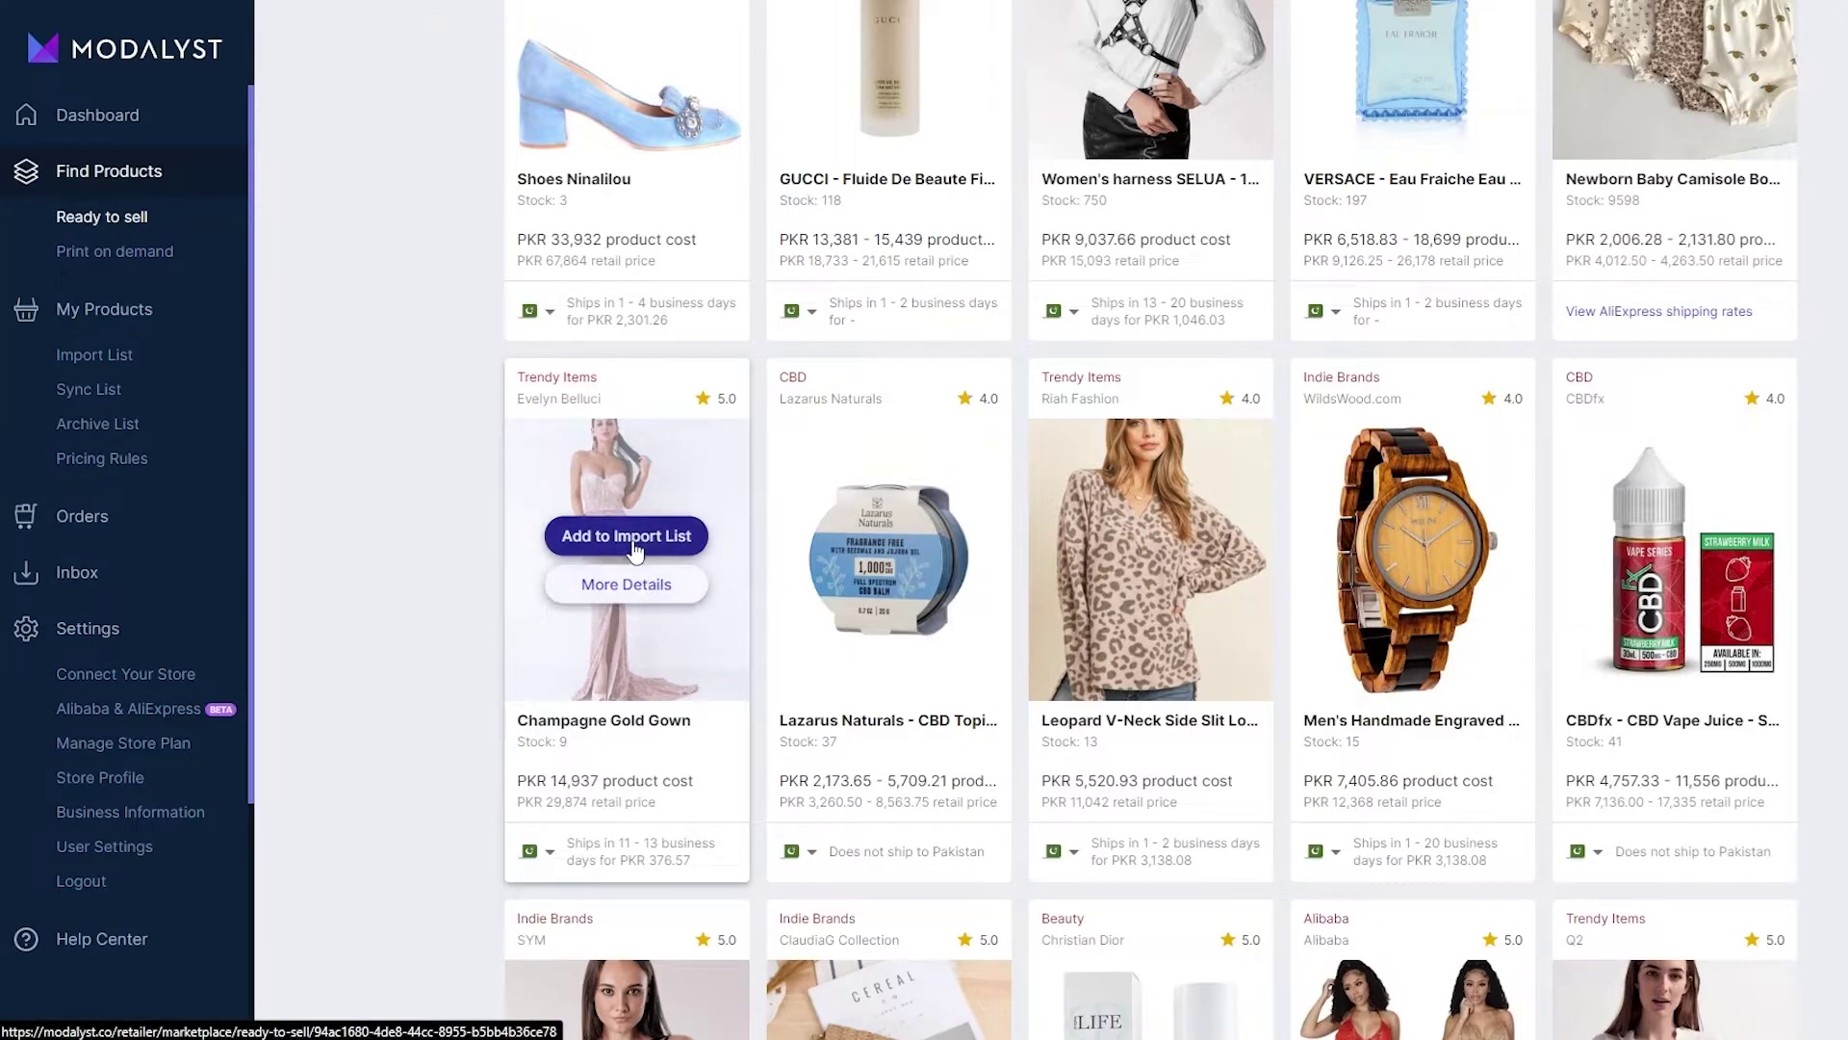
{"action": "left_click", "coordinate": [633, 545]}
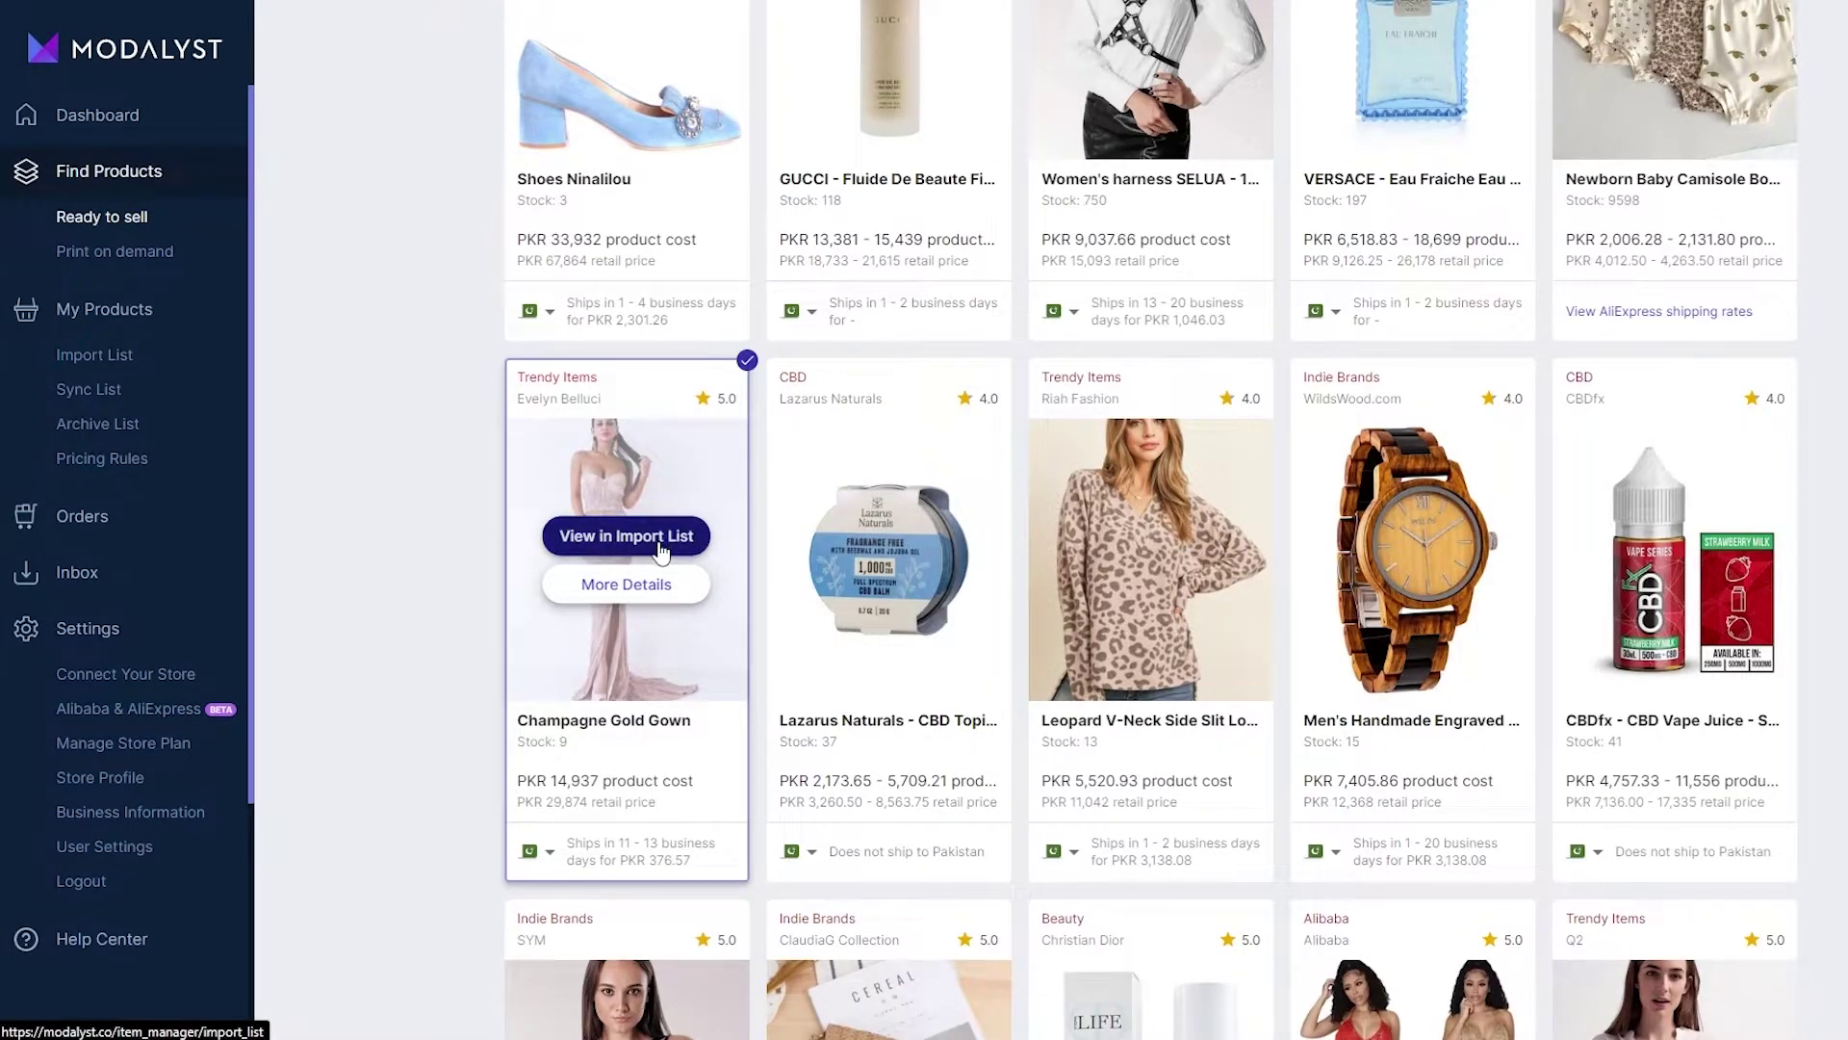
Select the Champagne Gold Gown in the Import List and review its Description, Variants and Pricing
{"action": "left_click", "coordinate": [95, 356]}
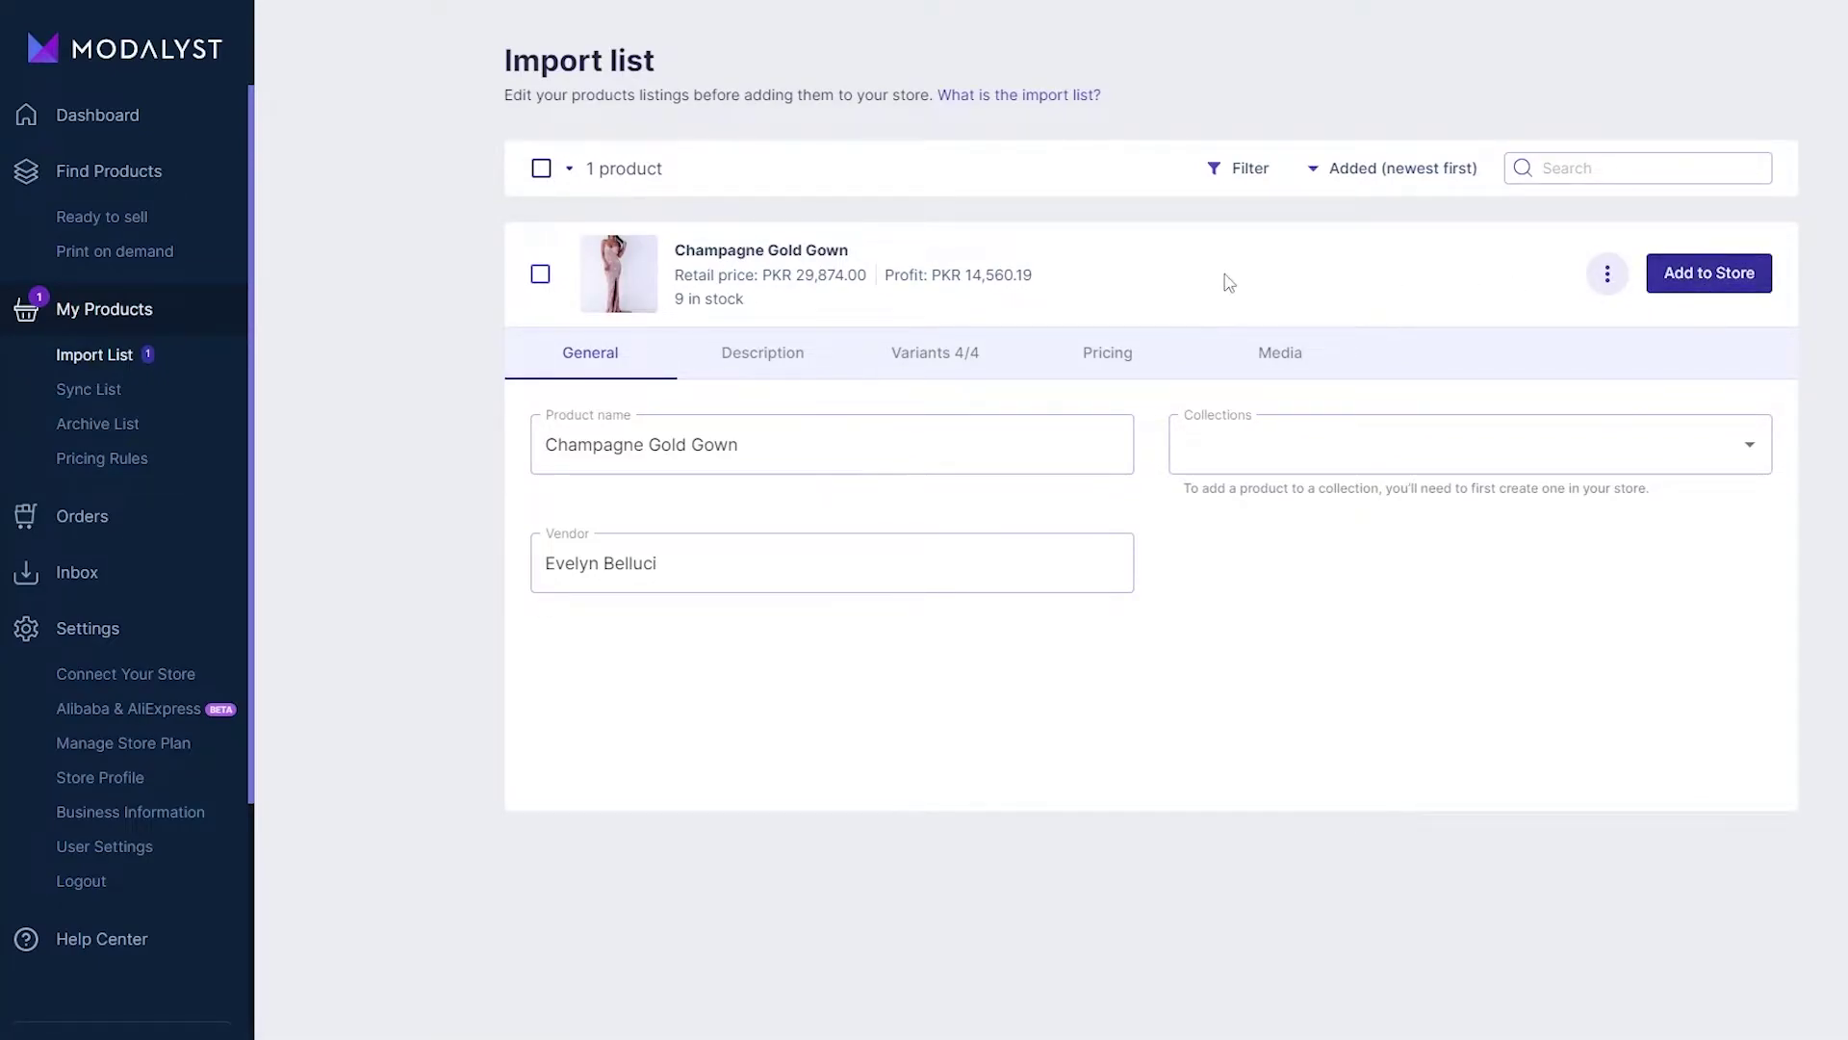
{"action": "left_click", "coordinate": [539, 278]}
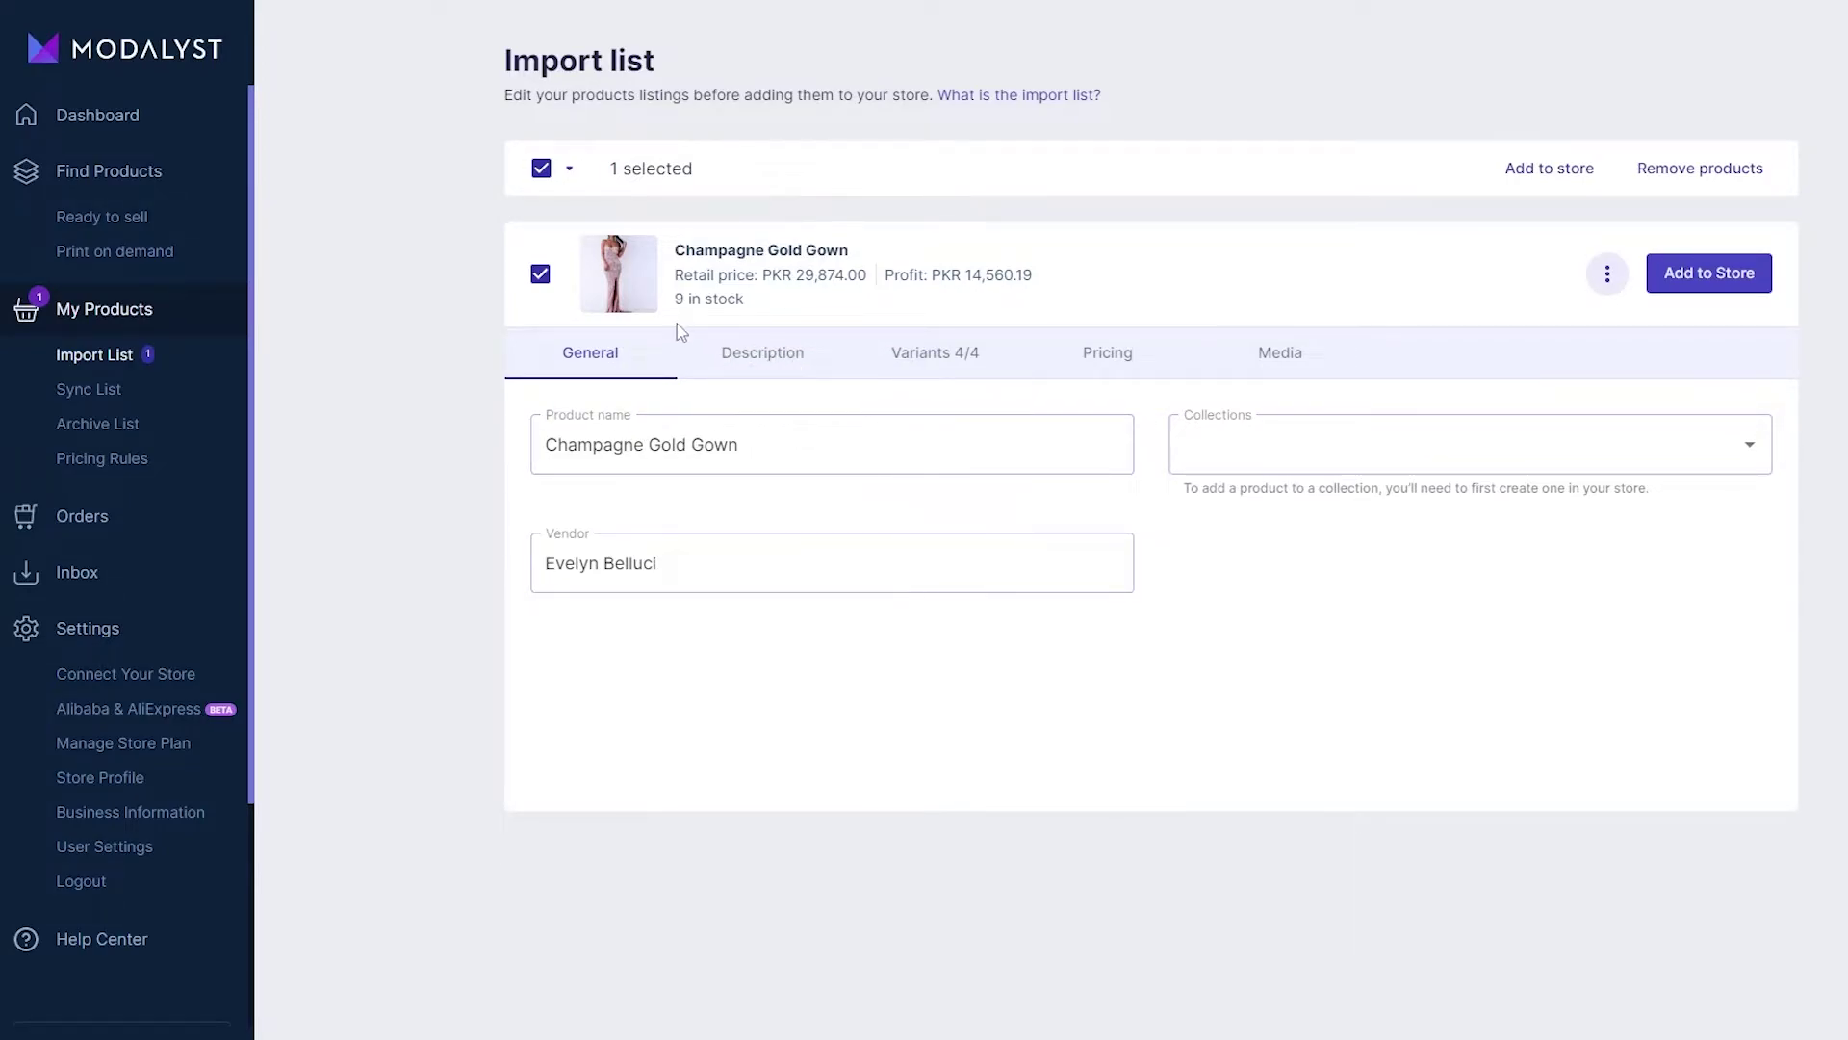
{"action": "left_click", "coordinate": [747, 373]}
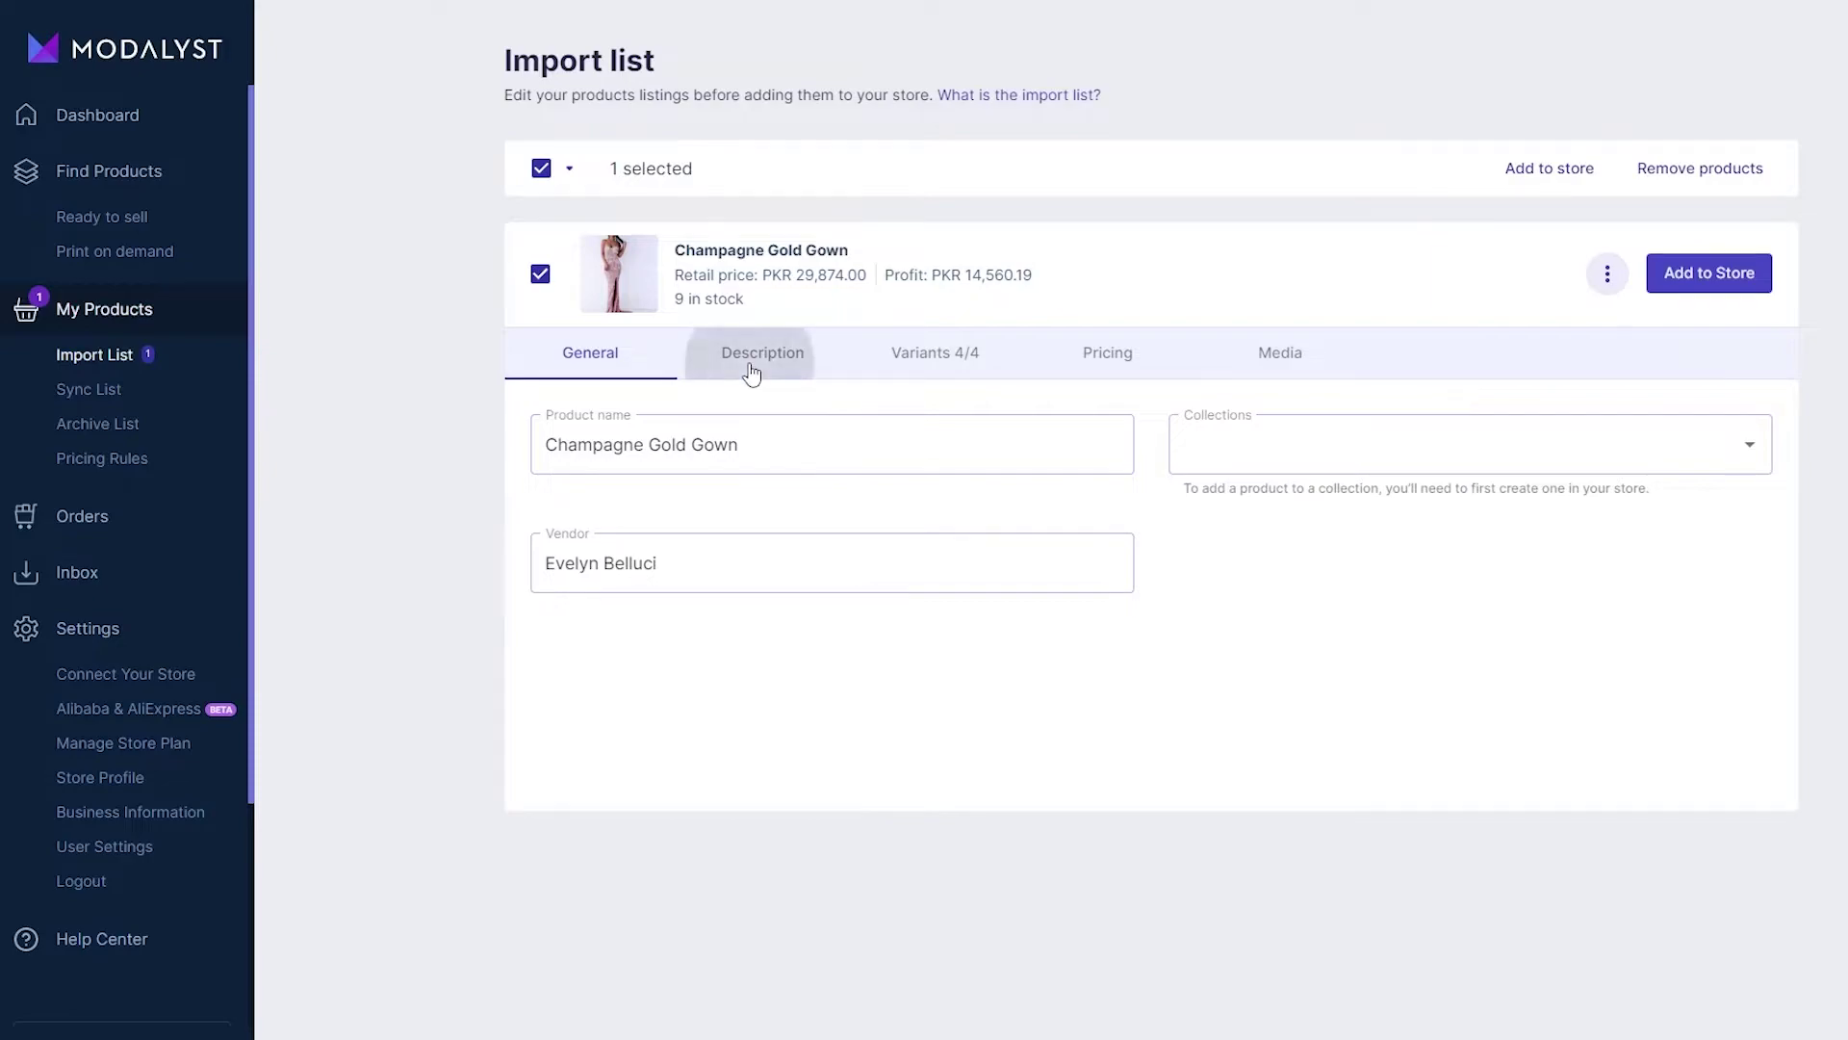
{"action": "left_click", "coordinate": [912, 380]}
{"action": "left_click", "coordinate": [1109, 362]}
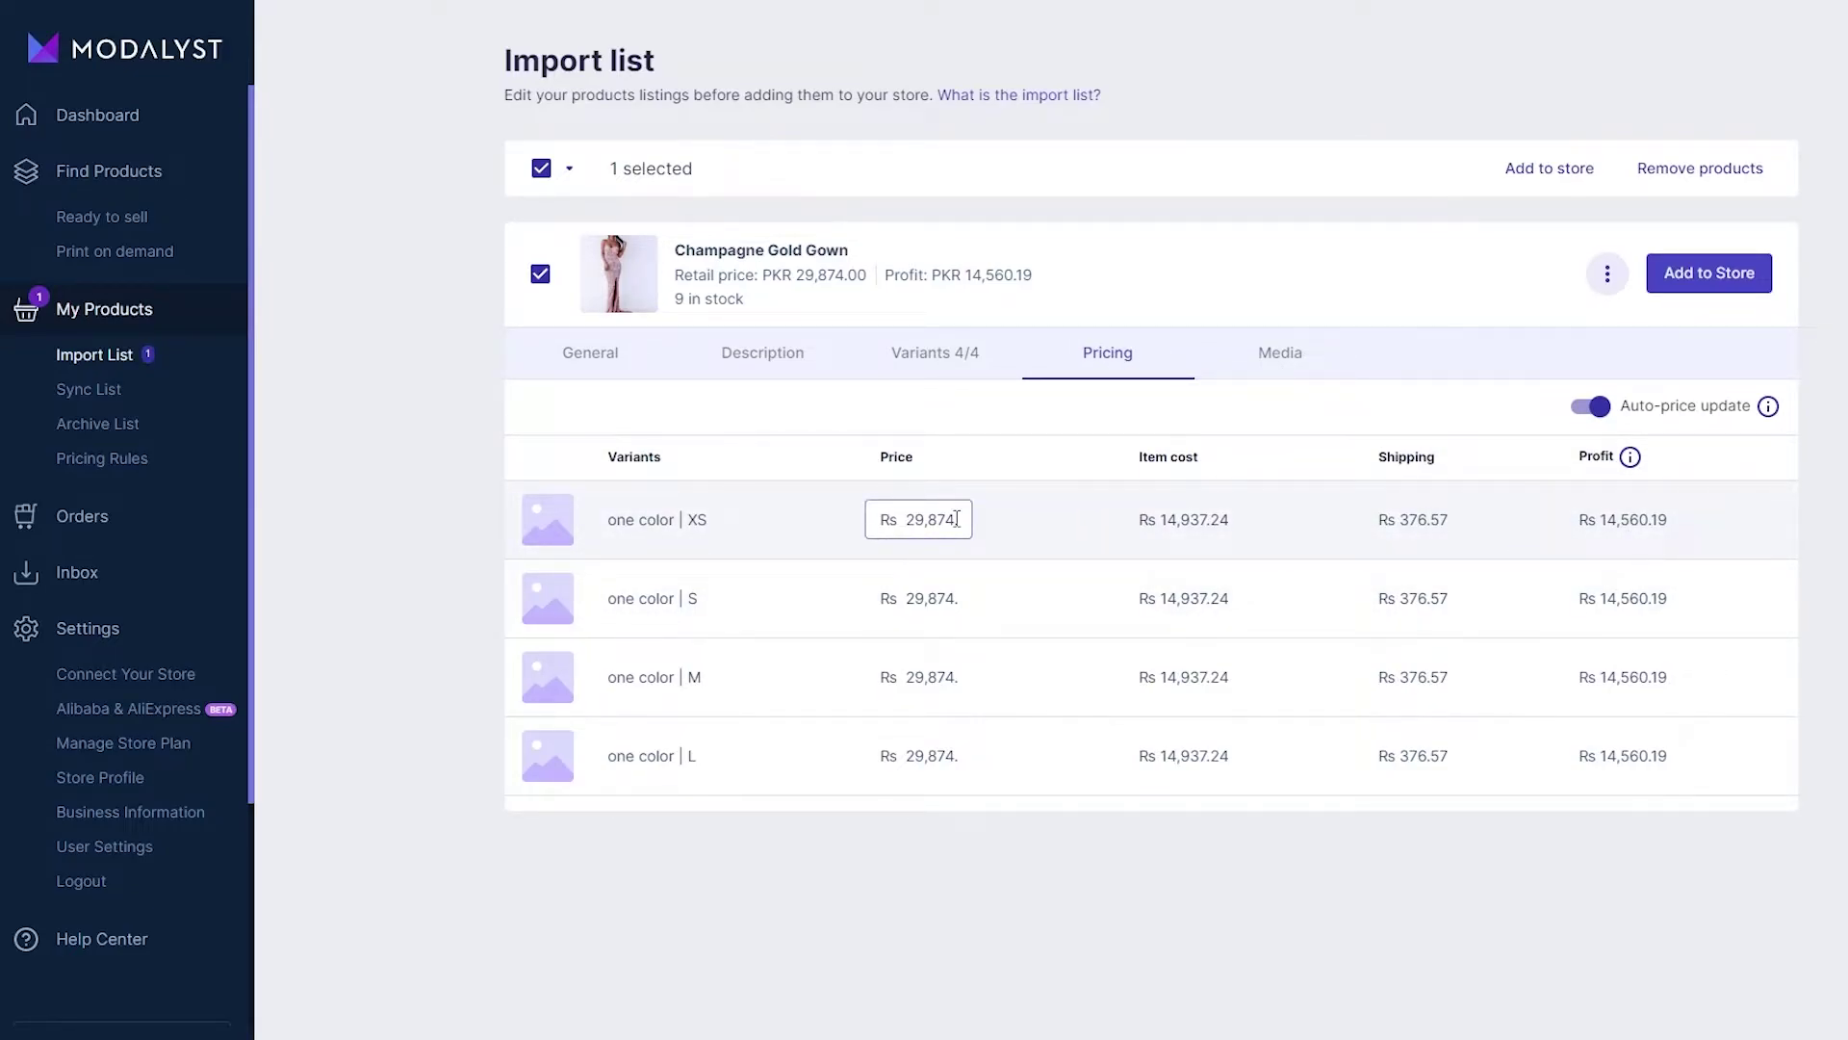
Abandon the XS price edit and push the gown to the store at its original price
{"action": "left_click_drag", "start_coordinate": [924, 518], "coordinate": [917, 514]}
{"action": "type", "text": "1"}
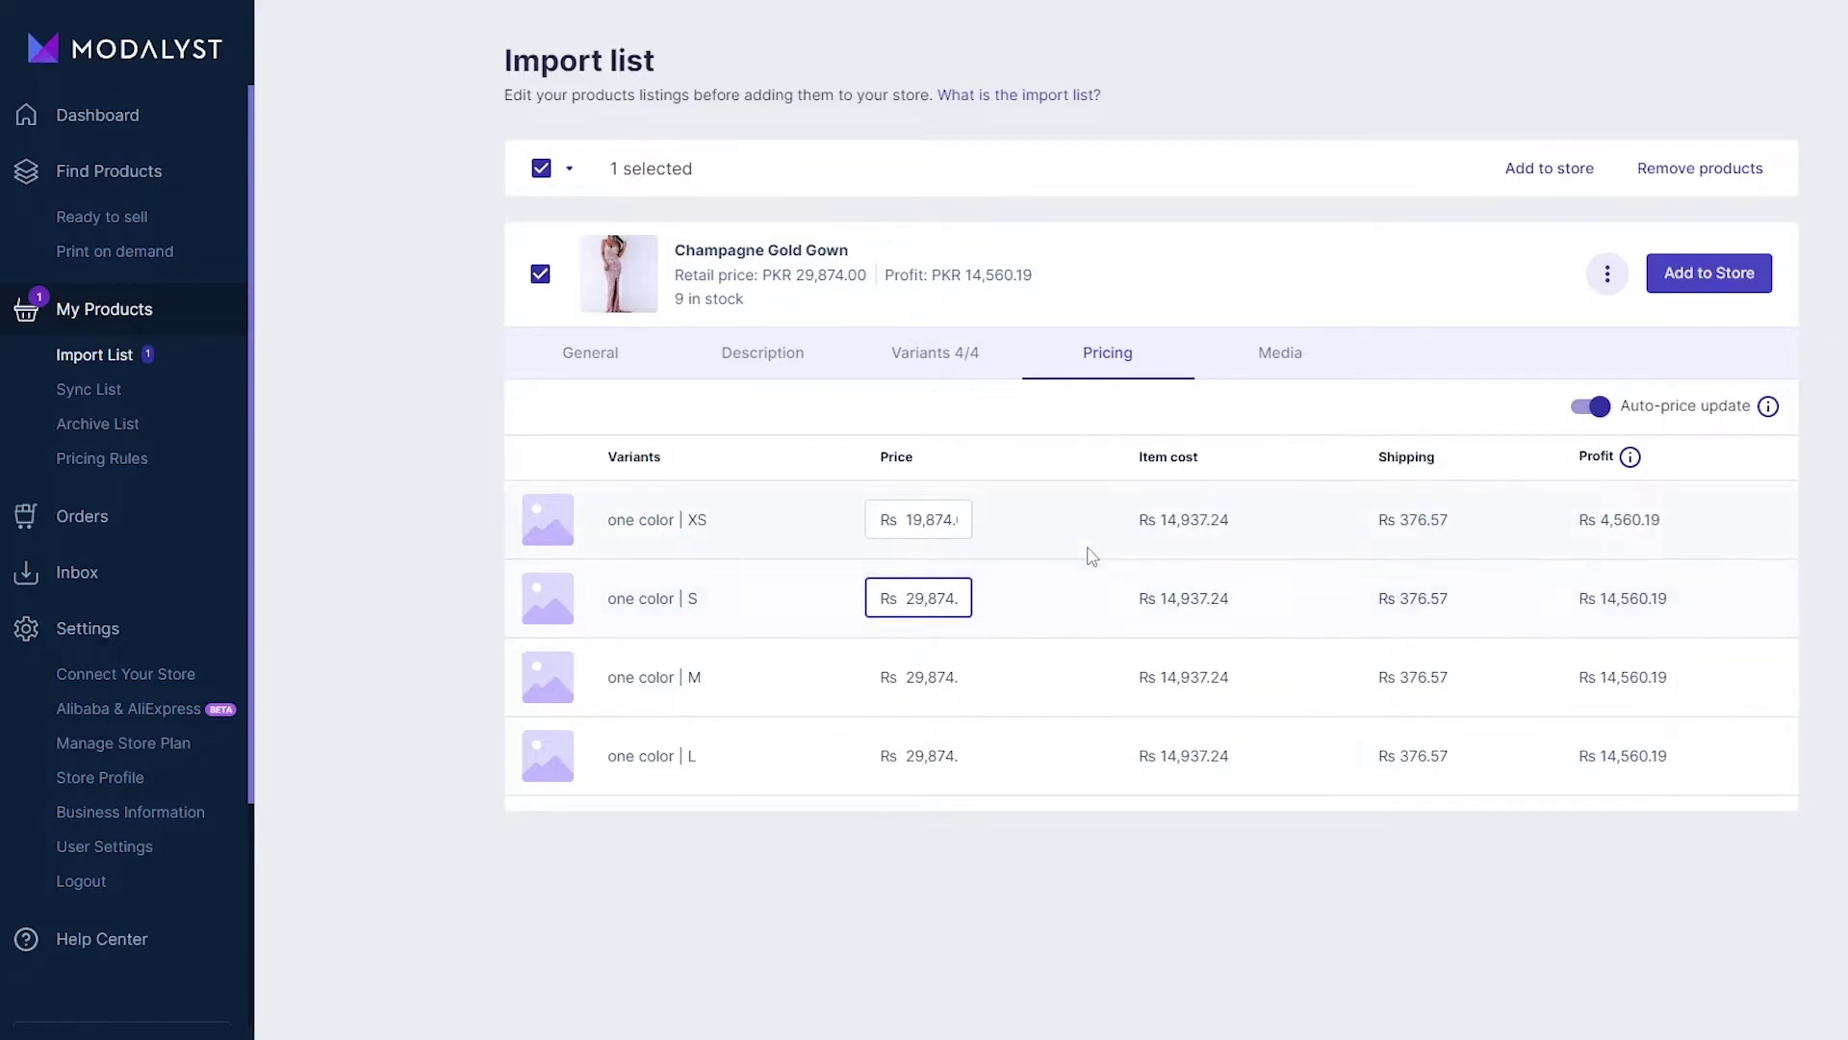
{"action": "key", "text": "Escape"}
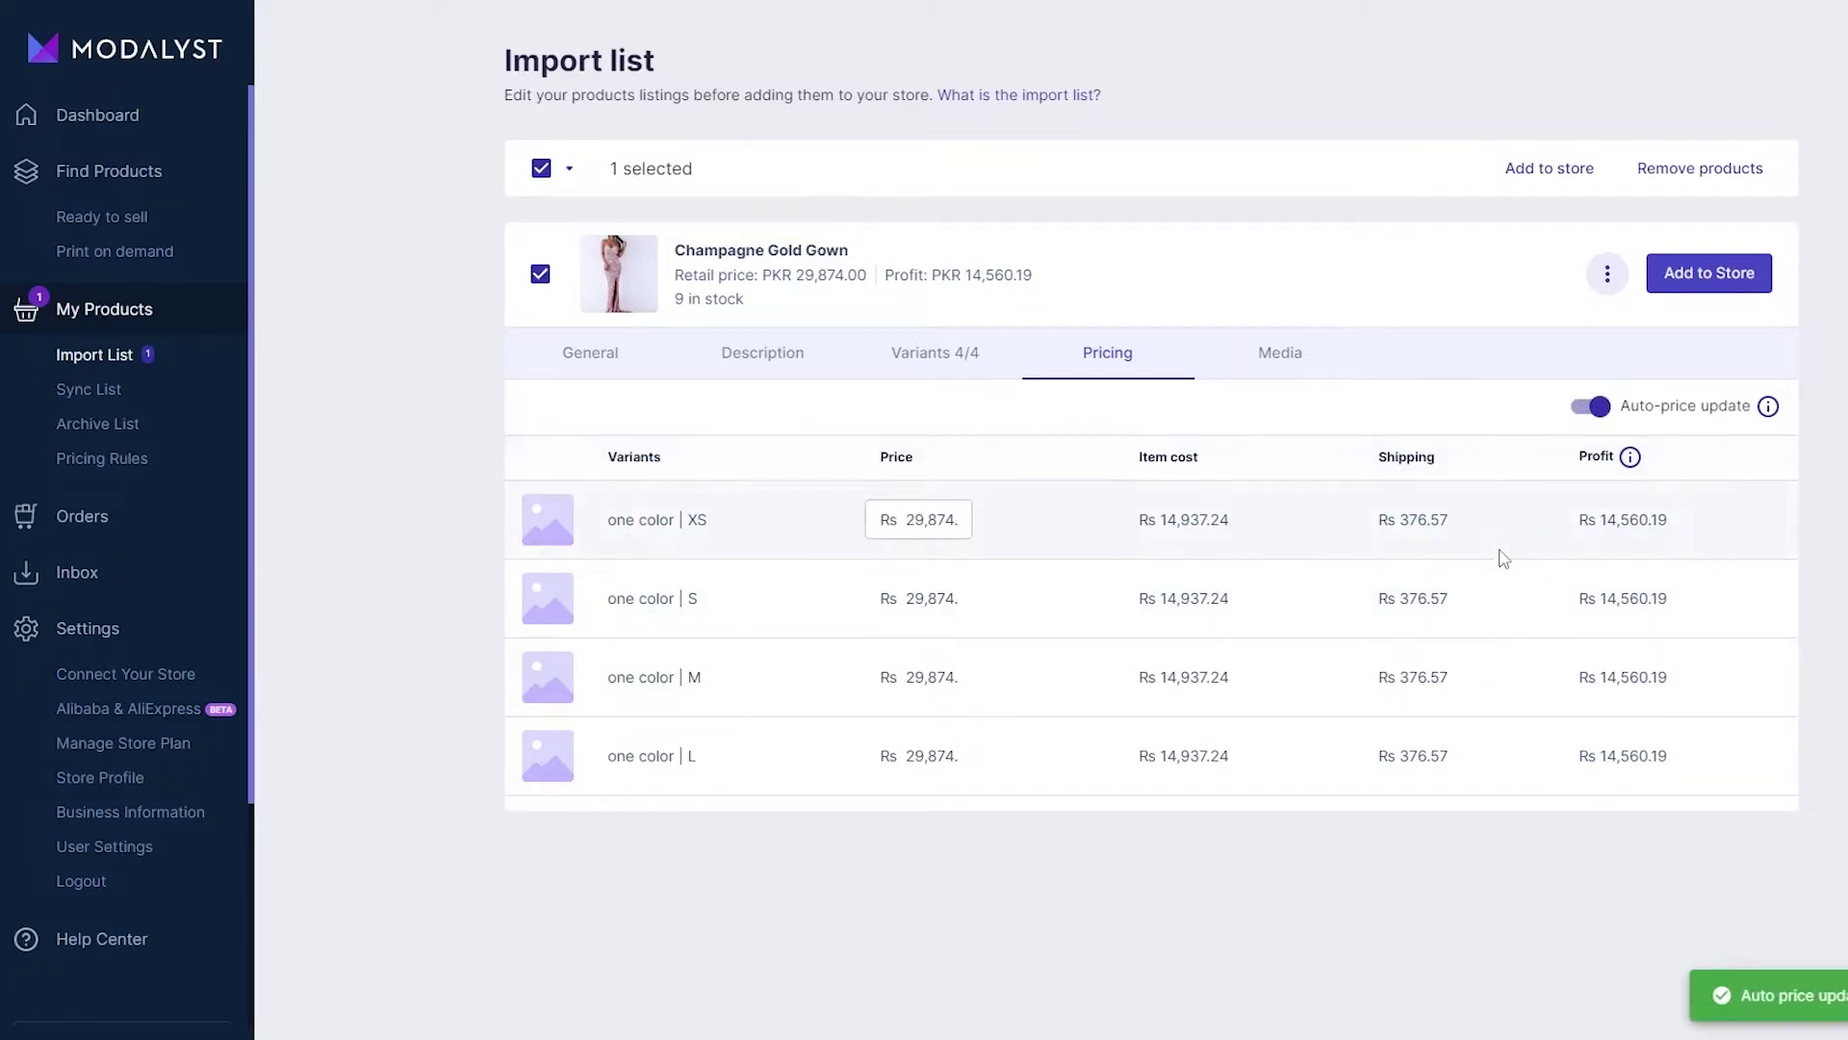
{"action": "left_click", "coordinate": [1708, 272]}
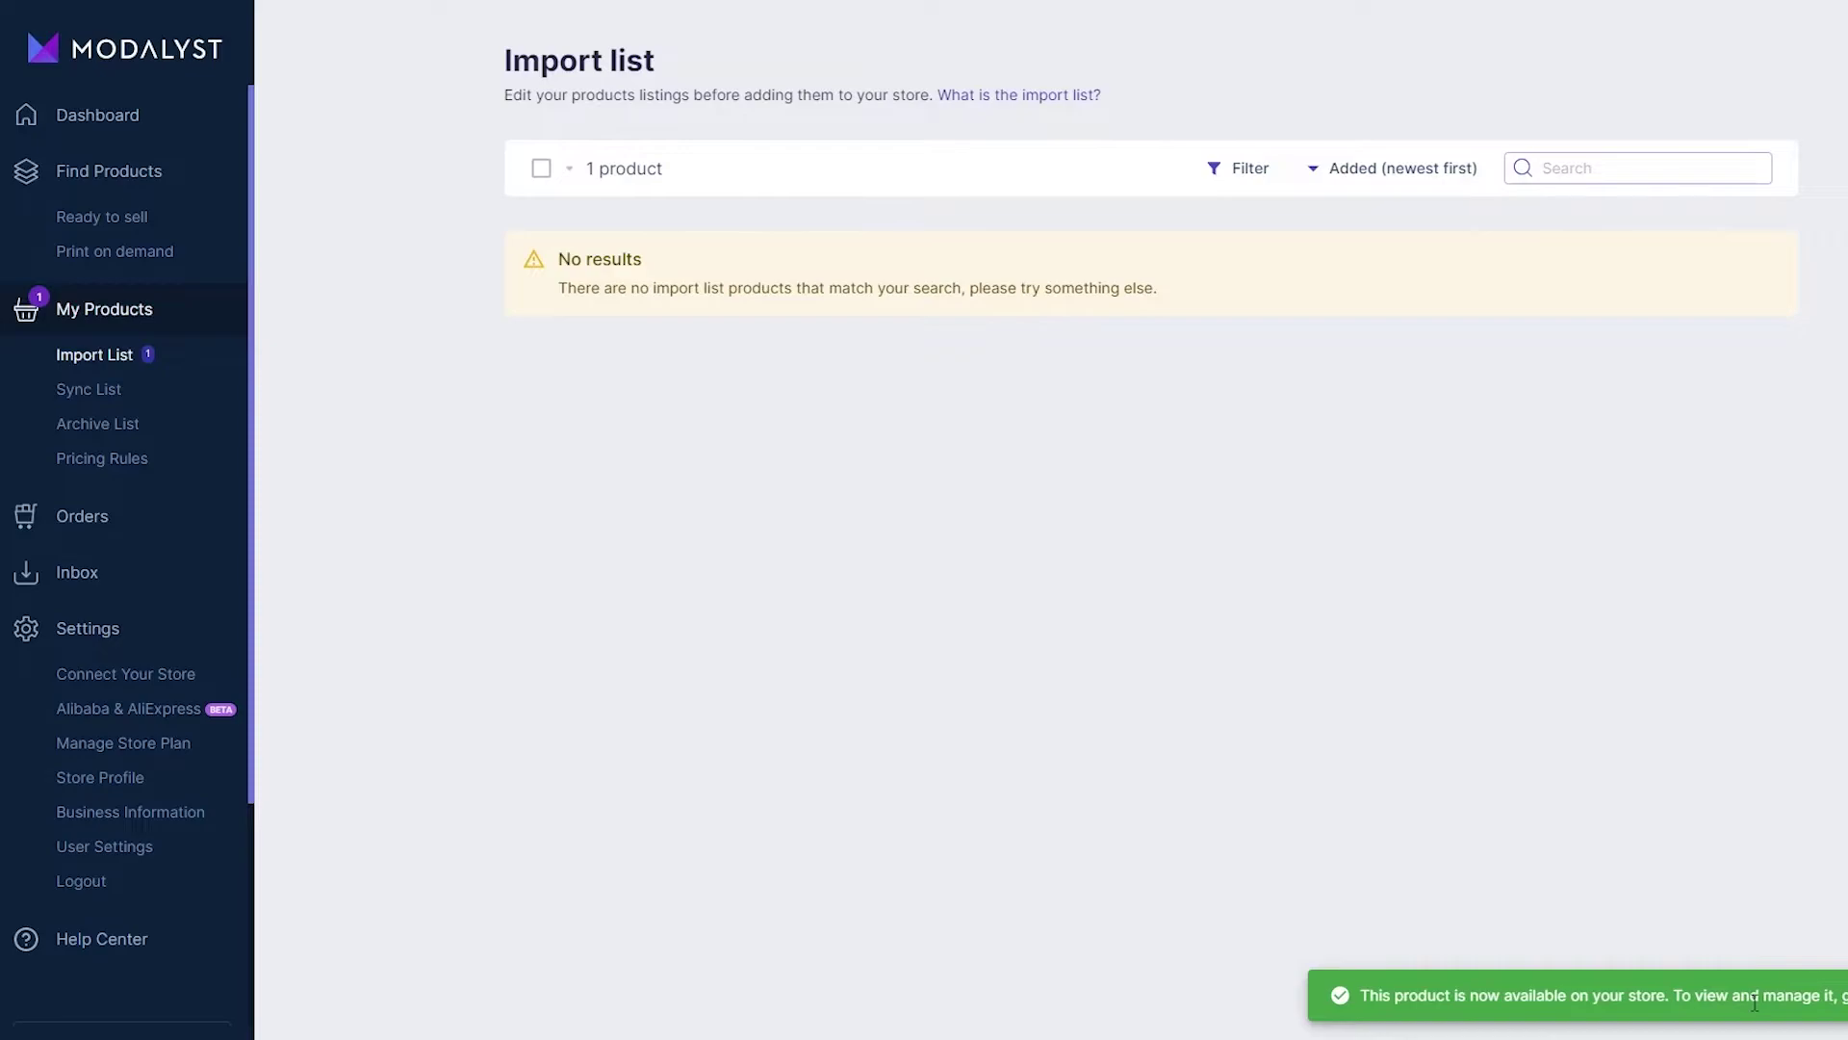
From the Sync List, go to the synced gown's Modalyst product page
{"action": "left_click", "coordinate": [107, 398]}
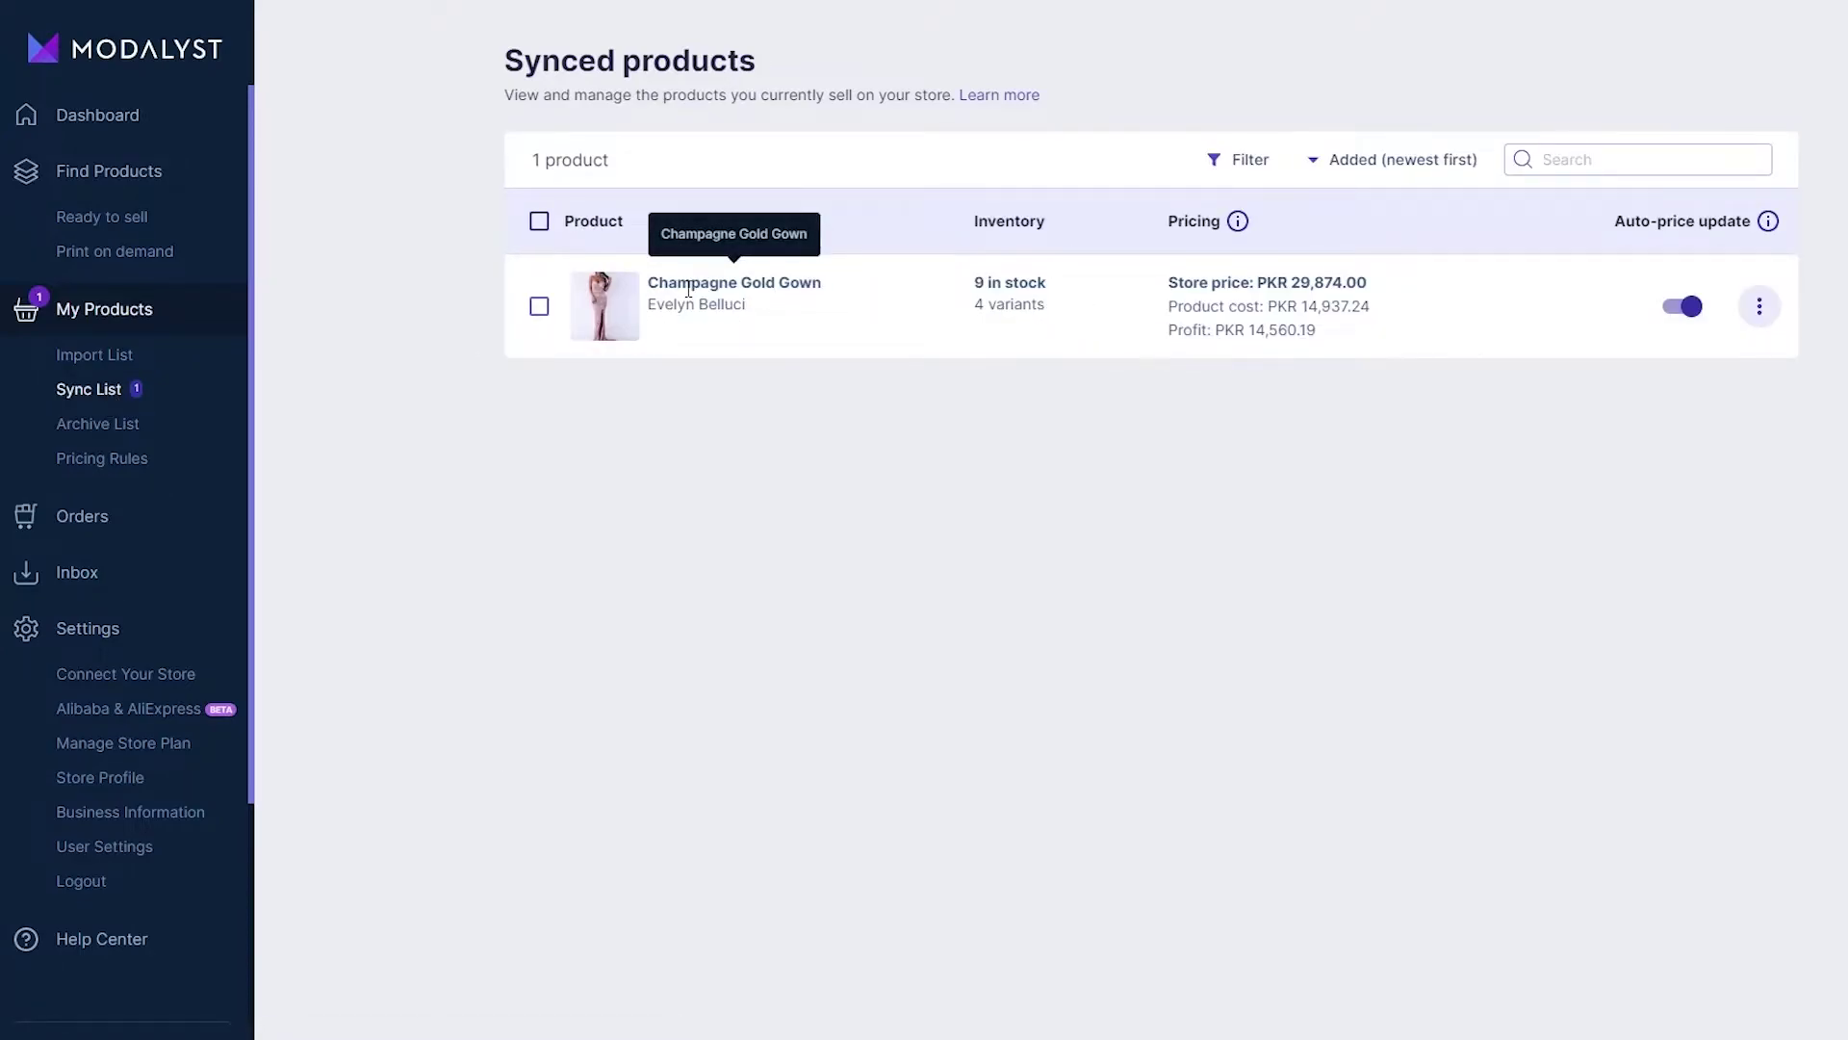
{"action": "left_click", "coordinate": [1760, 308]}
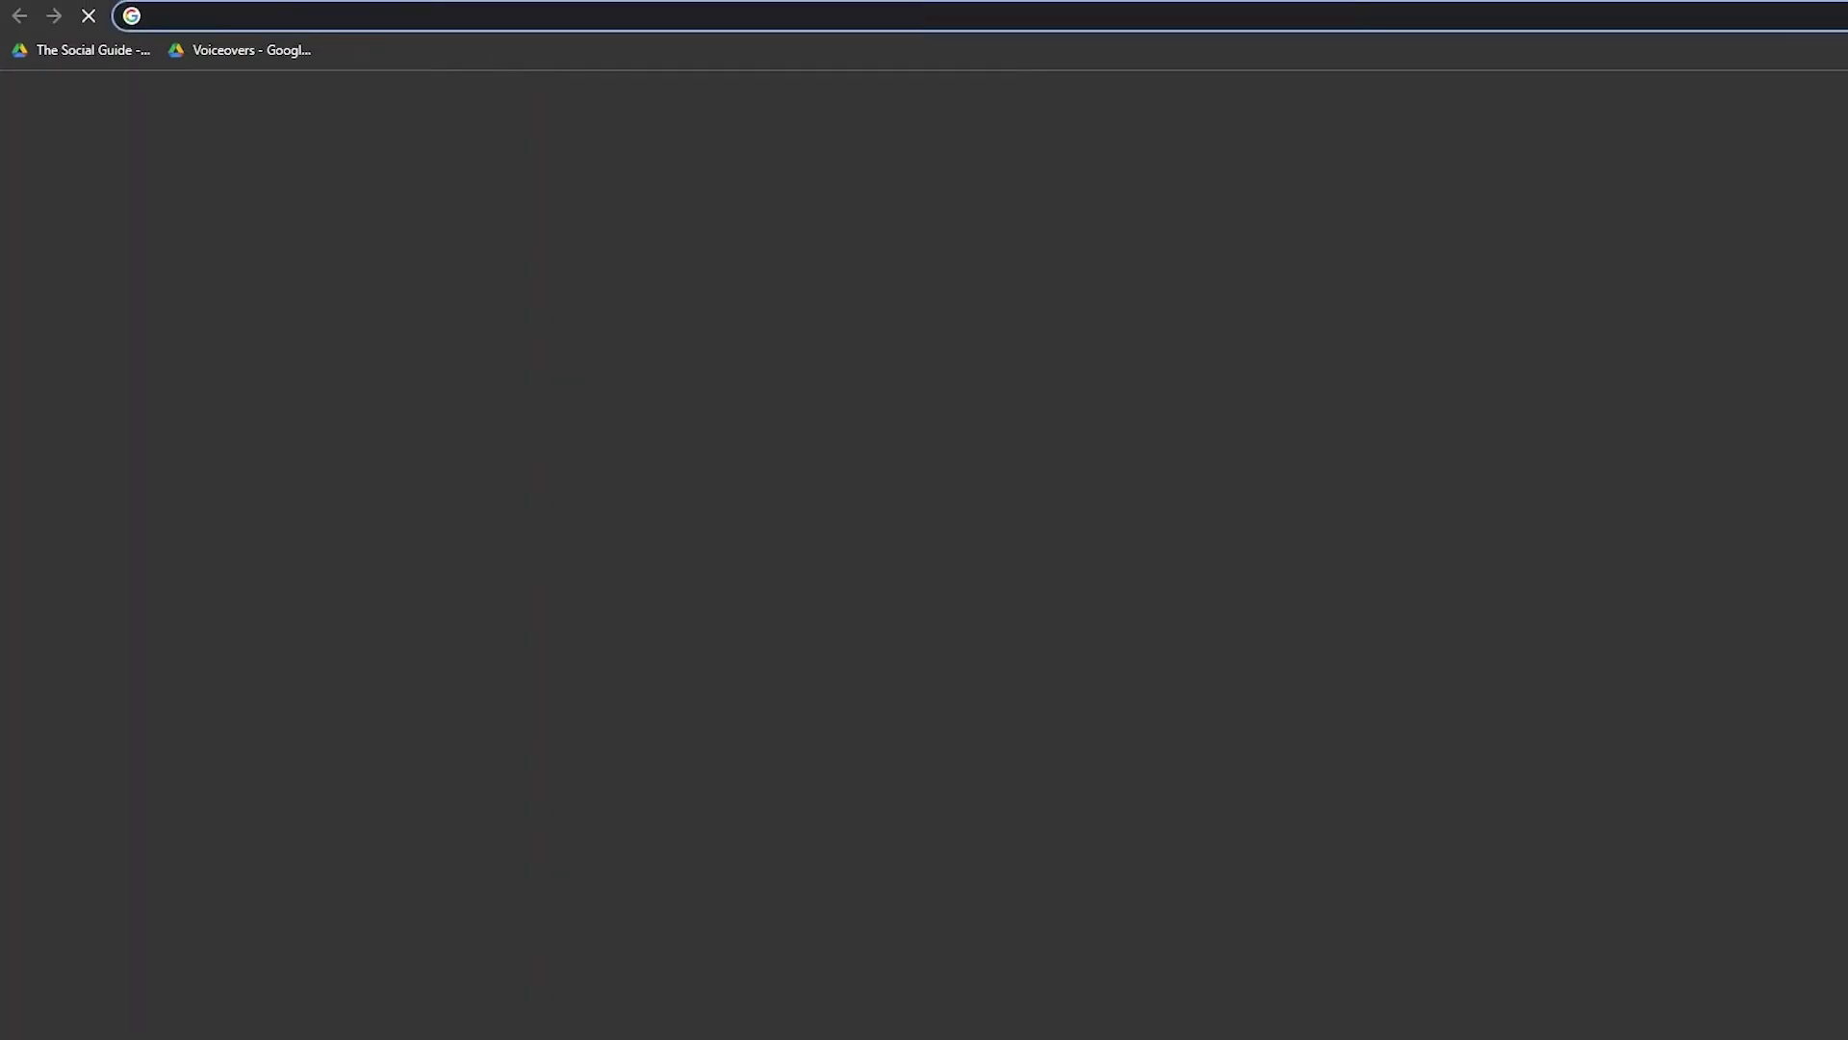
{"action": "type", "text": "mo"}
{"action": "key", "text": "Return"}
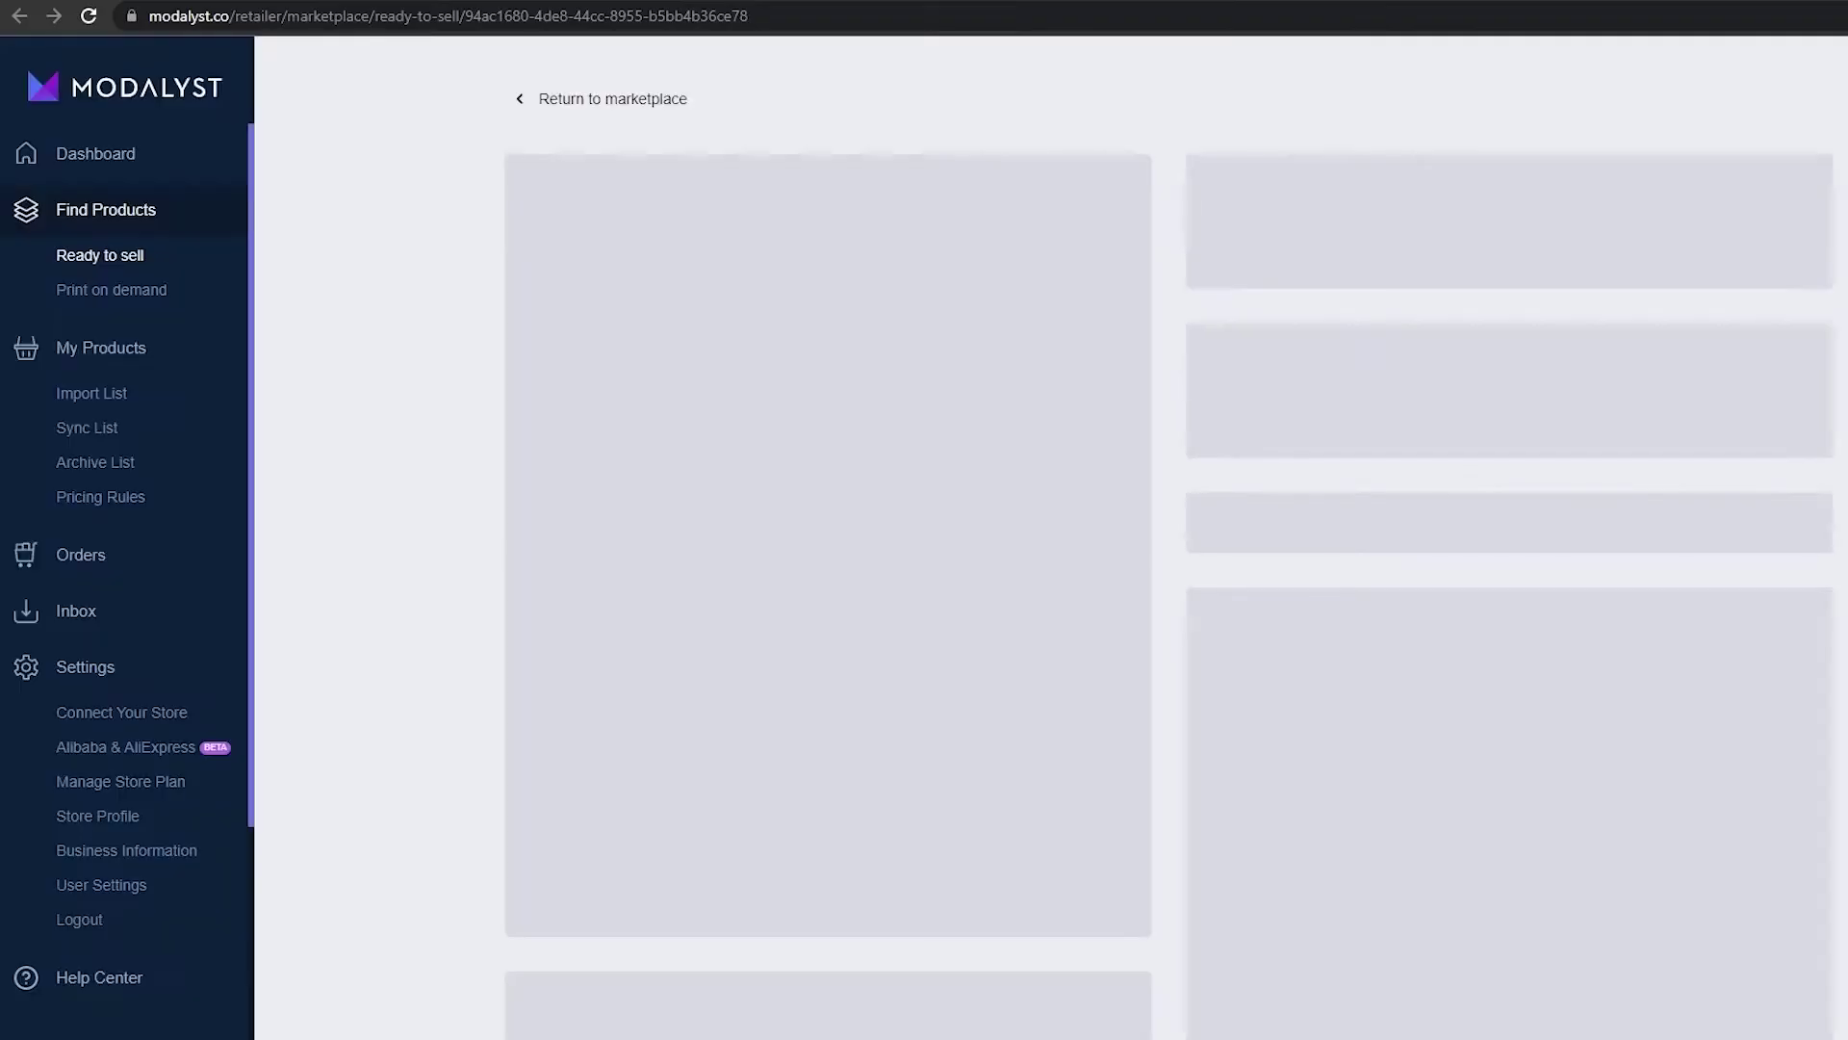
Add the Light Blue Evening Gown and Grey One Shoulder Evening Dress to the Import List
{"action": "scroll", "coordinate": [449, 446], "scroll_direction": "down", "scroll_amount": 15}
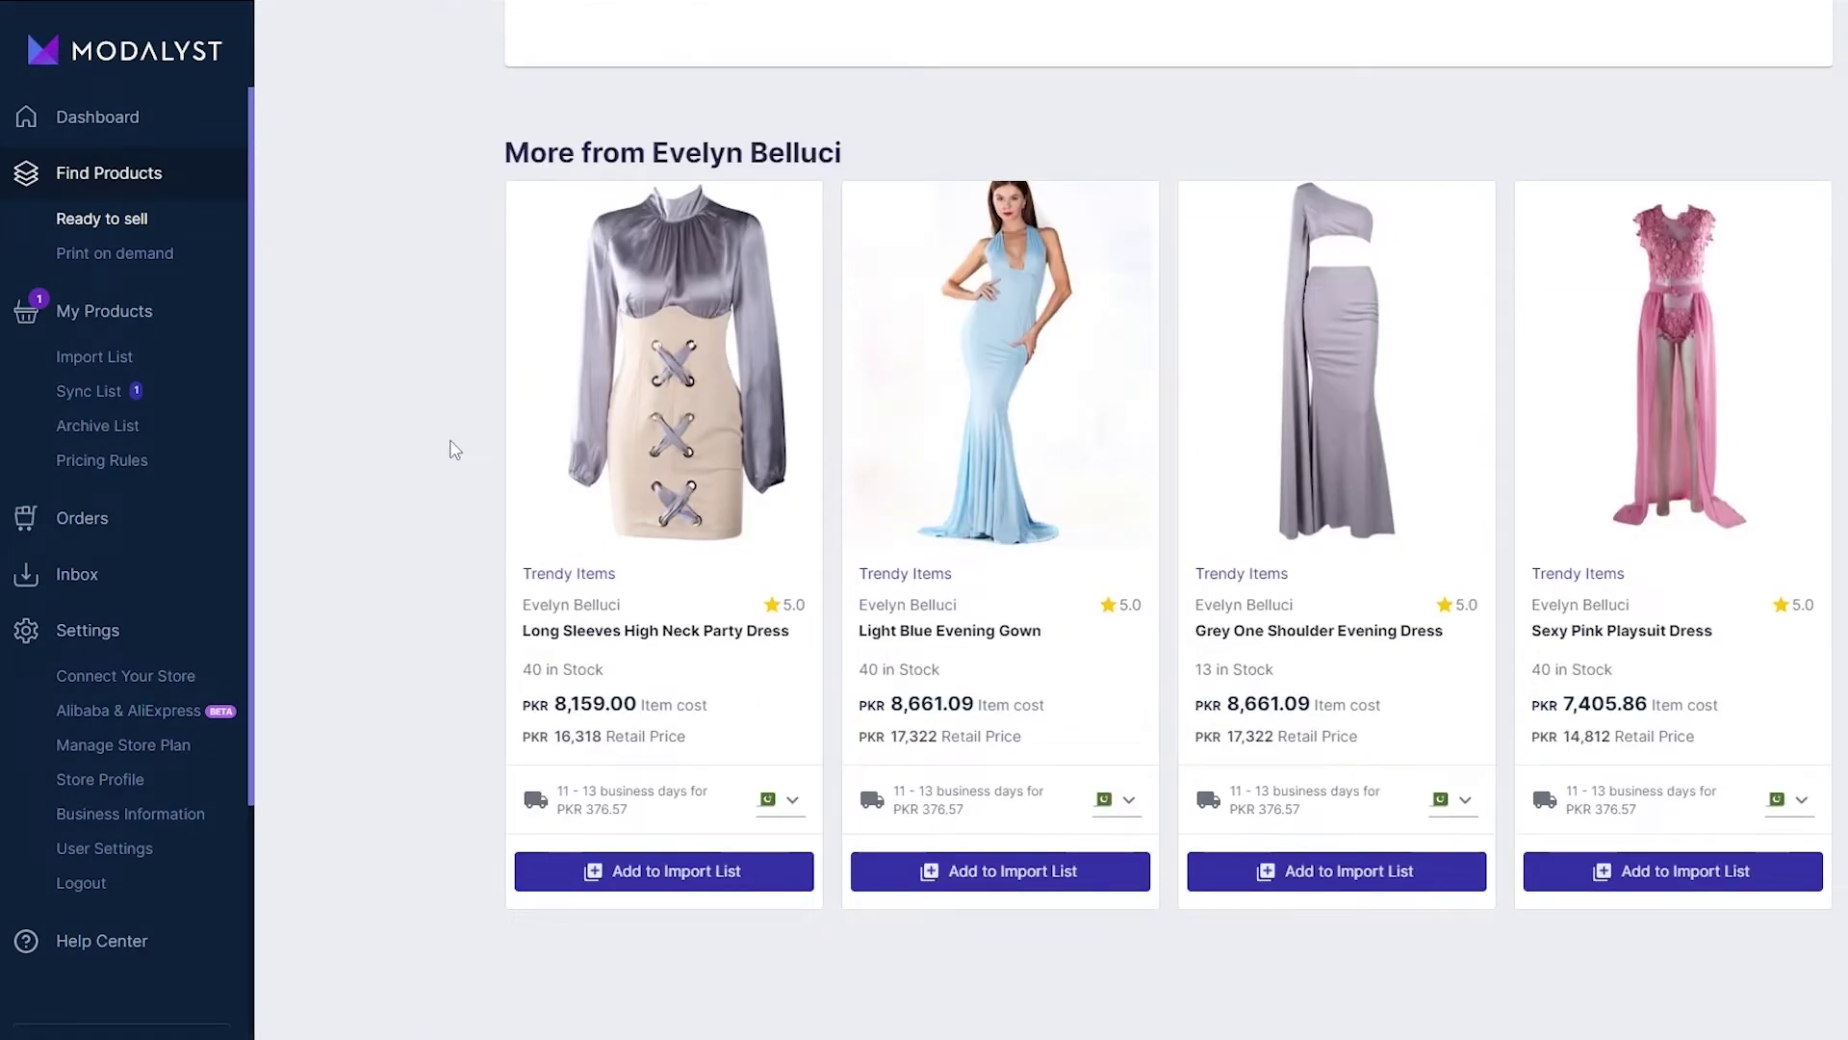
{"action": "scroll", "coordinate": [825, 528], "scroll_direction": "up", "scroll_amount": 2}
{"action": "scroll", "coordinate": [825, 528], "scroll_direction": "down", "scroll_amount": 2}
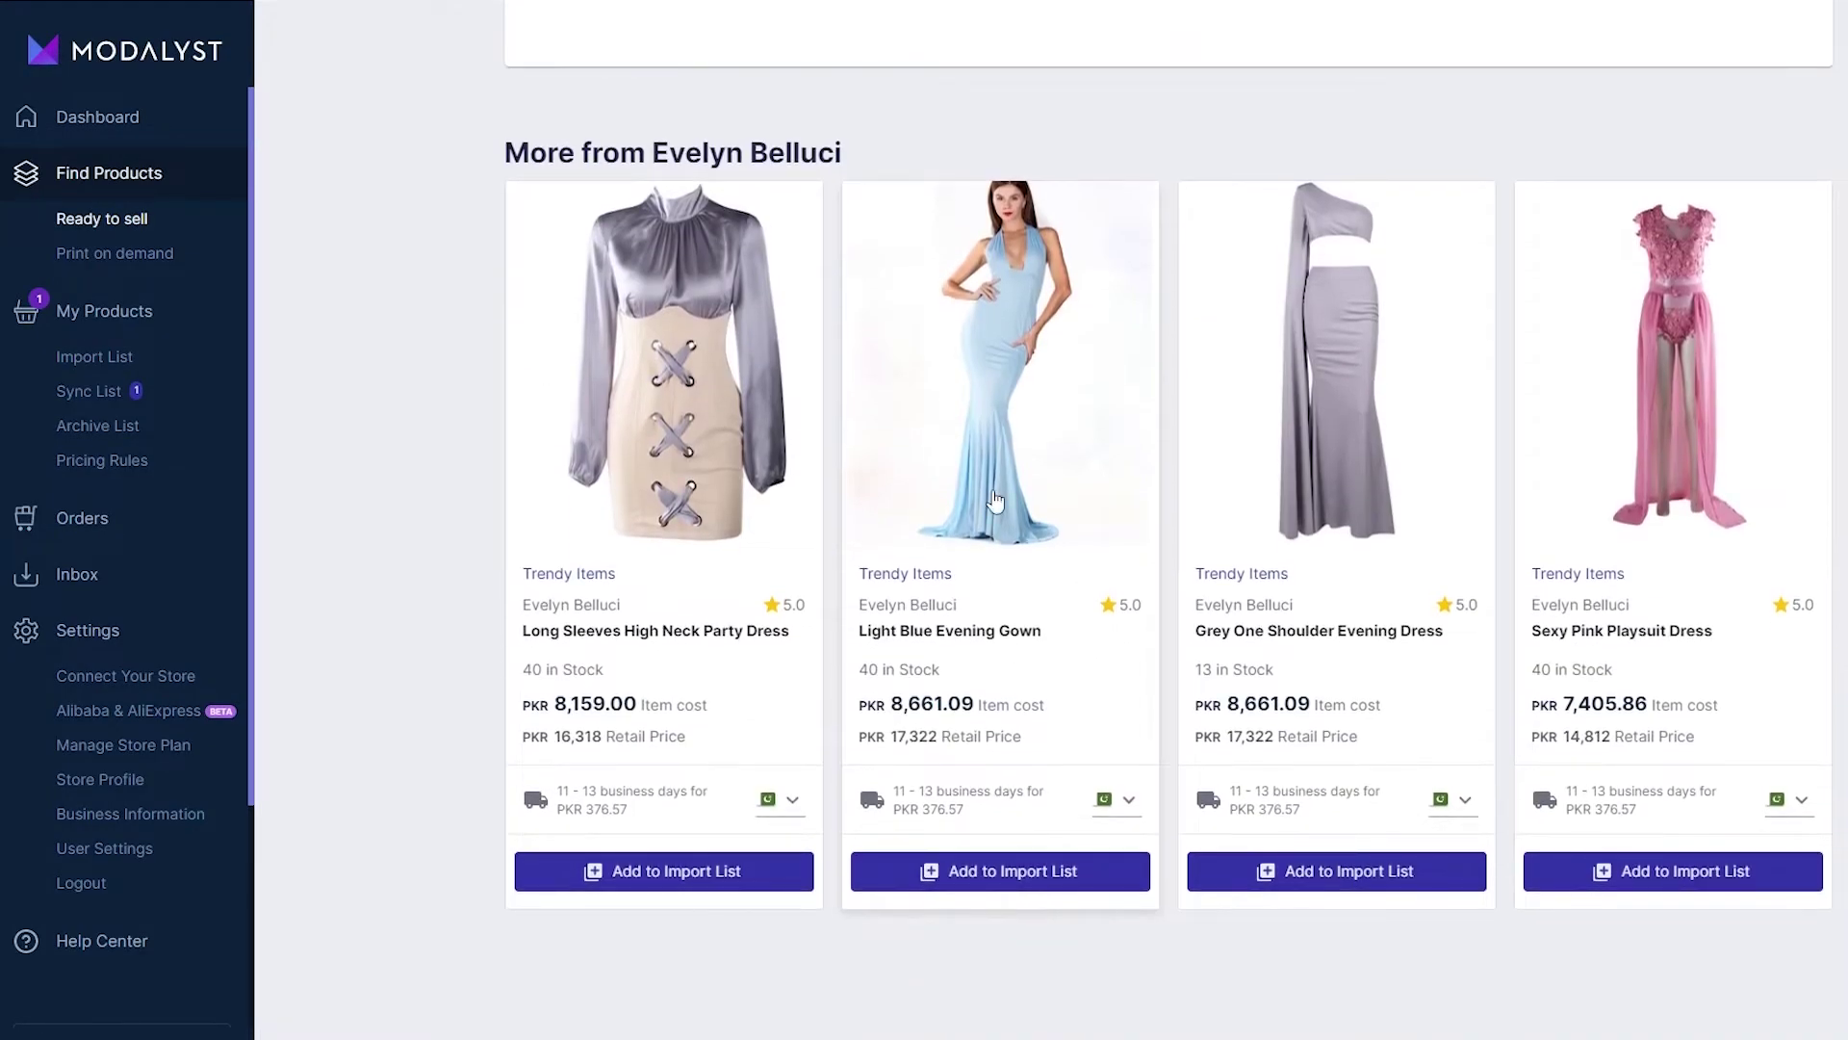
{"action": "left_click", "coordinate": [996, 883]}
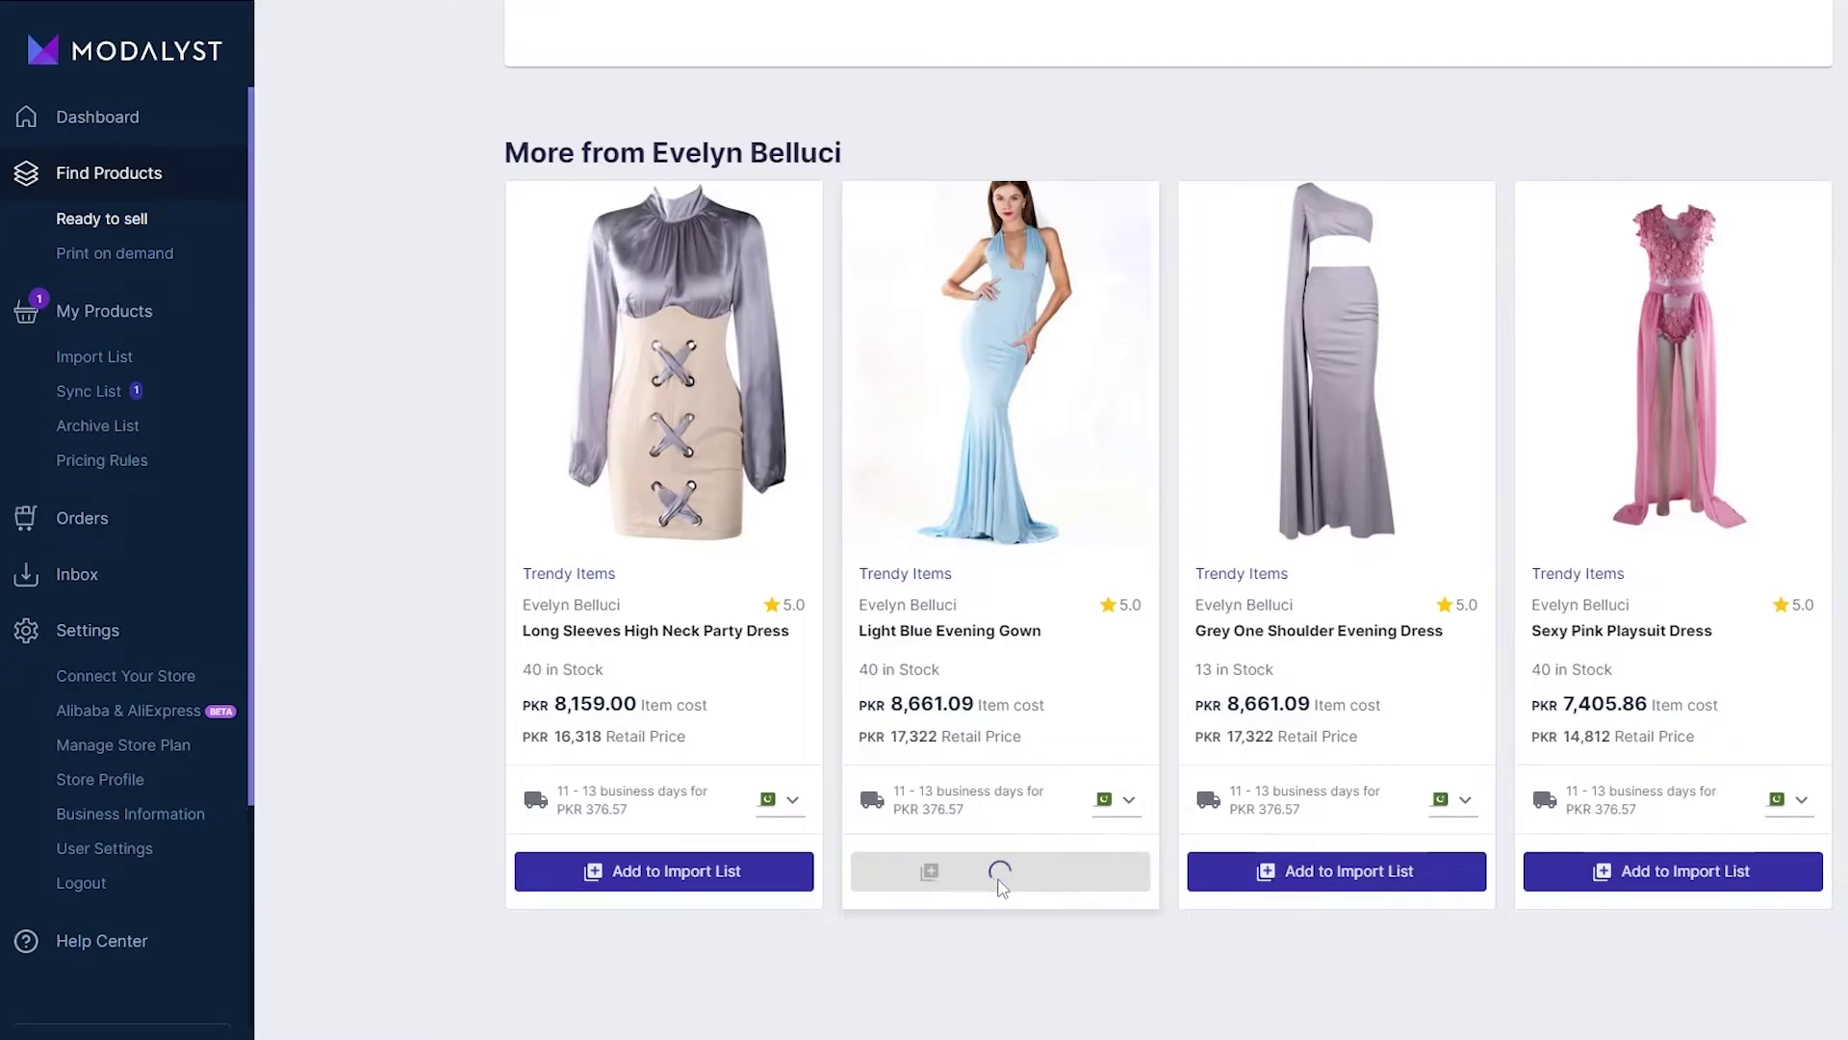
{"action": "left_click", "coordinate": [1362, 880]}
{"action": "scroll", "coordinate": [1076, 887], "scroll_direction": "up", "scroll_amount": 10}
{"action": "scroll", "coordinate": [1076, 887], "scroll_direction": "up", "scroll_amount": 5}
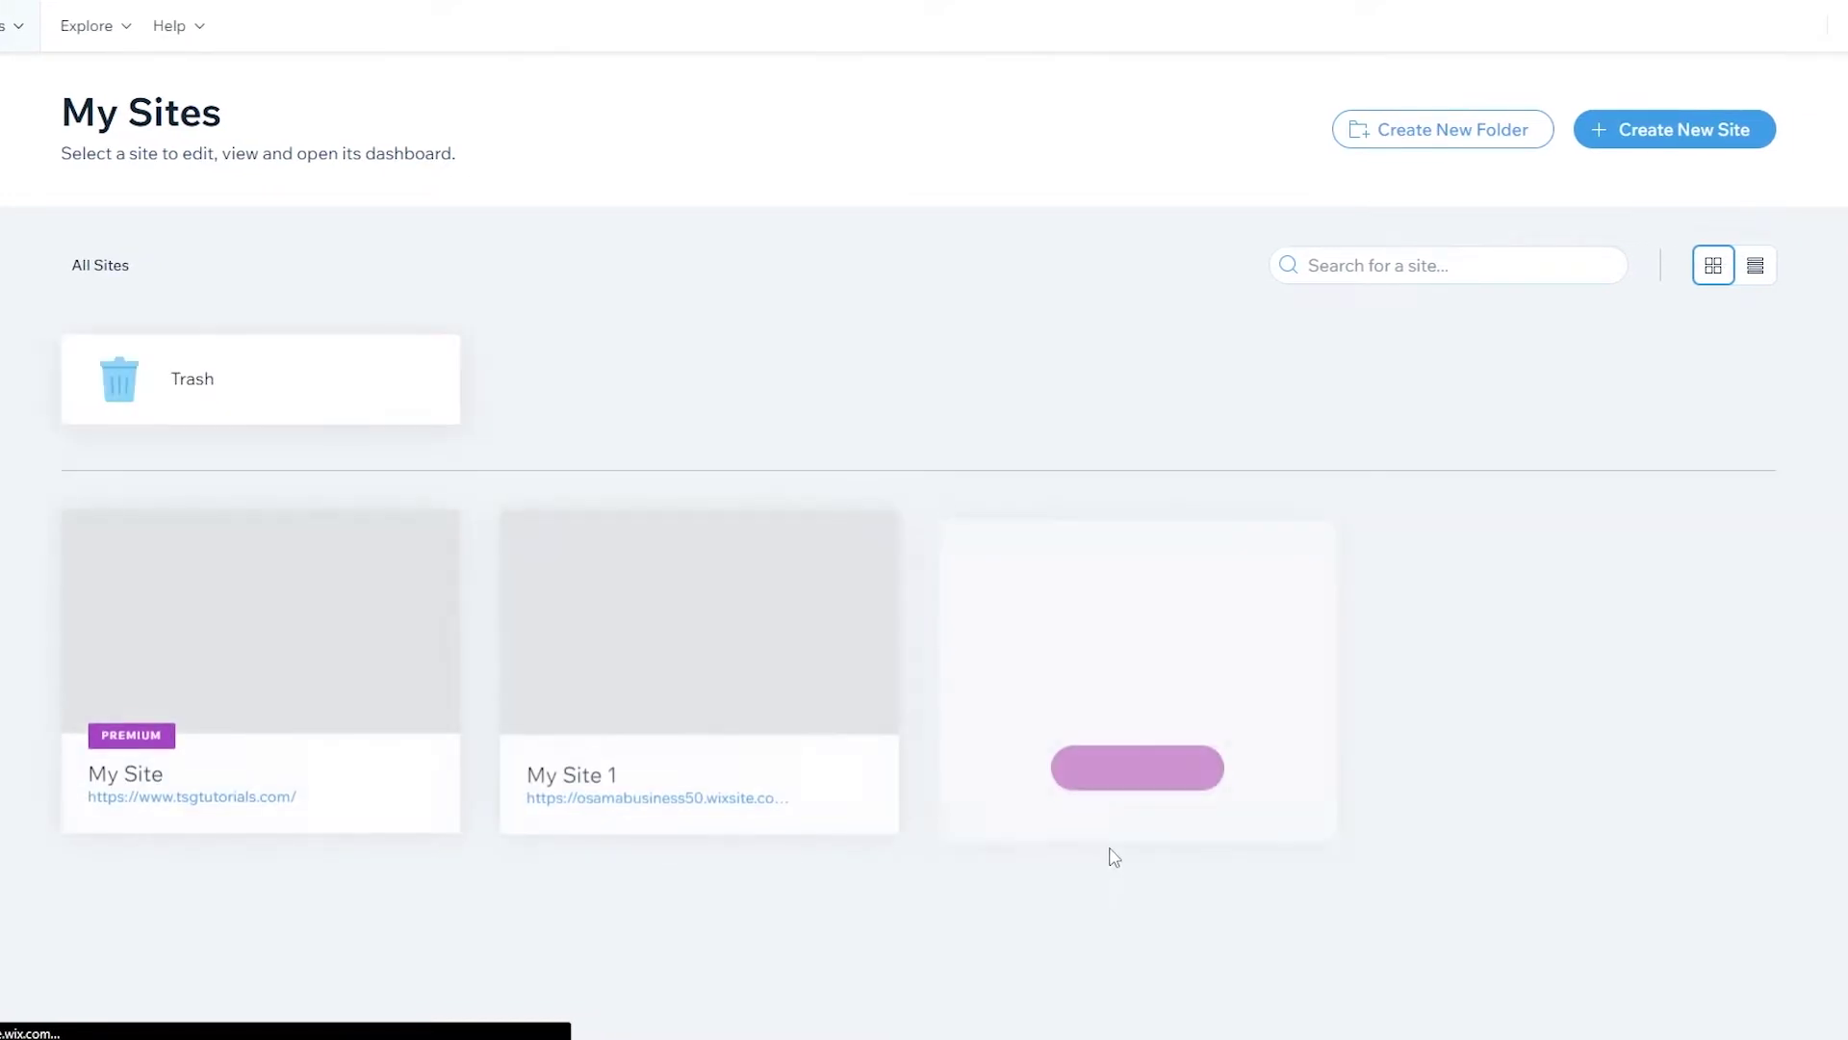
Open My Site's Wix store product list of 14 products and dismiss the product-type tip
{"action": "mouse_move", "coordinate": [430, 735]}
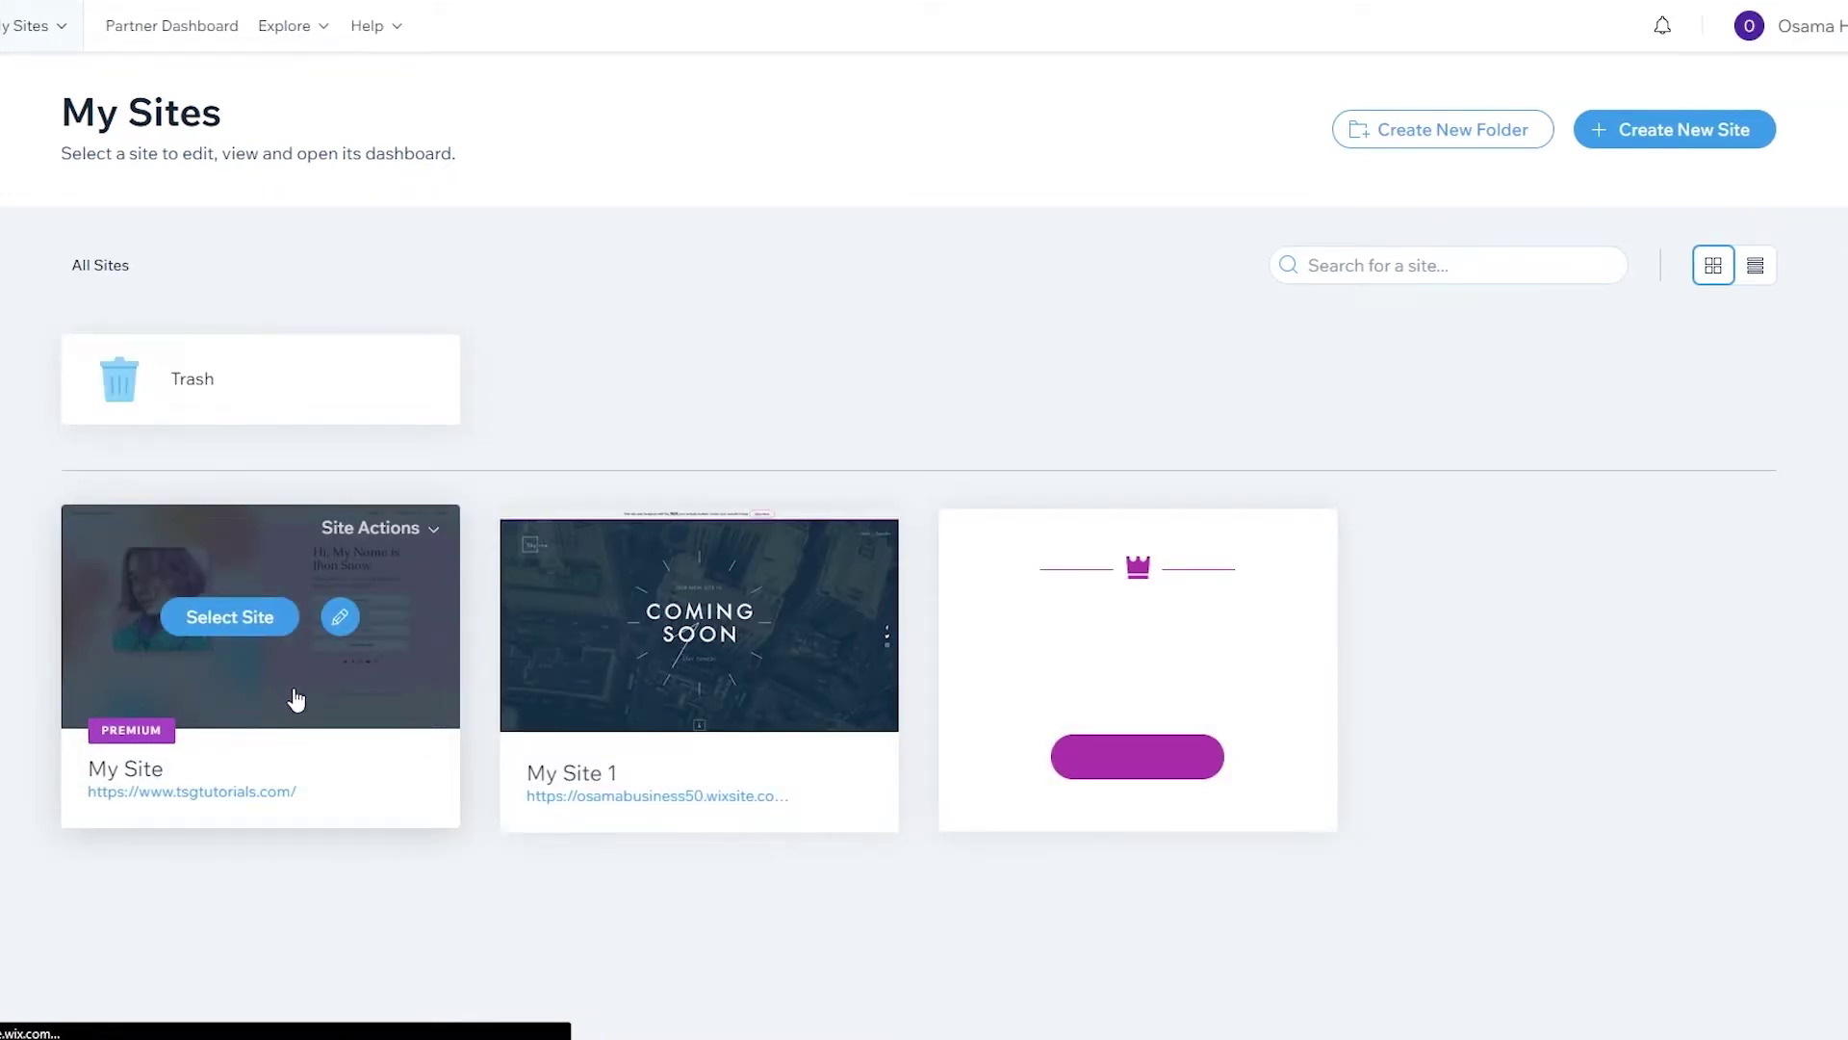
{"action": "right_click", "coordinate": [168, 808]}
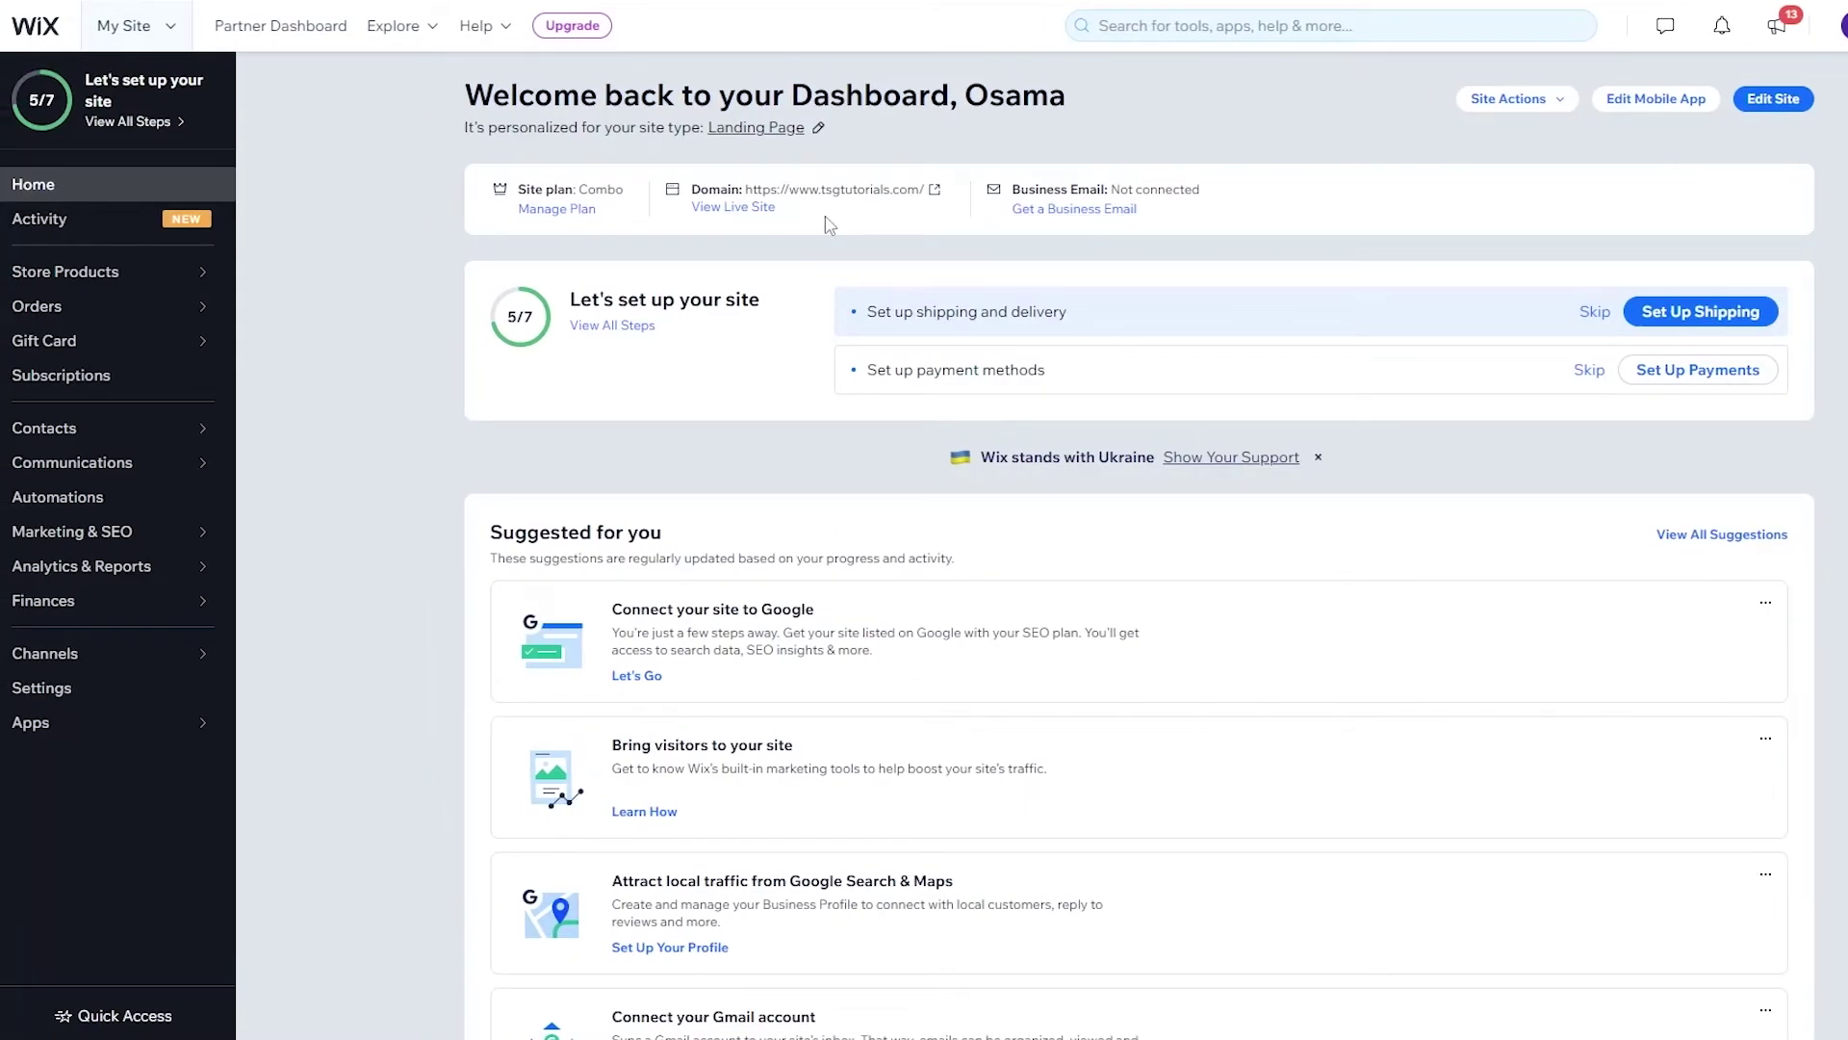
{"action": "scroll", "coordinate": [778, 236], "scroll_direction": "down", "scroll_amount": 2}
{"action": "scroll", "coordinate": [778, 236], "scroll_direction": "up", "scroll_amount": 2}
{"action": "mouse_move", "coordinate": [190, 282]}
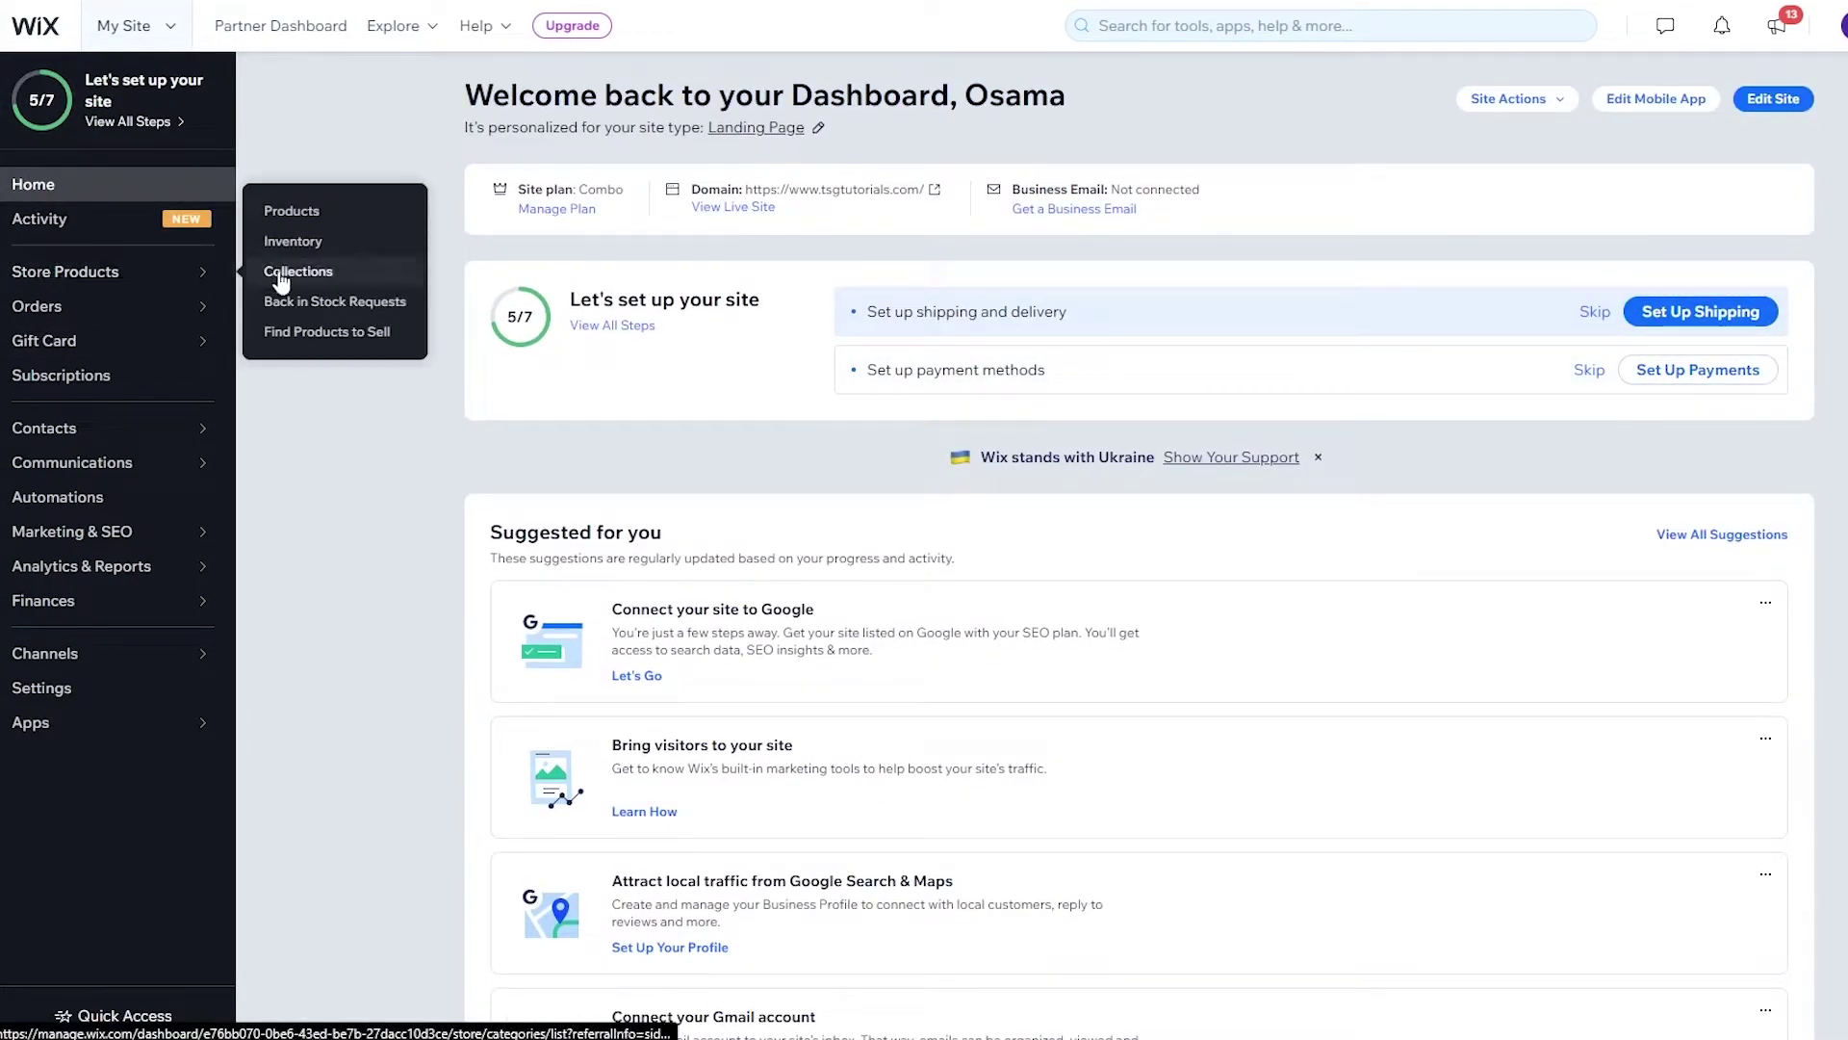
{"action": "left_click", "coordinate": [292, 212]}
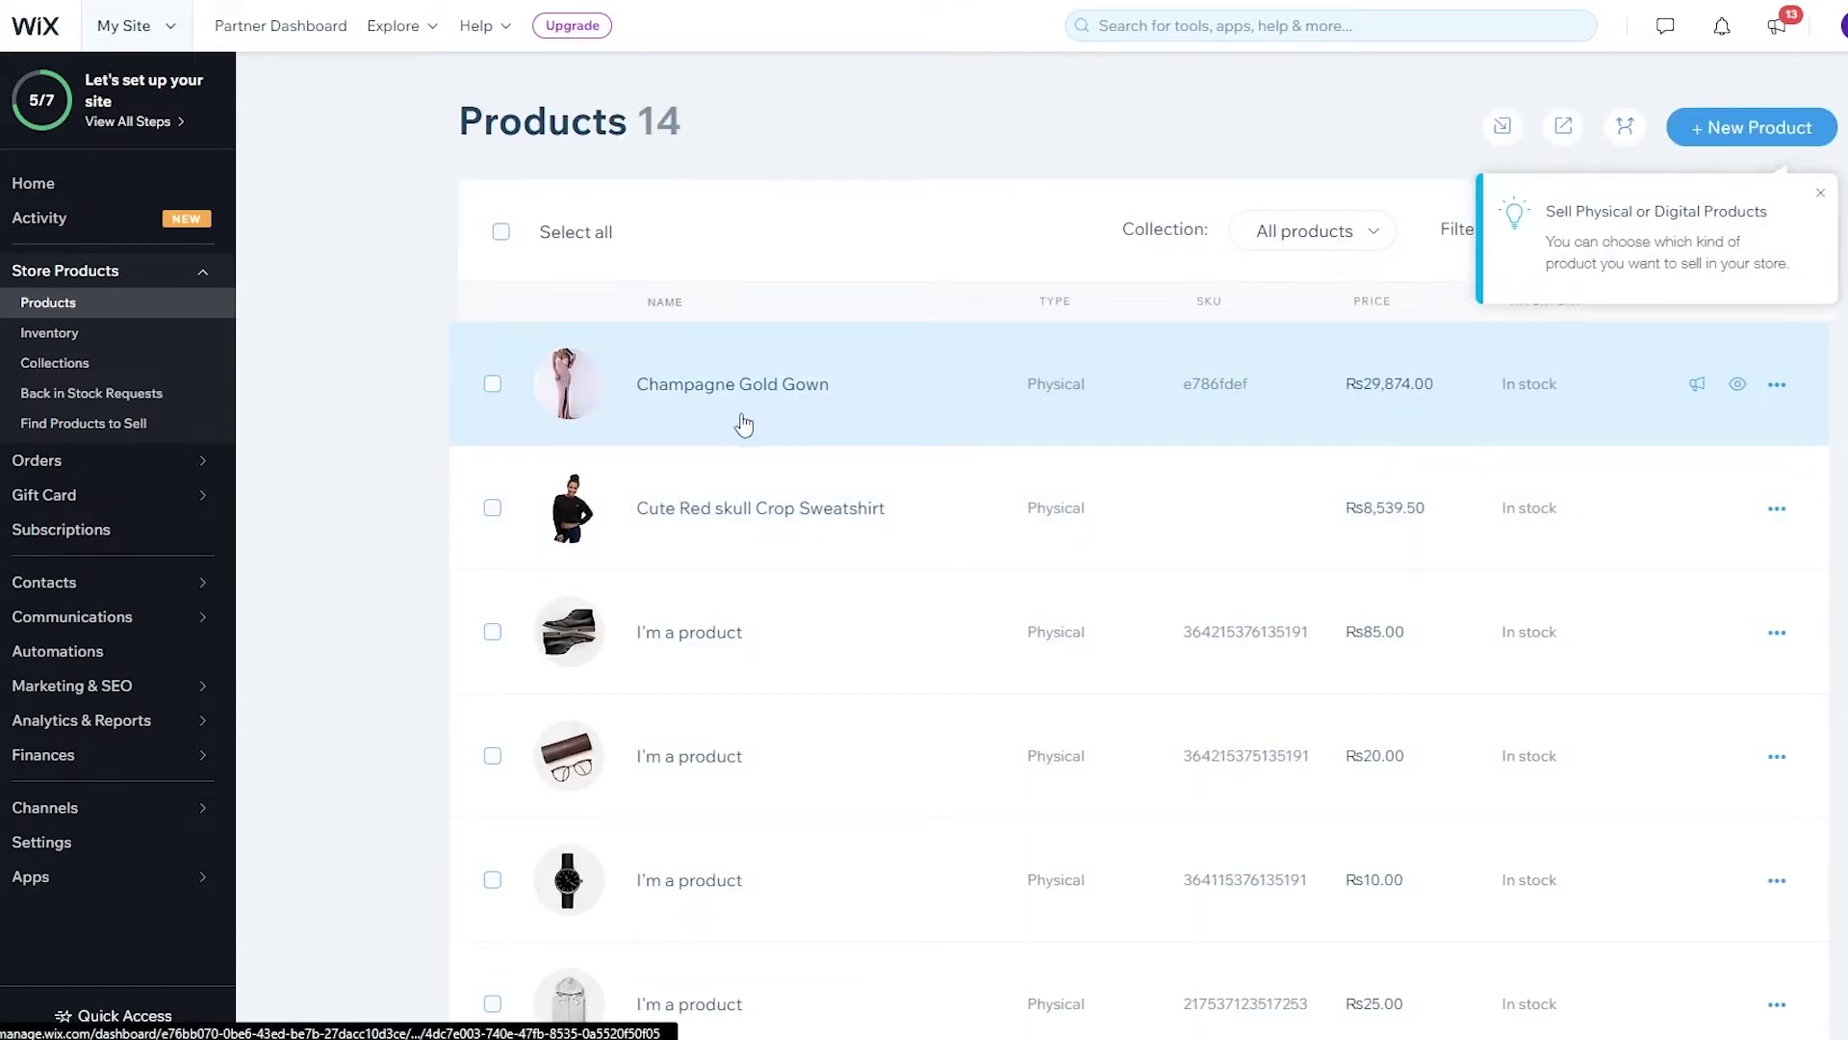
{"action": "scroll", "coordinate": [743, 417], "scroll_direction": "down", "scroll_amount": 5}
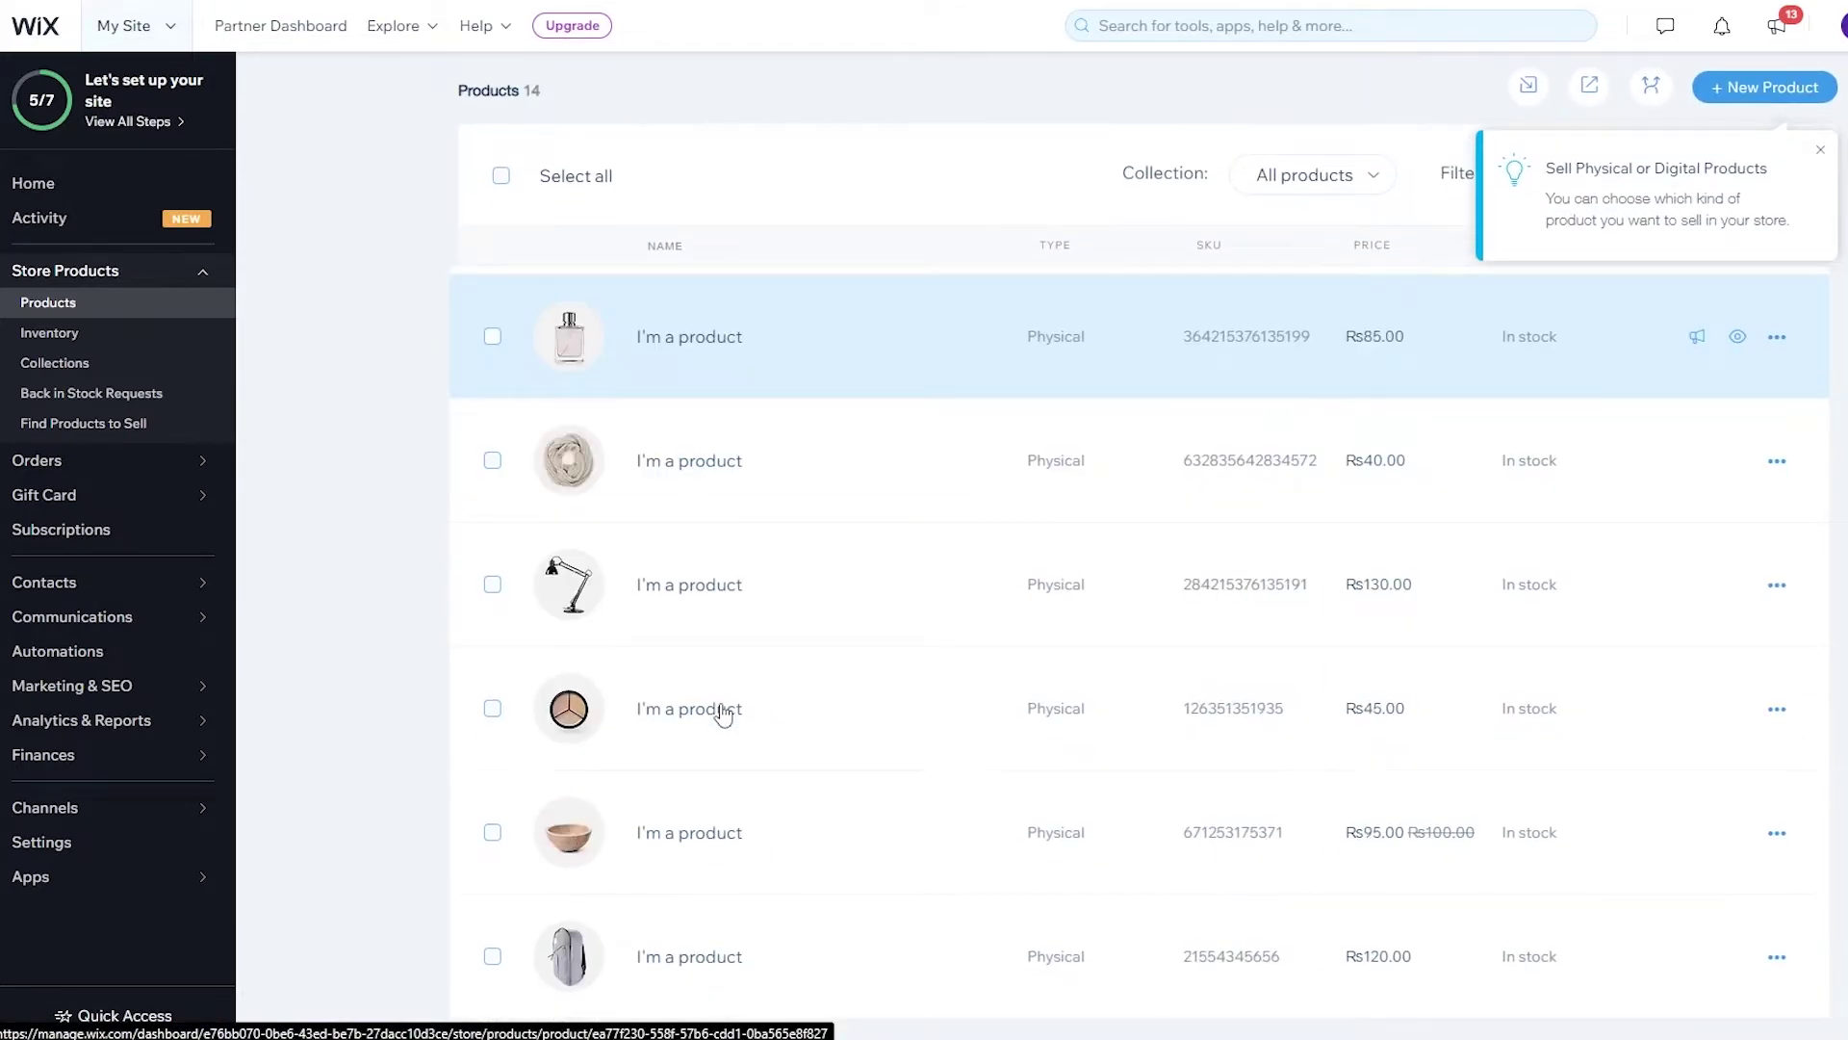
{"action": "scroll", "coordinate": [719, 770], "scroll_direction": "up", "scroll_amount": 5}
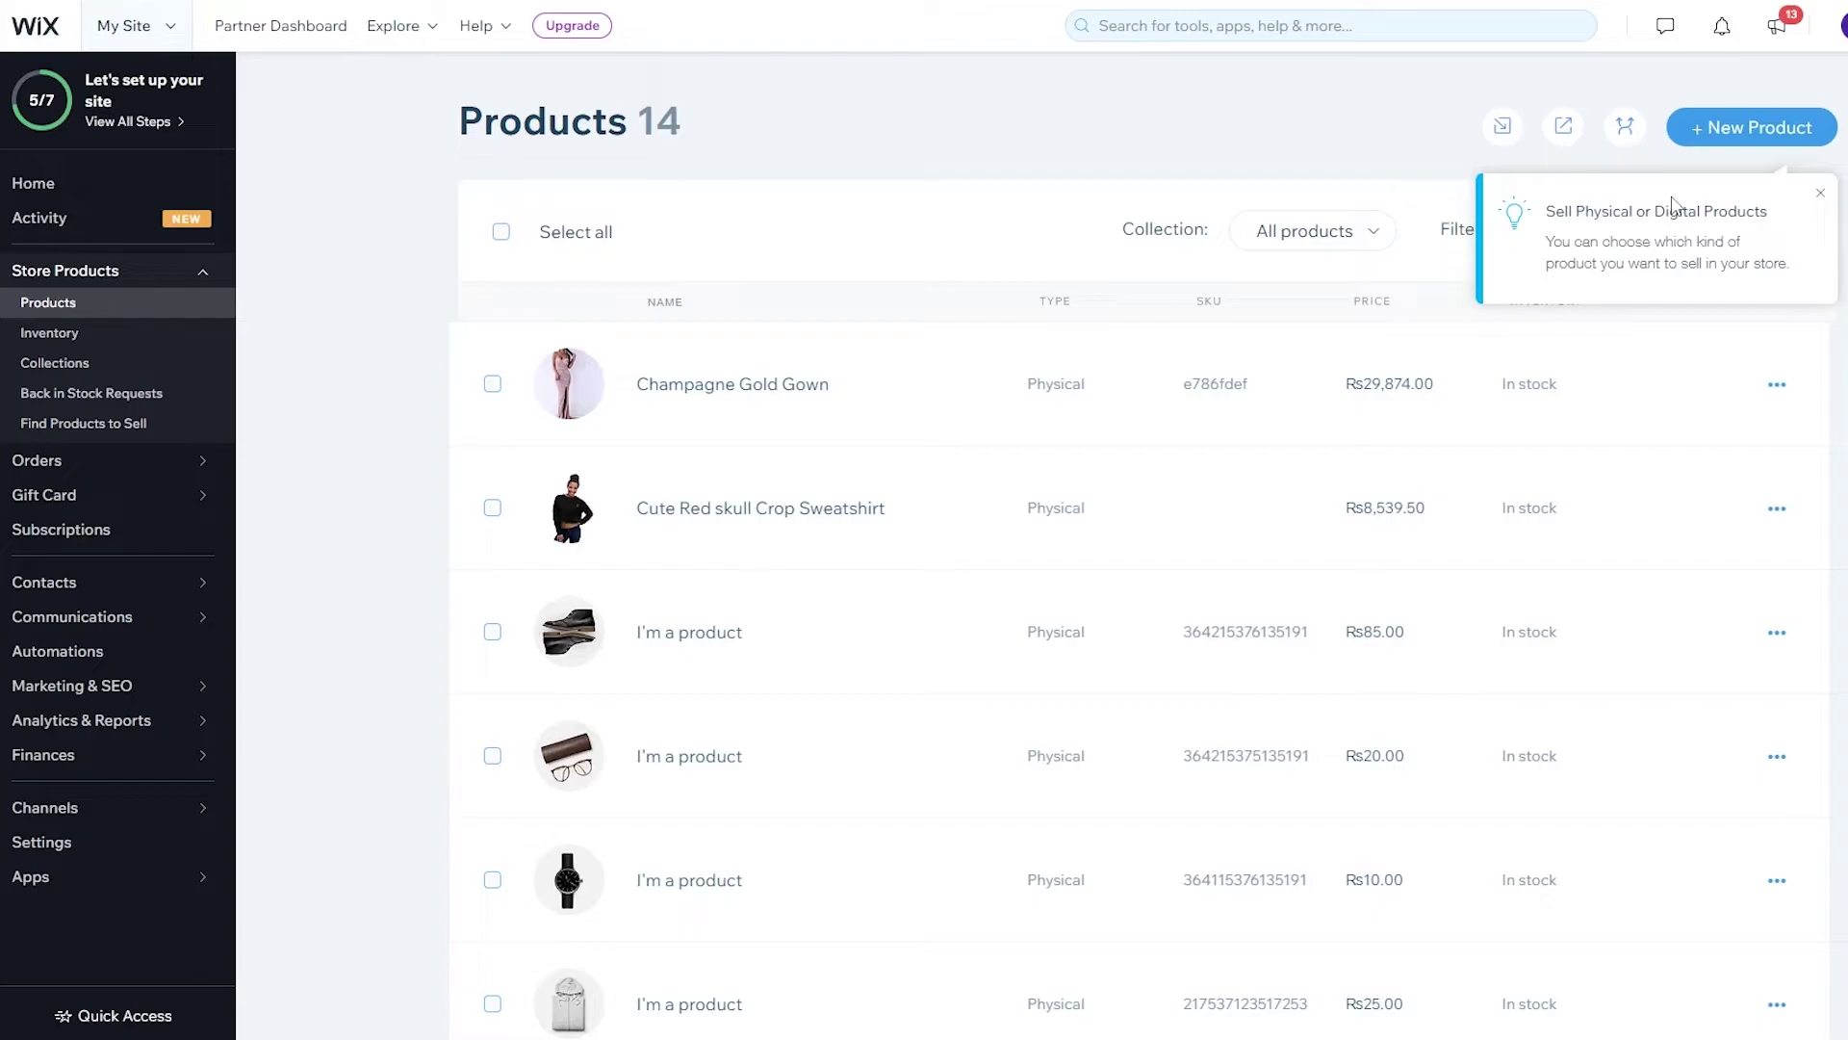
{"action": "left_click", "coordinate": [1821, 195]}
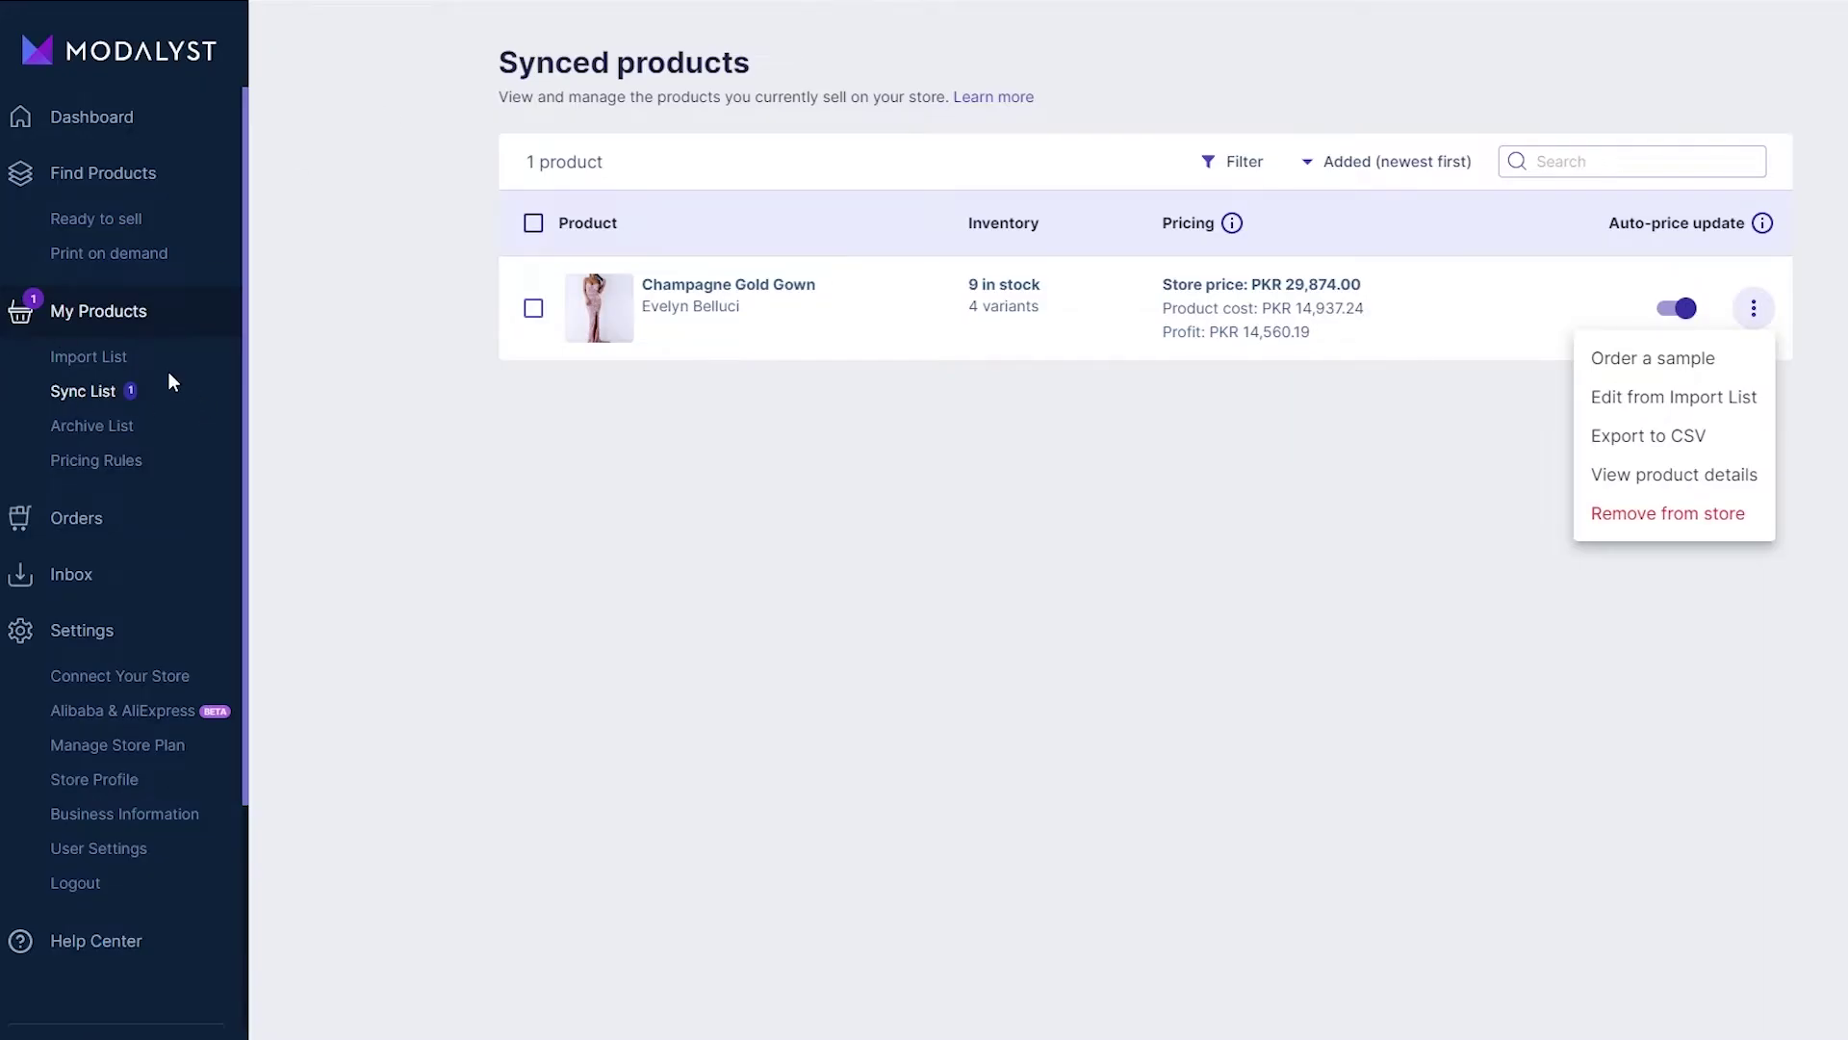
Add the Light Blue Evening Gown and Grey One Shoulder Evening Dress from the Import list to the store
{"action": "left_click", "coordinate": [96, 362]}
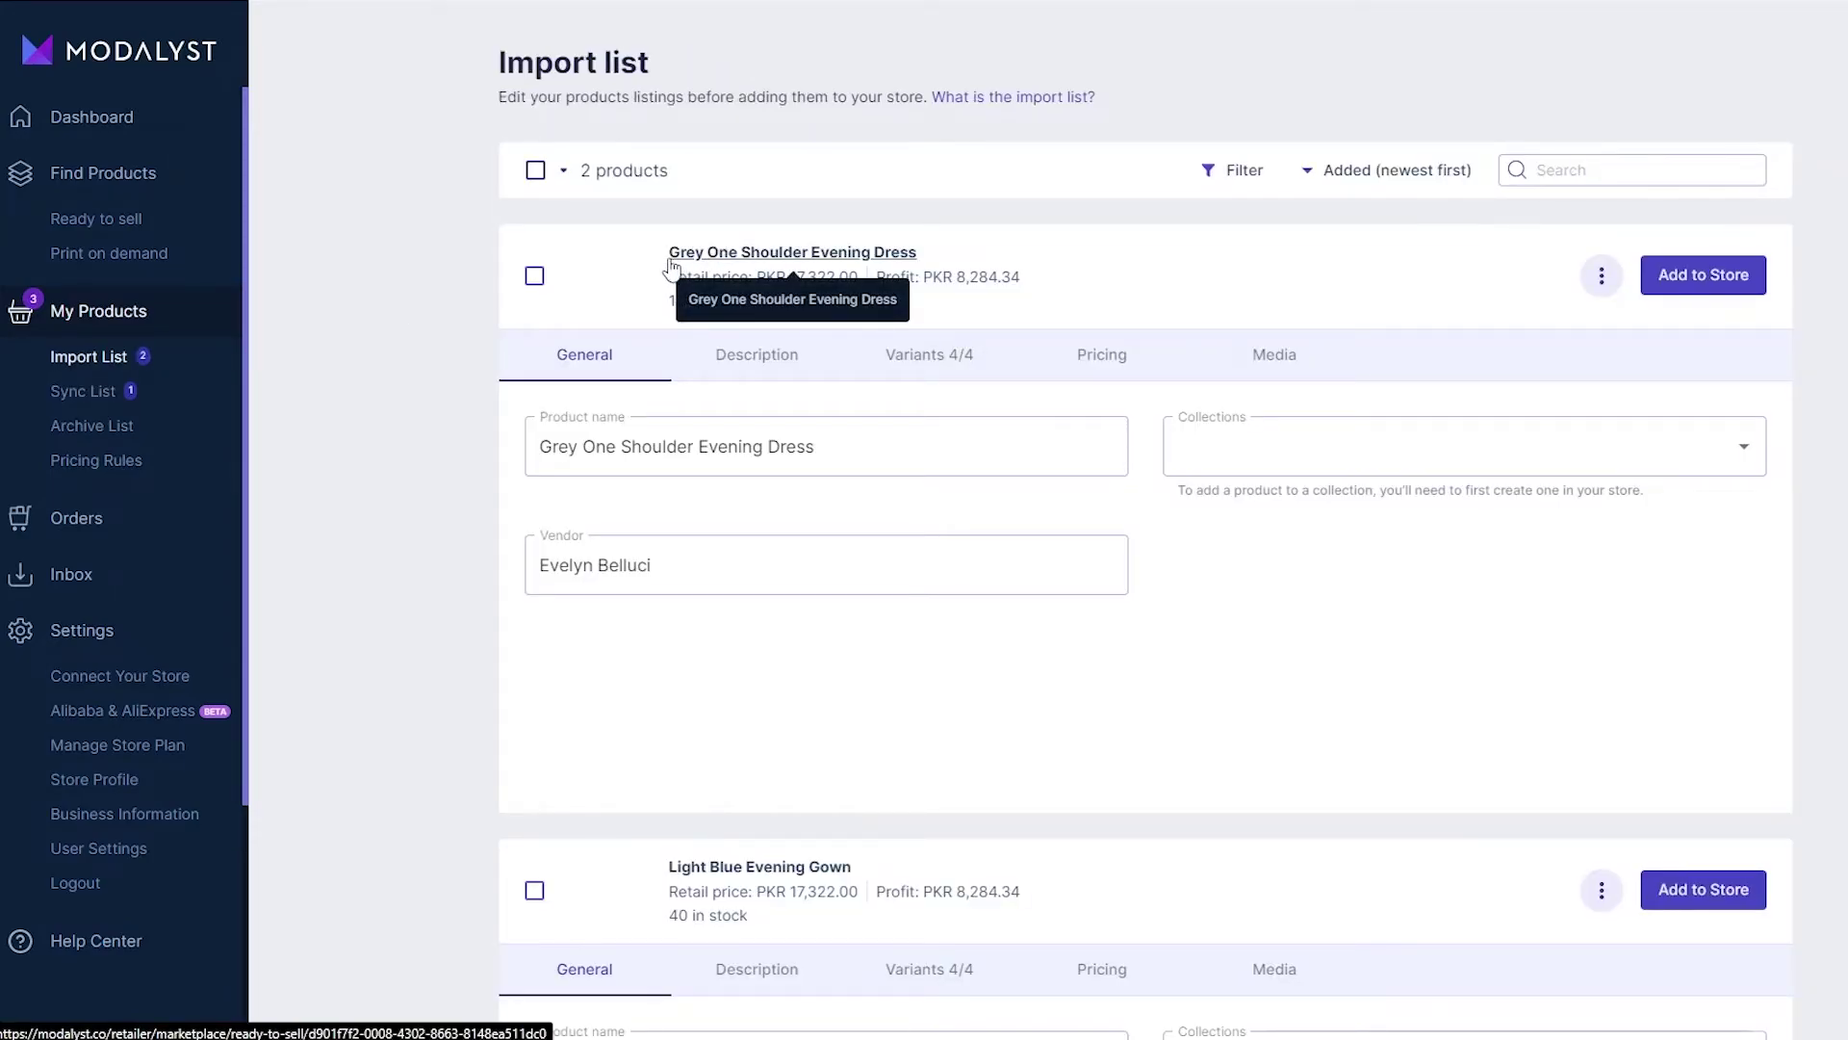
{"action": "scroll", "coordinate": [578, 400], "scroll_direction": "down", "scroll_amount": 4}
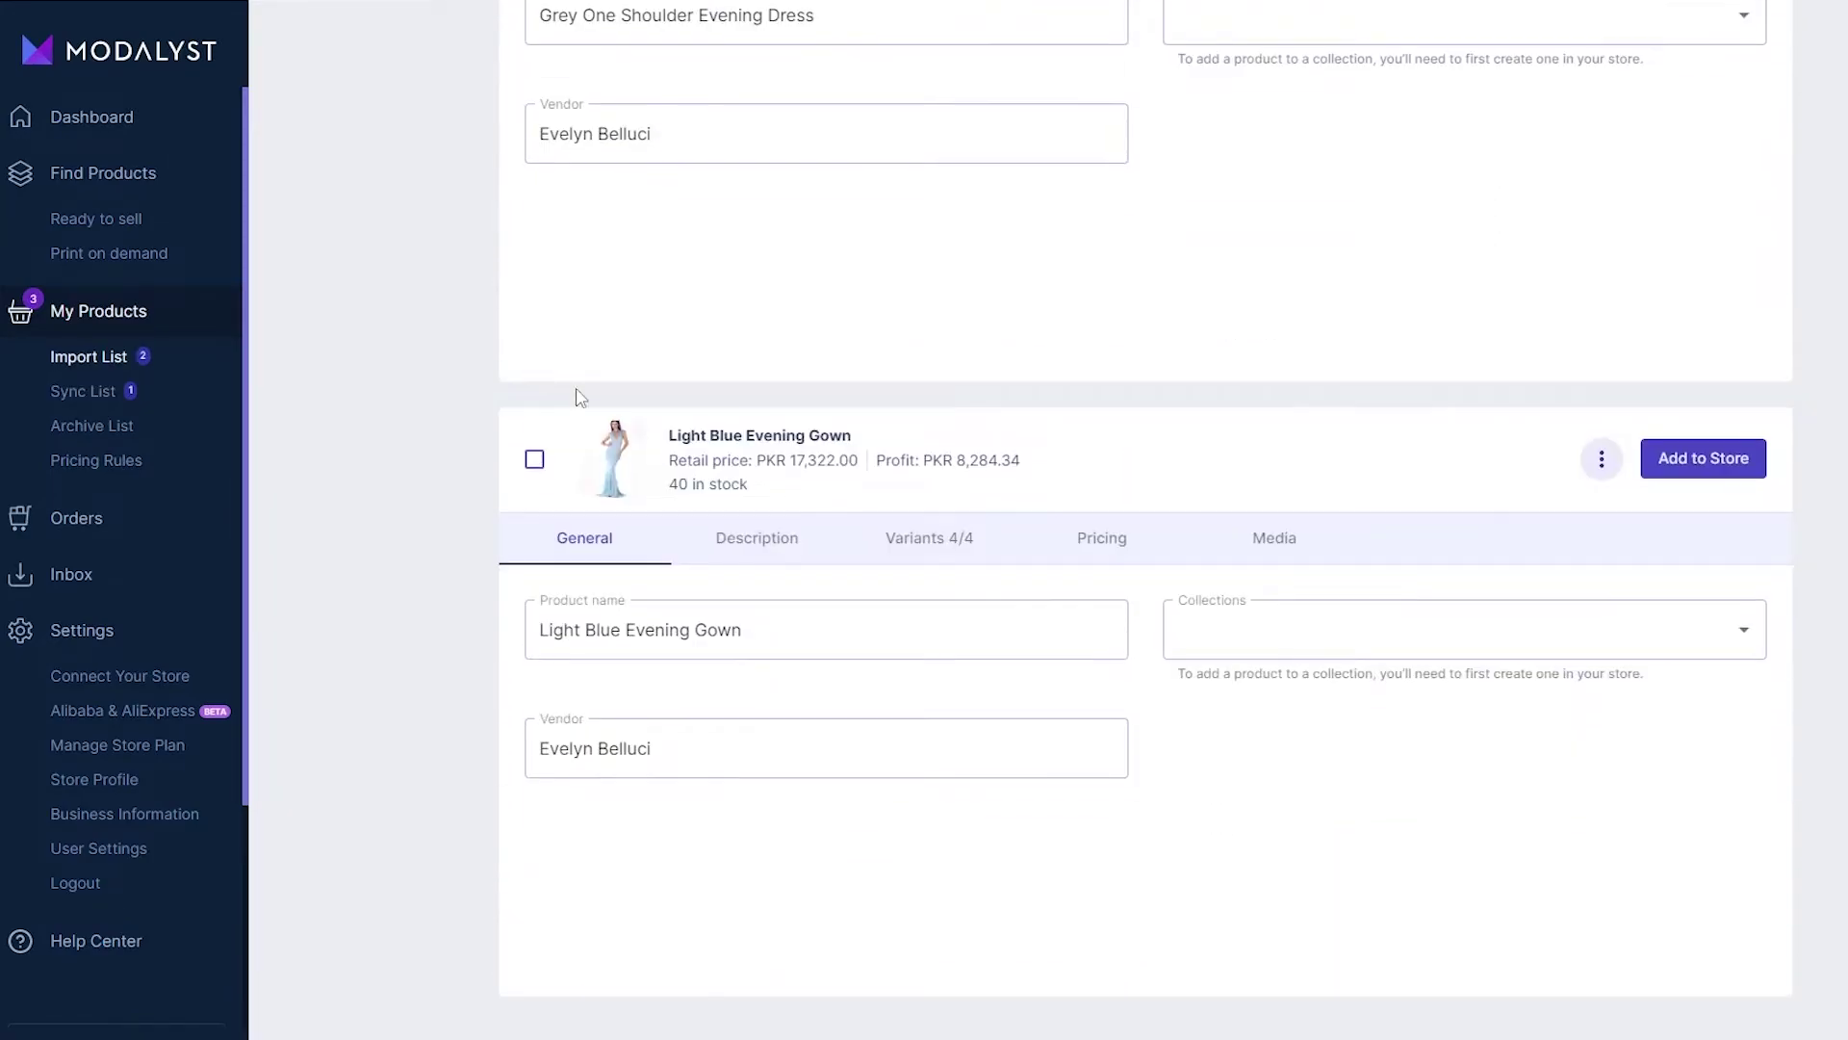
{"action": "left_click", "coordinate": [537, 462]}
{"action": "scroll", "coordinate": [536, 465], "scroll_direction": "up", "scroll_amount": 4}
{"action": "left_click", "coordinate": [534, 276]}
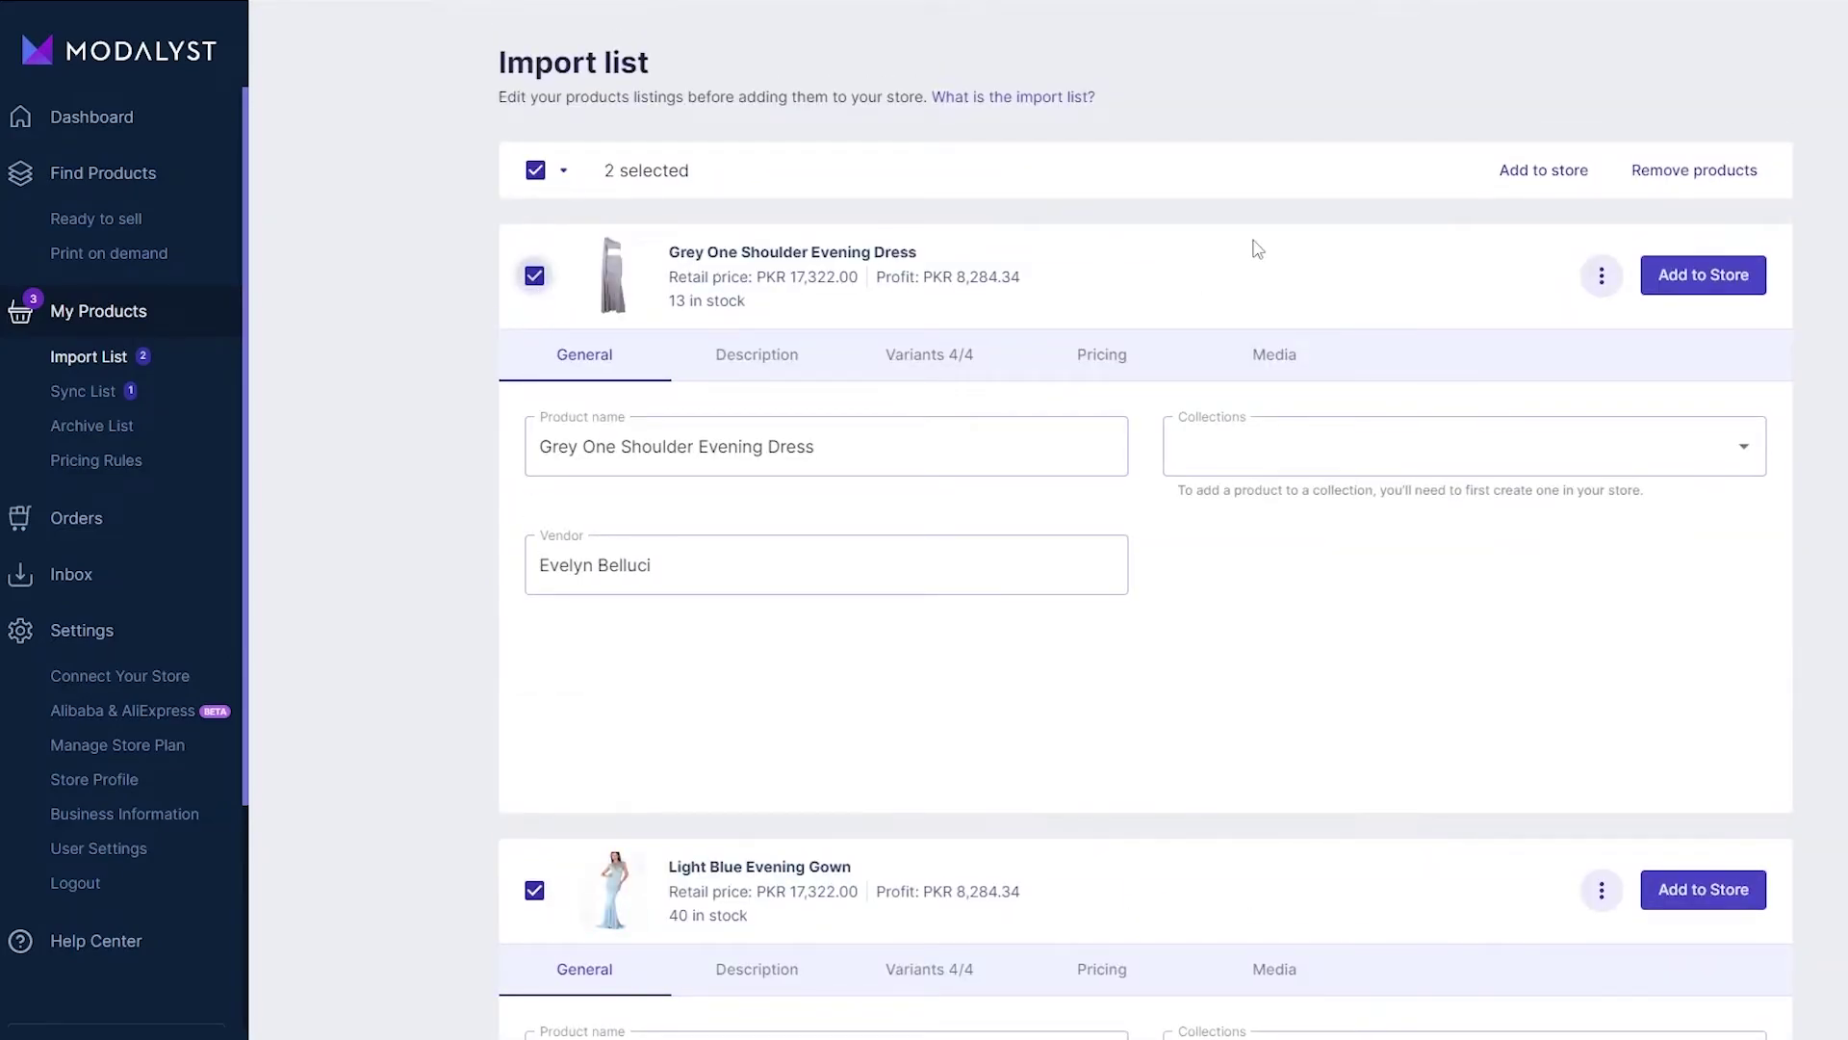
{"action": "left_click", "coordinate": [1551, 172]}
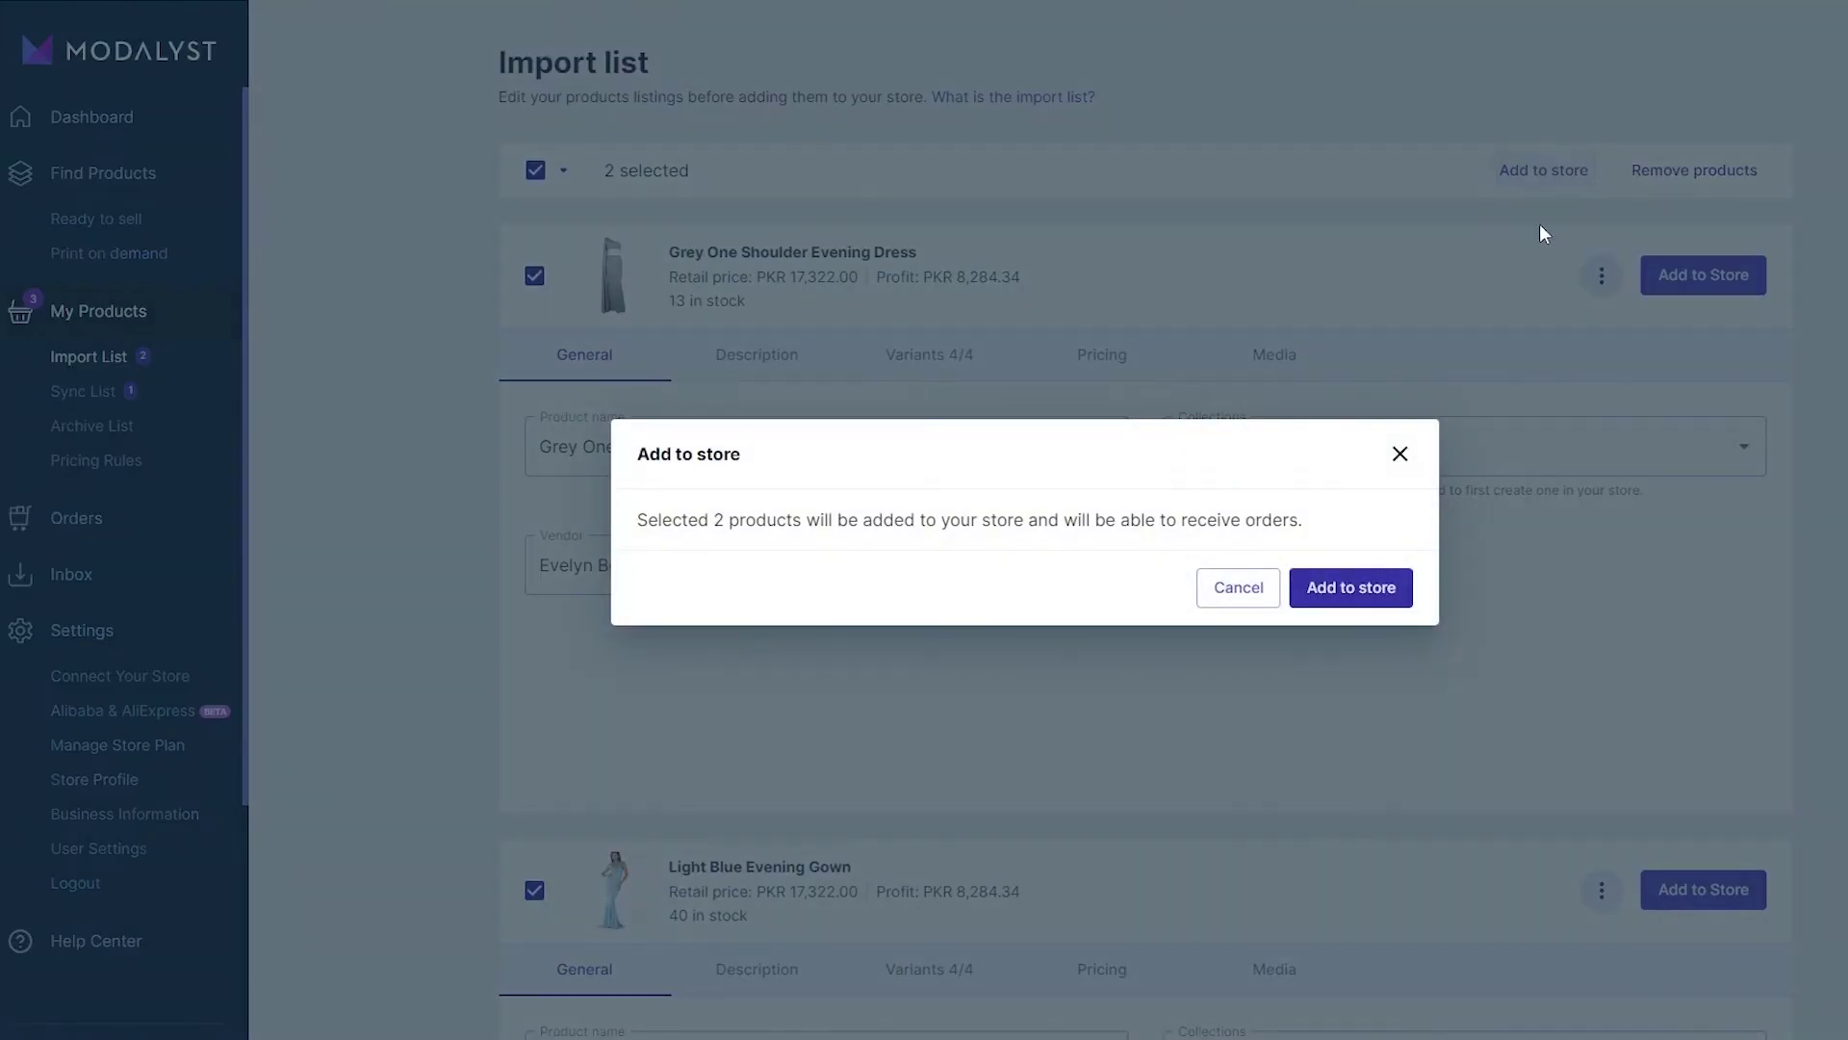
{"action": "left_click", "coordinate": [1347, 584]}
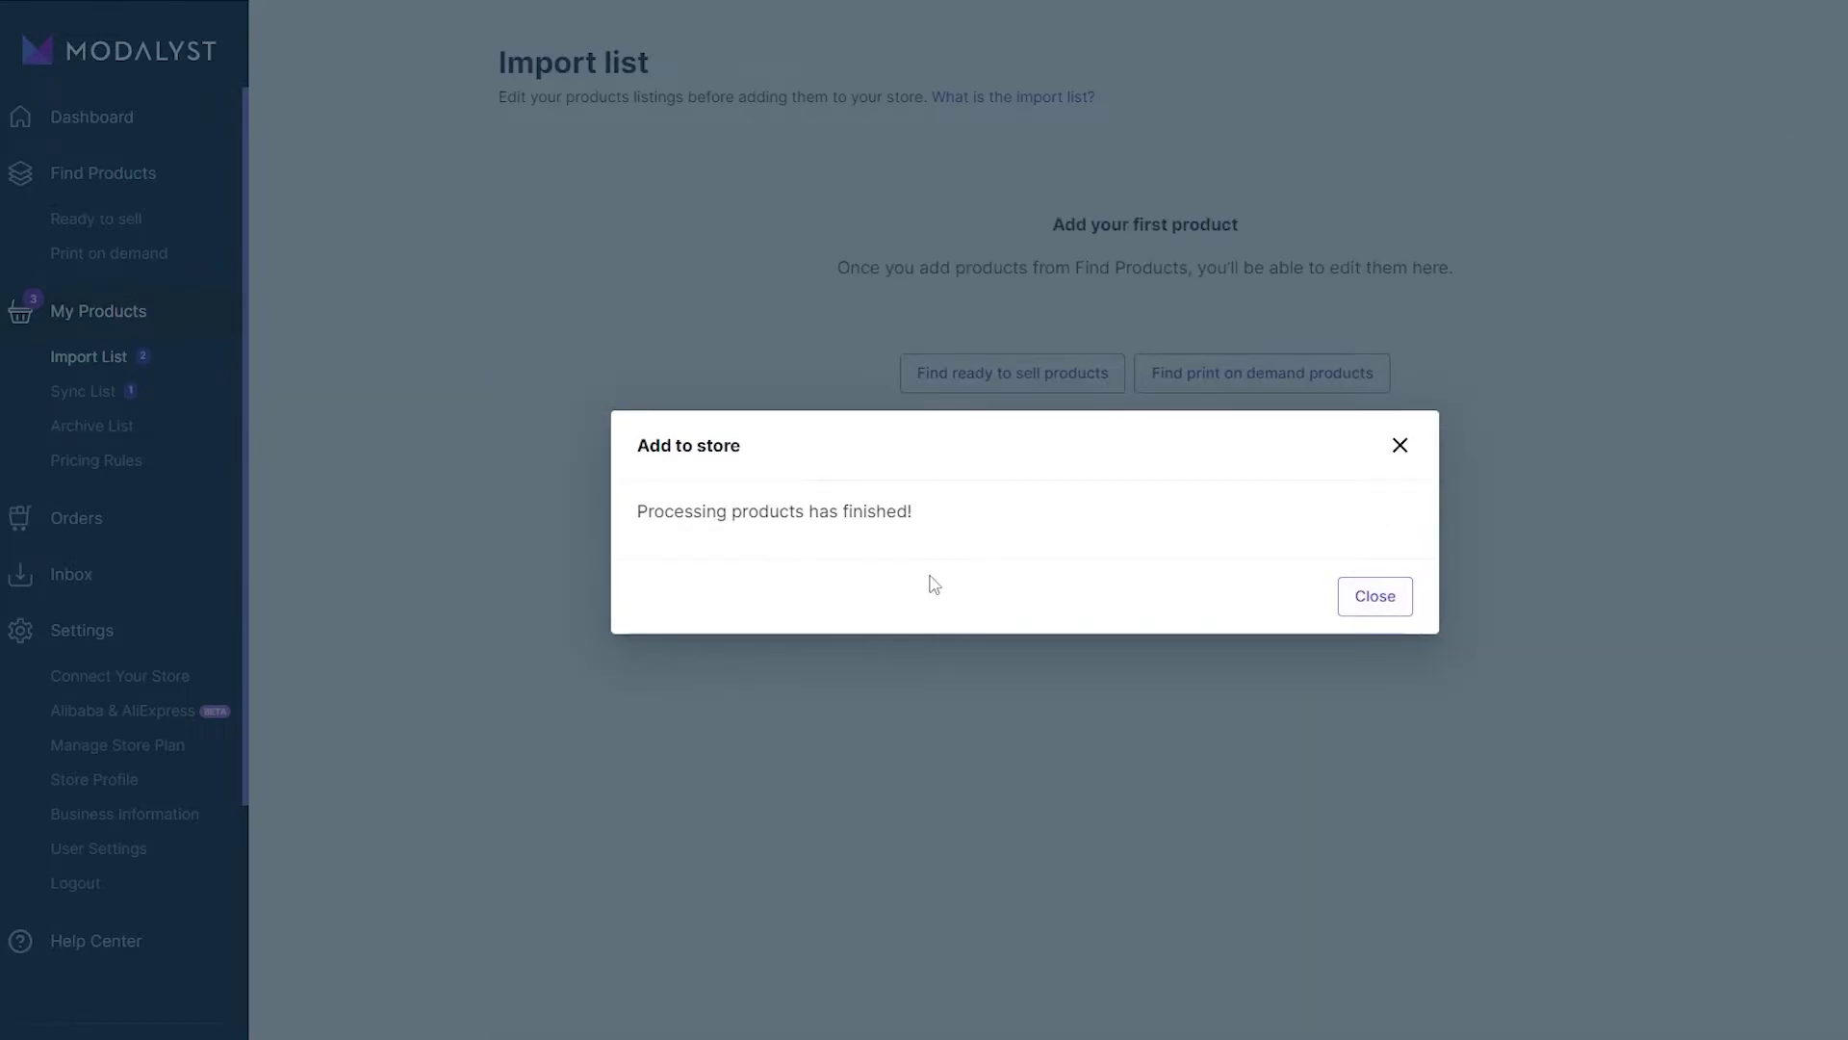
{"action": "left_click", "coordinate": [1373, 598]}
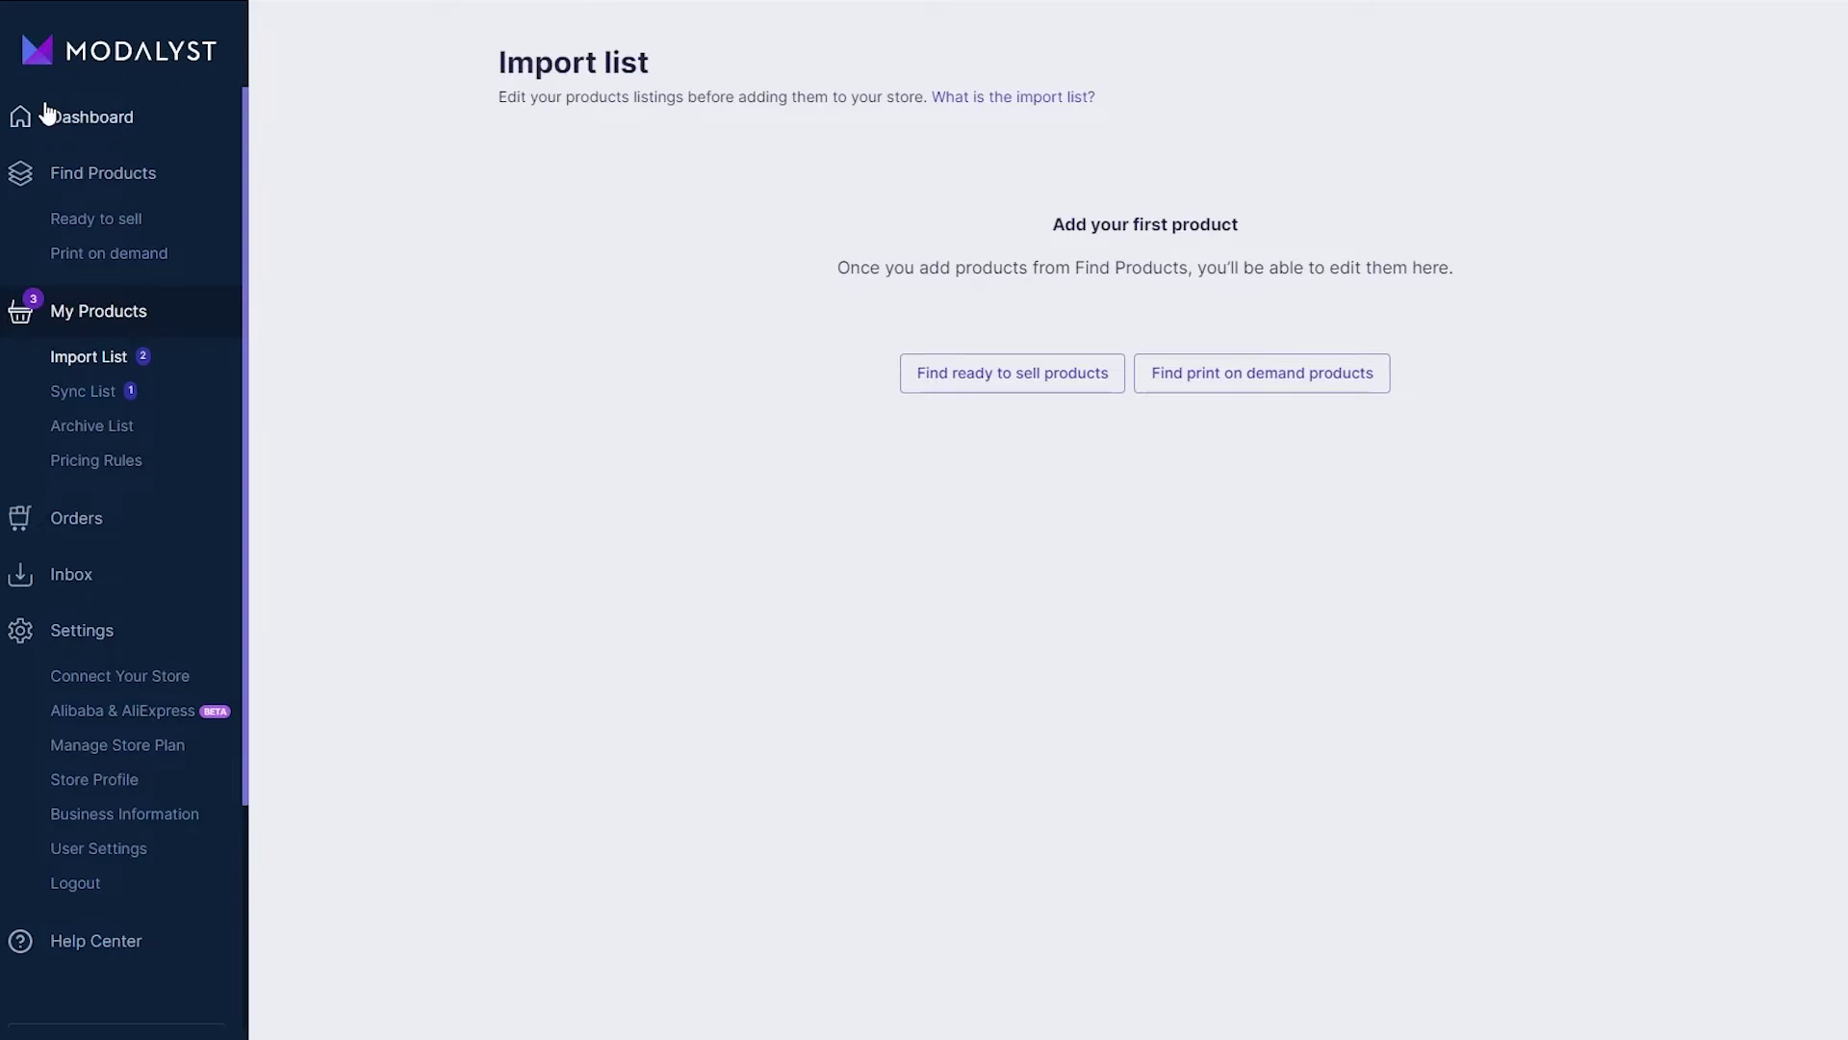
Return to the dashboard and cancel the Connect Alibaba dialog, leaving Alibaba unconnected
{"action": "left_click", "coordinate": [95, 117]}
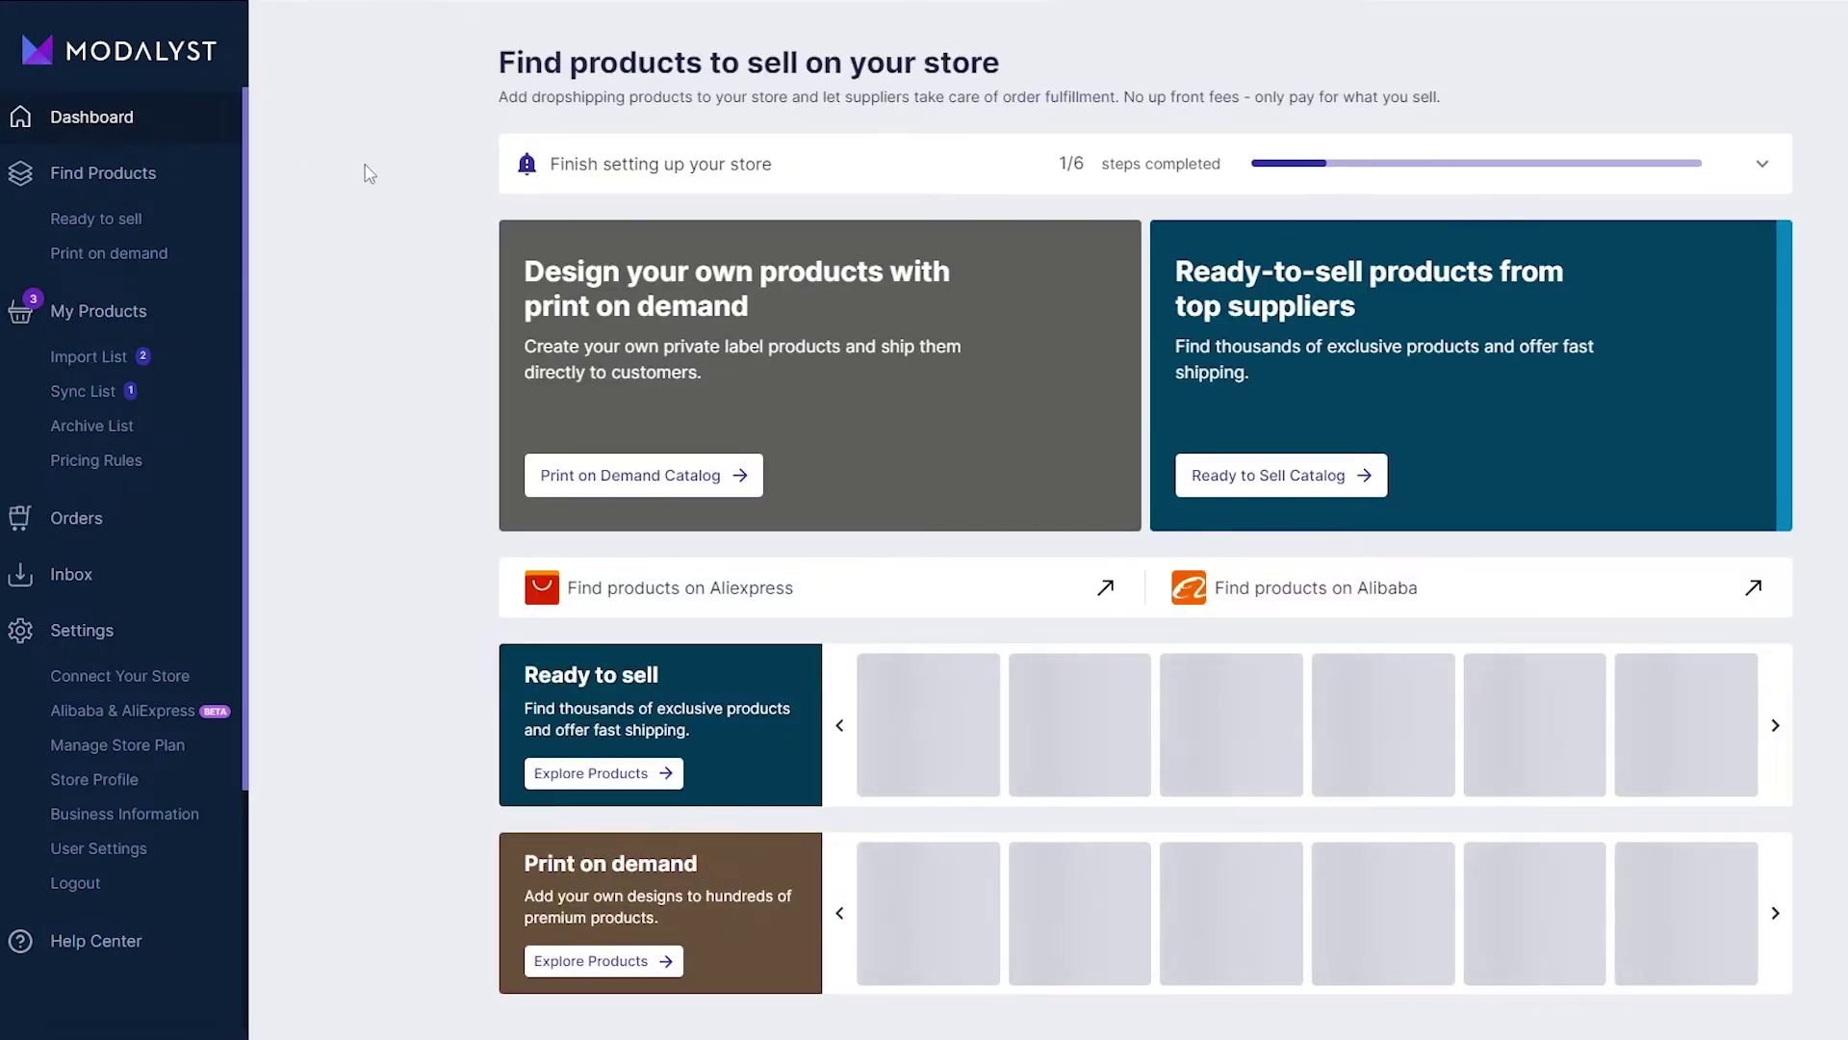
{"action": "scroll", "coordinate": [379, 219], "scroll_direction": "down", "scroll_amount": 3}
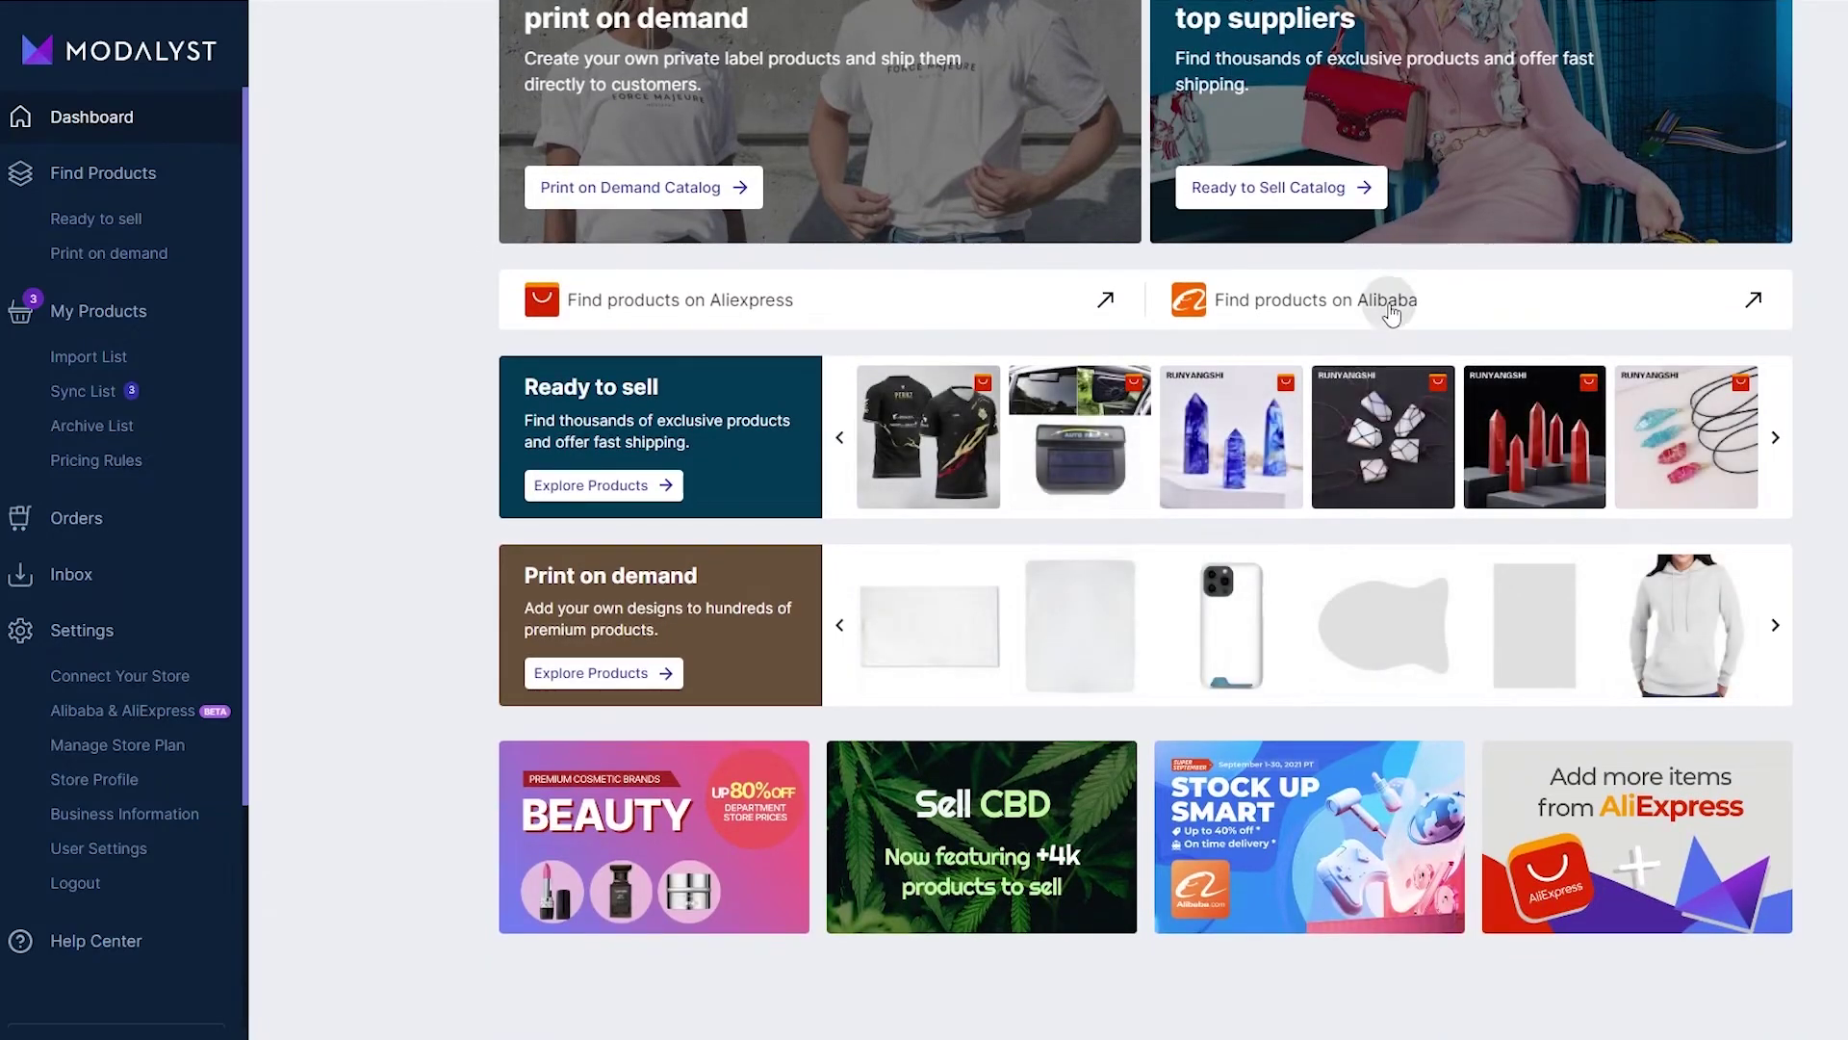
{"action": "left_click", "coordinate": [1387, 301]}
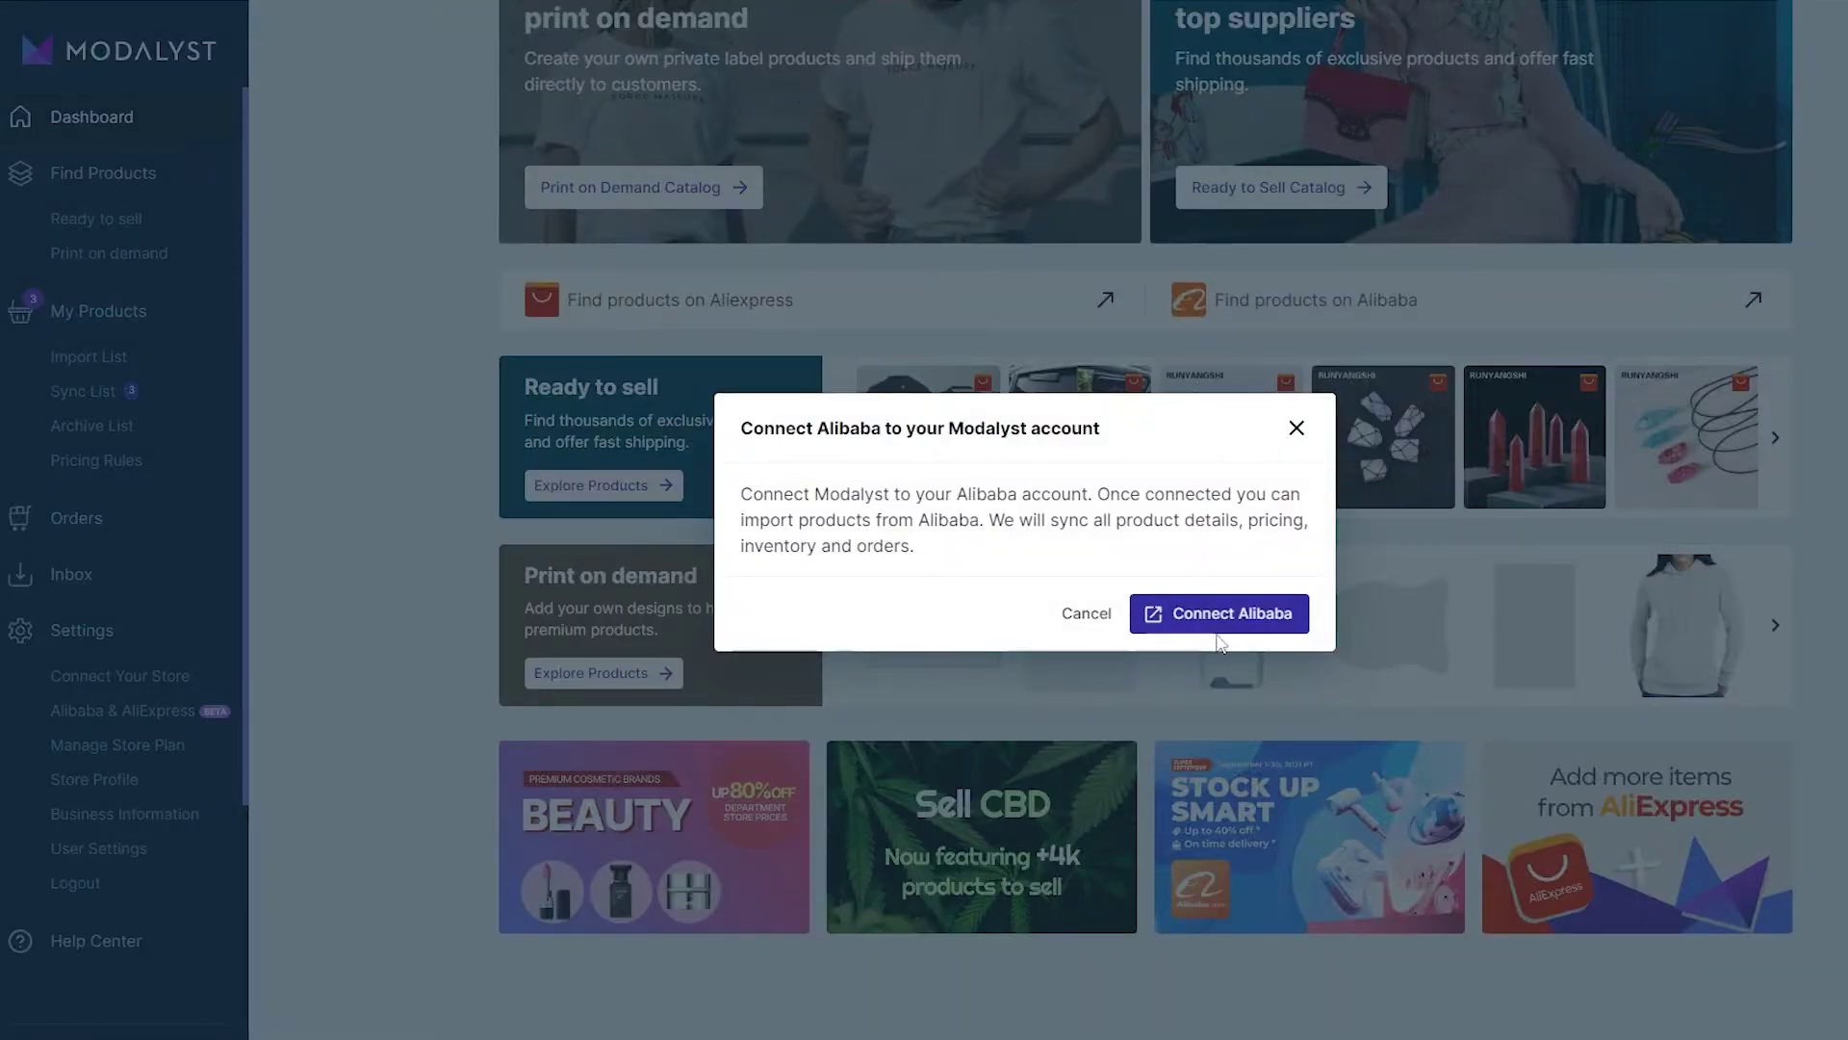
{"action": "left_click", "coordinate": [1085, 613]}
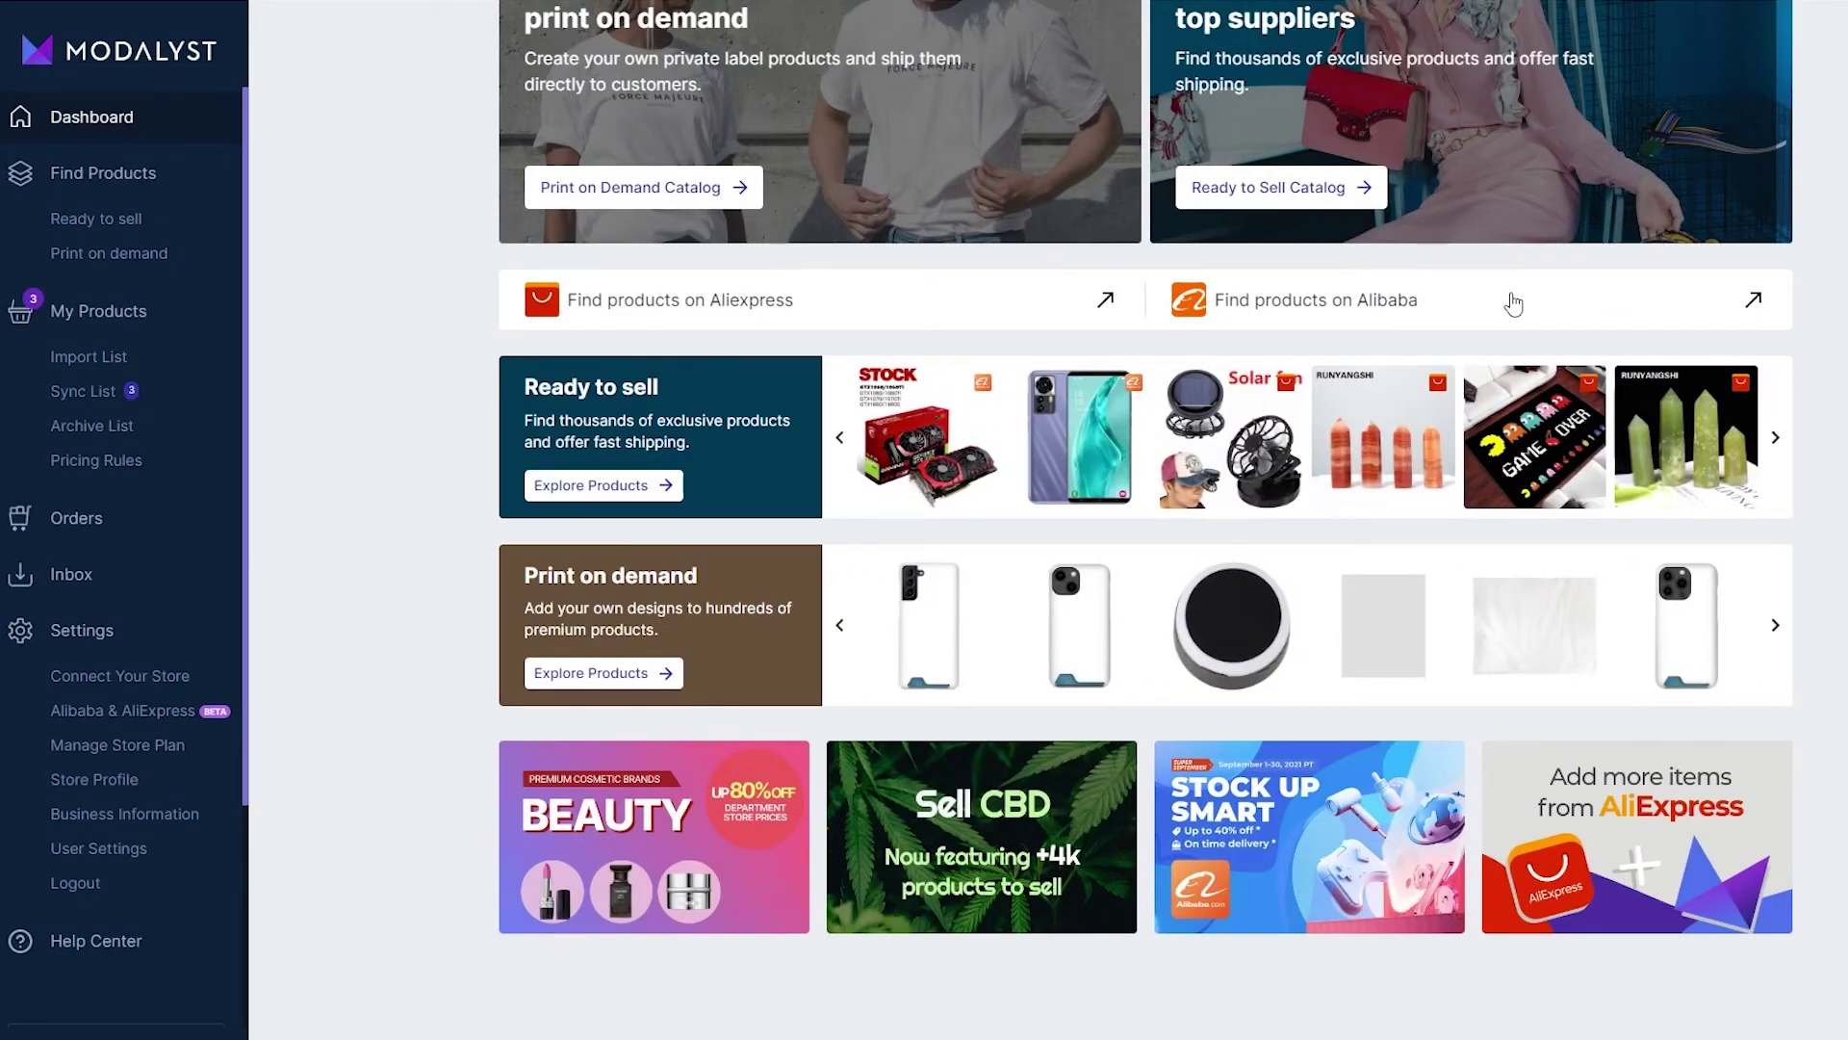
{"action": "scroll", "coordinate": [1513, 304], "scroll_direction": "down", "scroll_amount": 1}
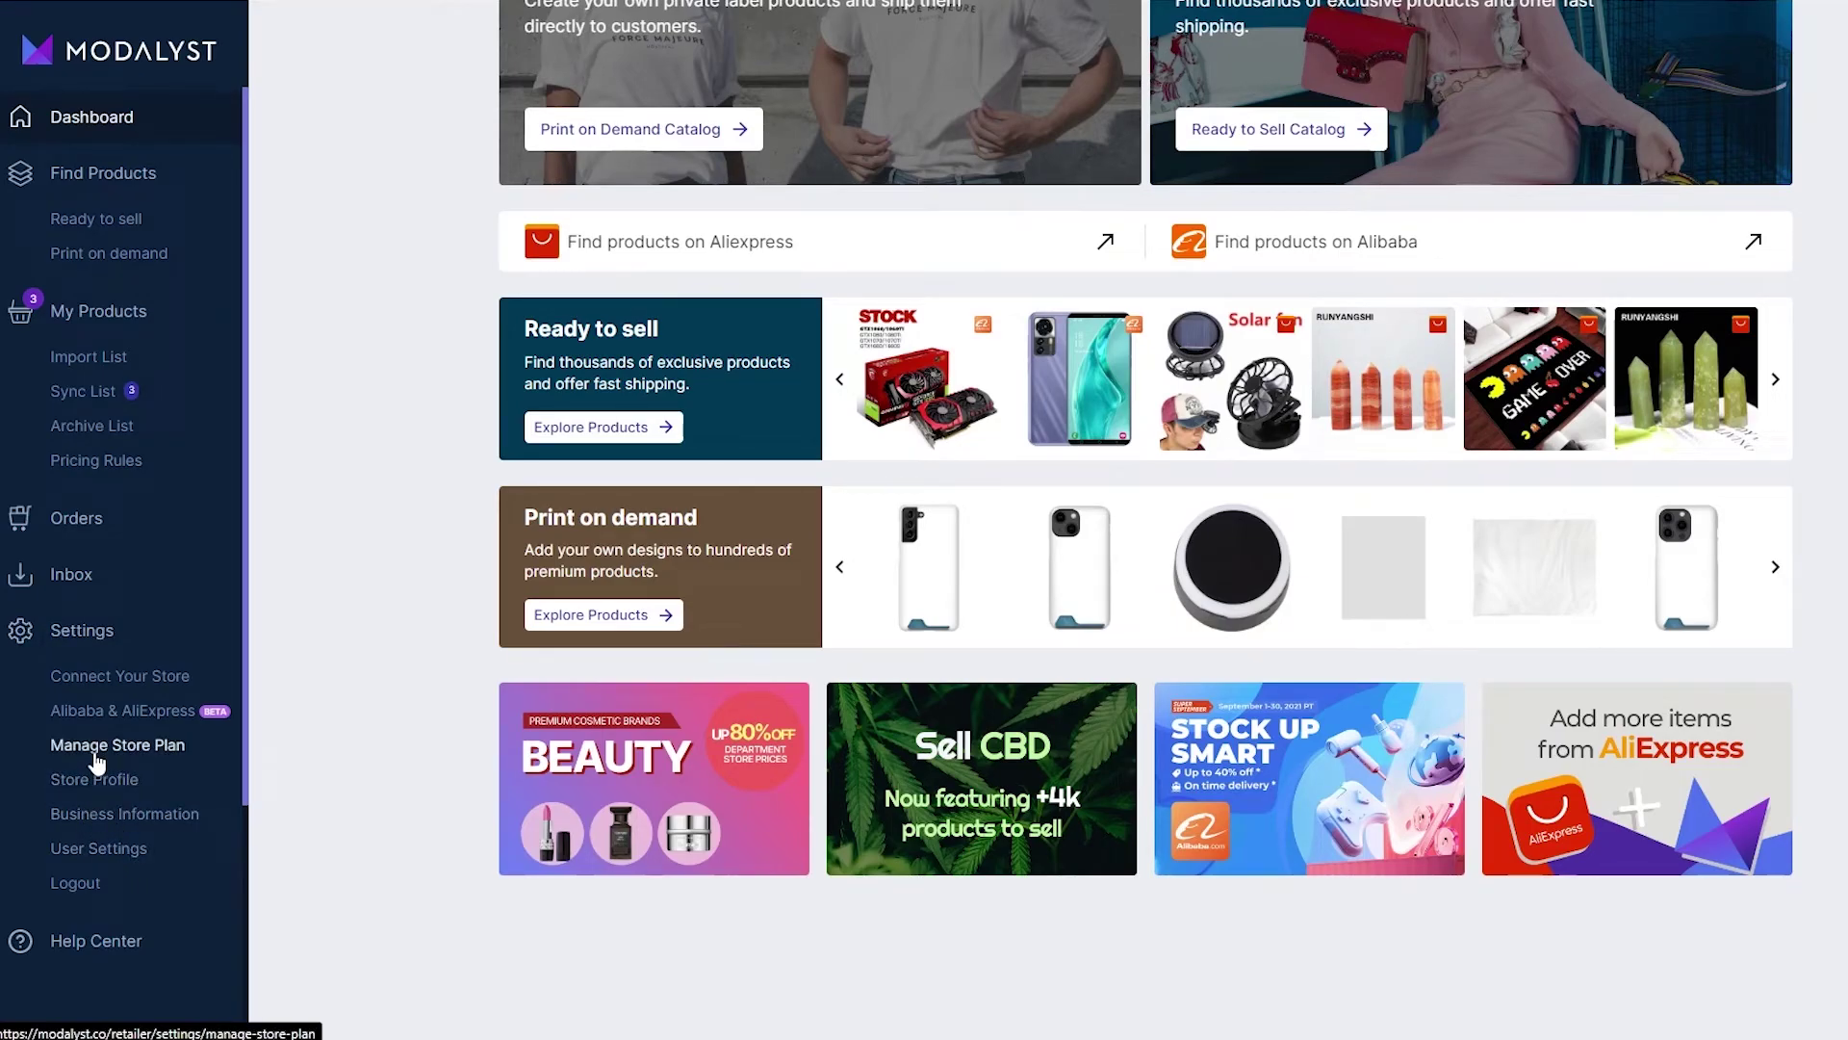
In Pricing Rules, set the AliExpress markup multiplier to 1.00
{"action": "left_click", "coordinate": [113, 470]}
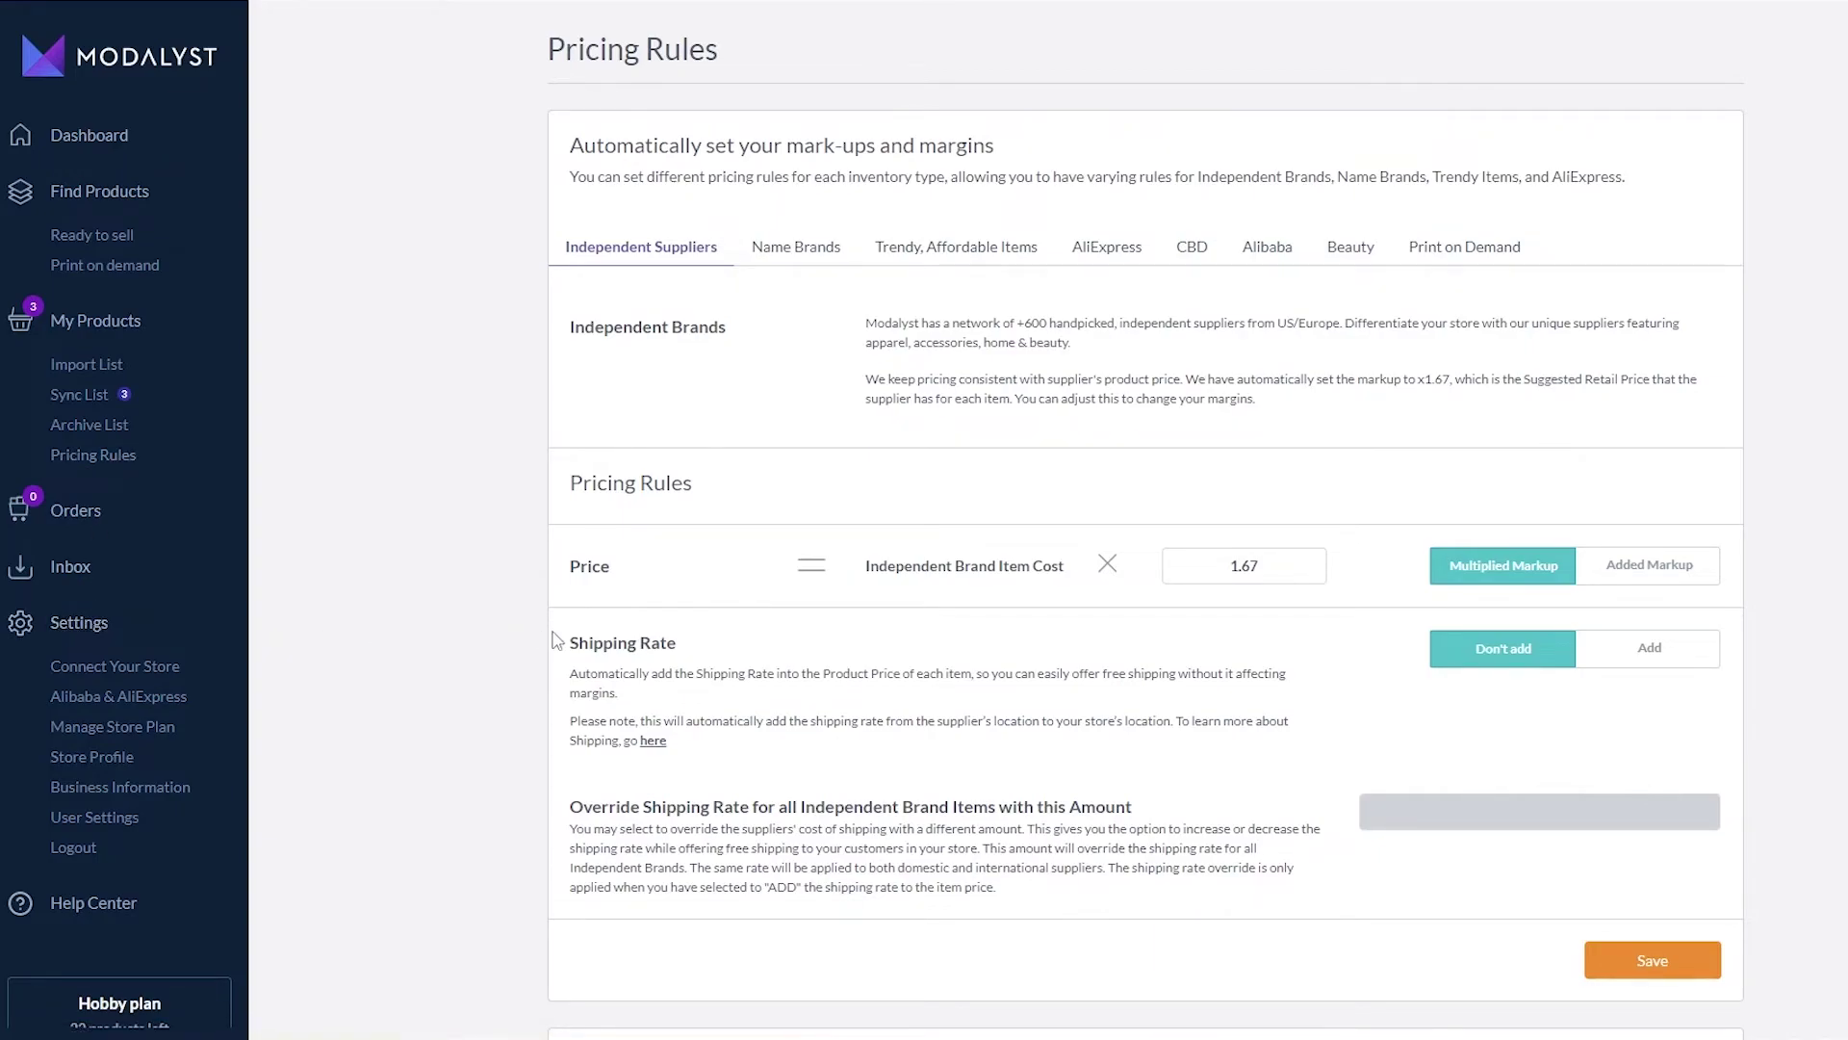
{"action": "scroll", "coordinate": [835, 428], "scroll_direction": "down", "scroll_amount": 4}
{"action": "scroll", "coordinate": [822, 596], "scroll_direction": "up", "scroll_amount": 4}
{"action": "left_click_drag", "start_coordinate": [1266, 567], "coordinate": [1228, 567]}
{"action": "left_click", "coordinate": [1107, 252]}
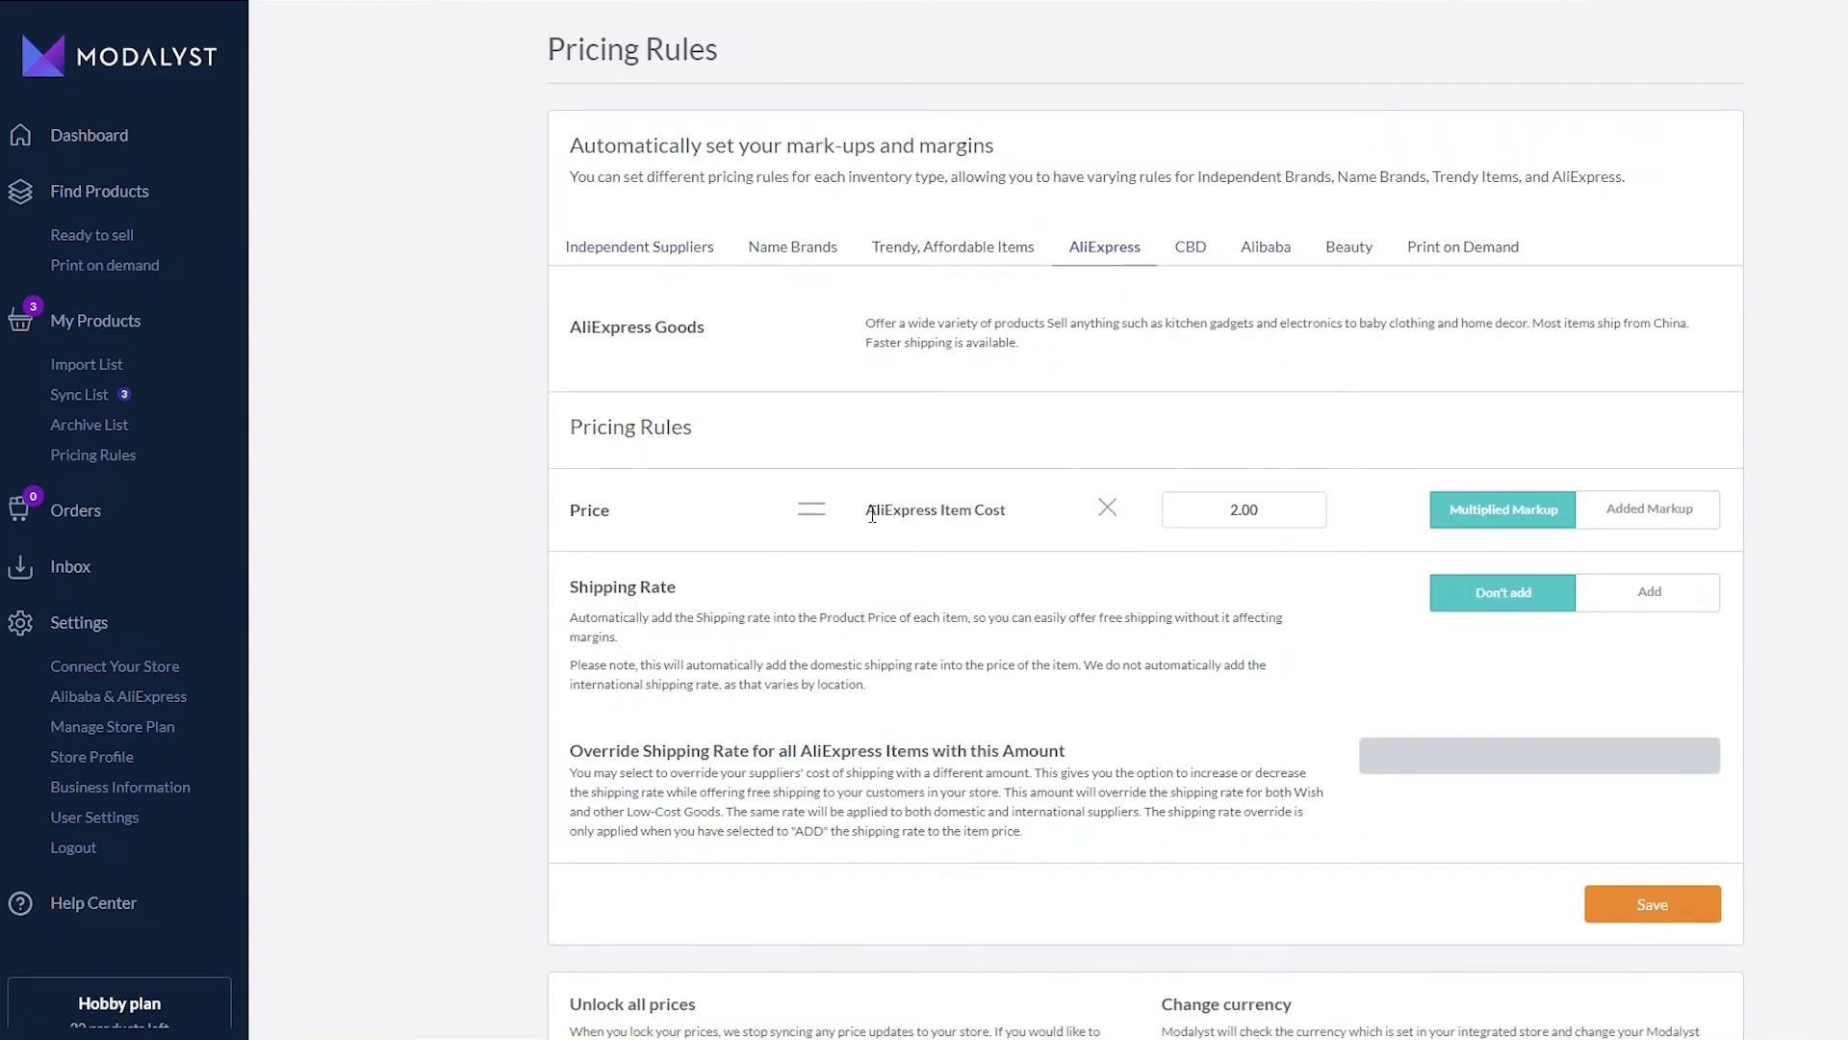
{"action": "left_click_drag", "start_coordinate": [866, 512], "coordinate": [1029, 523]}
{"action": "left_click", "coordinate": [1240, 509]}
Add a shipping rate to AliExpress prices with a 2.00 override amount
{"action": "left_click", "coordinate": [1639, 616]}
{"action": "left_click", "coordinate": [1412, 742]}
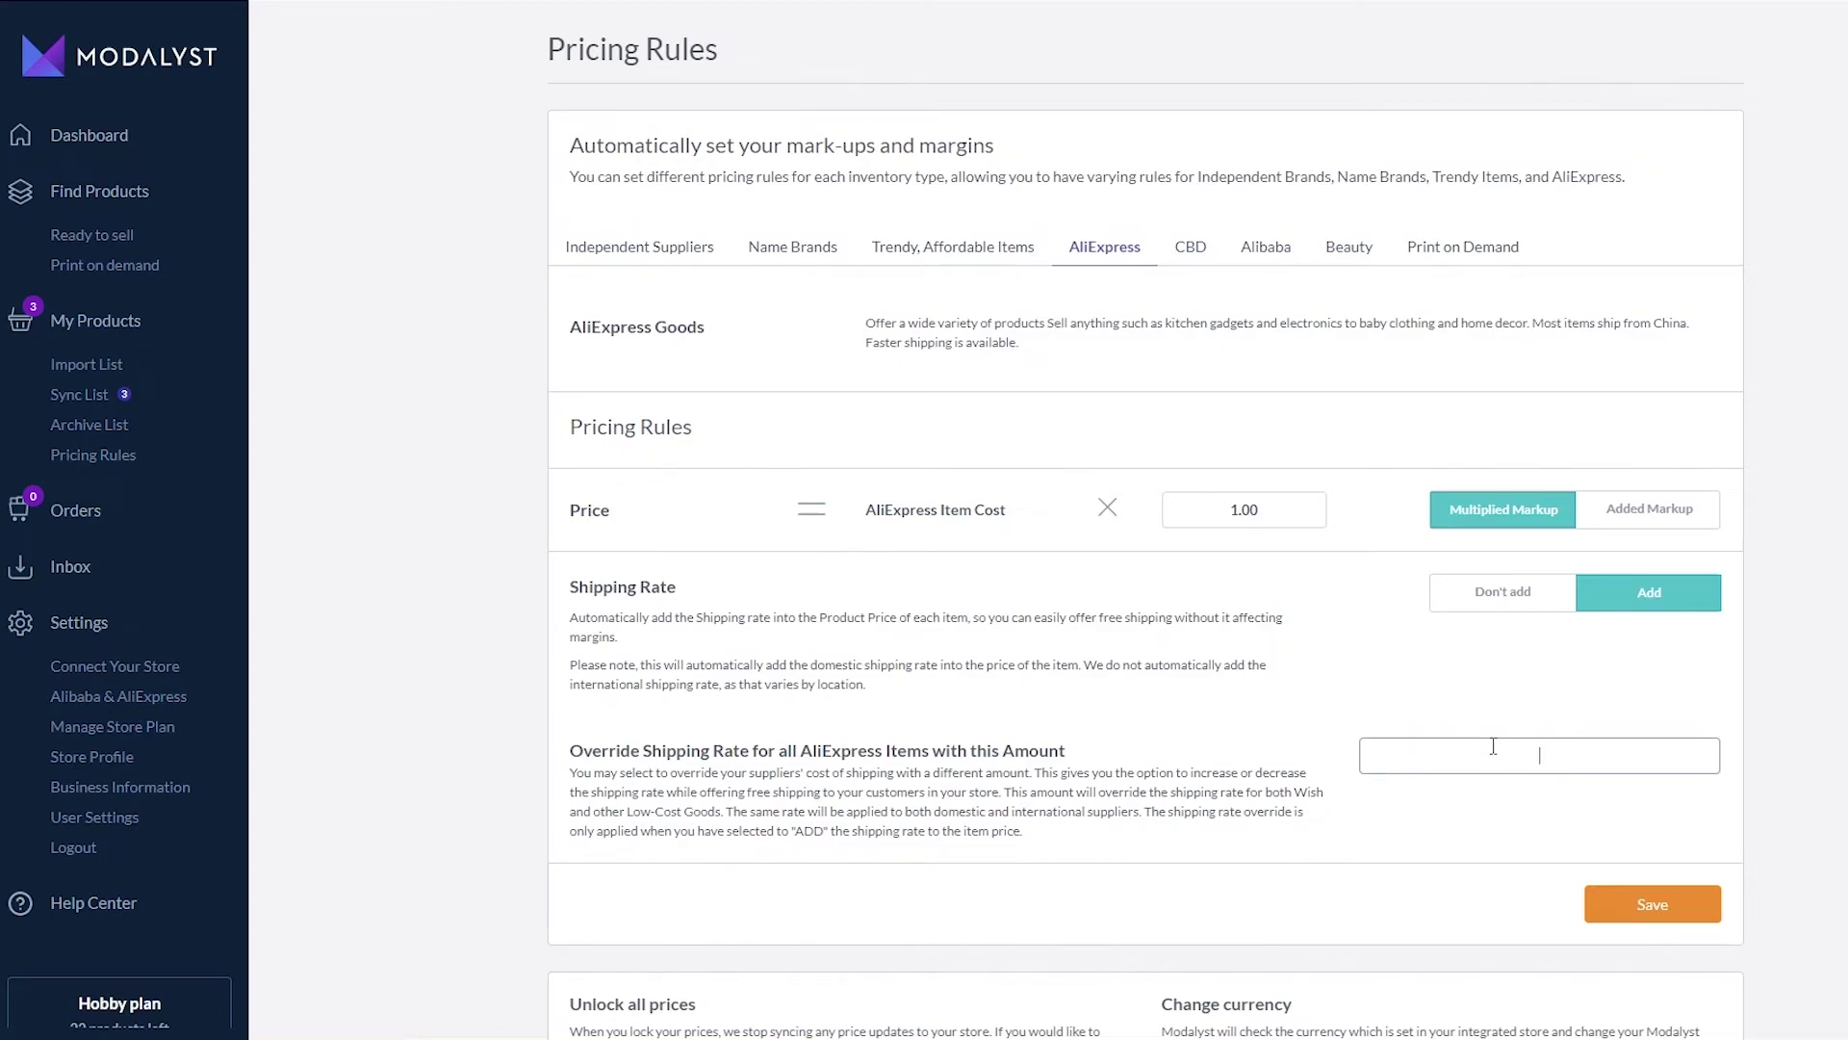
{"action": "type", "text": "12"}
{"action": "left_click", "coordinate": [1041, 750]}
{"action": "scroll", "coordinate": [1231, 788], "scroll_direction": "down", "scroll_amount": 3}
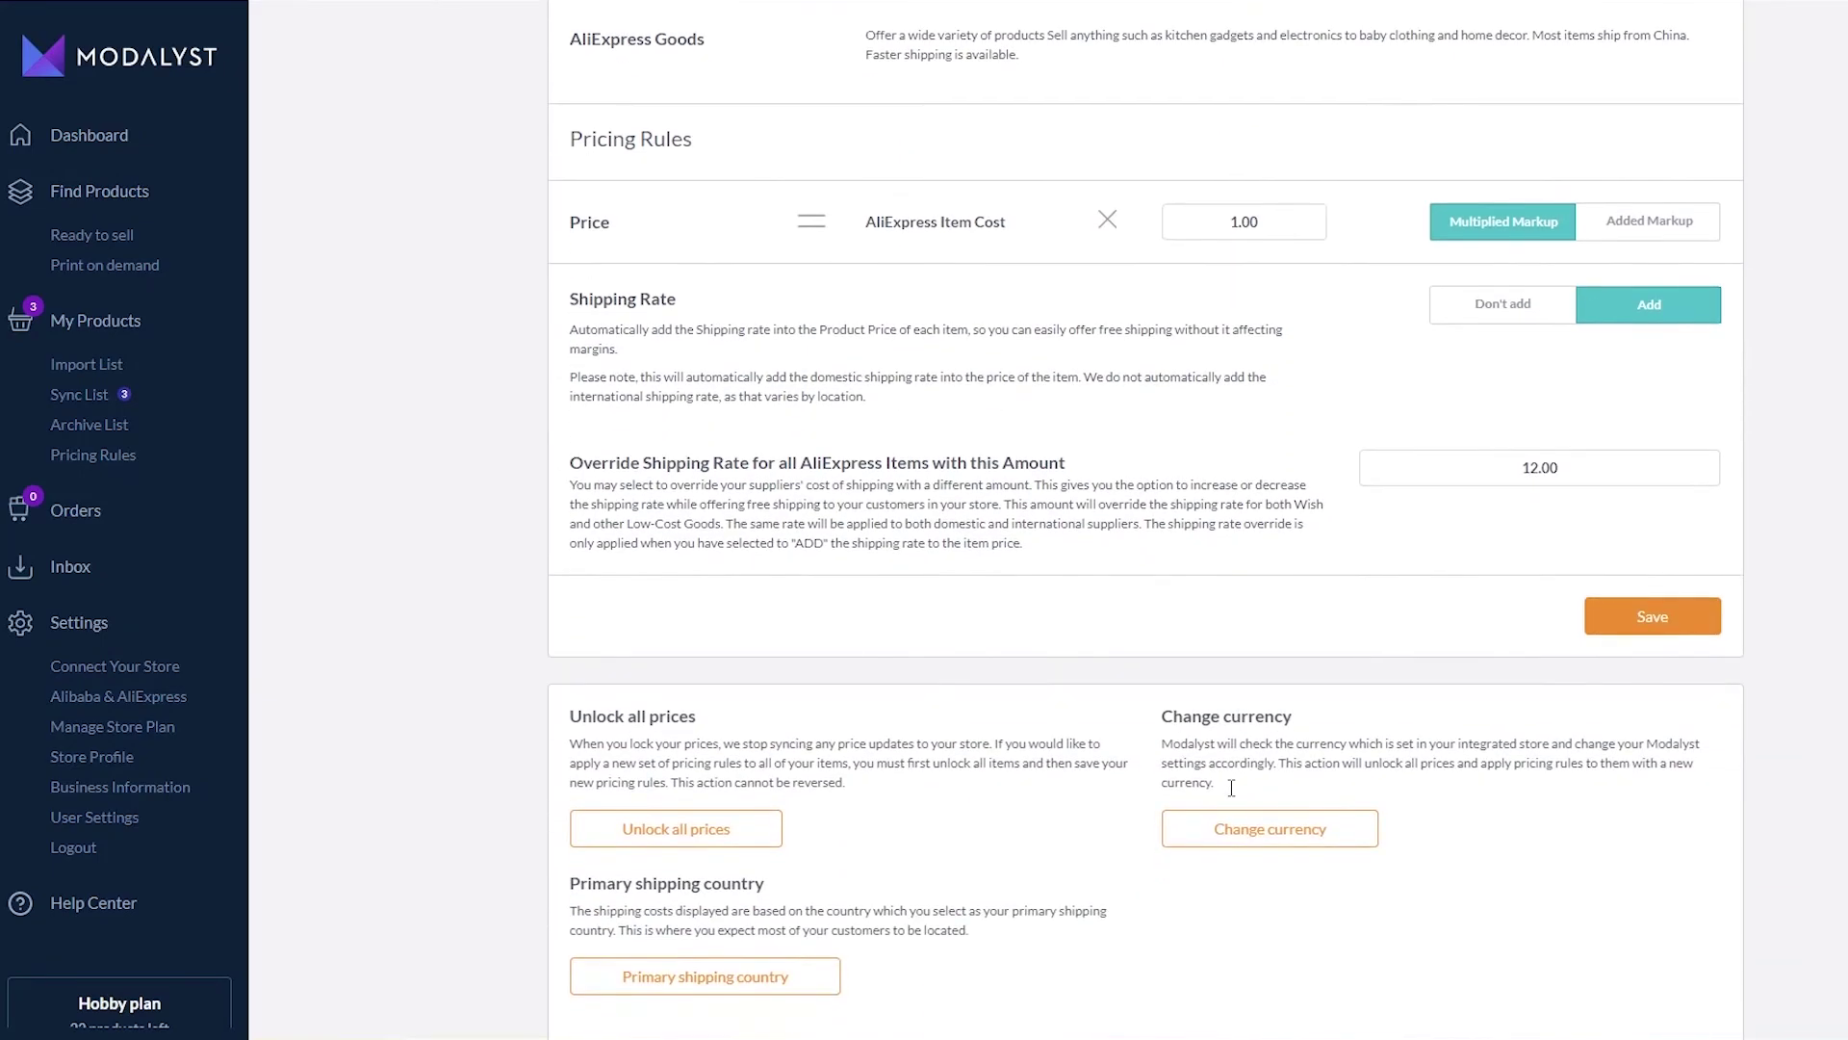
{"action": "double_click", "coordinate": [1490, 471]}
{"action": "type", "text": "2"}
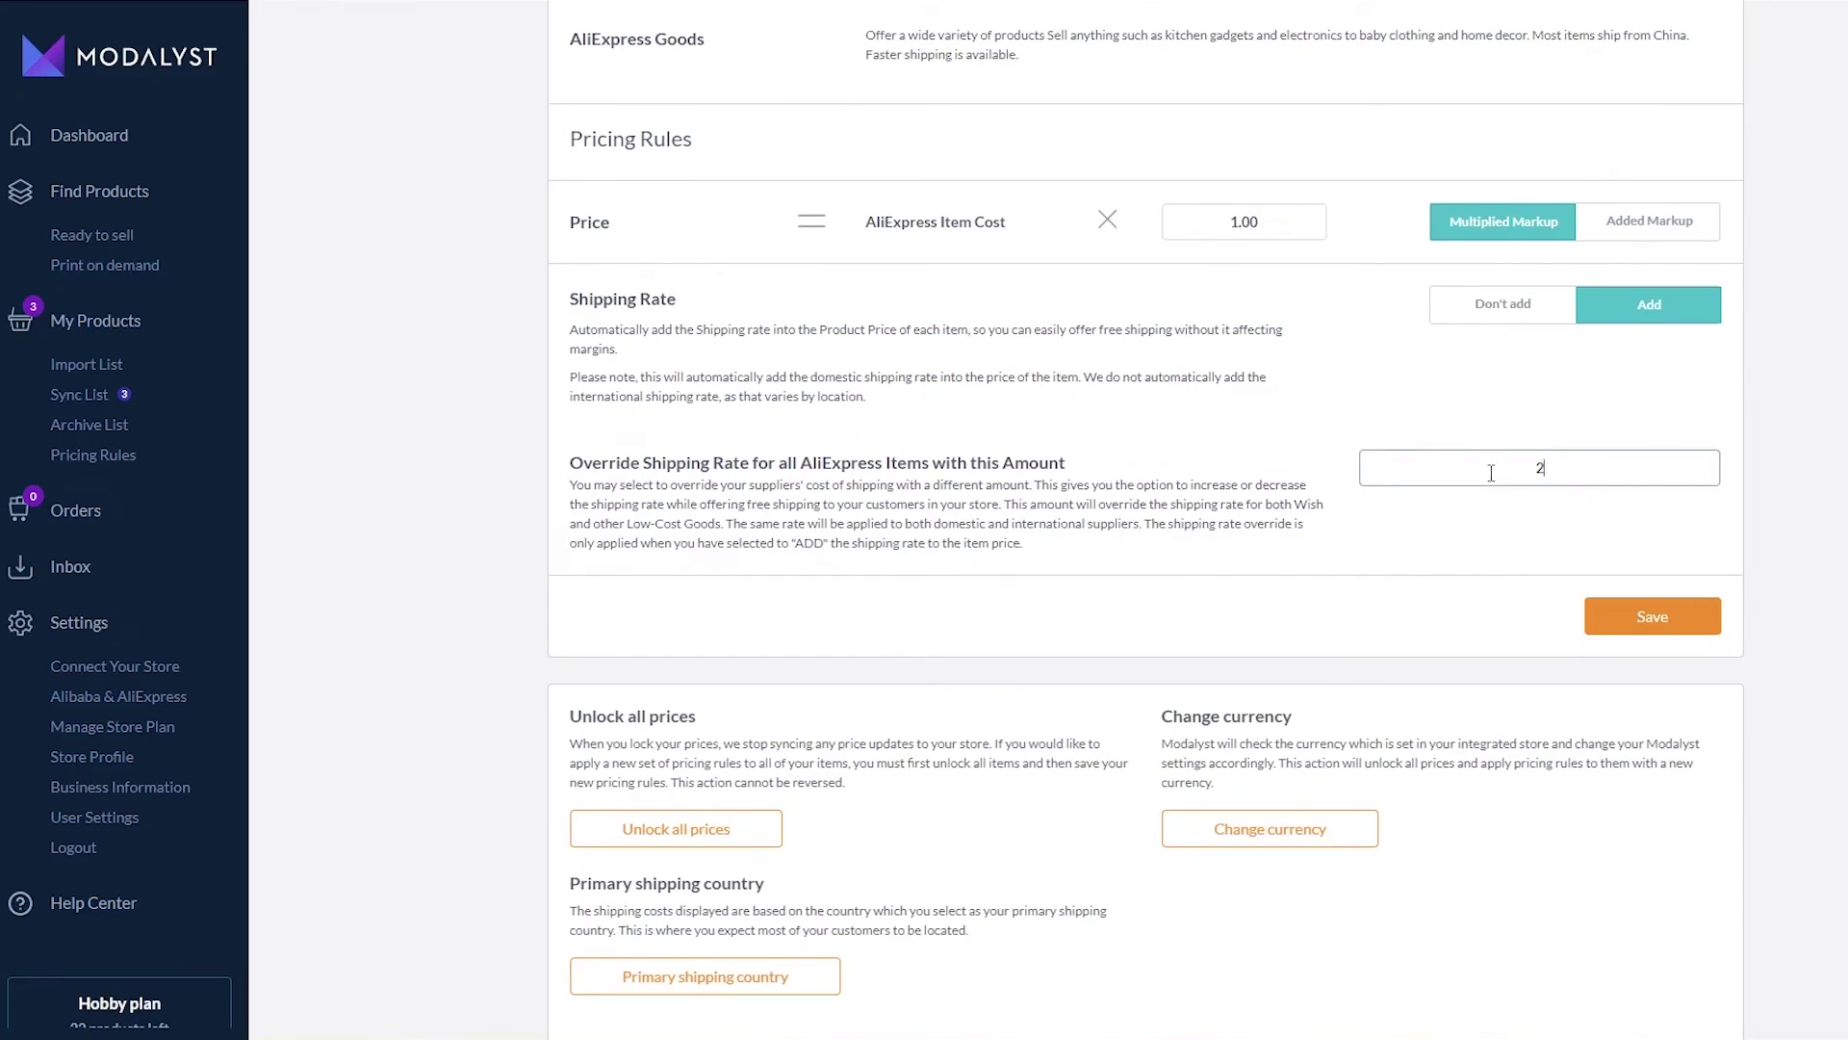
{"action": "left_click", "coordinate": [1414, 445]}
{"action": "scroll", "coordinate": [1377, 622], "scroll_direction": "down", "scroll_amount": 1}
{"action": "scroll", "coordinate": [1374, 623], "scroll_direction": "up", "scroll_amount": 3}
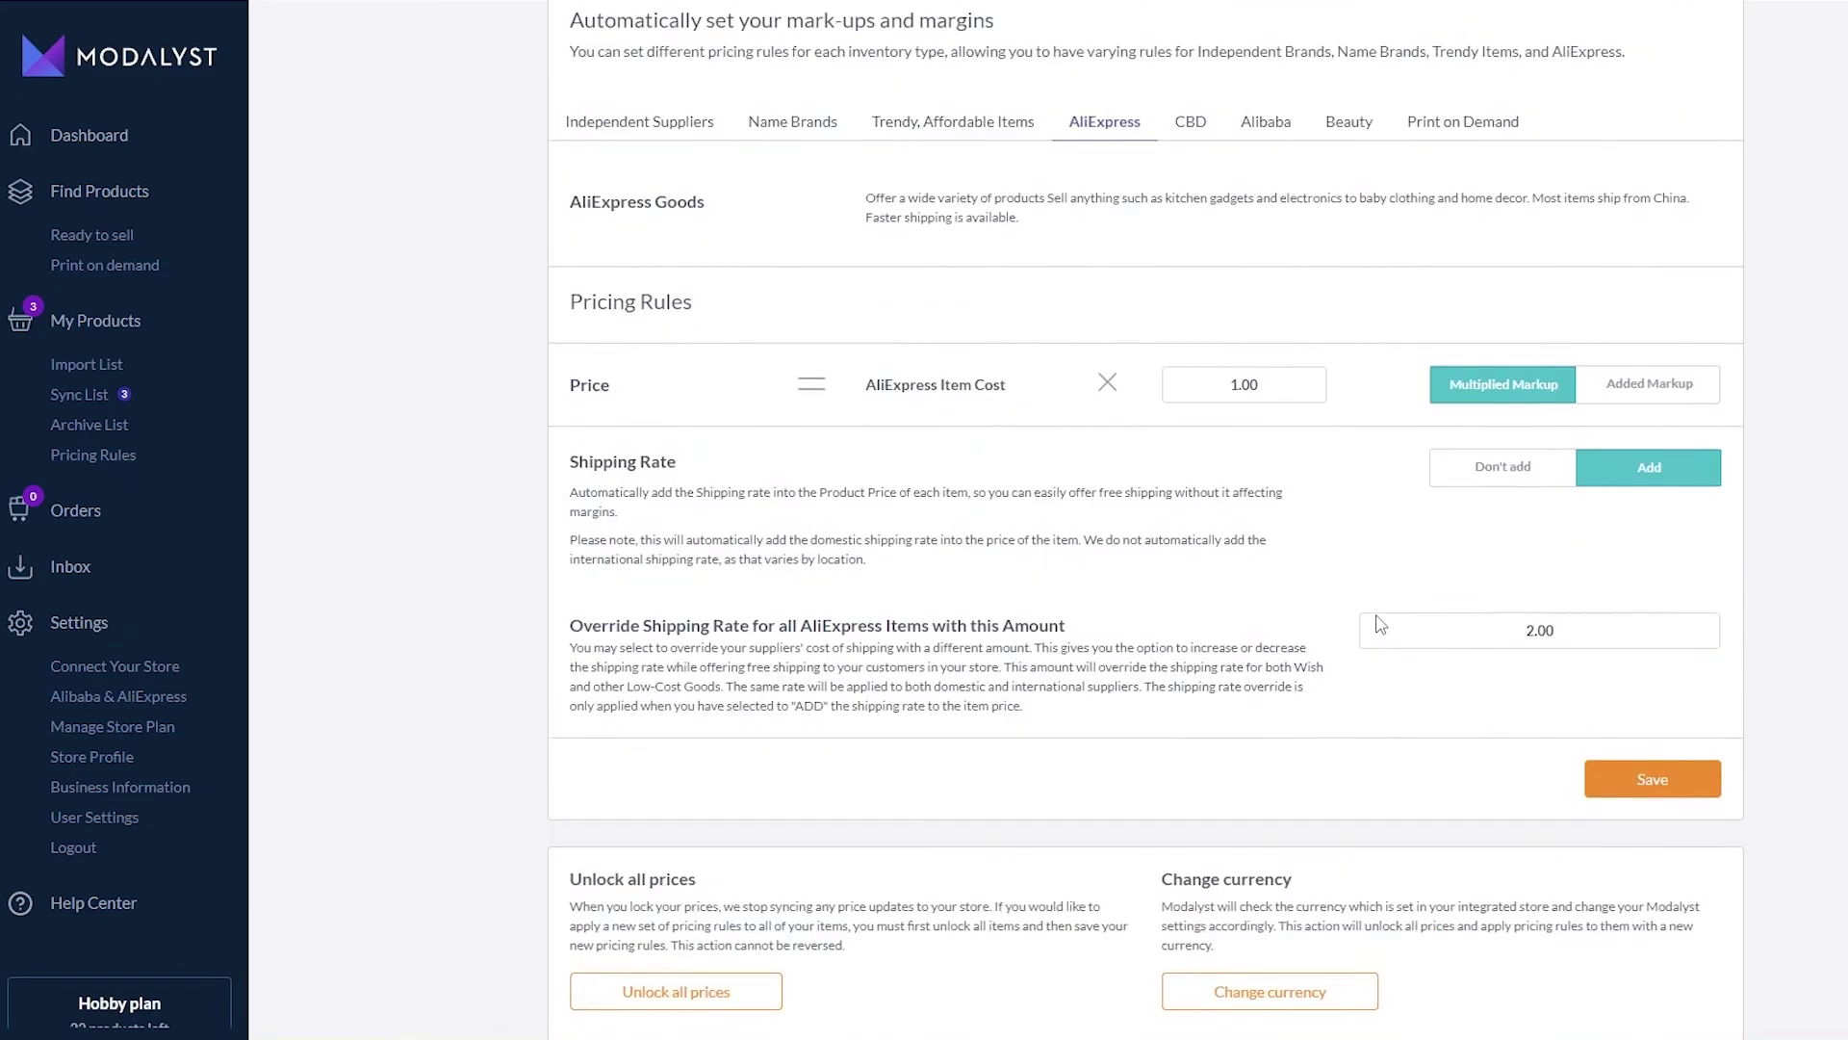
Look over the CBD, Alibaba, Beauty and Print on Demand pricing rules, then return to the dashboard
{"action": "left_click", "coordinate": [1193, 248]}
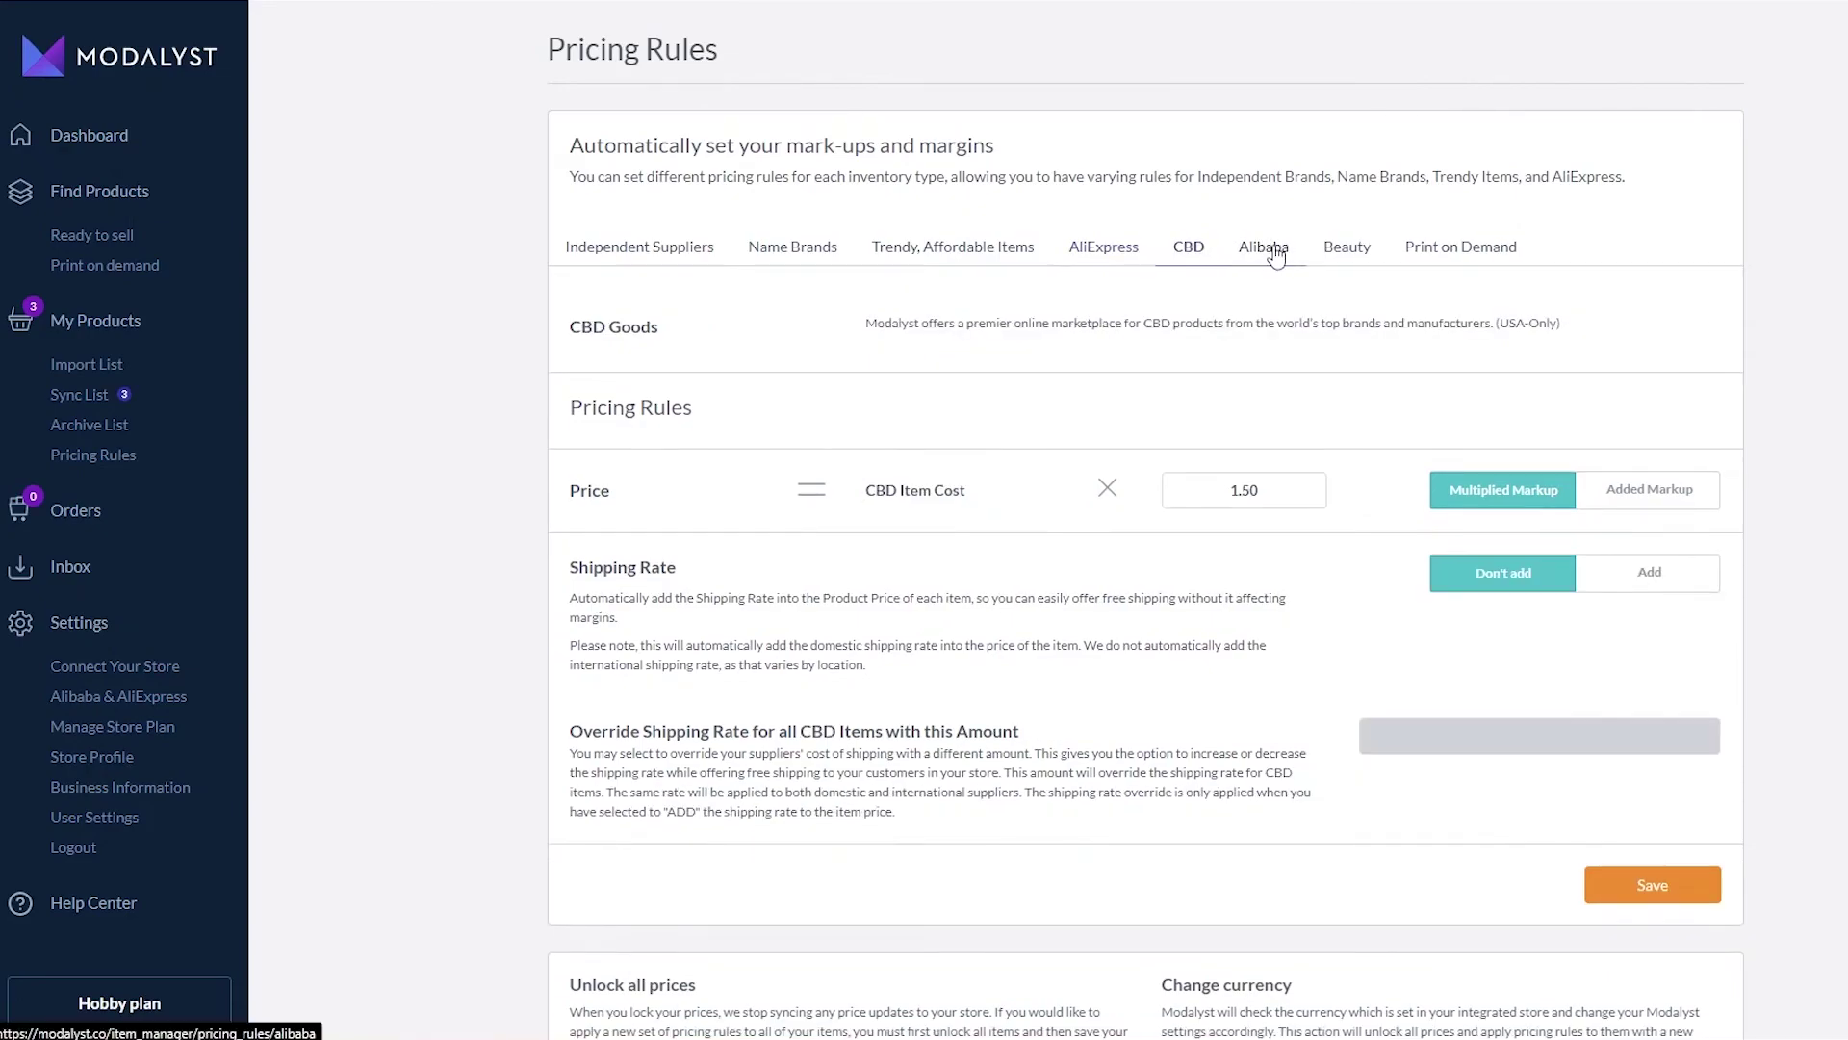
{"action": "left_click", "coordinate": [1268, 247]}
{"action": "left_click", "coordinate": [1338, 252]}
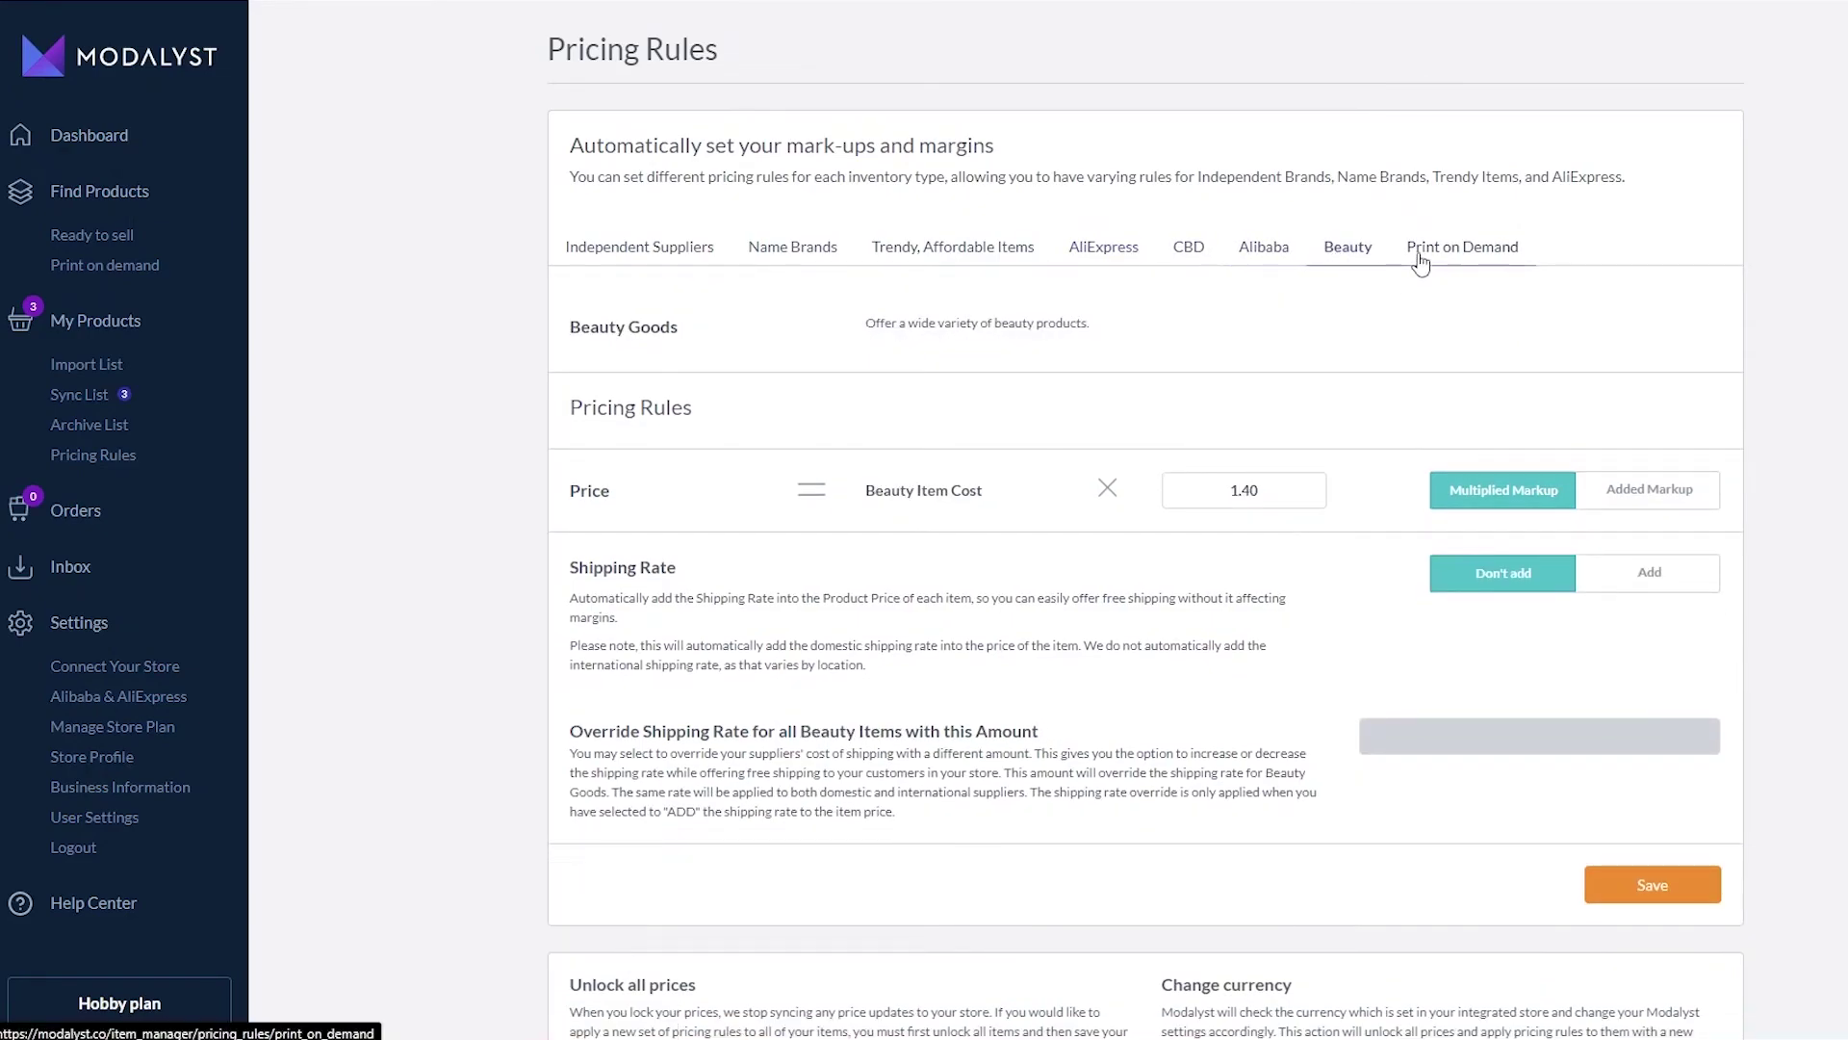
{"action": "left_click", "coordinate": [1423, 254]}
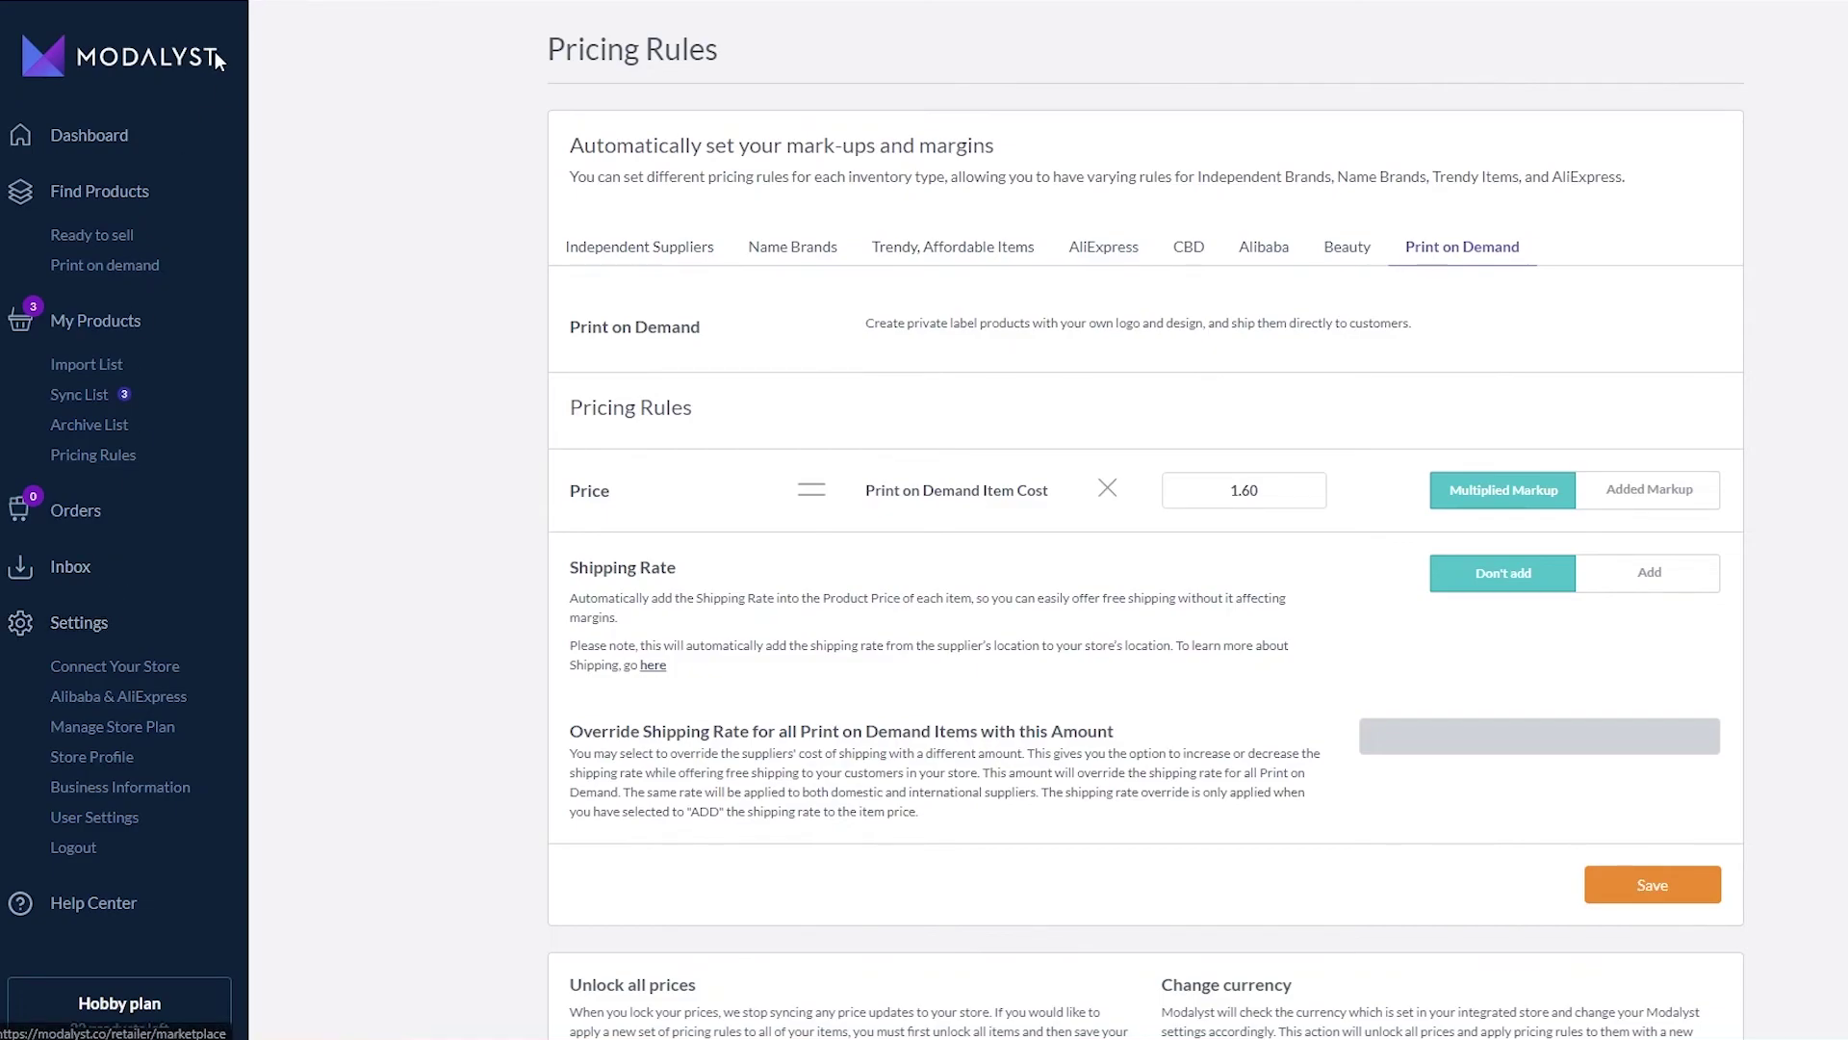
{"action": "left_click", "coordinate": [101, 135]}
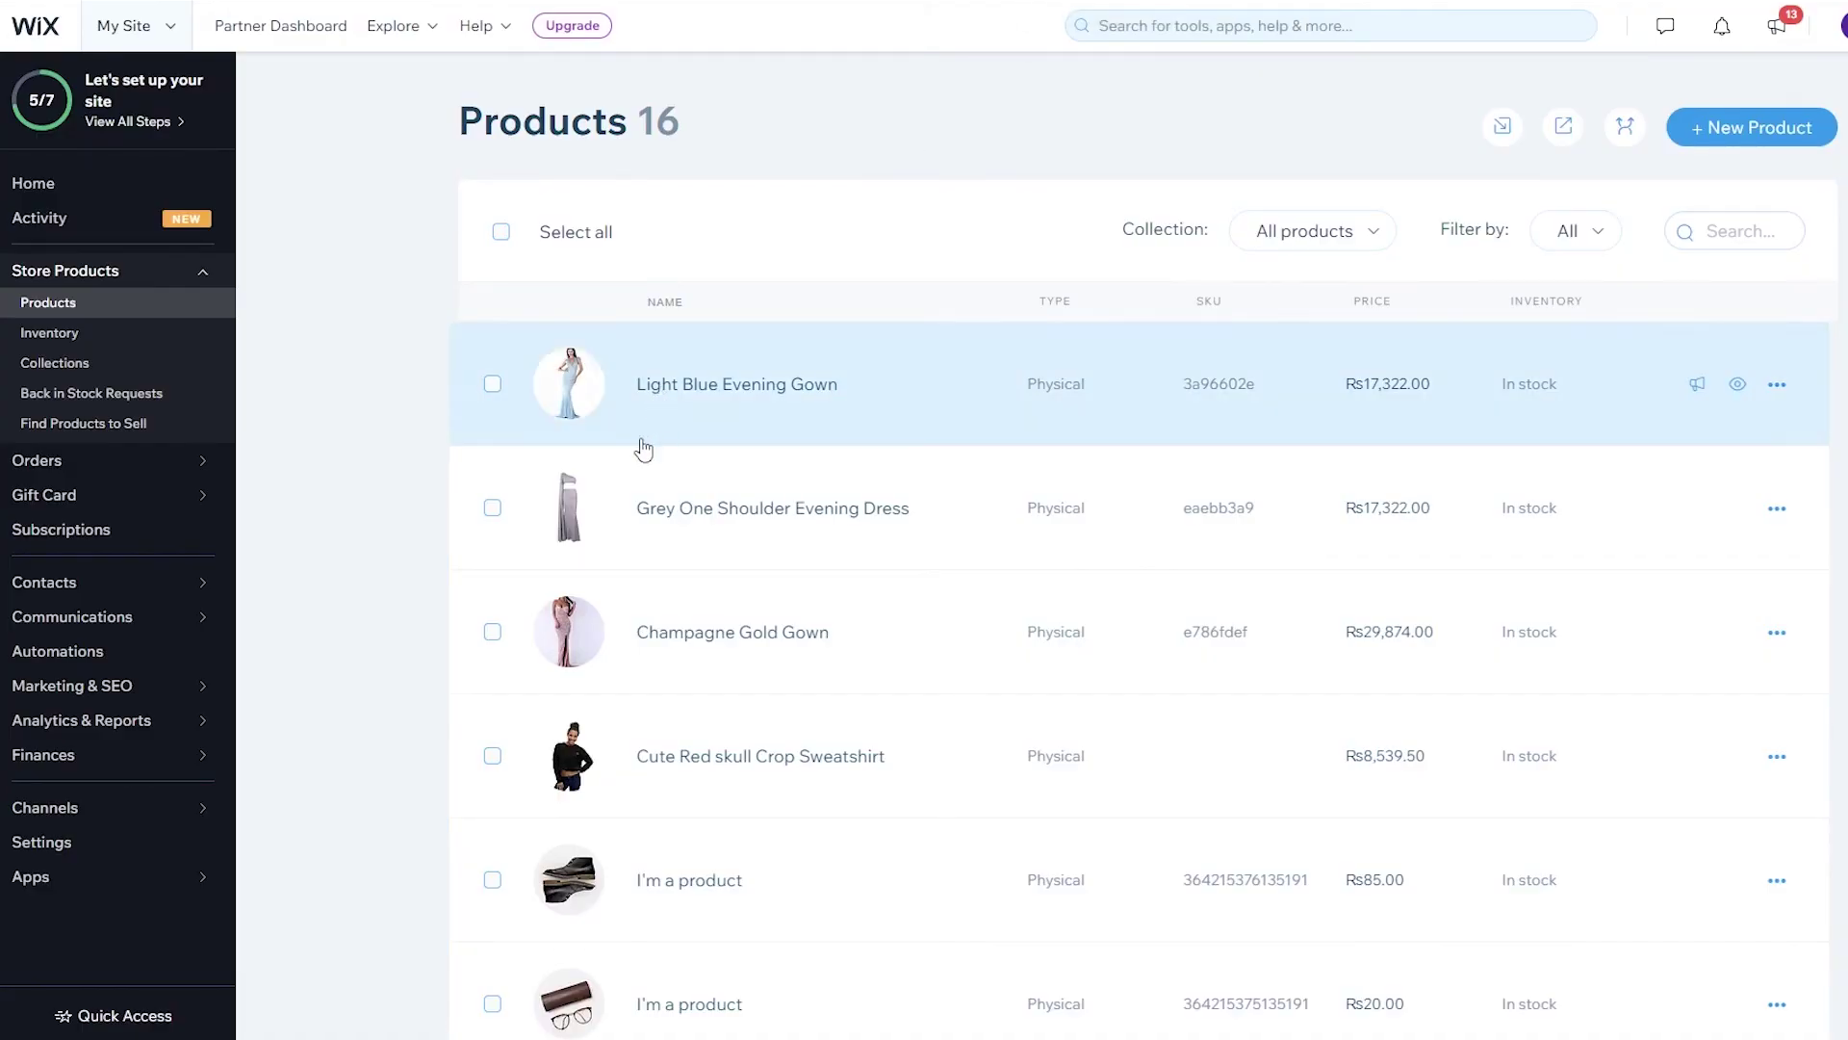
Browse the Wix dashboard and return to Store Products to check the three gowns are listed
{"action": "scroll", "coordinate": [639, 540], "scroll_direction": "down", "scroll_amount": 8}
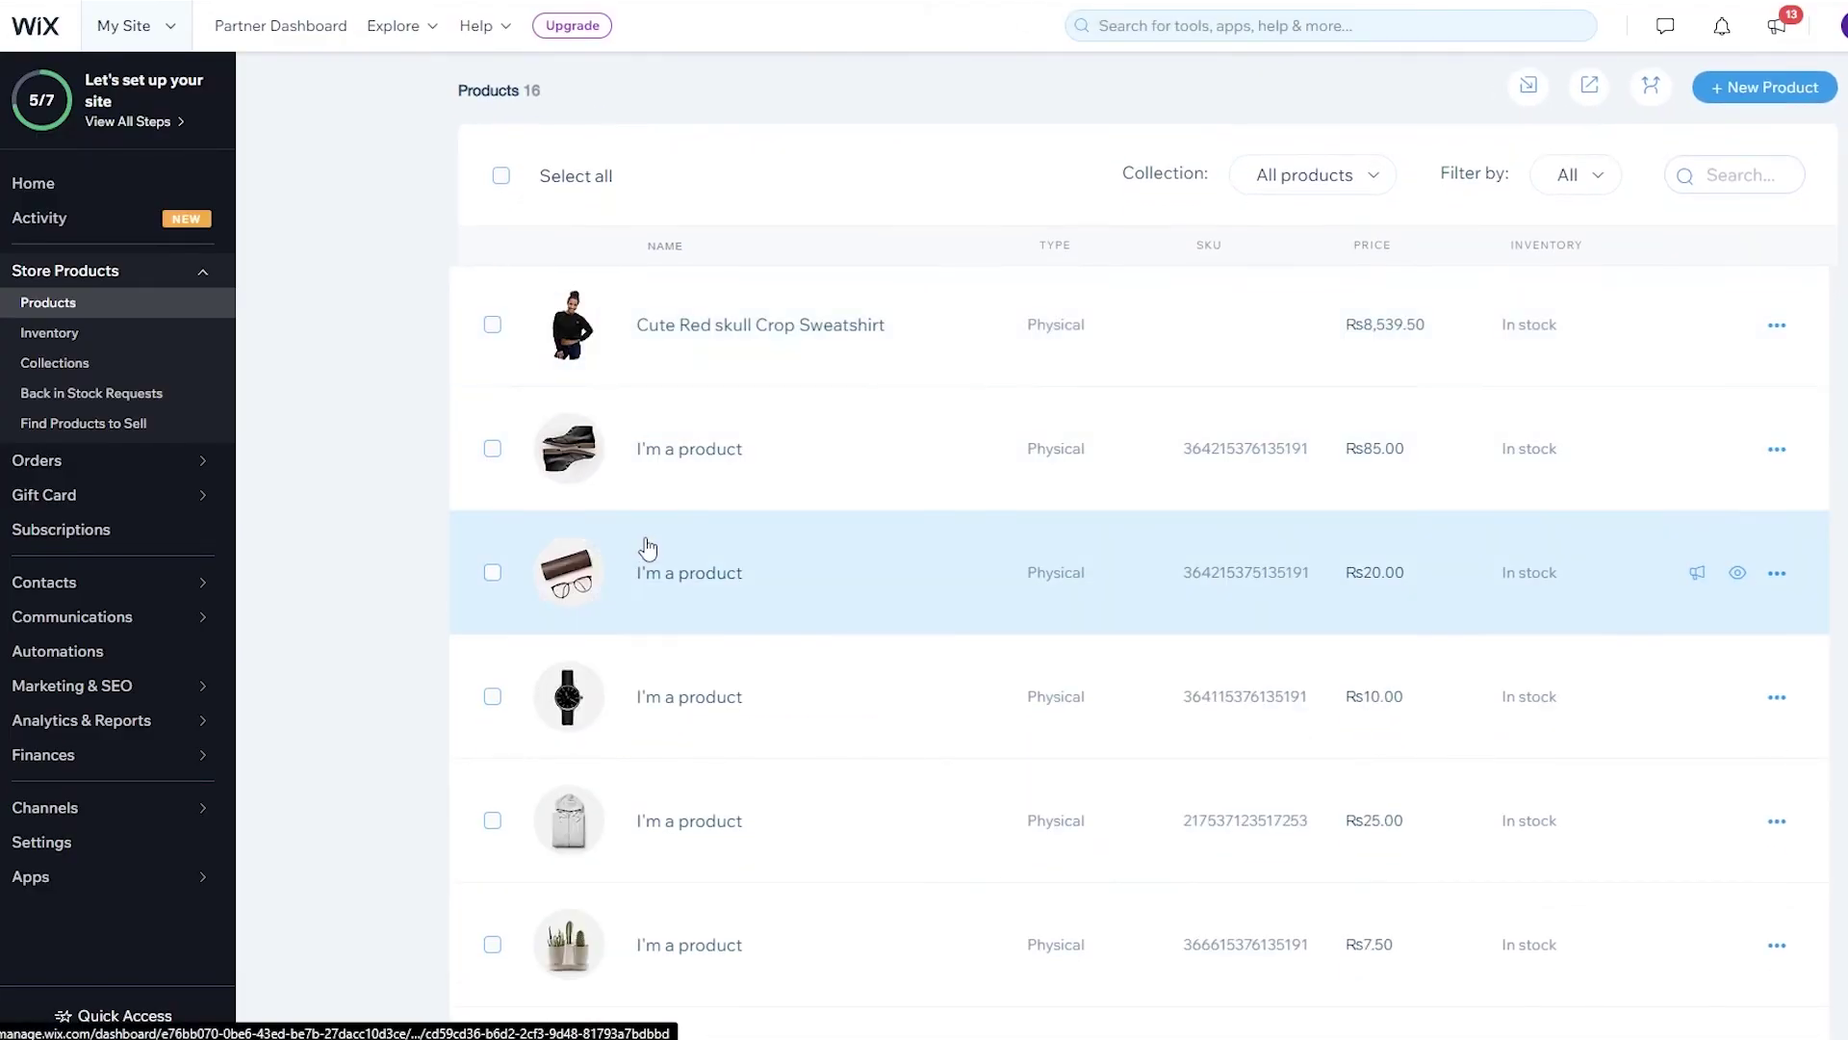
{"action": "scroll", "coordinate": [664, 770], "scroll_direction": "up", "scroll_amount": 8}
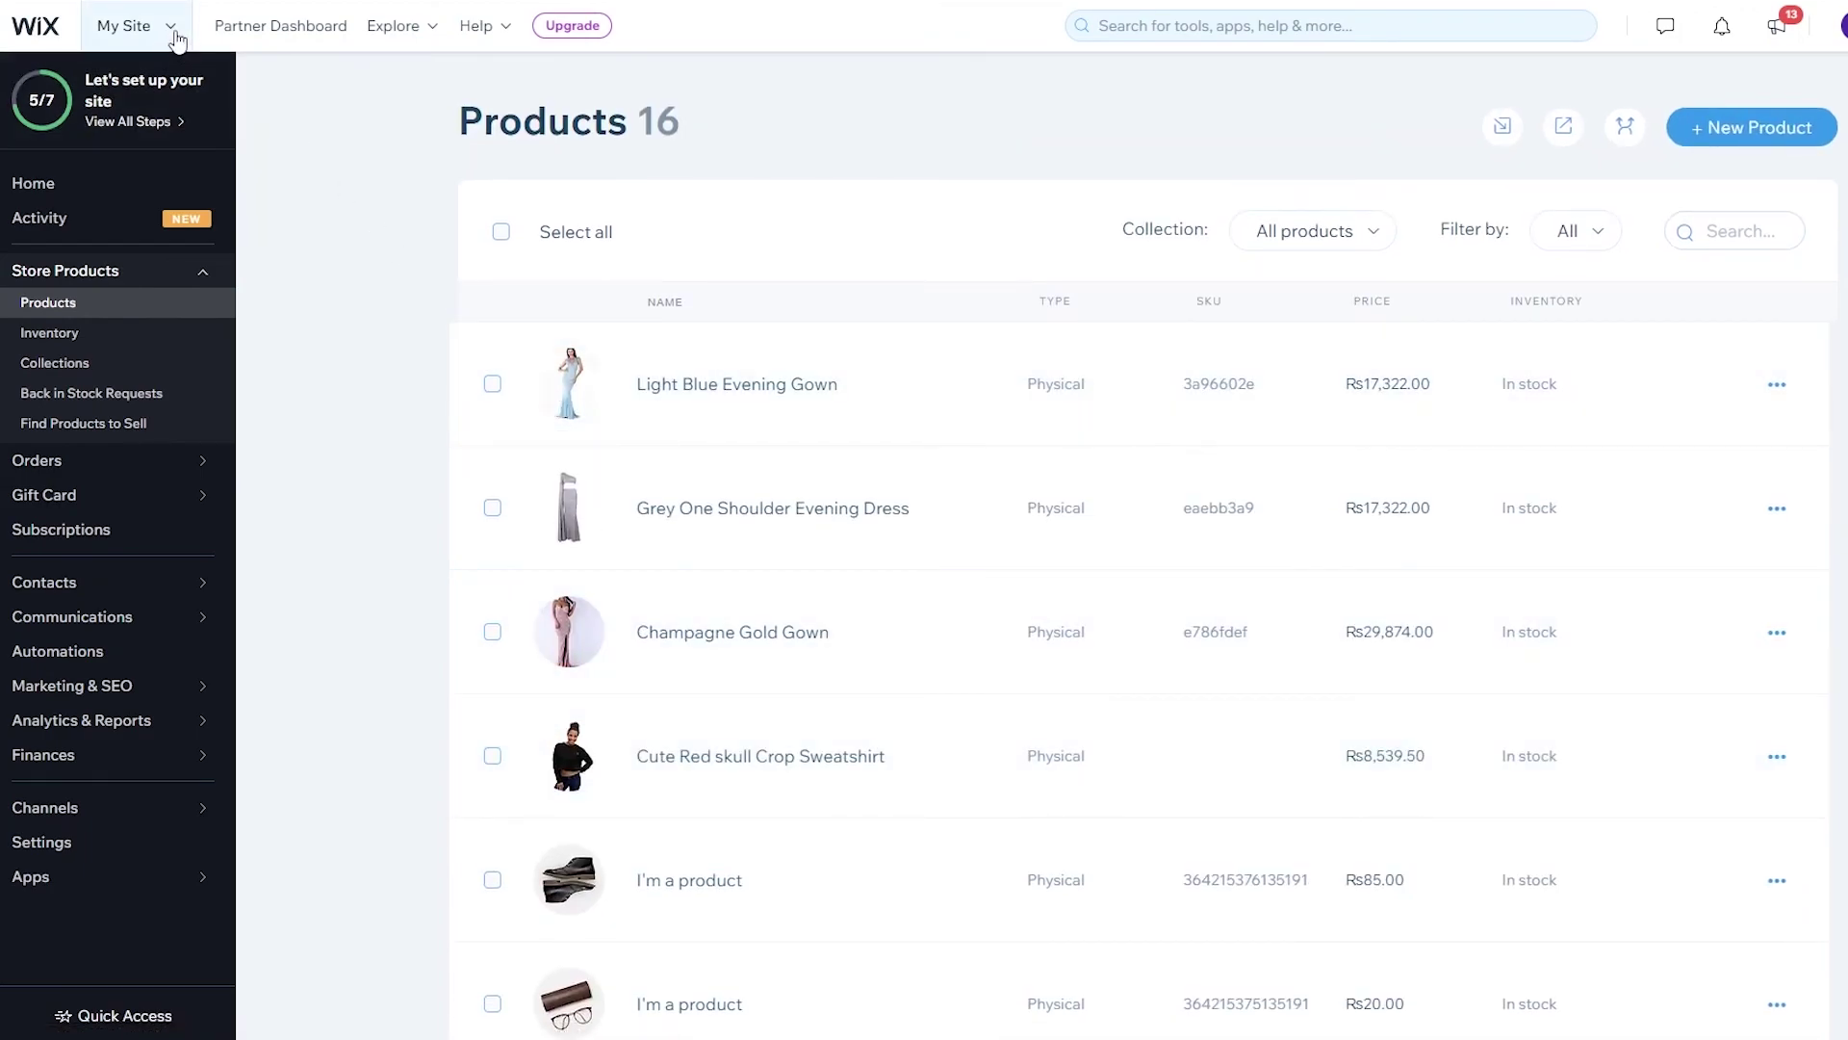
{"action": "left_click", "coordinate": [134, 26]}
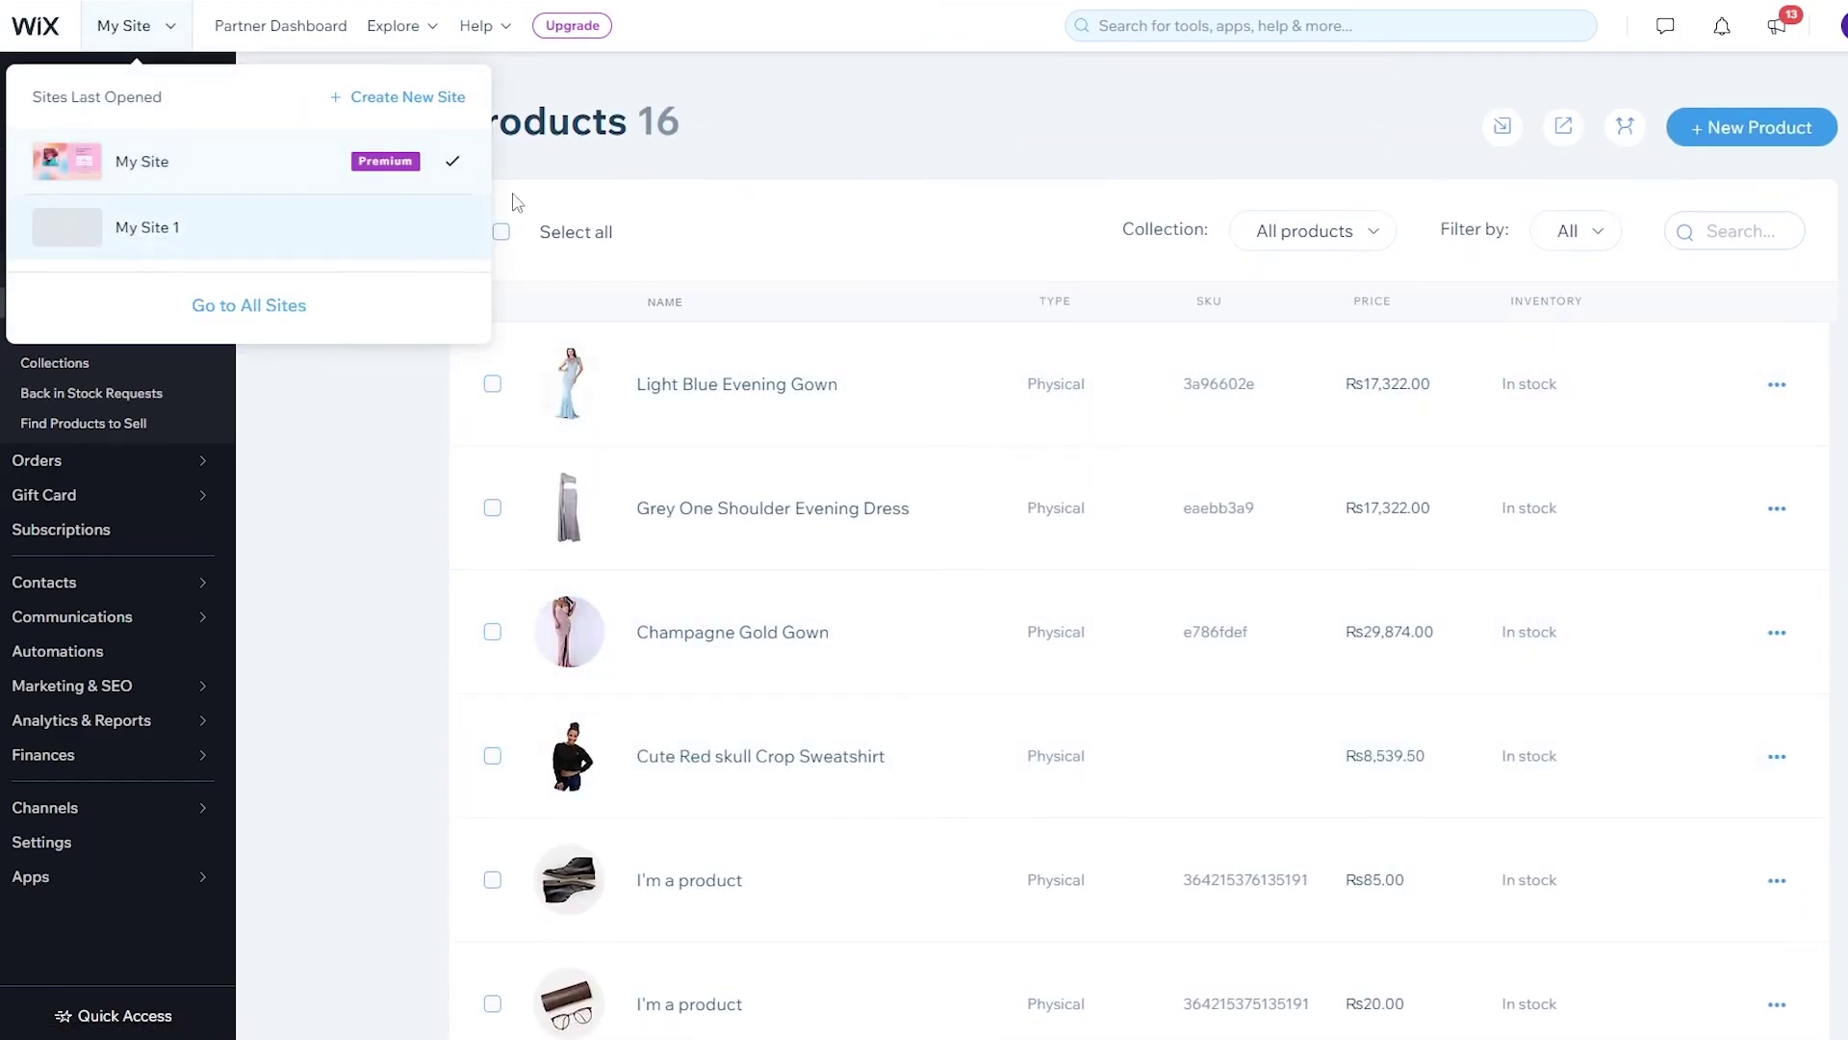
{"action": "left_click", "coordinate": [1263, 121]}
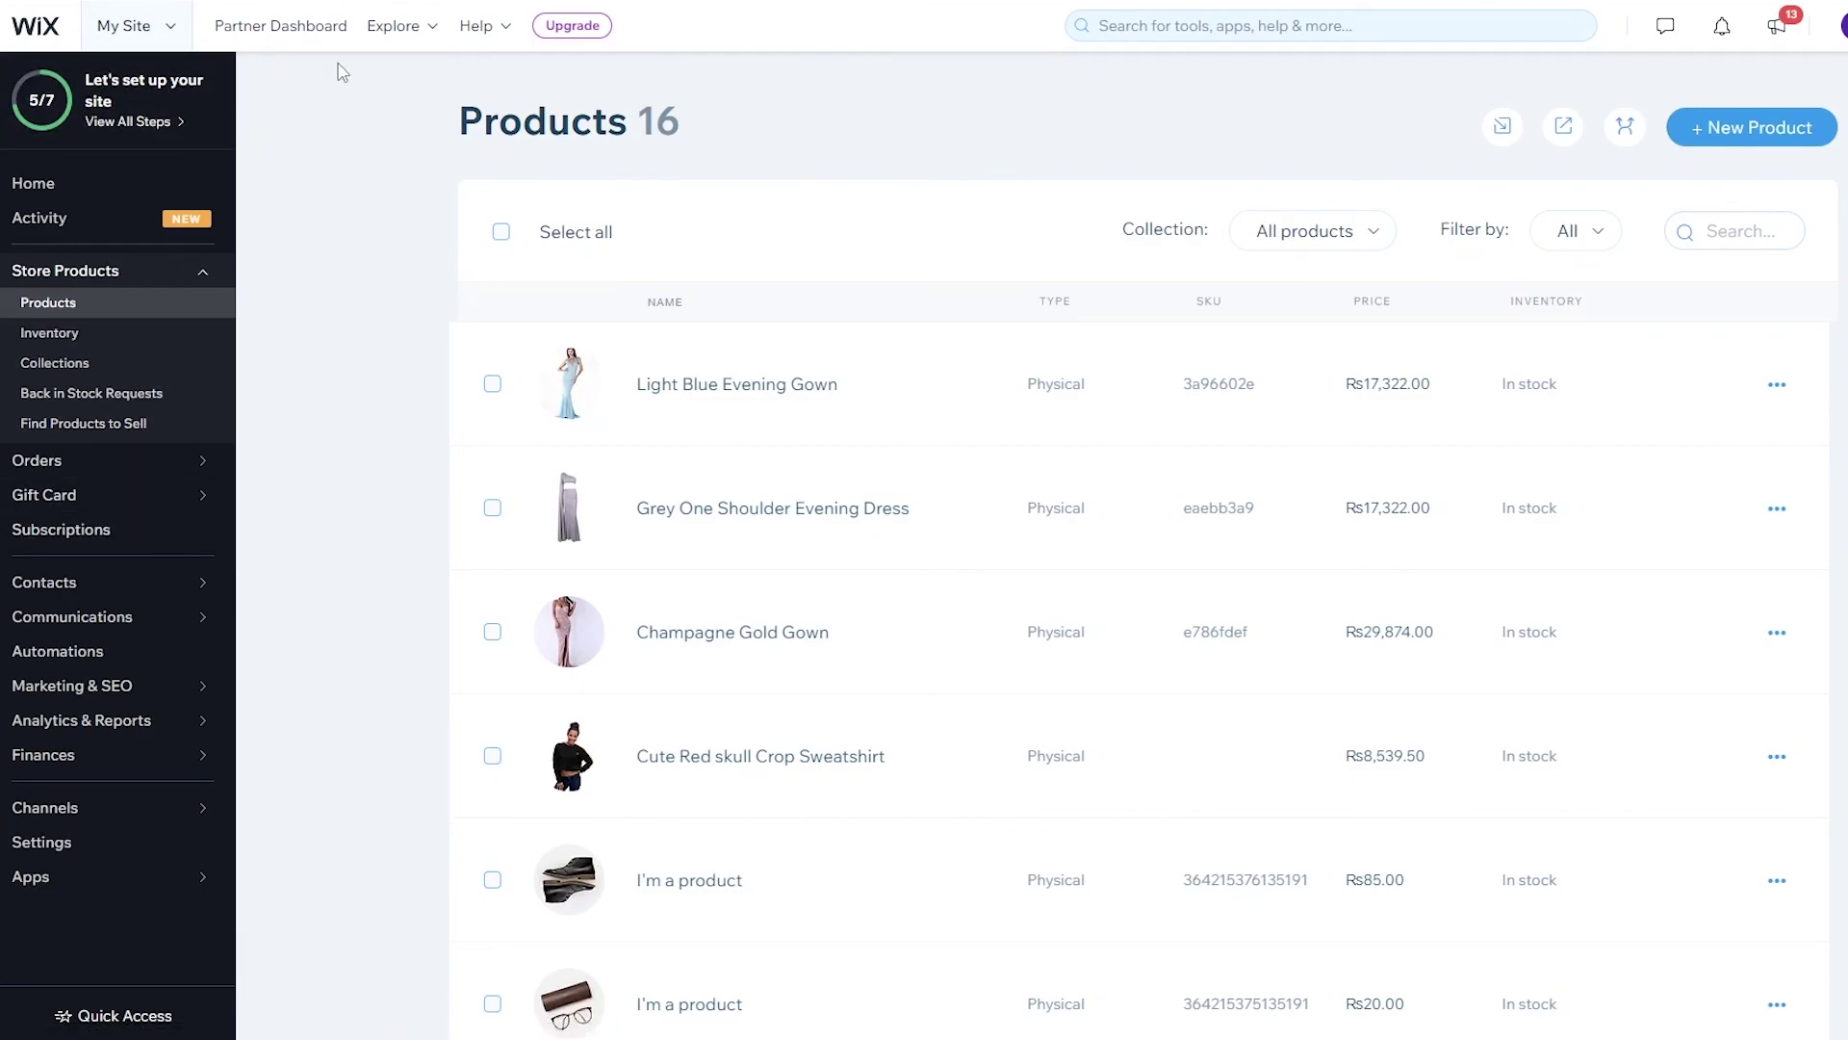
{"action": "scroll", "coordinate": [412, 549], "scroll_direction": "down", "scroll_amount": 3}
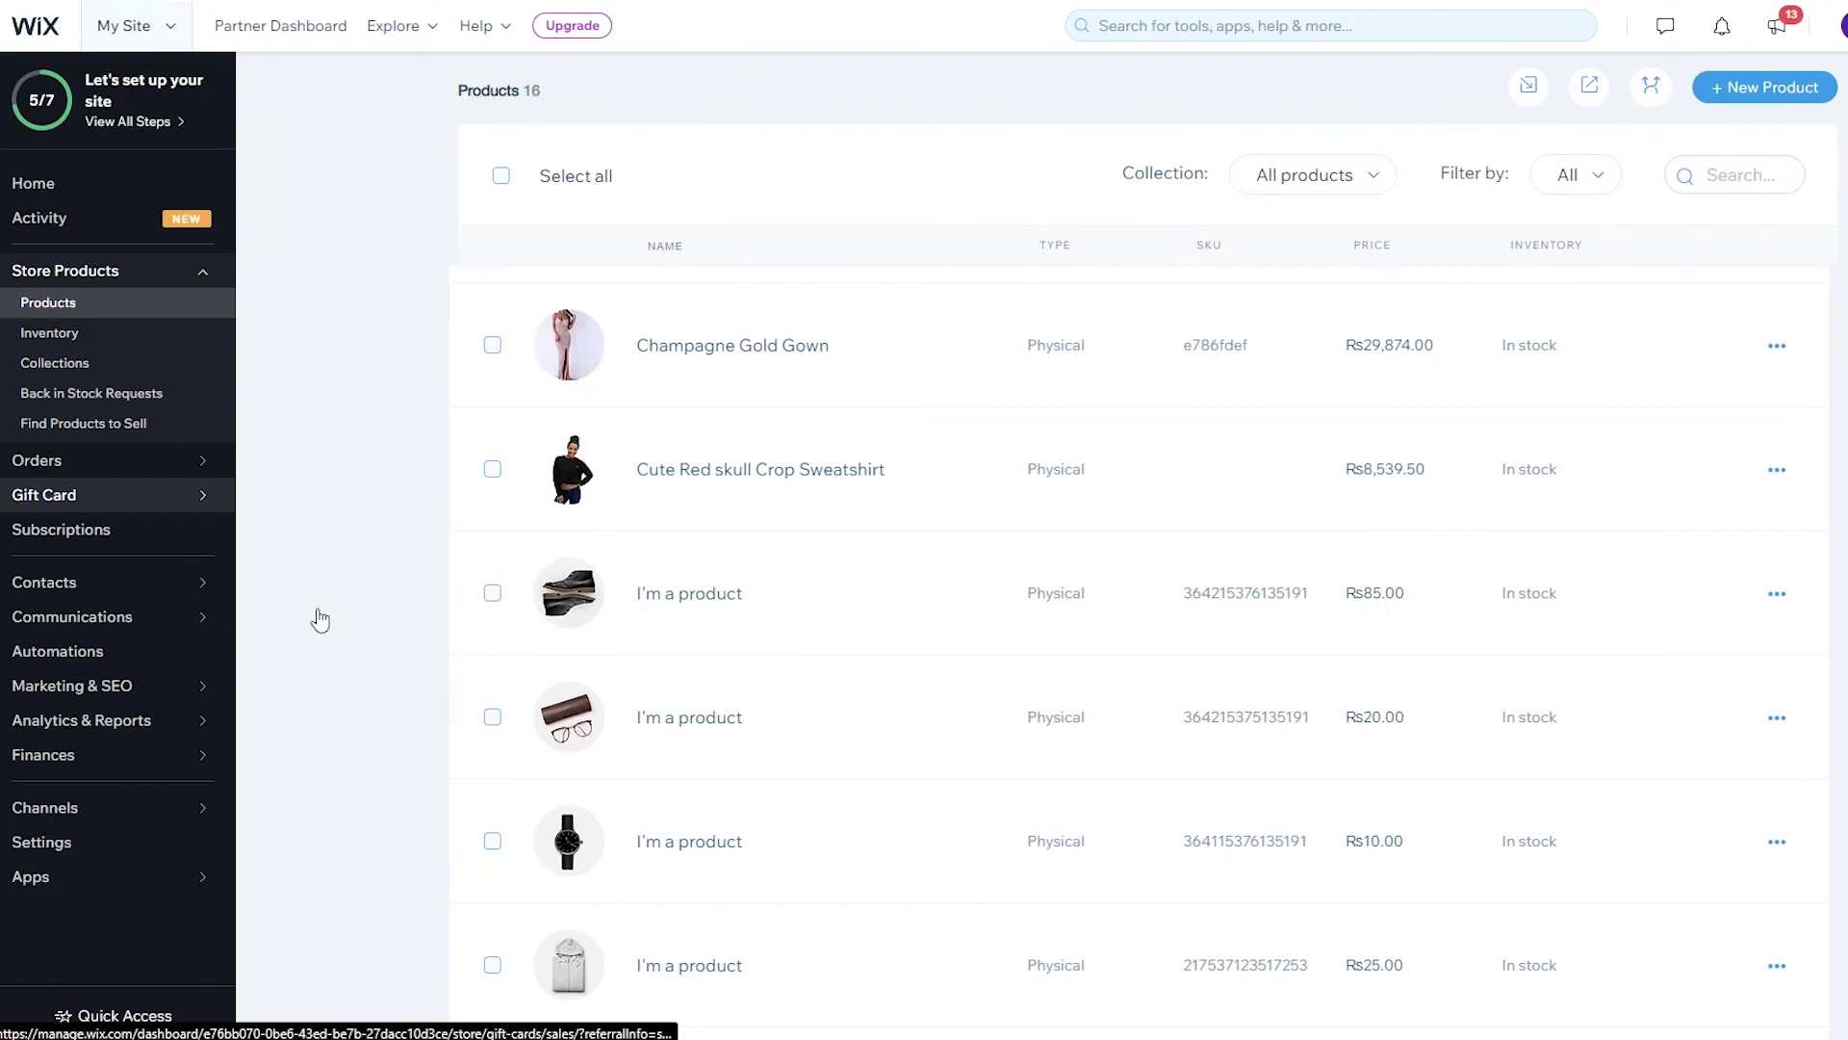
{"action": "left_click", "coordinate": [145, 495]}
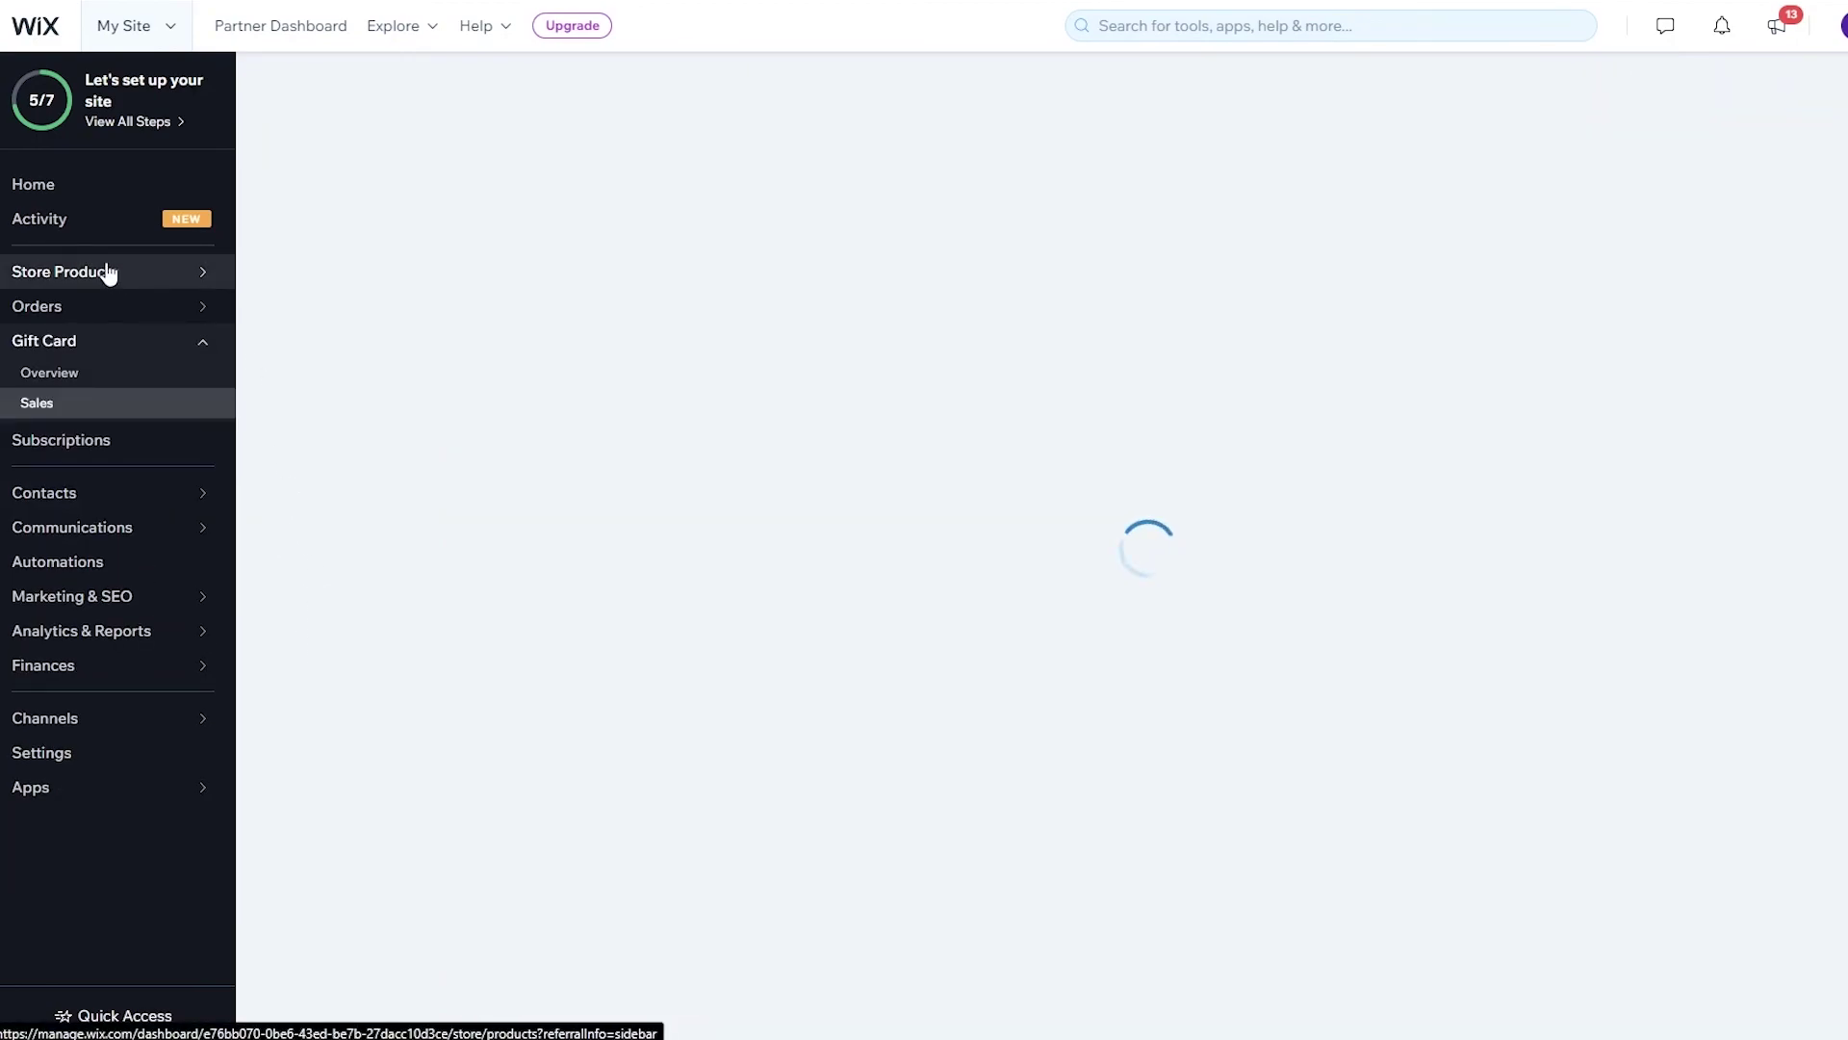
{"action": "left_click", "coordinate": [159, 273]}
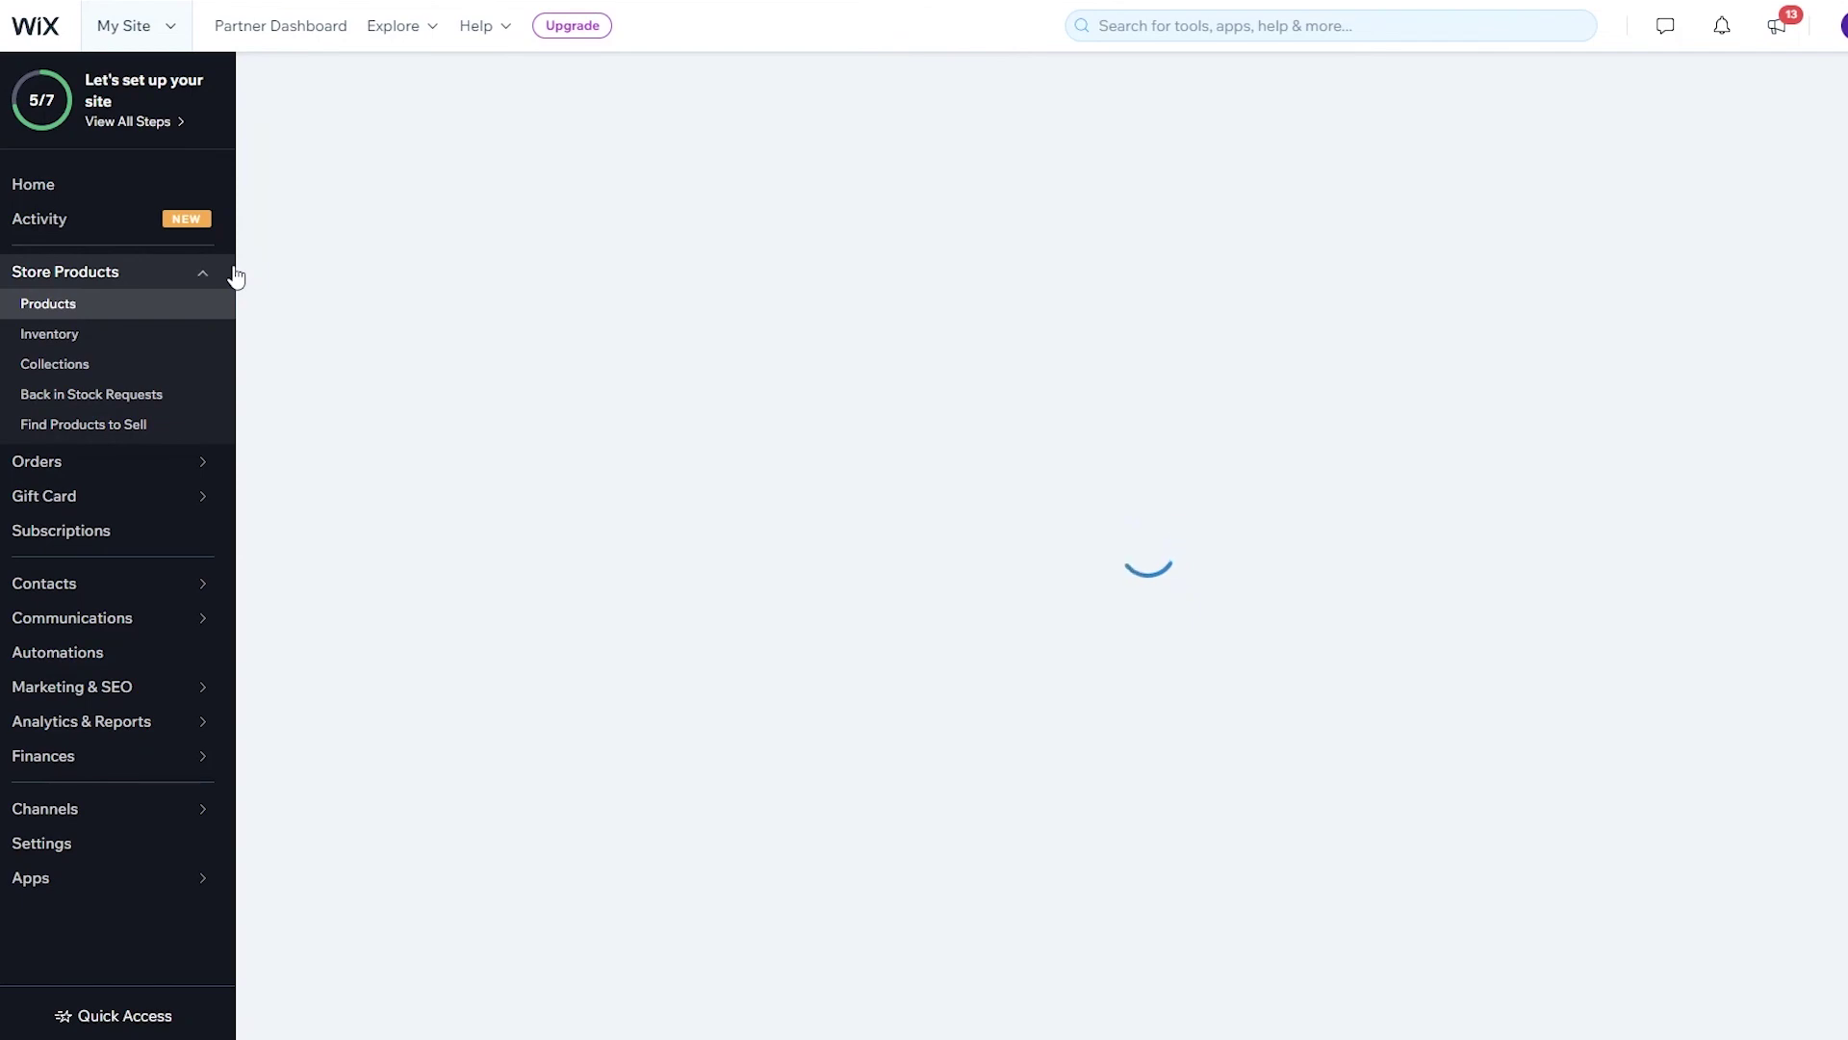